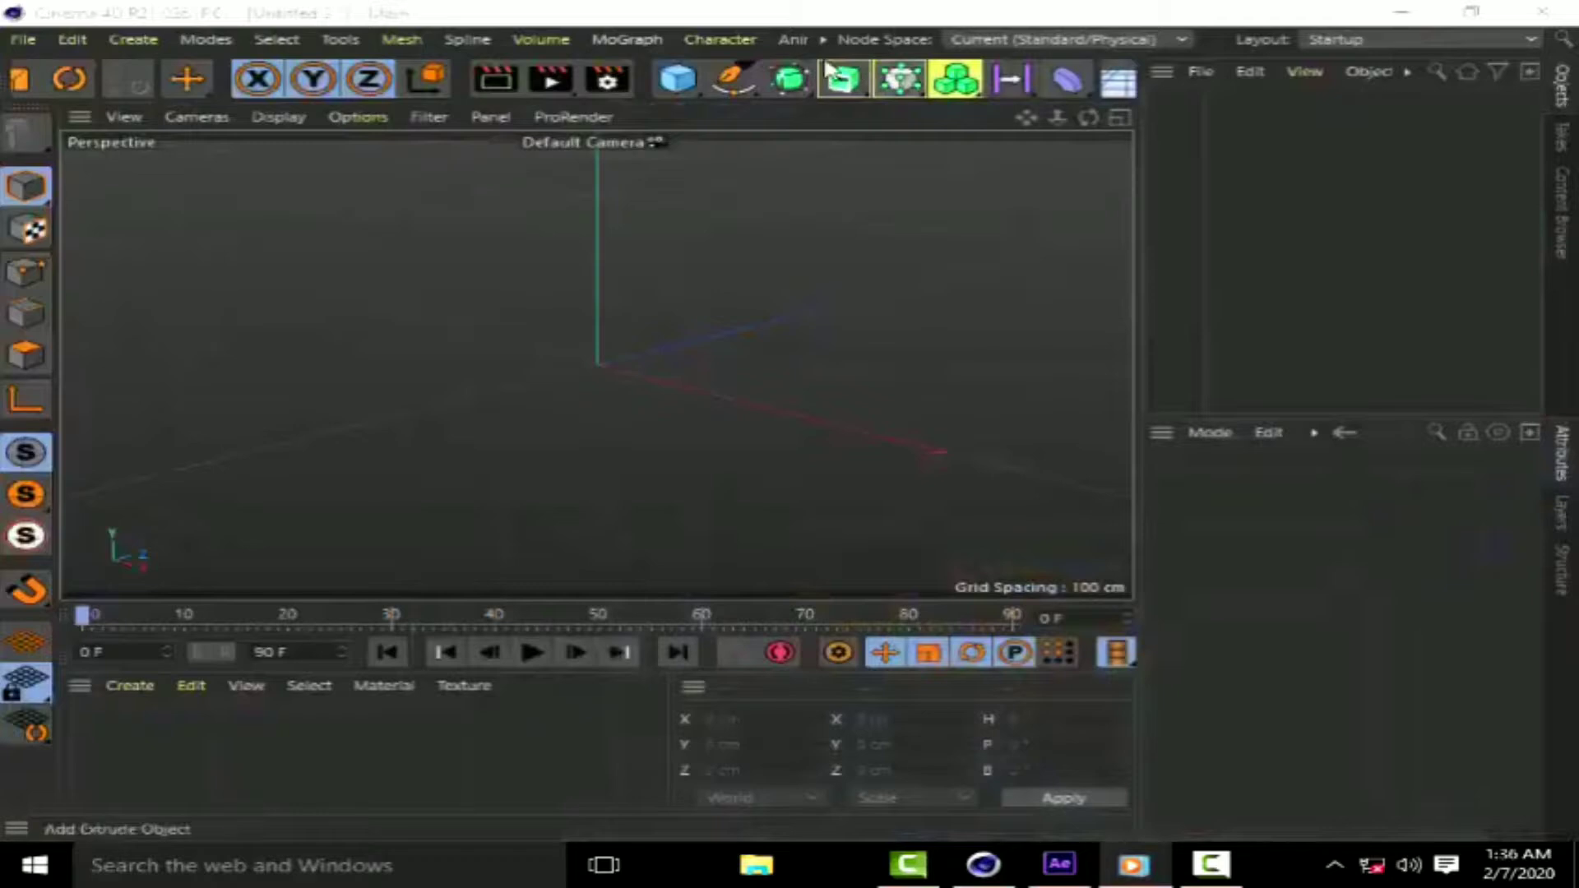
Create a Cissoid spline and place it inside a new Loft generator.
left_click(732, 76)
left_click(1013, 236)
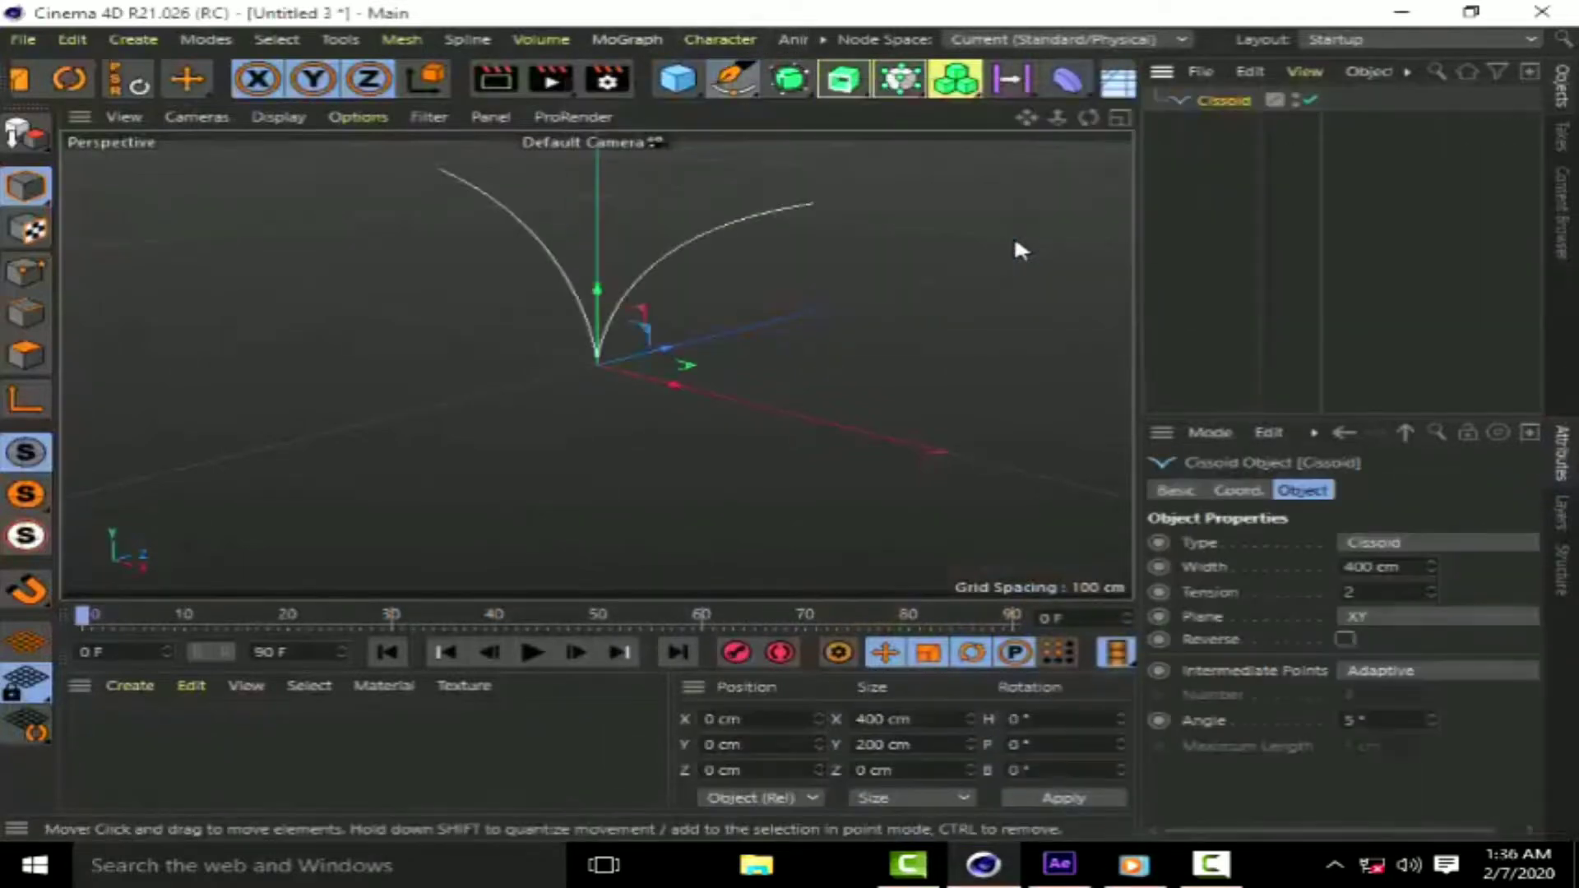
key("h")
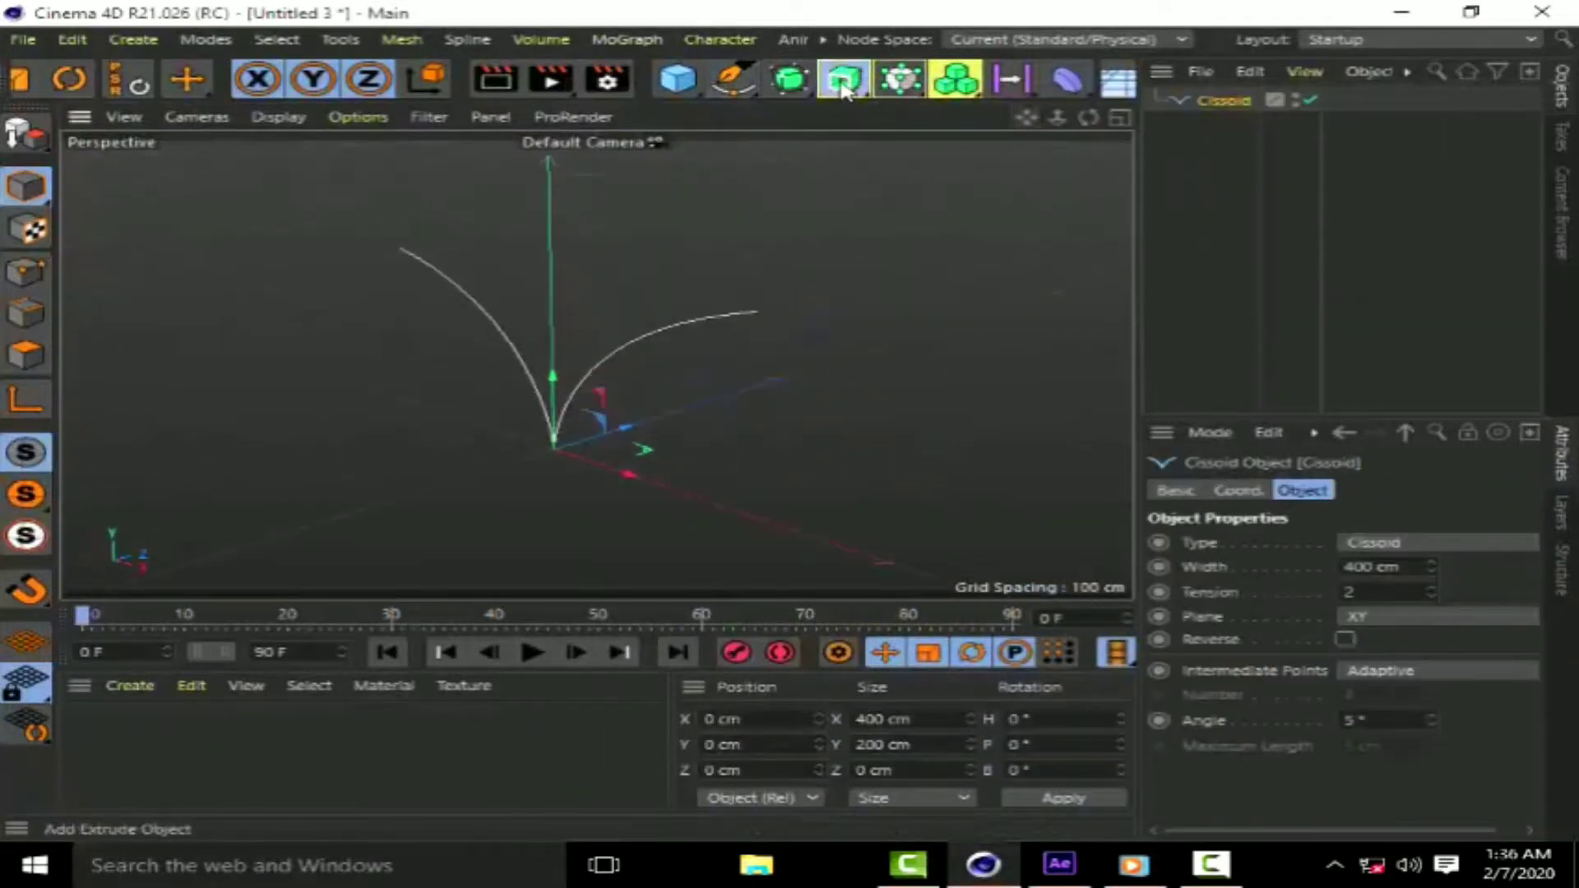
left_click(956, 82)
left_click(925, 194)
left_click_drag(1223, 123, 1205, 97)
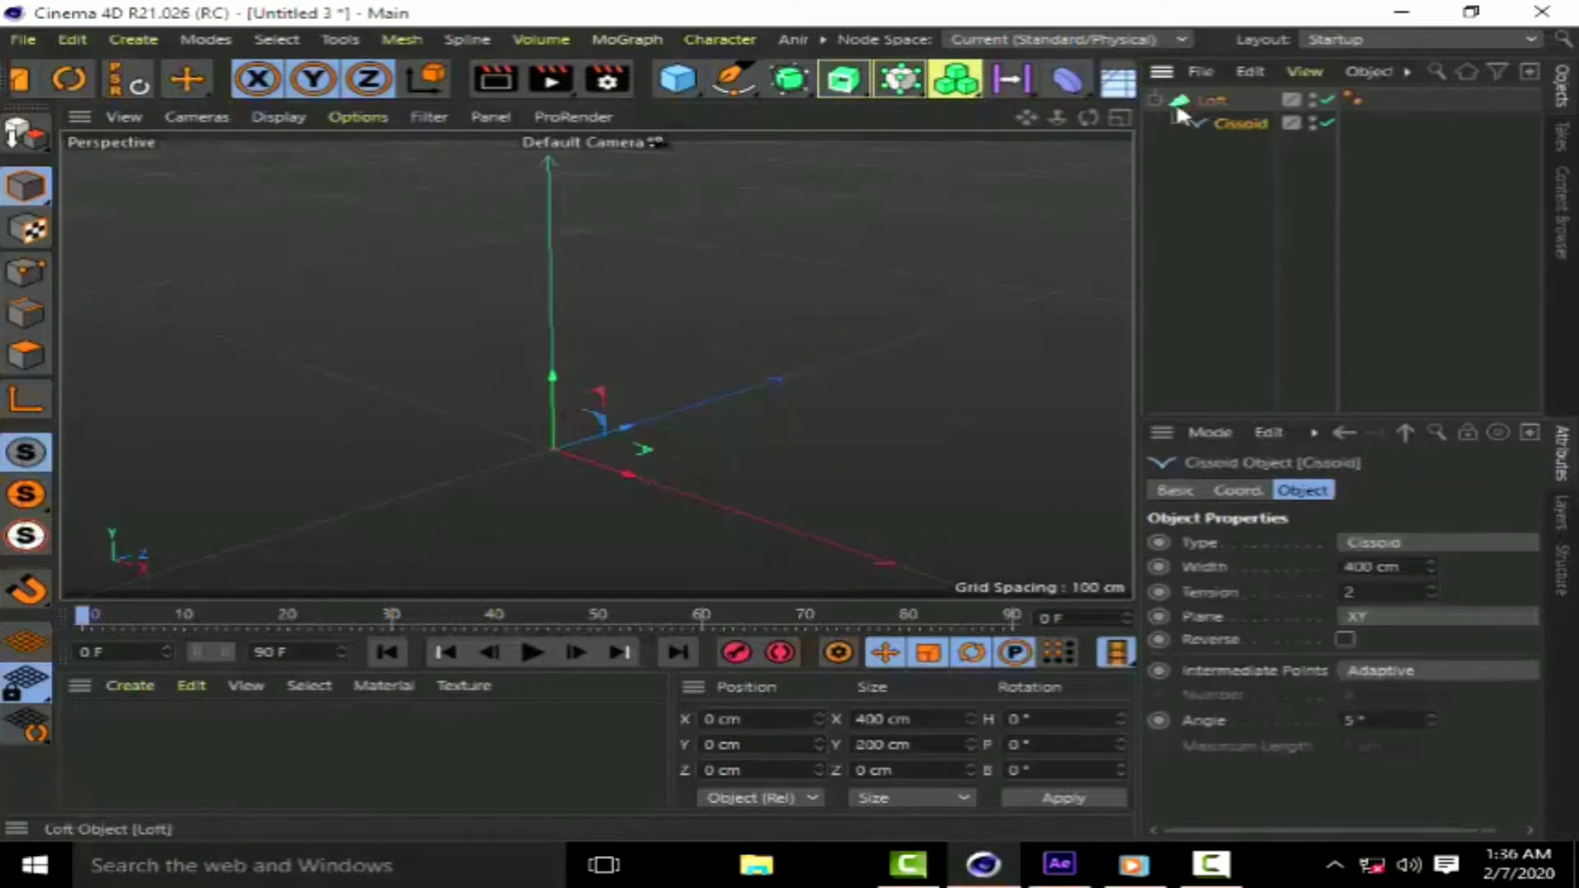
Make a copy of the Cissoid 325.416 cm along Z so the Loft spans both curves.
left_click_drag(622, 422, 839, 345)
left_click_drag(1088, 116, 1102, 131)
left_click_drag(596, 365, 596, 364)
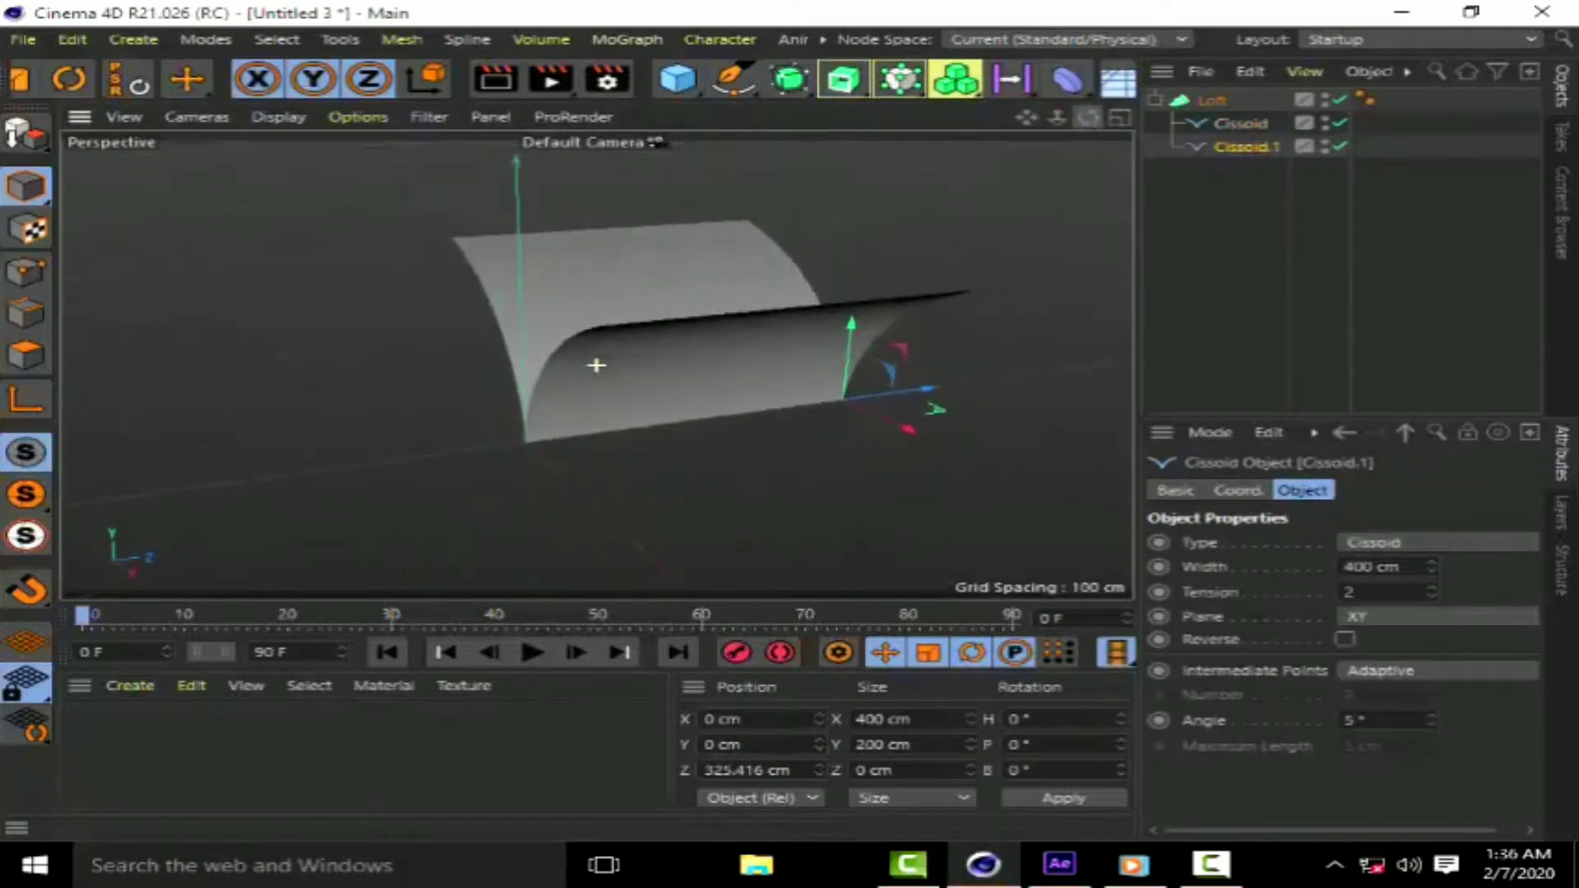
left_click_drag(1088, 117, 1260, 150)
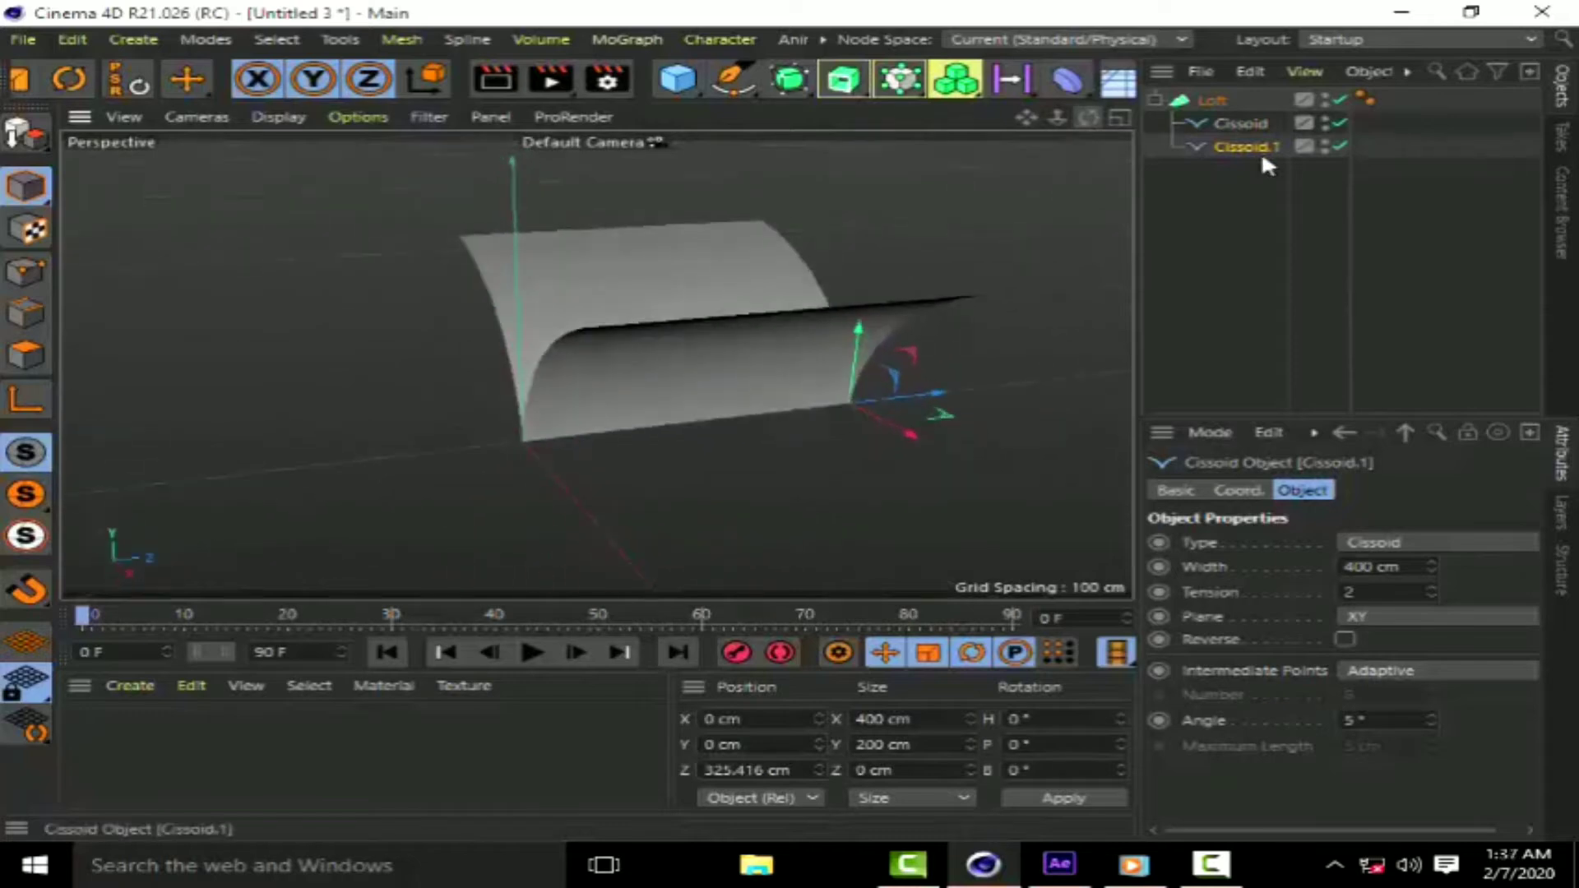
scroll(214, 78, "up", 3)
Scale Cissoid.1 down to zero so the loft's far end tapers to a point.
left_click(189, 79)
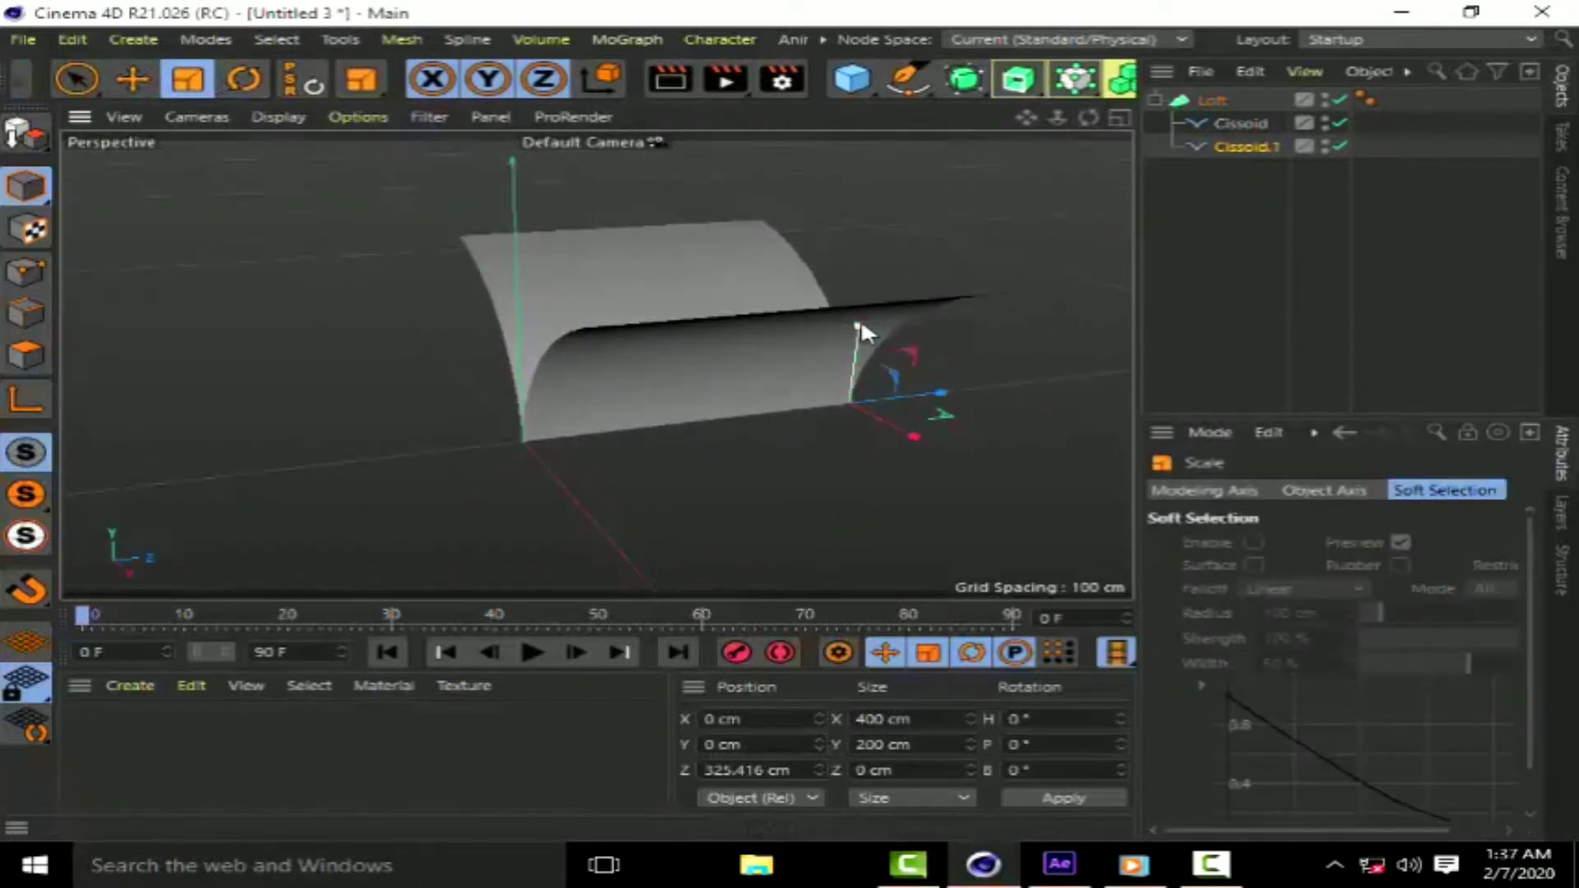
left_click_drag(860, 318, 867, 415)
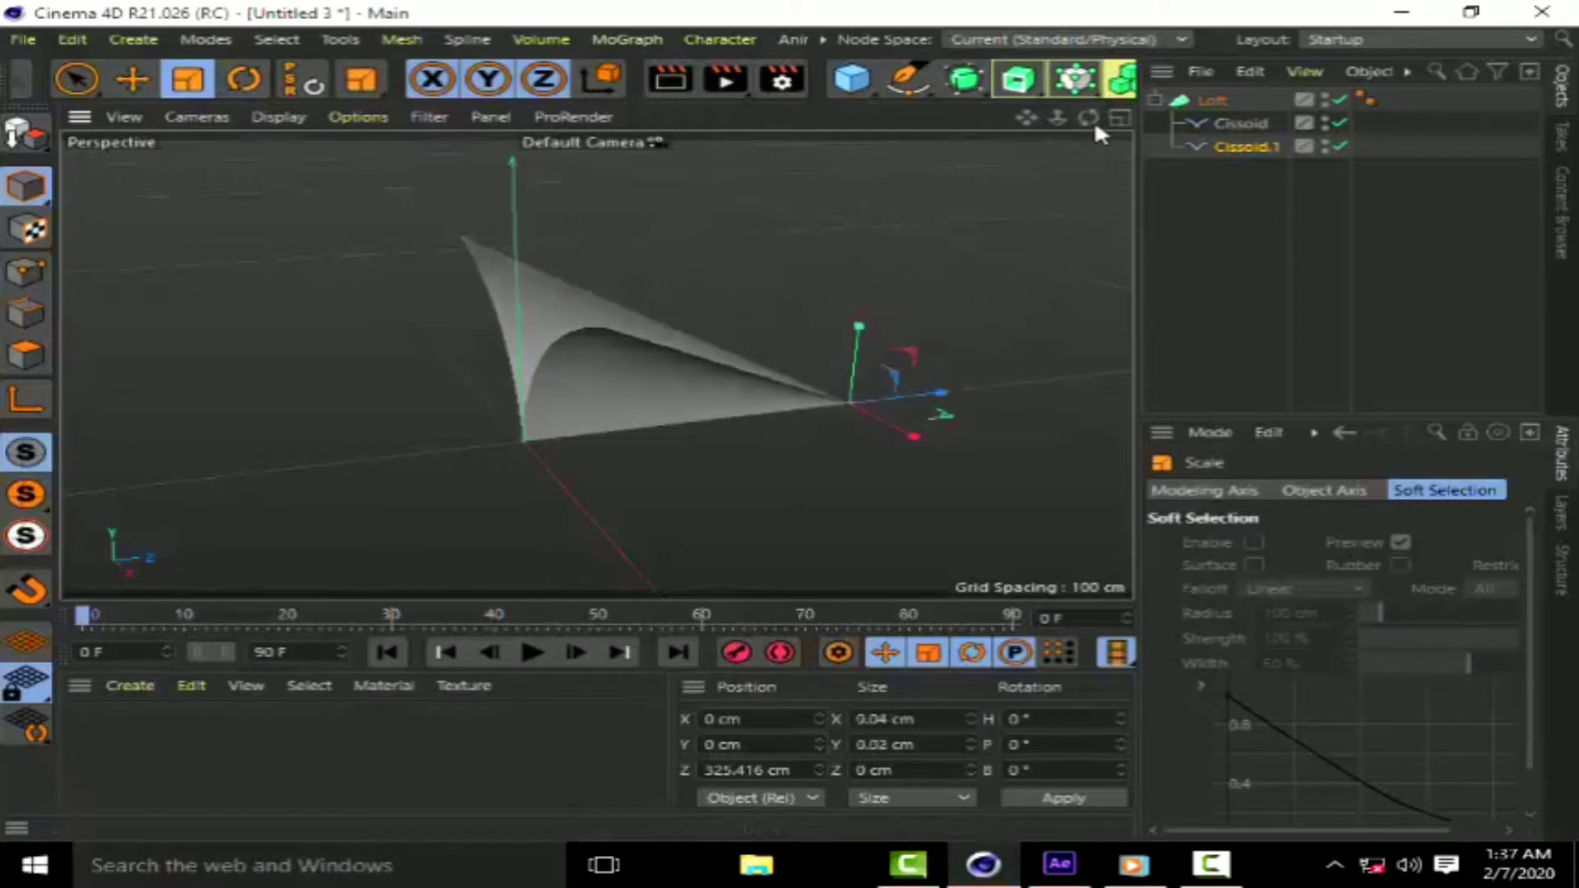
left_click_drag(1088, 117, 1168, 128)
left_click_drag(596, 364, 1142, 110)
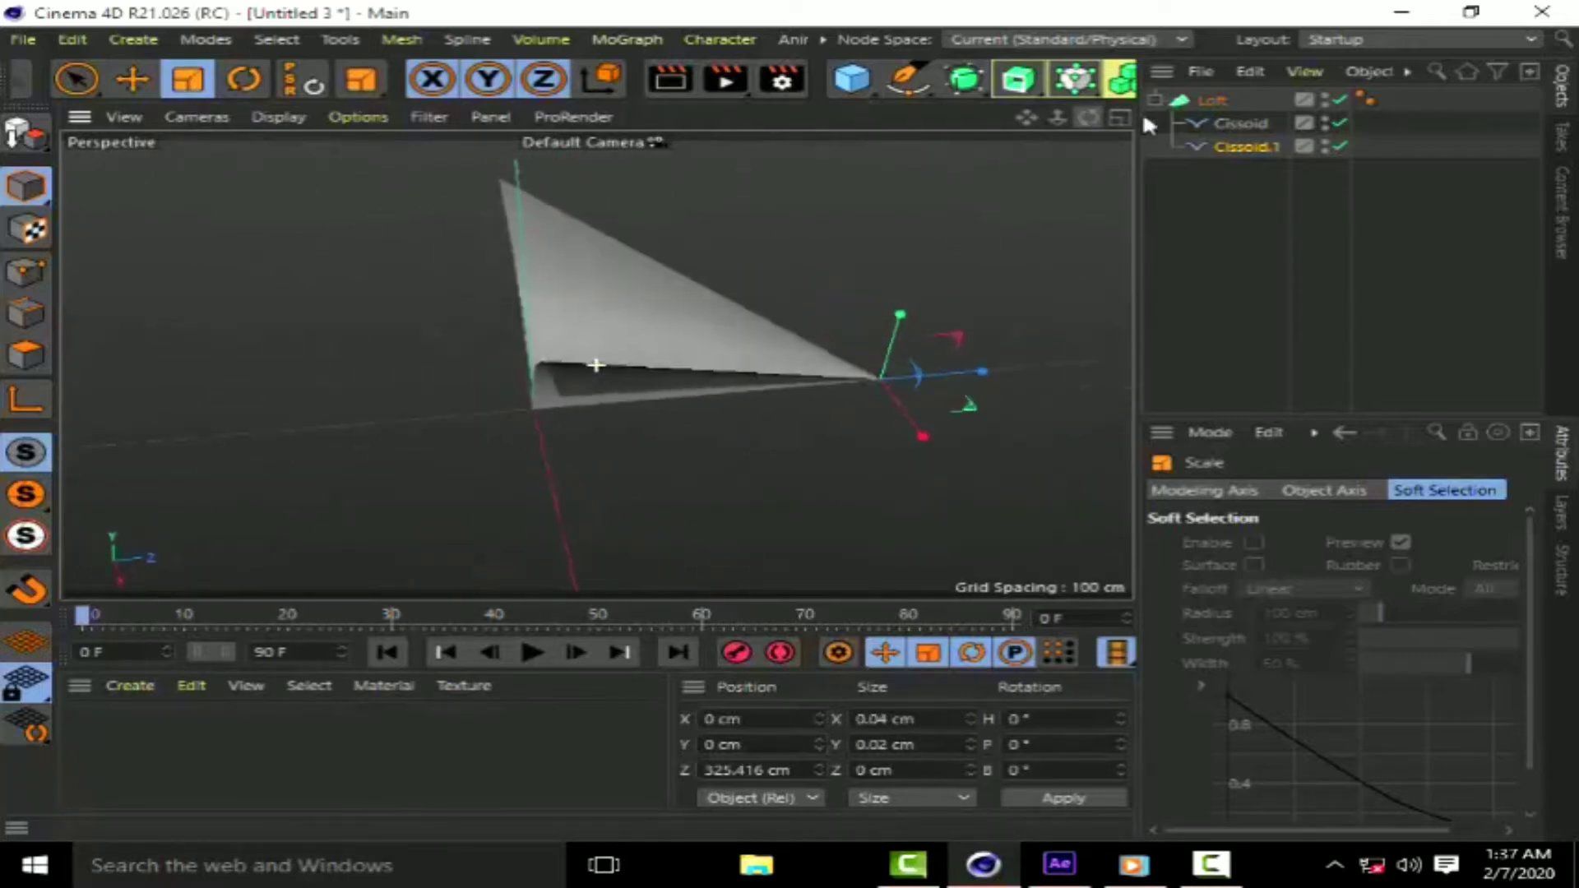
Set the first Cissoid's Tension to 37 and Width to 269 cm.
left_click(1242, 122)
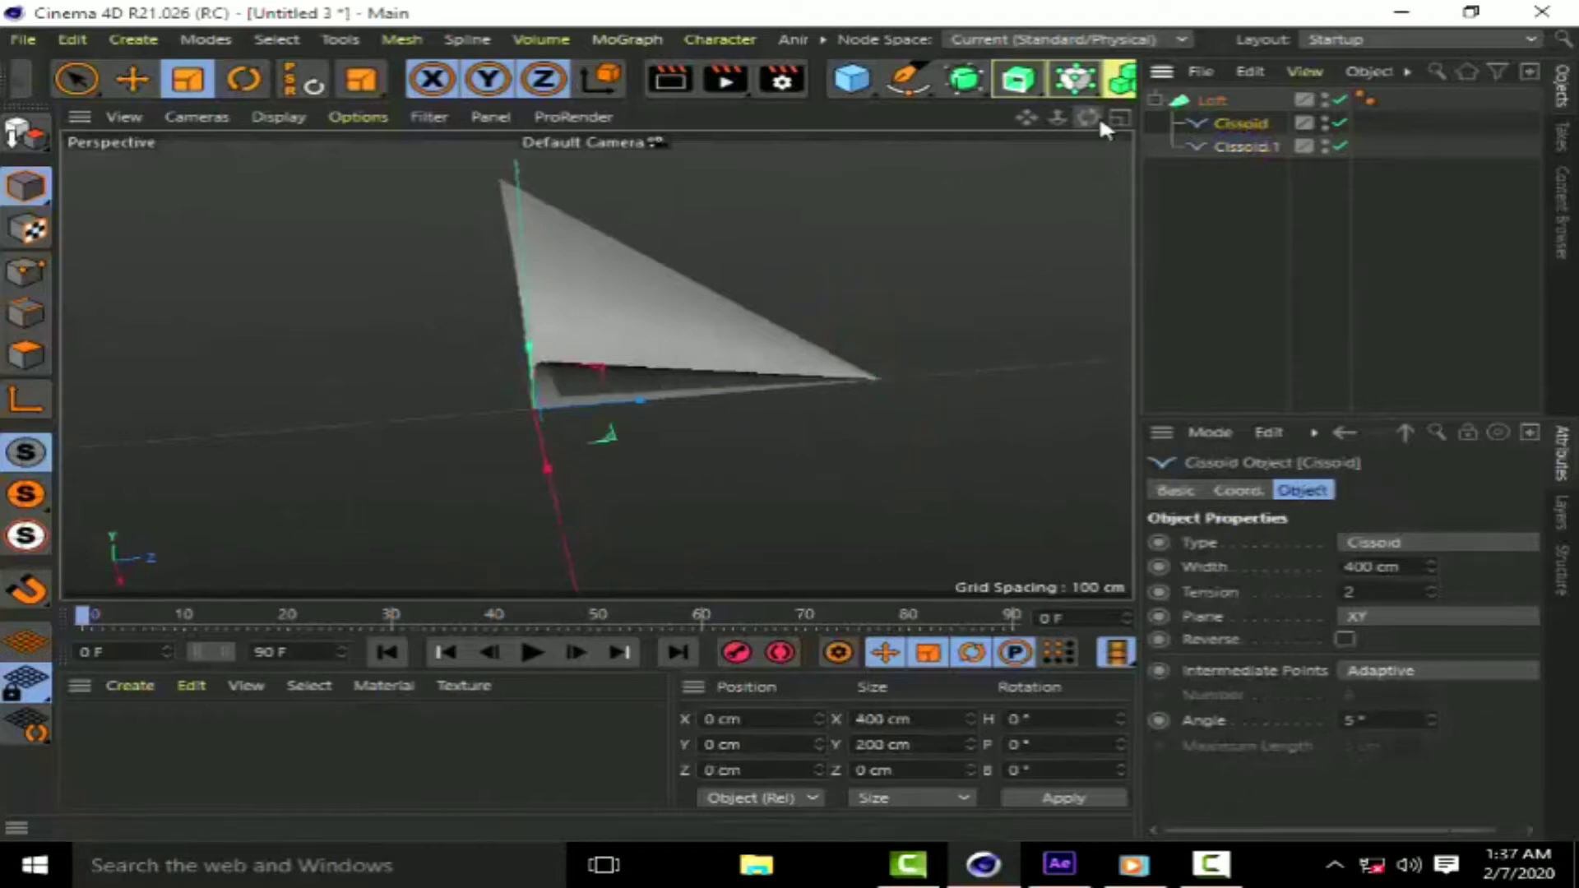
left_click_drag(1087, 117, 592, 363)
left_click_drag(1431, 592, 1432, 584)
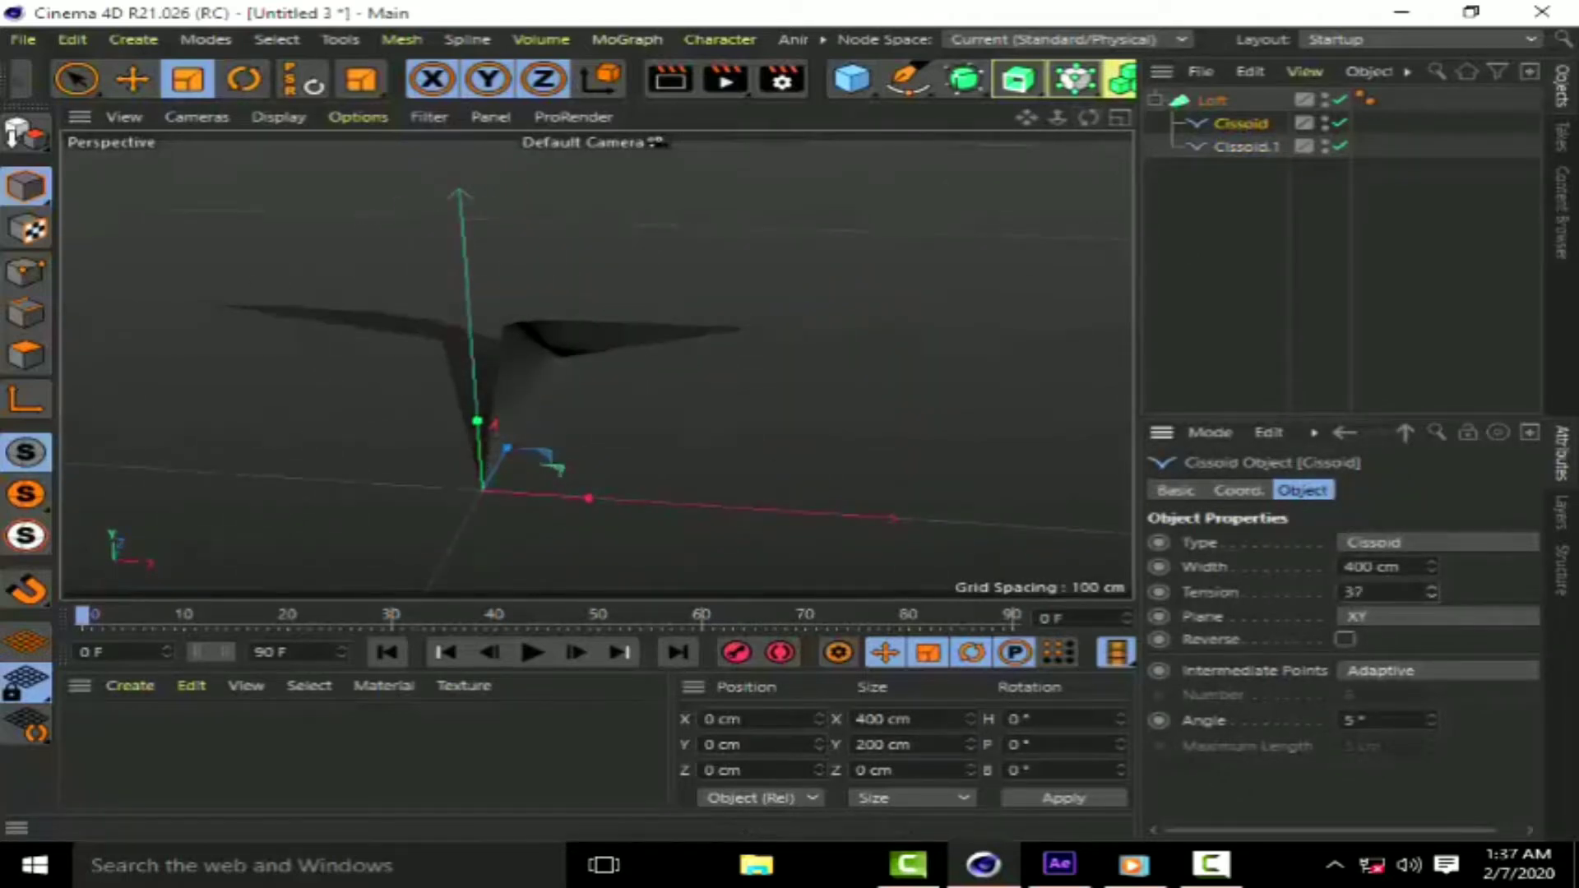
left_click_drag(1432, 569, 1432, 600)
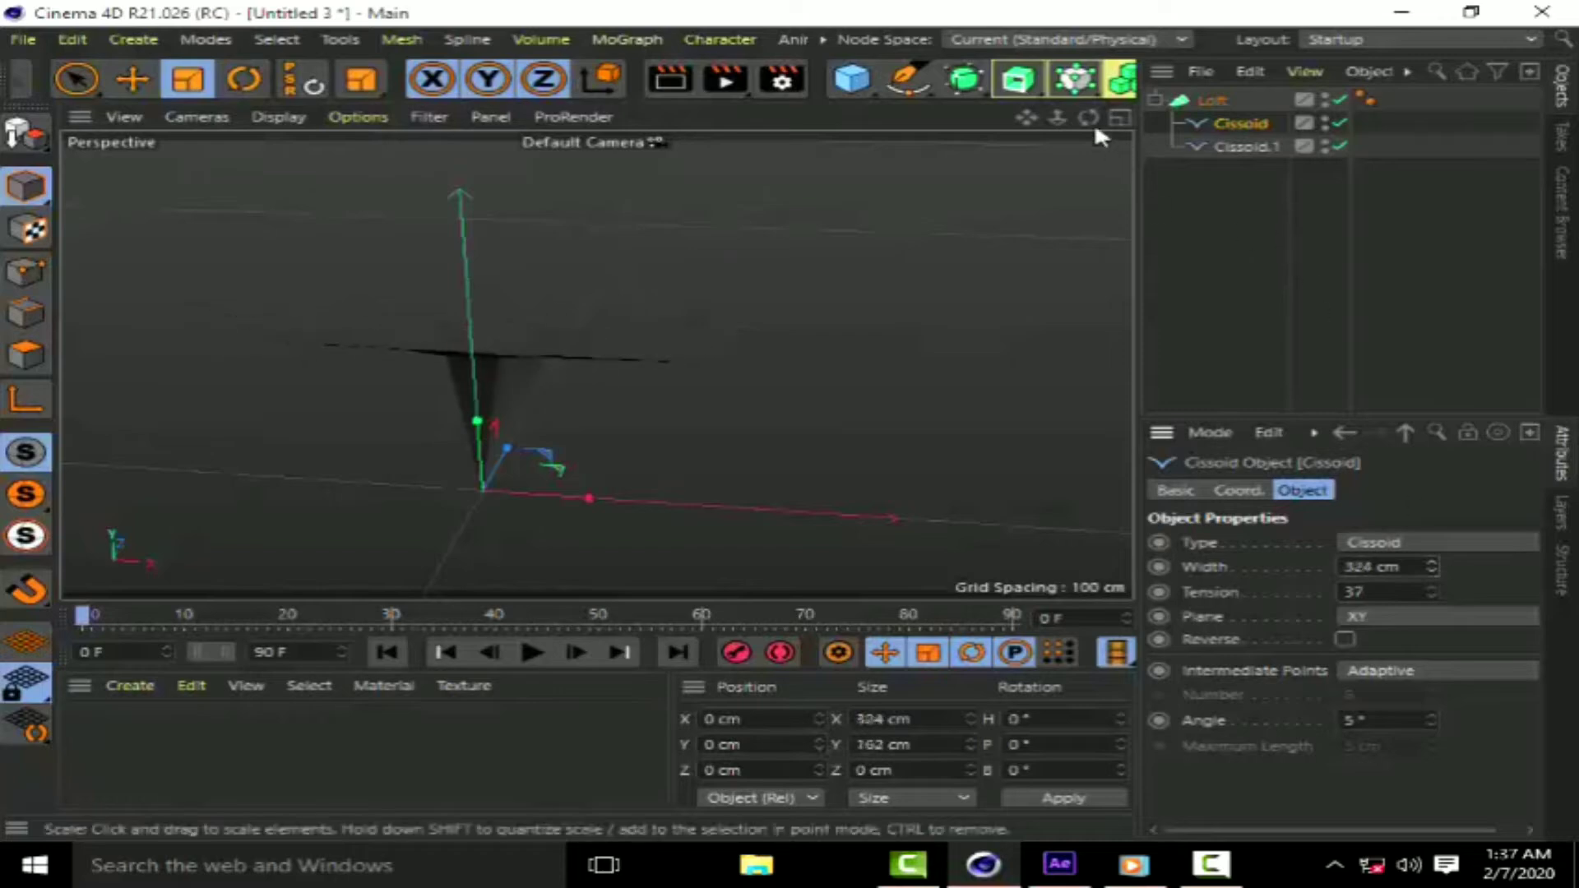
mouse_move(1088, 117)
left_mouse_down()
mouse_move(596, 364)
mouse_move(615, 363)
left_mouse_up()
left_click_drag(1431, 566, 1429, 584)
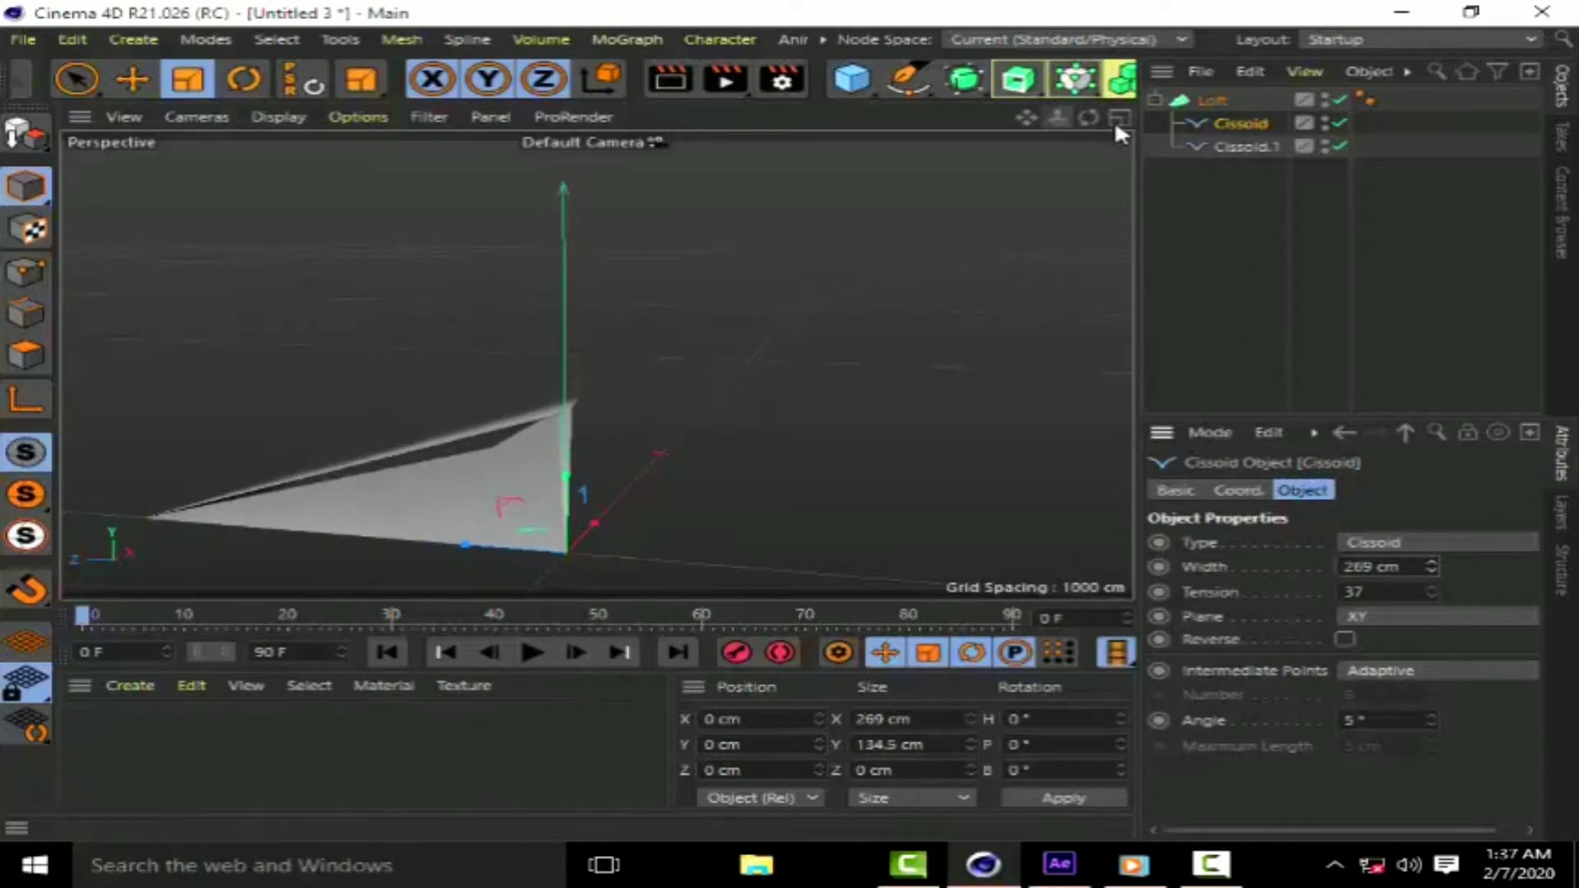
mouse_move(1088, 116)
left_mouse_down()
mouse_move(596, 364)
mouse_move(1088, 151)
left_mouse_up()
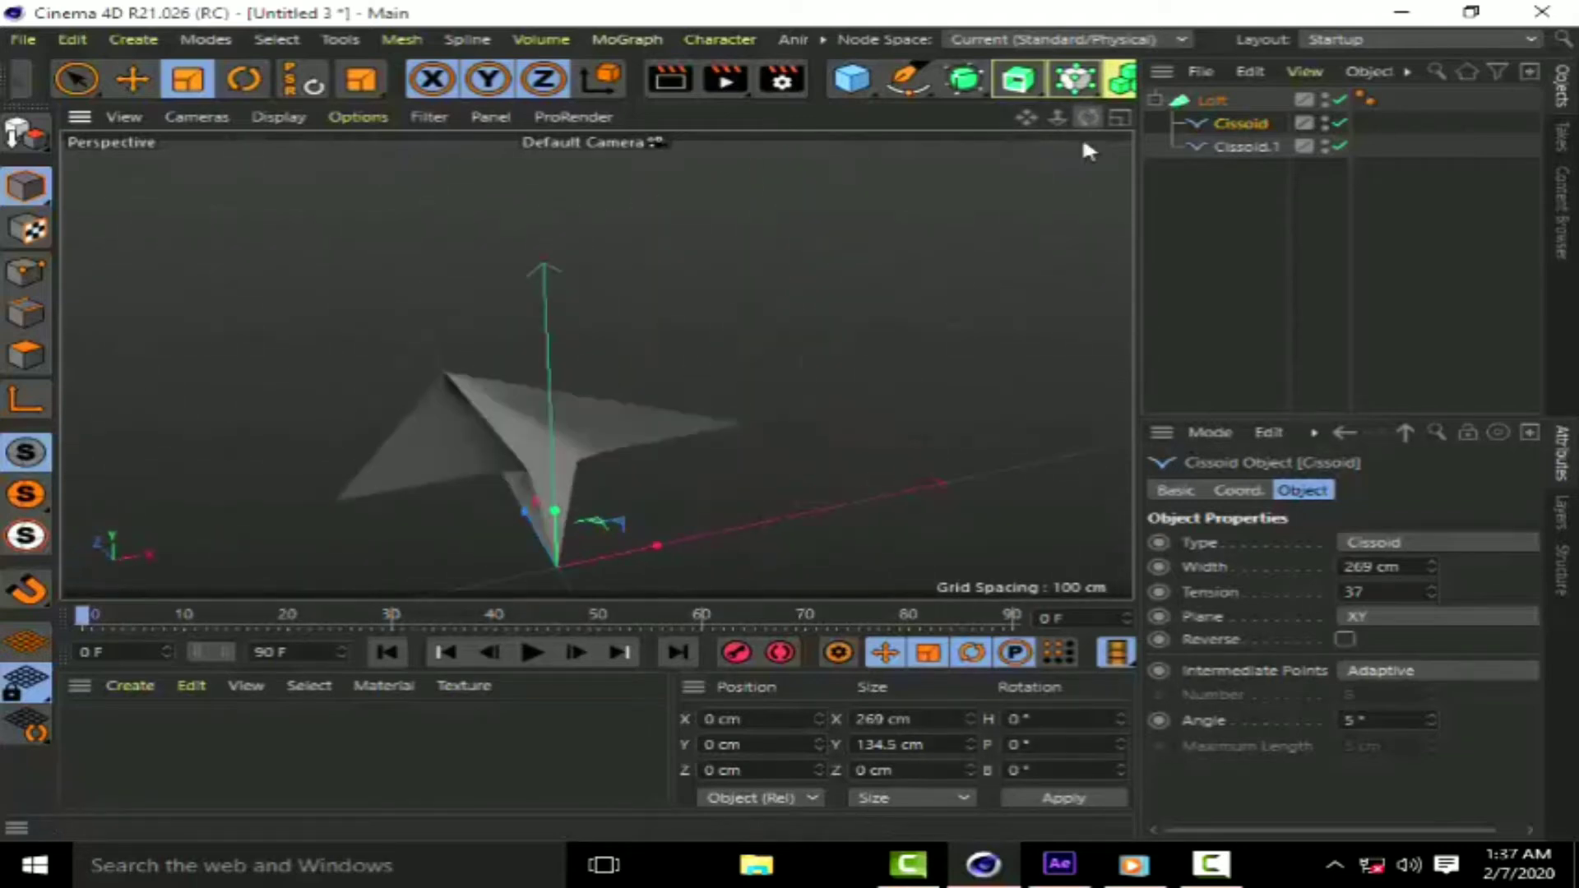
left_click(1224, 181)
left_click(1155, 99)
Add a Subdivision Surface and nest the Loft inside it.
left_click(1153, 99)
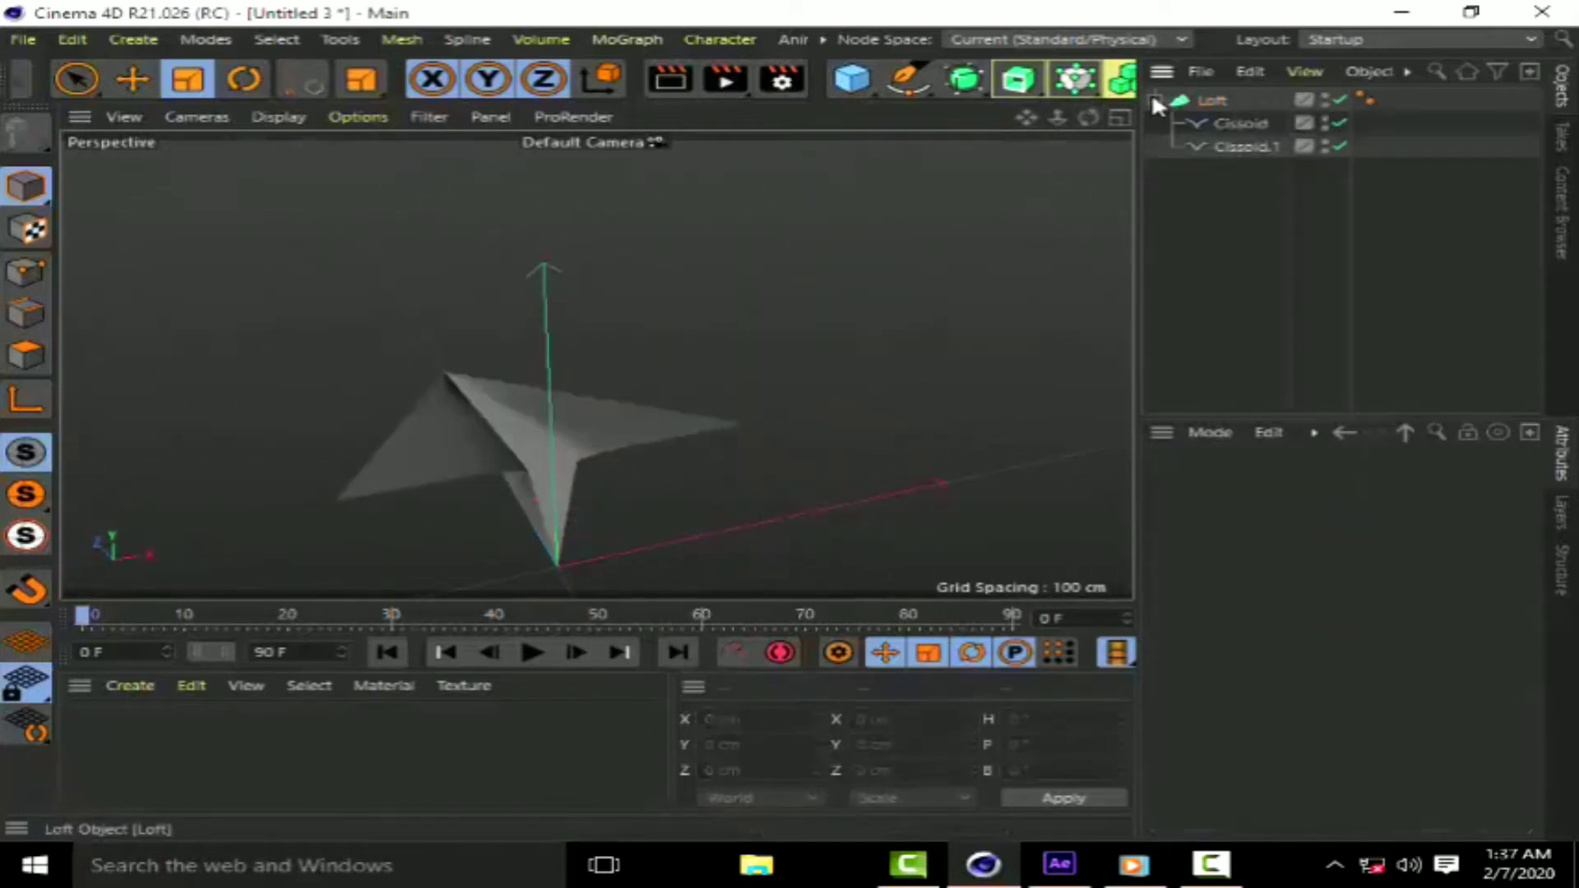
left_click(1152, 98)
left_click(1154, 100)
scroll(816, 81, "down", 3)
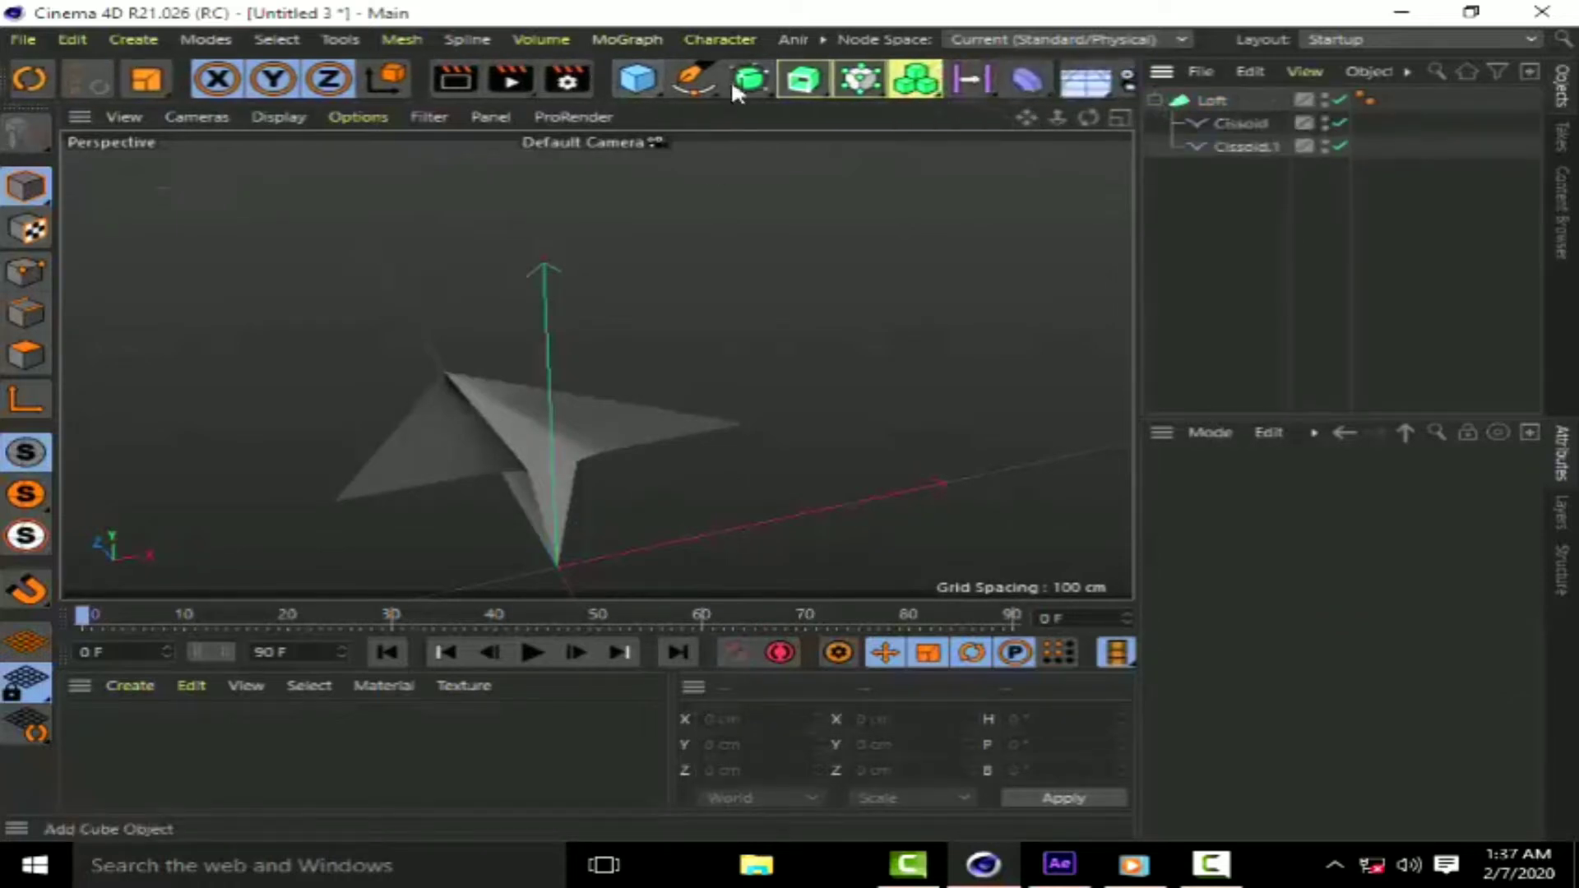
left_click(749, 78)
left_click(830, 109)
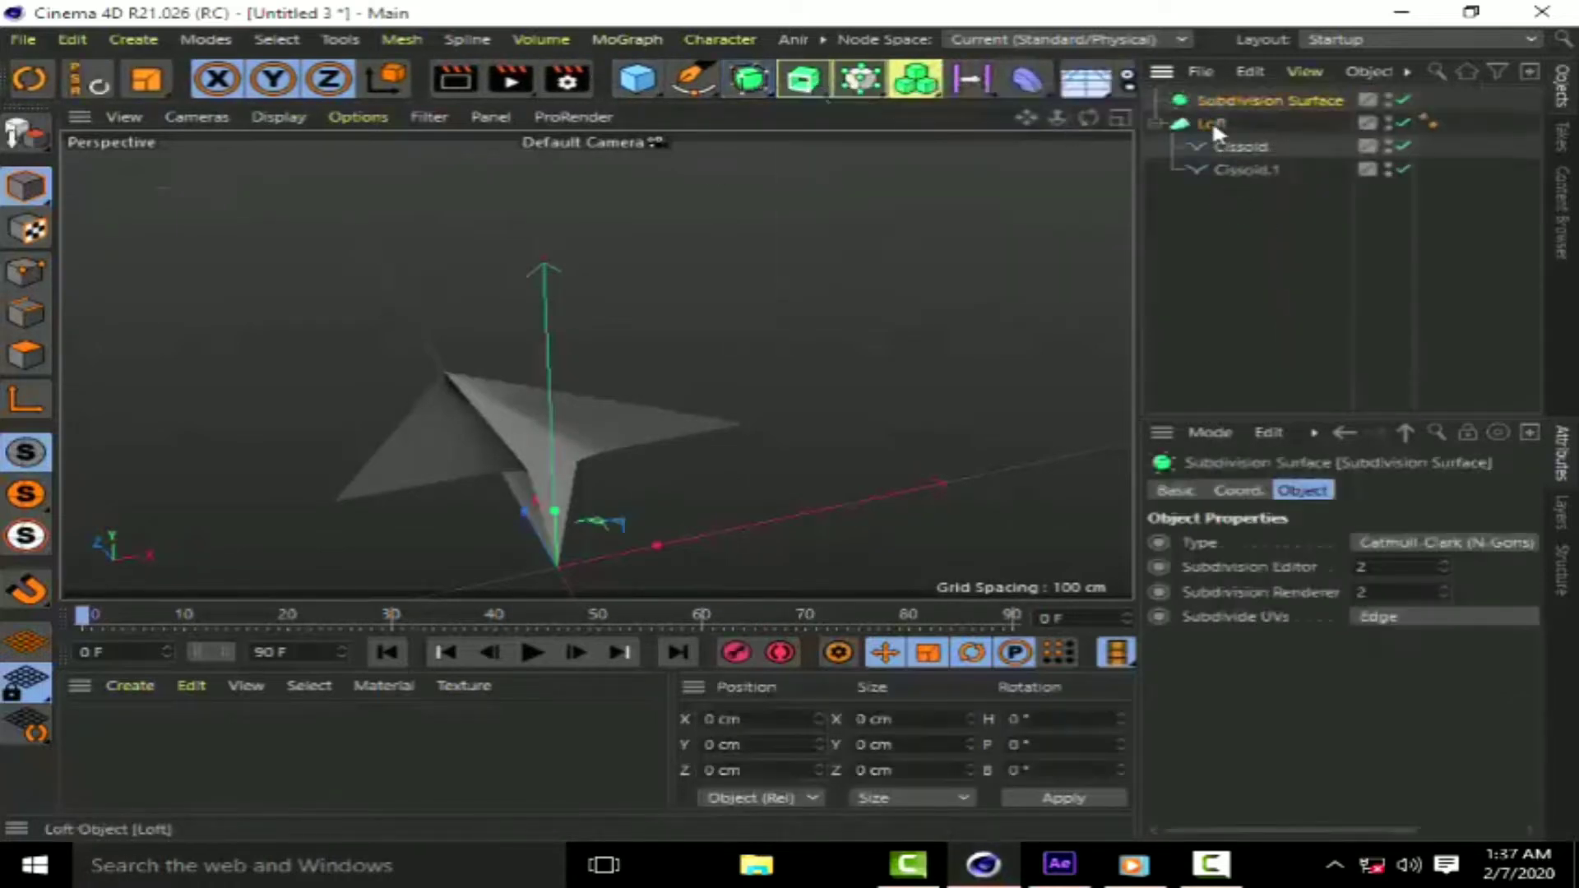
left_click_drag(1237, 100, 1239, 92)
mouse_move(1088, 116)
left_mouse_down()
mouse_move(1030, 121)
mouse_move(991, 321)
left_mouse_up()
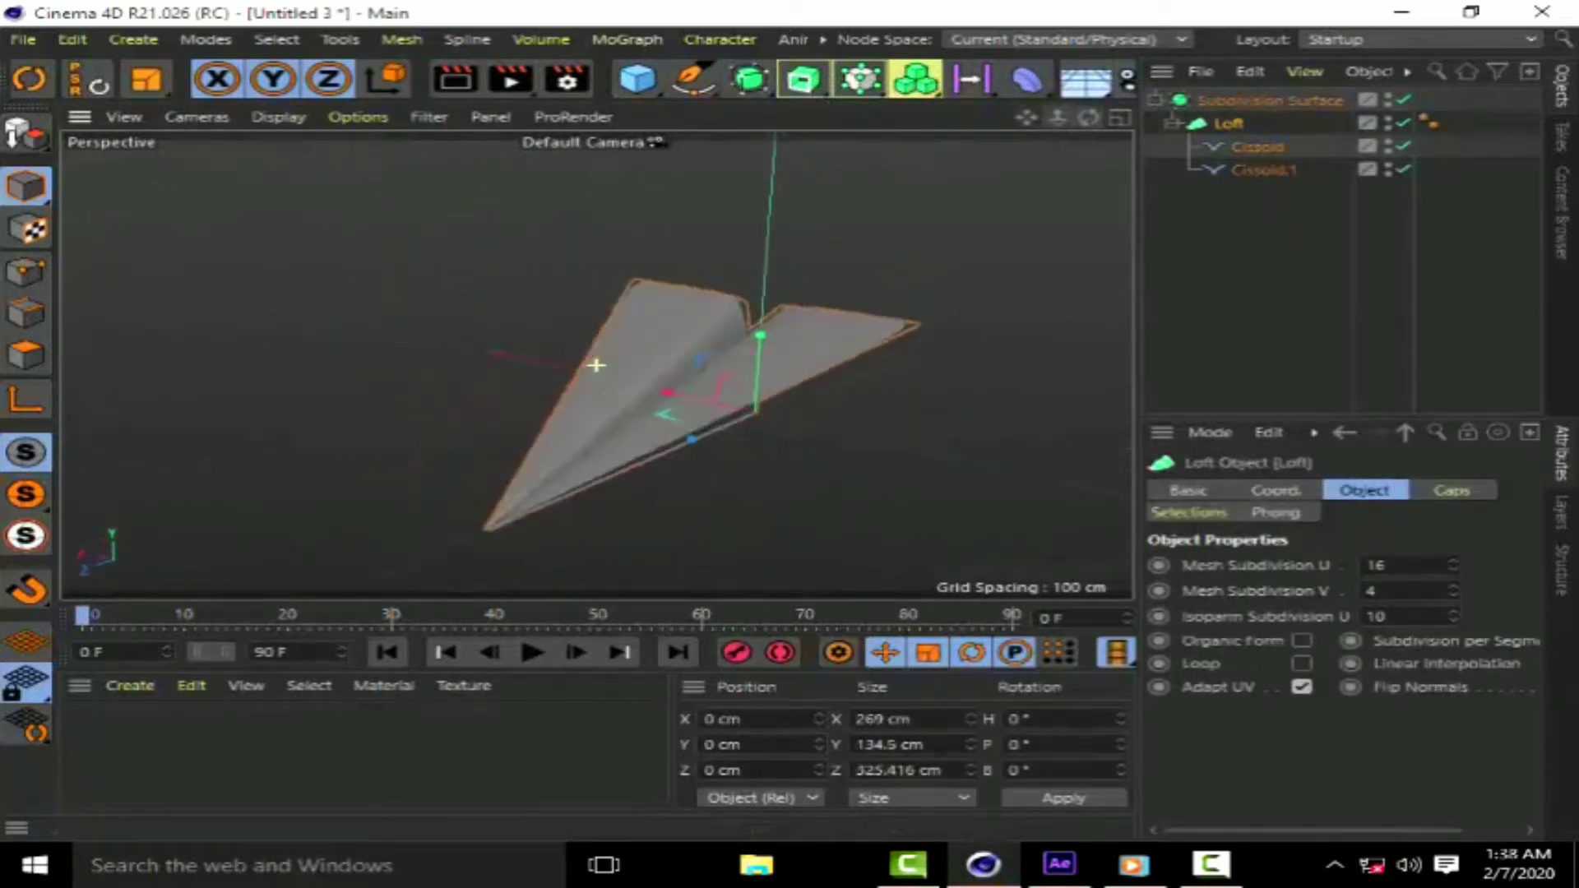
left_click(992, 321)
mouse_move(1087, 117)
left_mouse_down()
mouse_move(1068, 119)
mouse_move(1088, 116)
left_mouse_up()
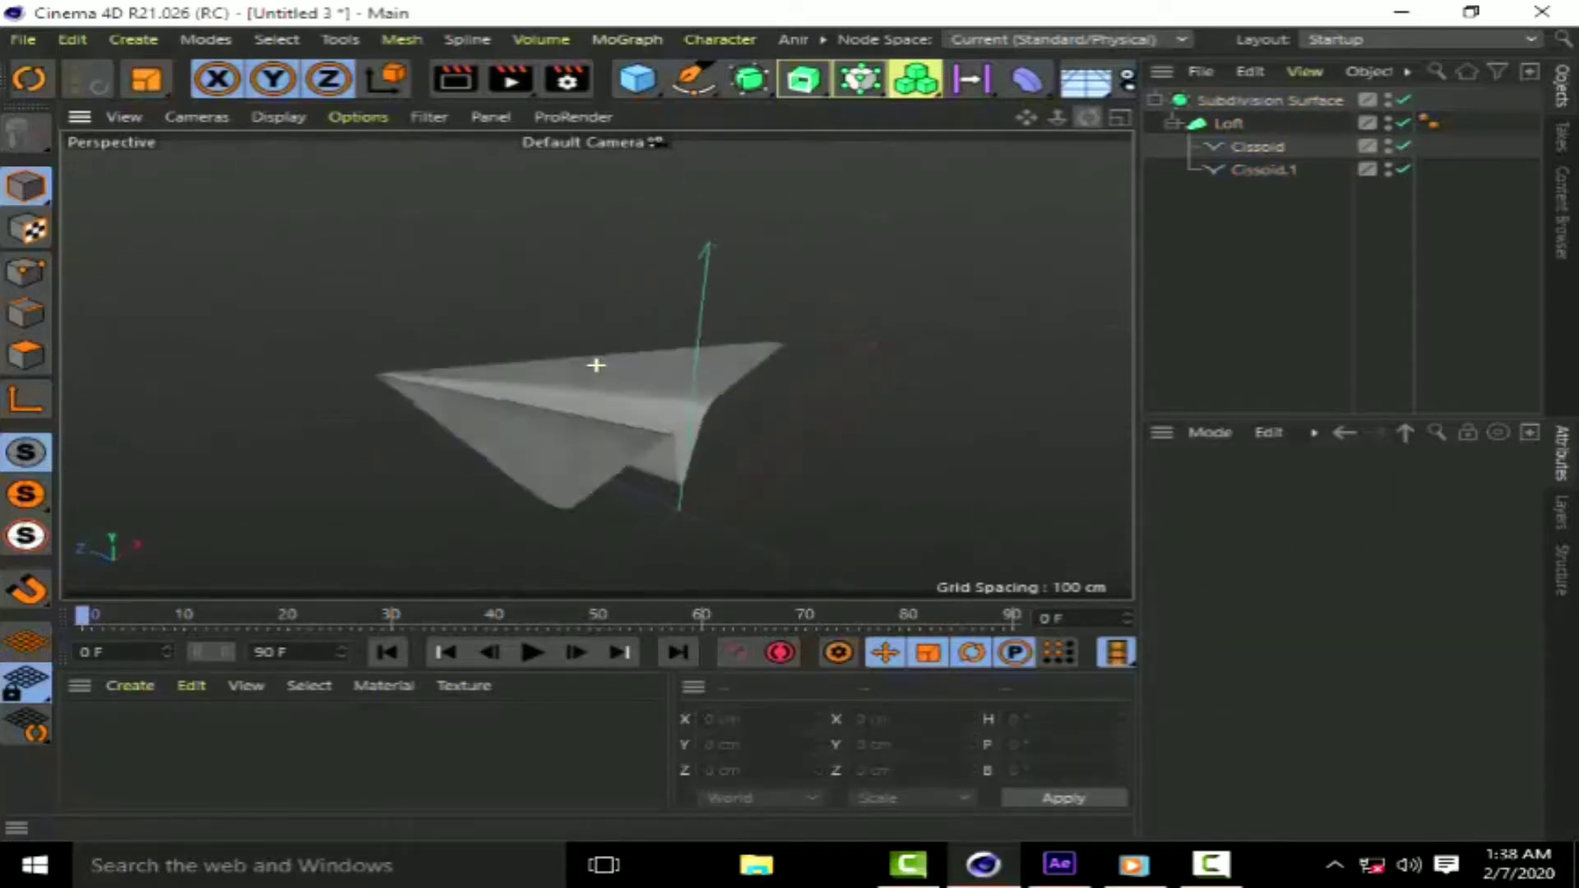
Make the Loft and then the Subdivision Surface editable, producing one polygon object.
left_click(1227, 123)
left_click(33, 129)
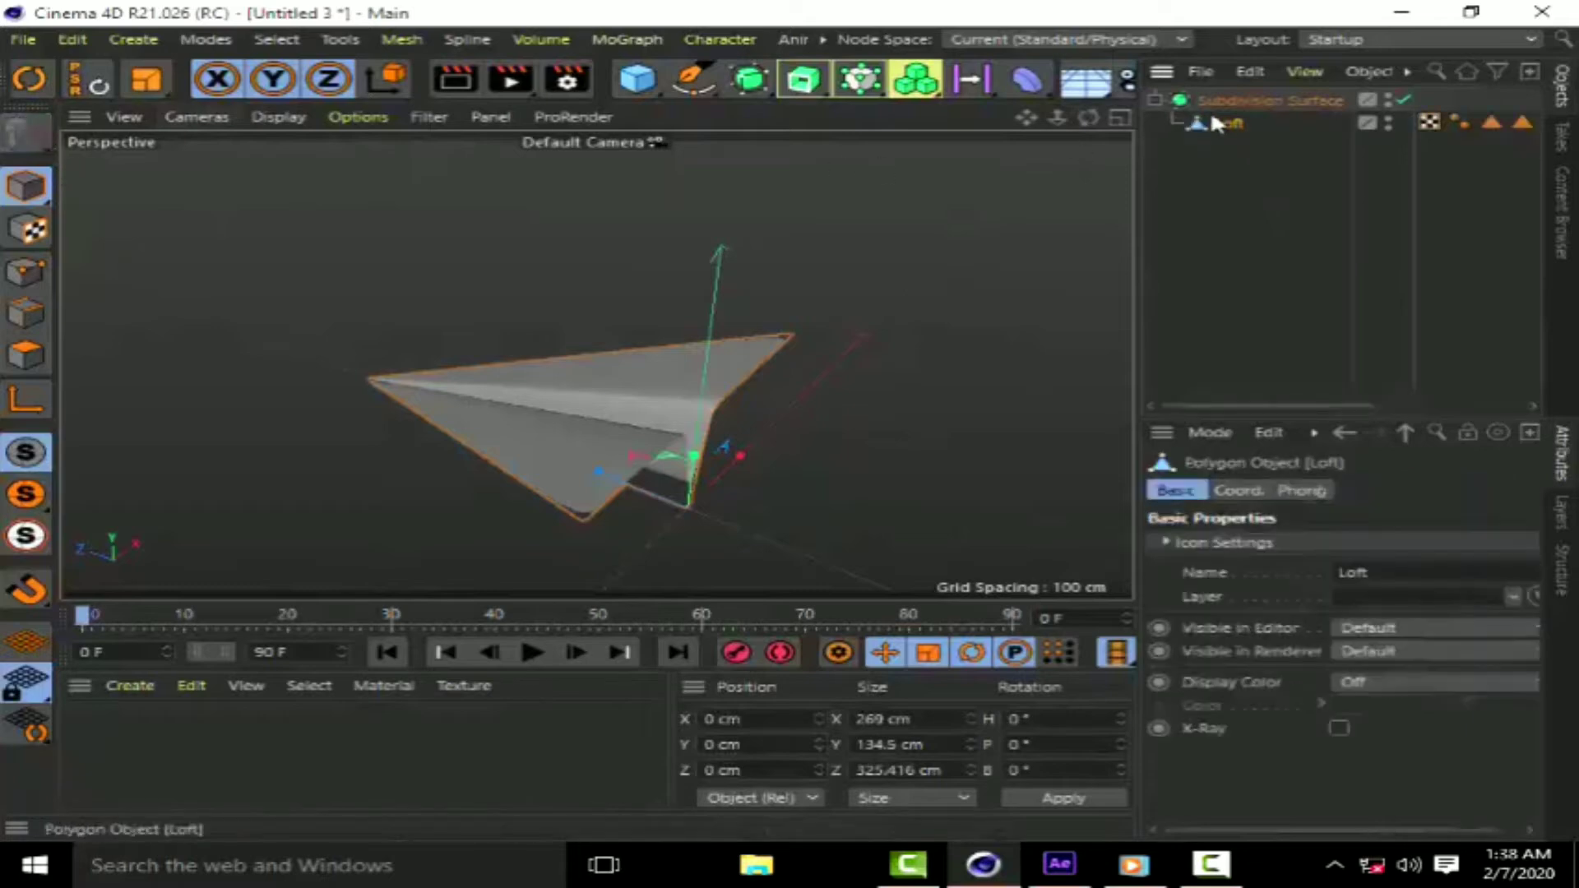
left_click(1217, 105)
left_click(27, 131)
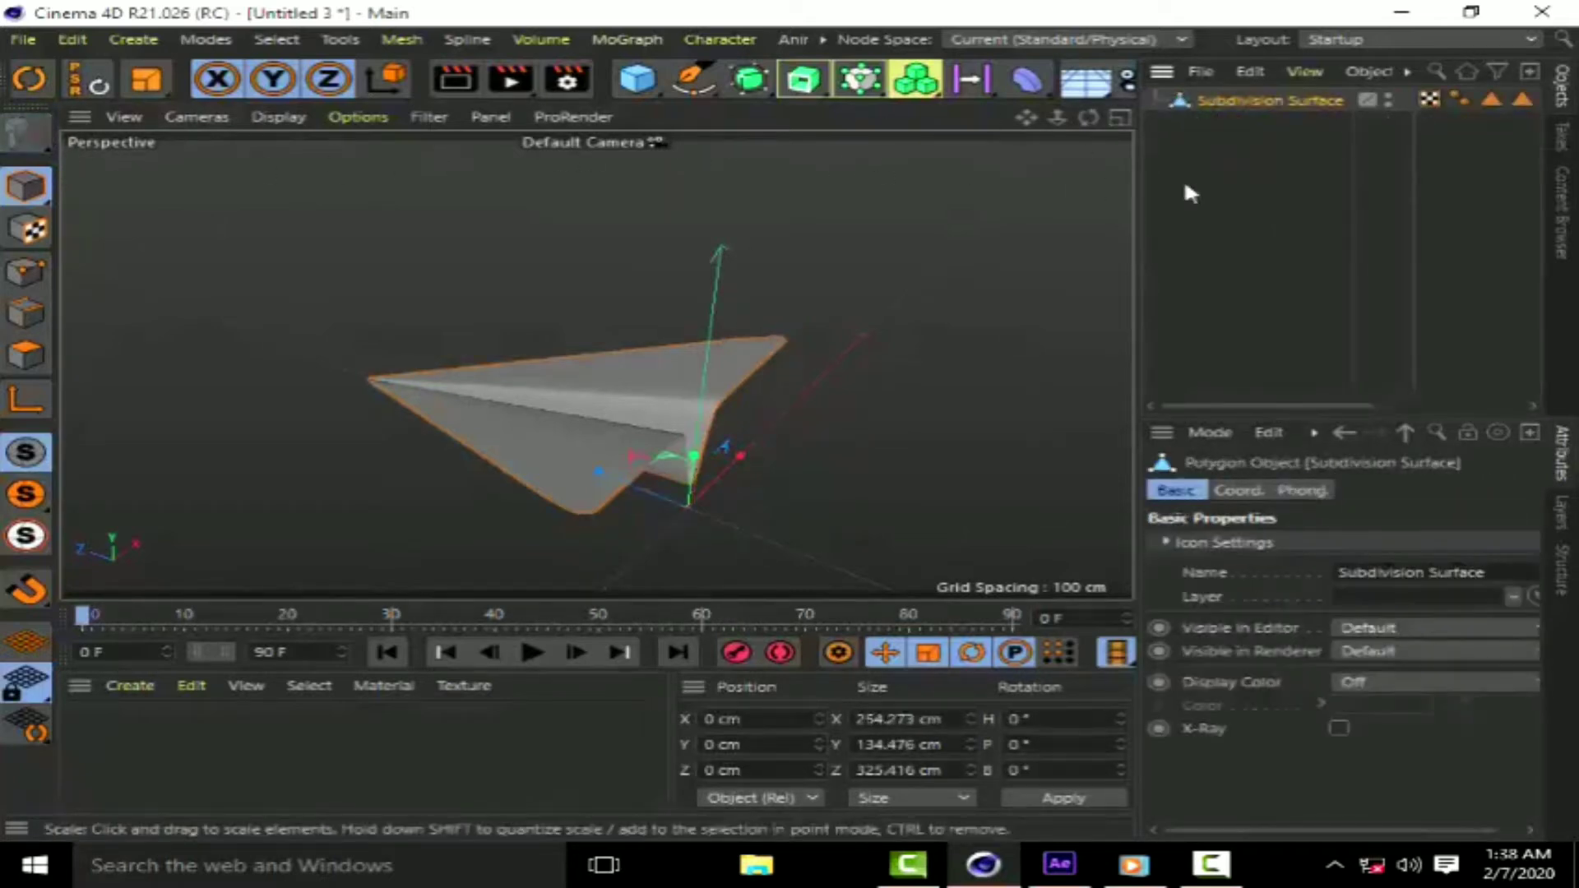
left_click(1034, 203)
left_click_drag(599, 362, 596, 364)
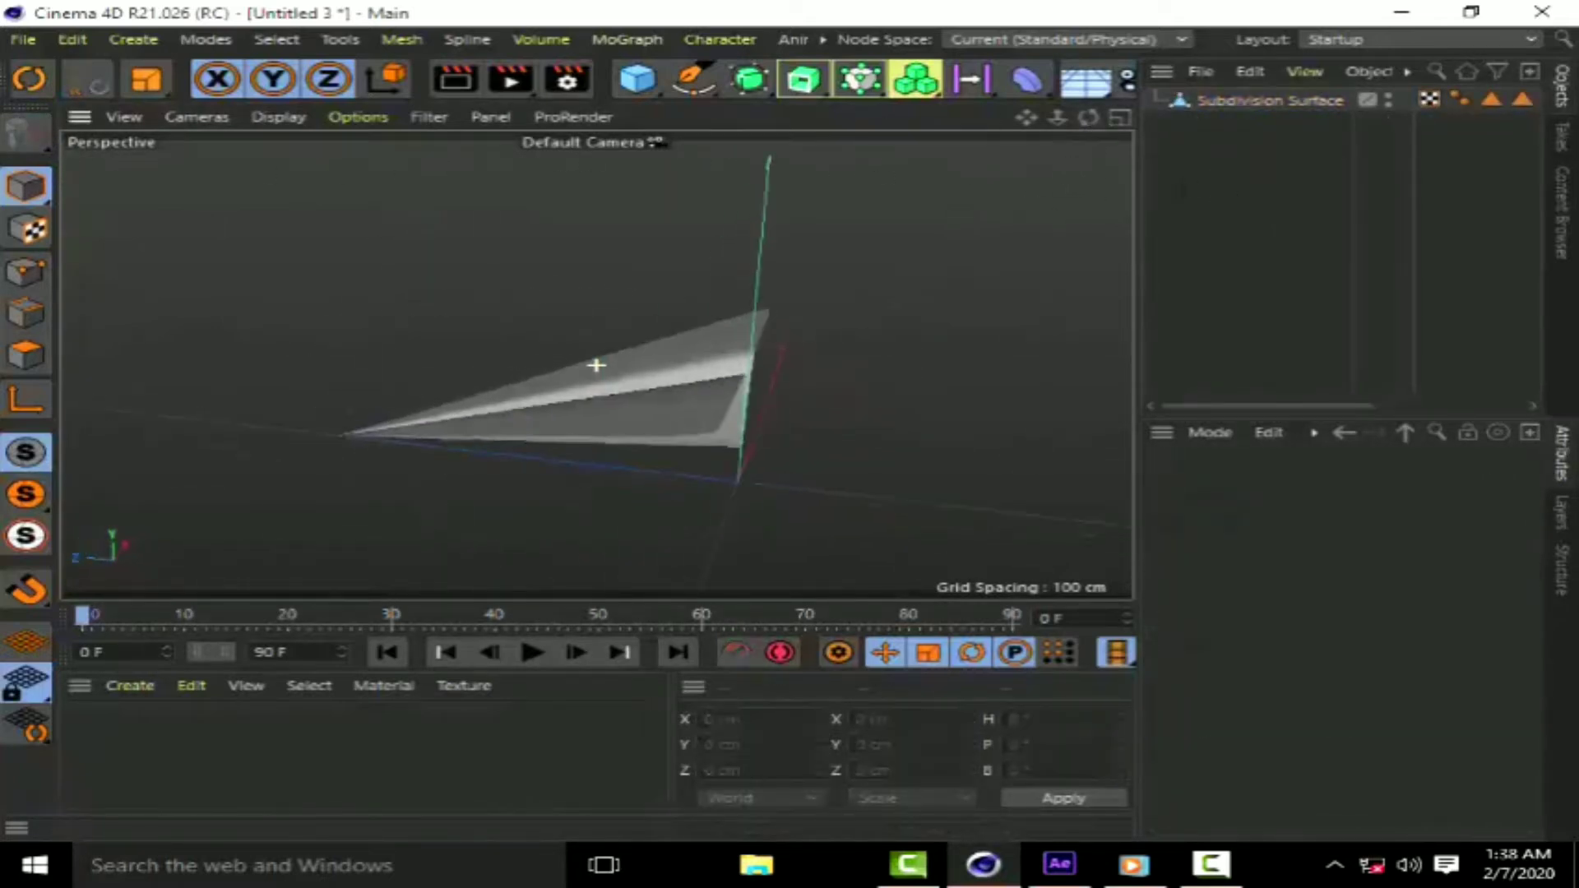
Save the Cinema 4D project to the Desktop with the file name plane002.
left_click(24, 40)
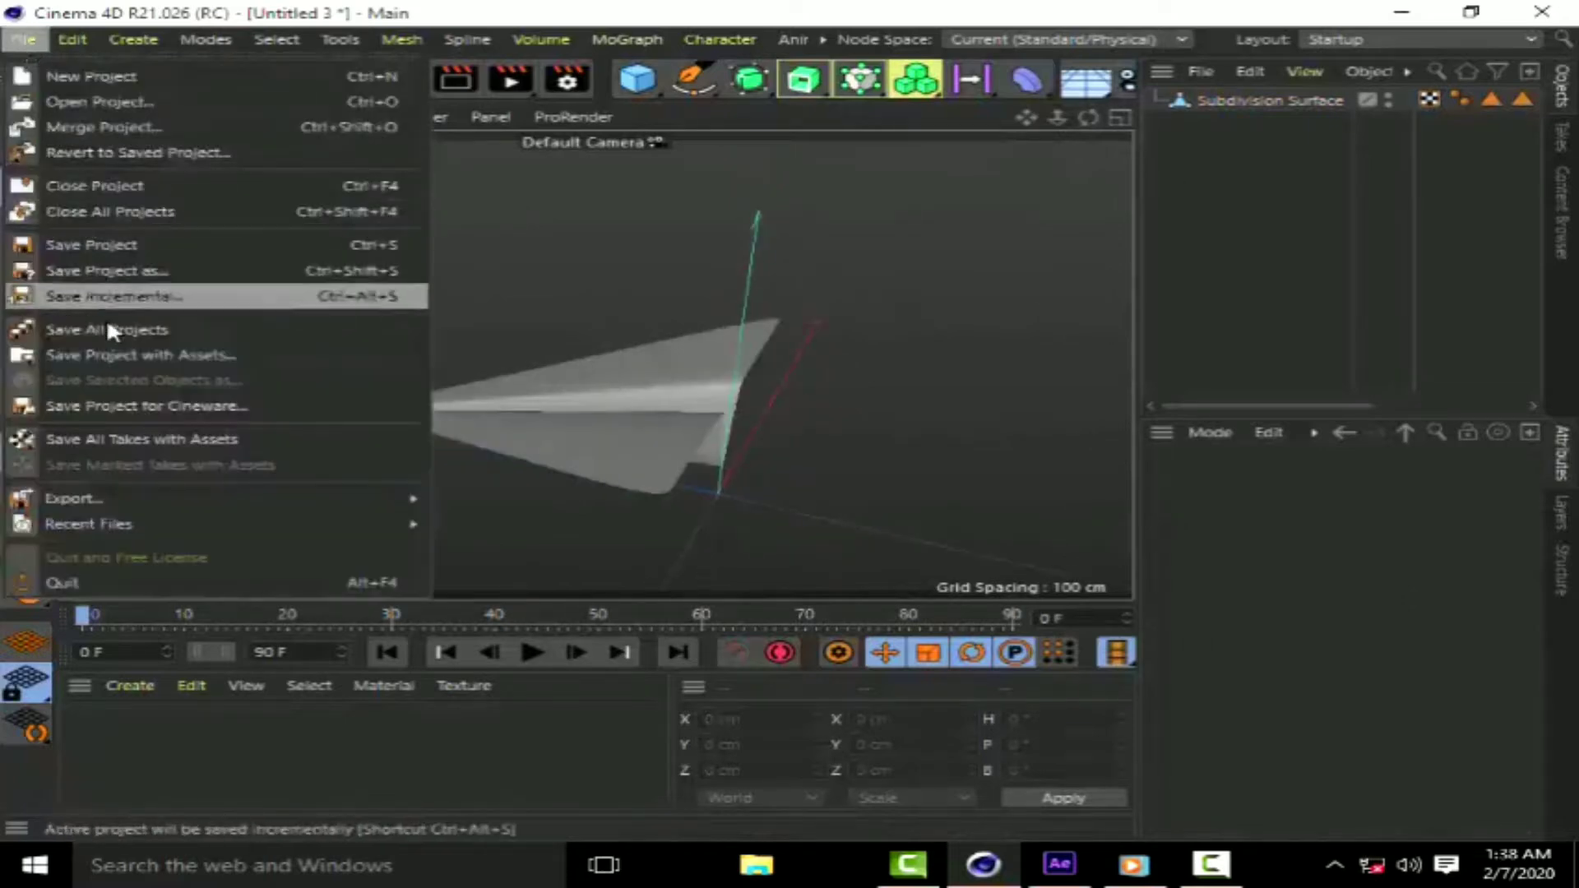
left_click(110, 245)
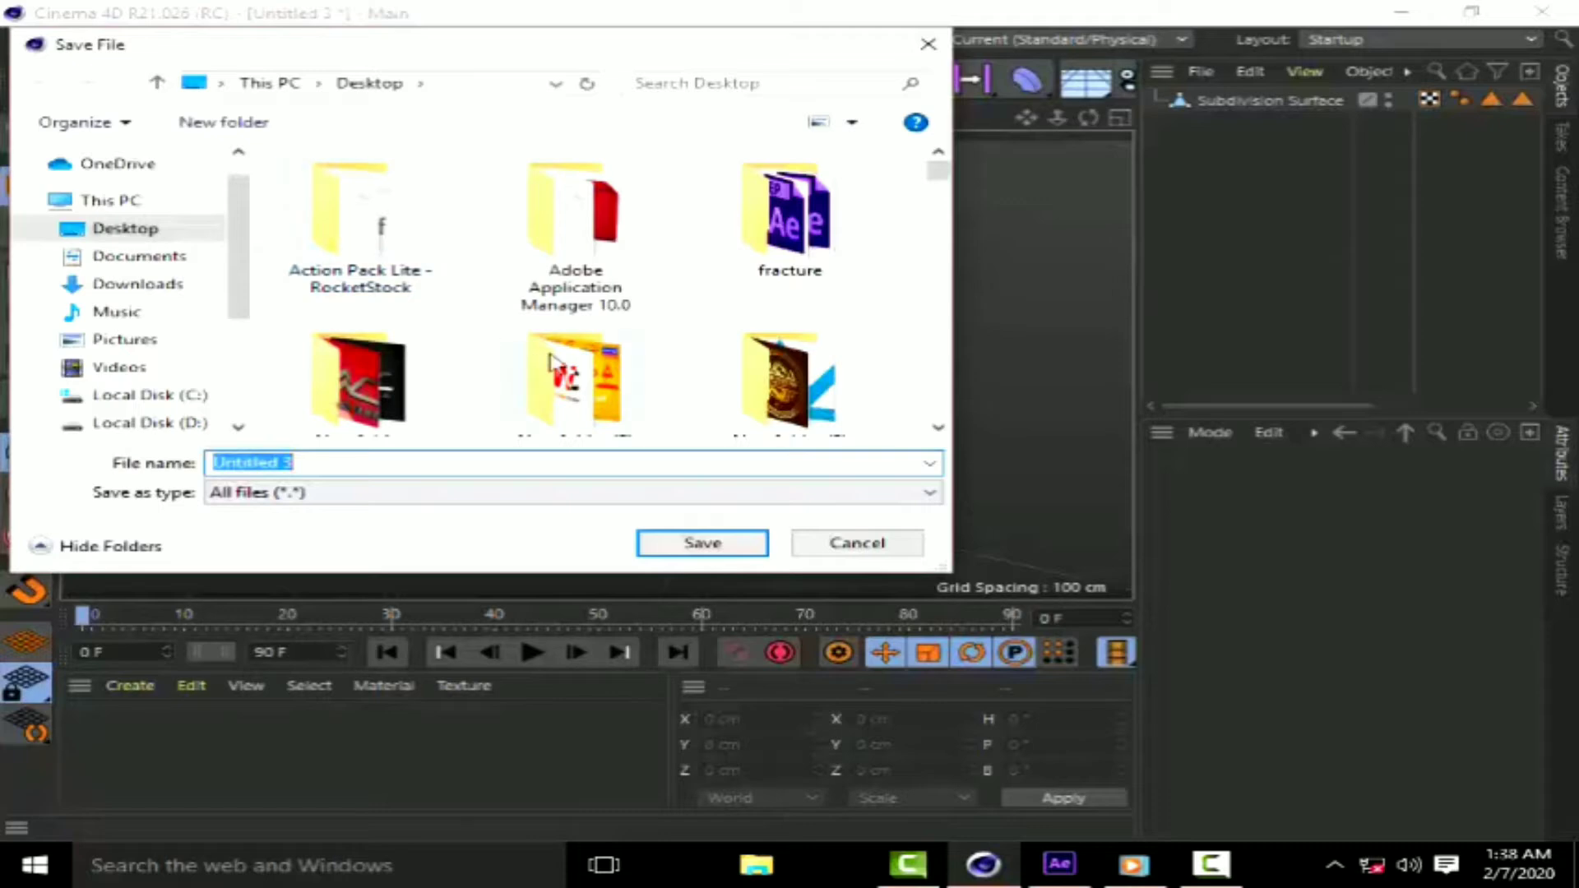
type("plan")
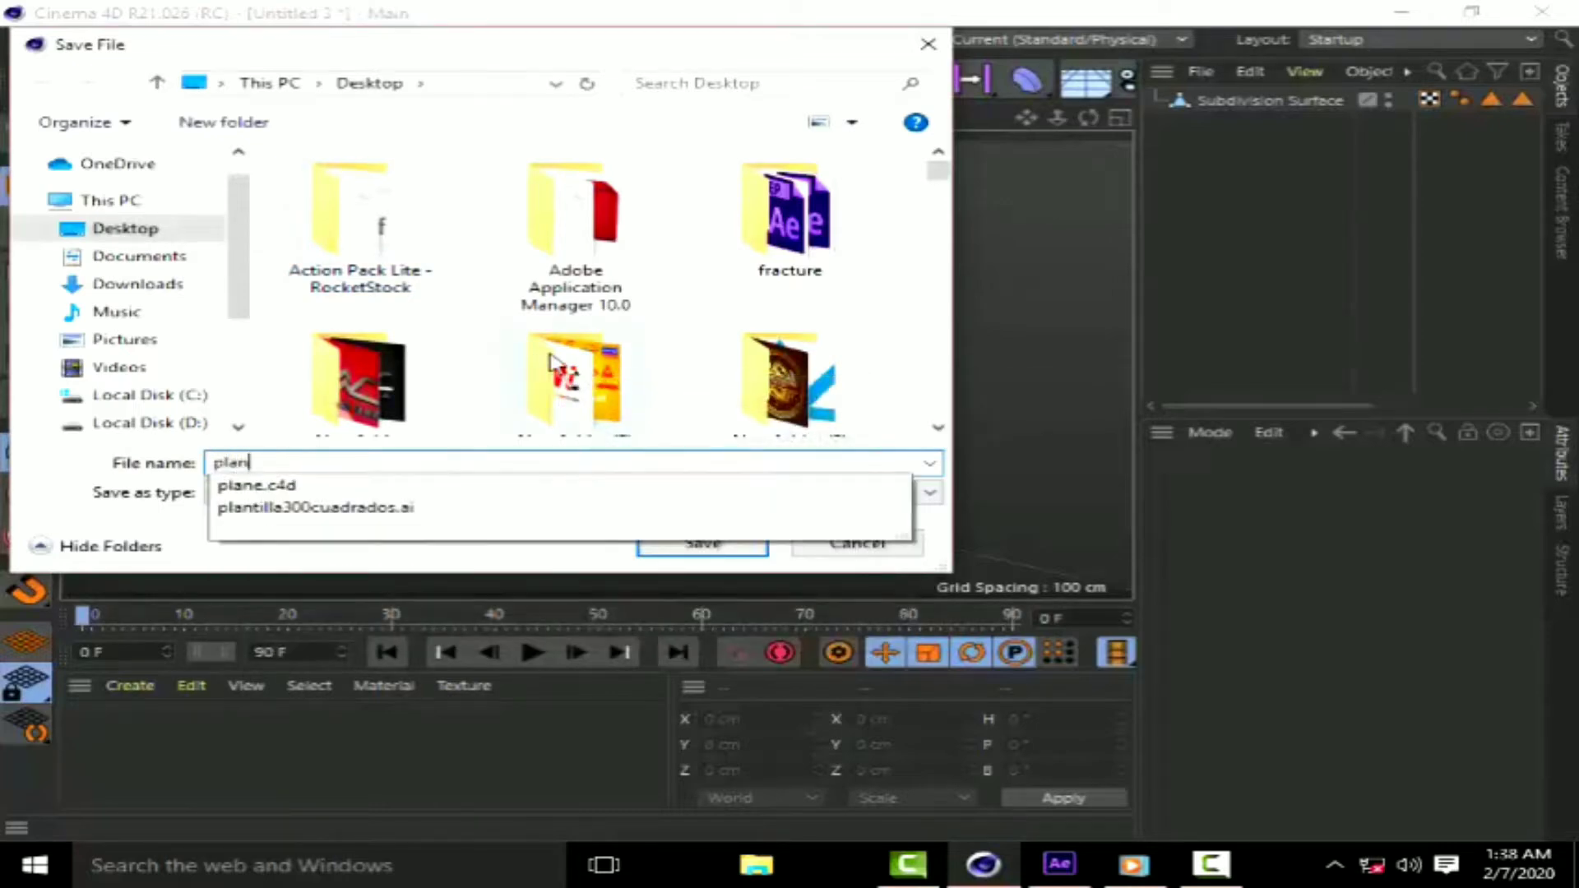
type("e")
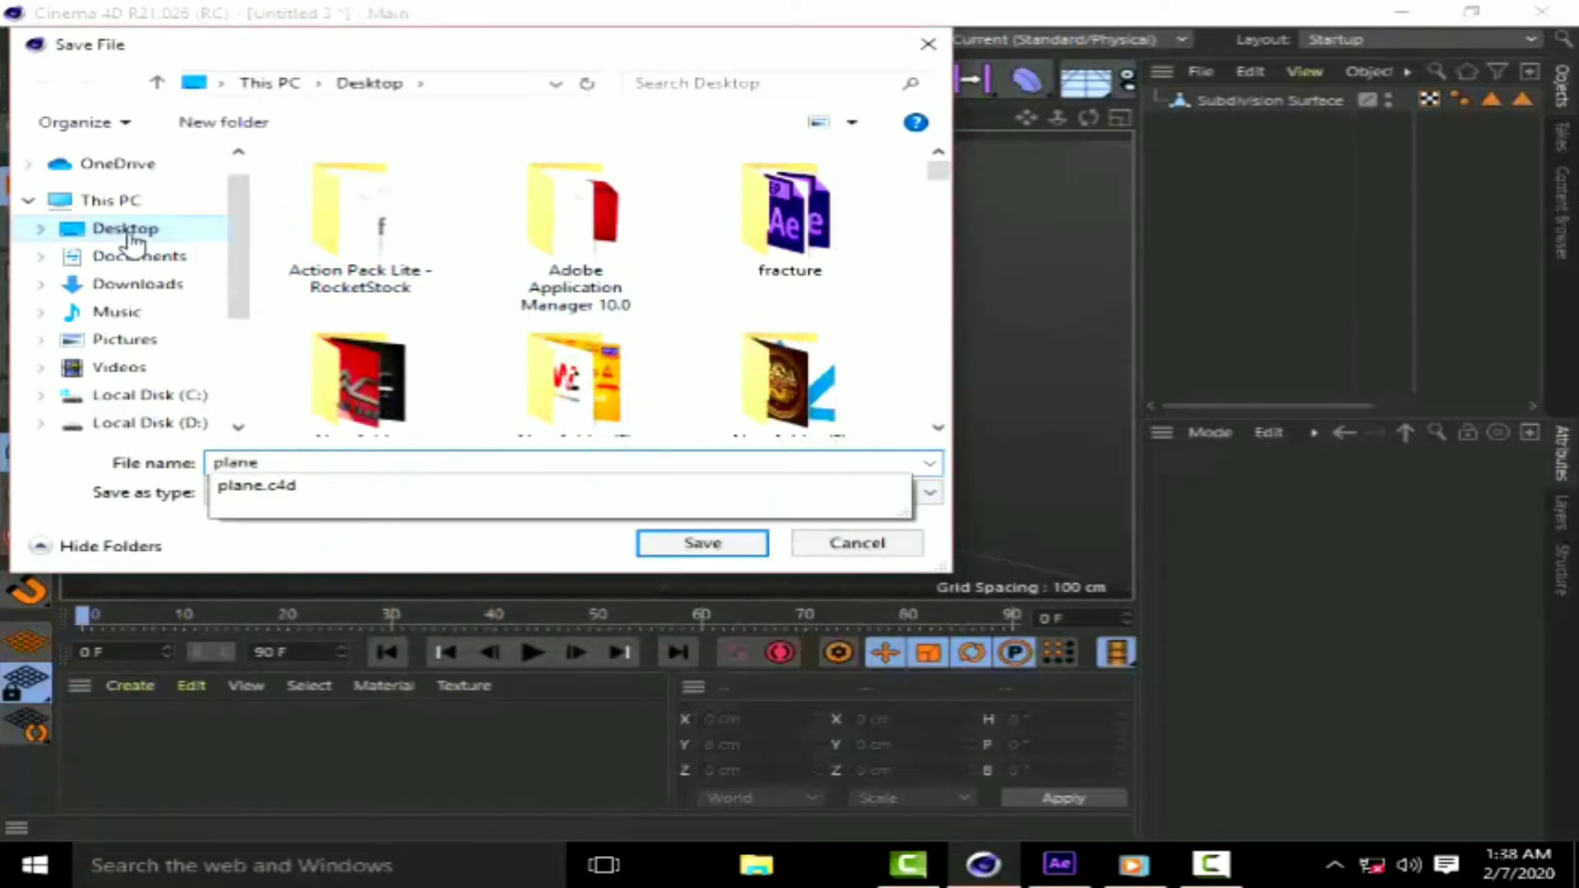
double_click(289, 460)
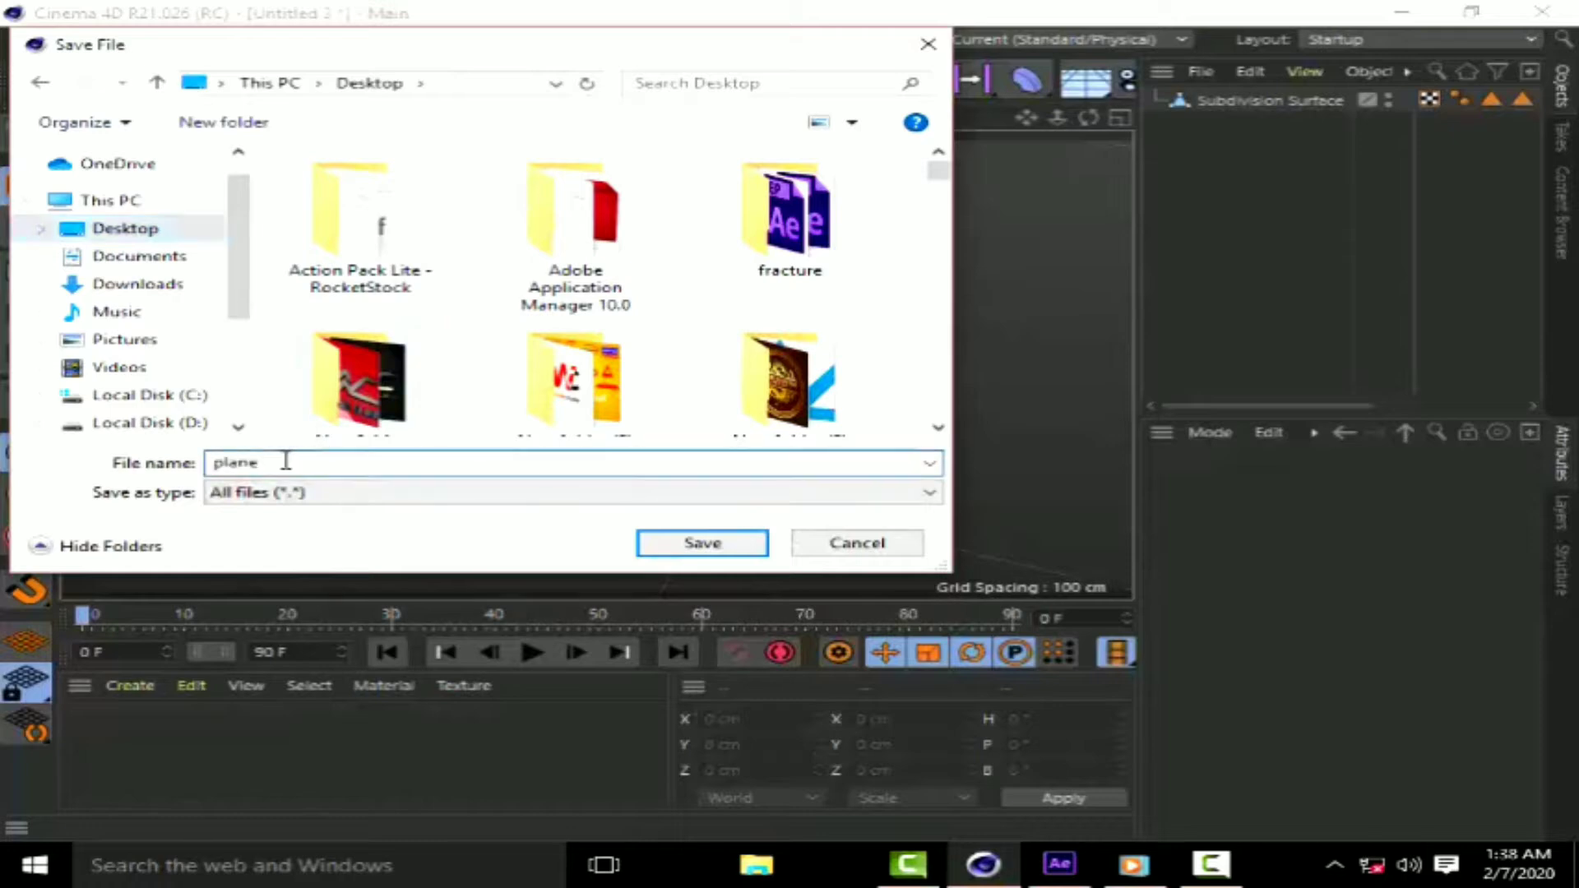
key("BackSpace")
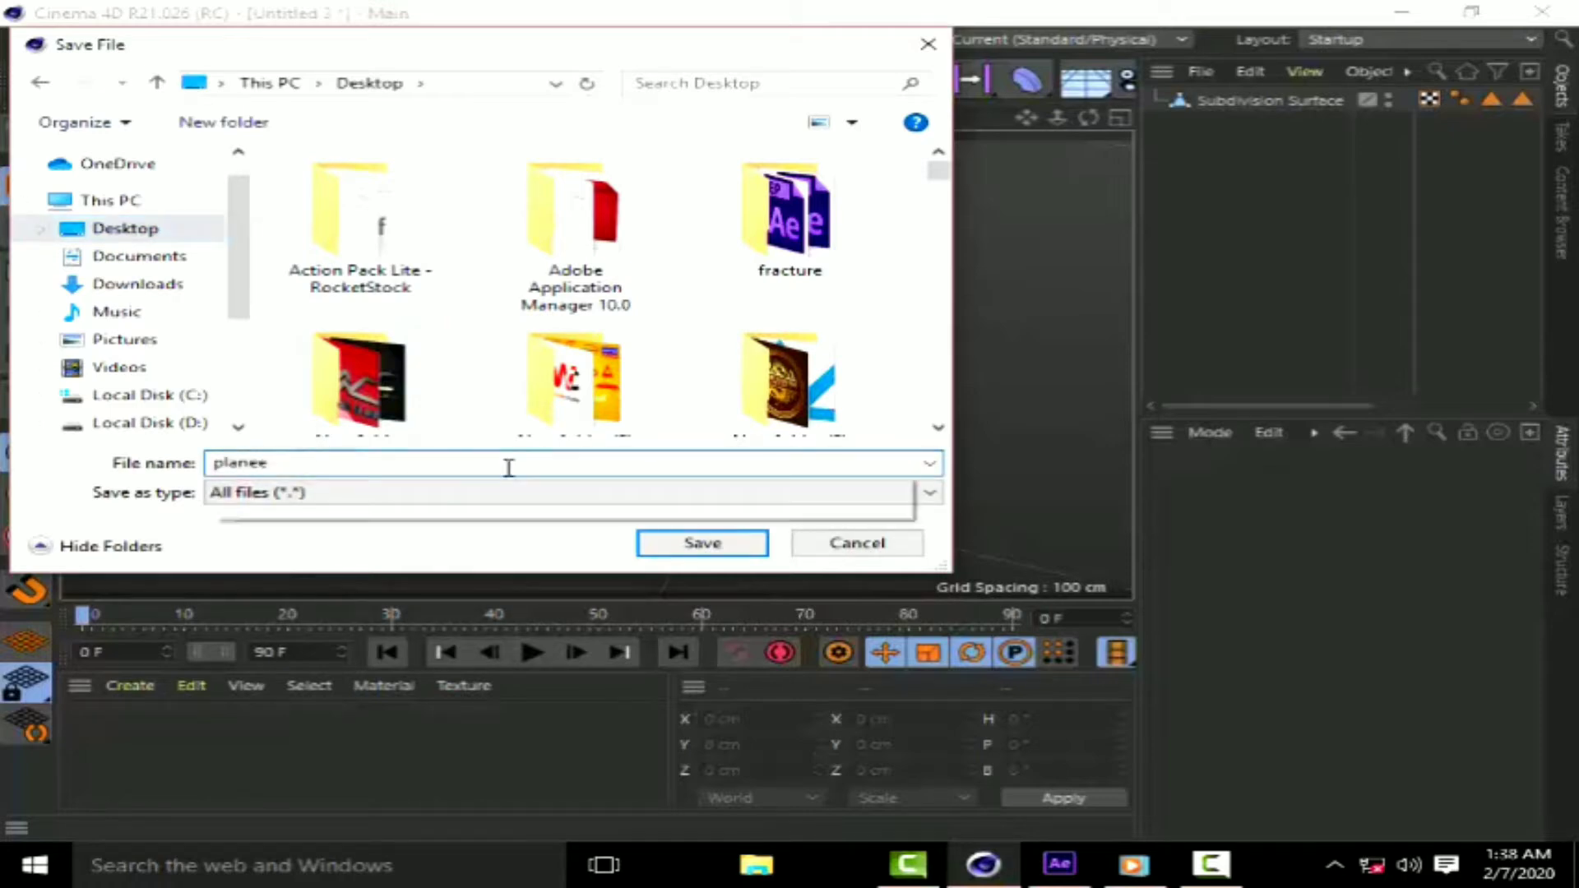
type("002")
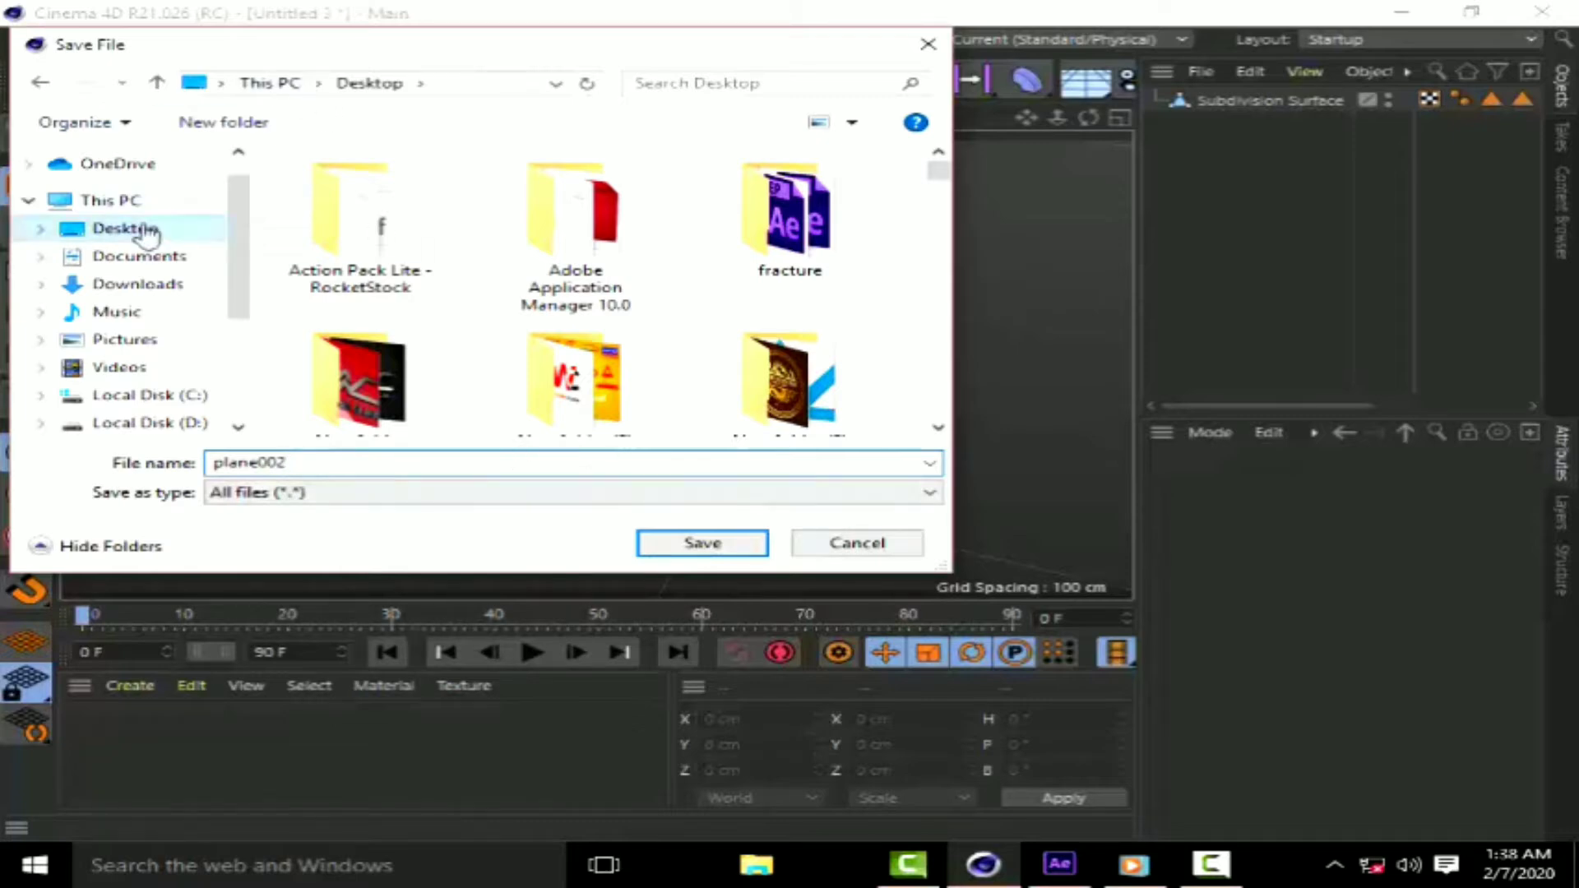
left_click(716, 544)
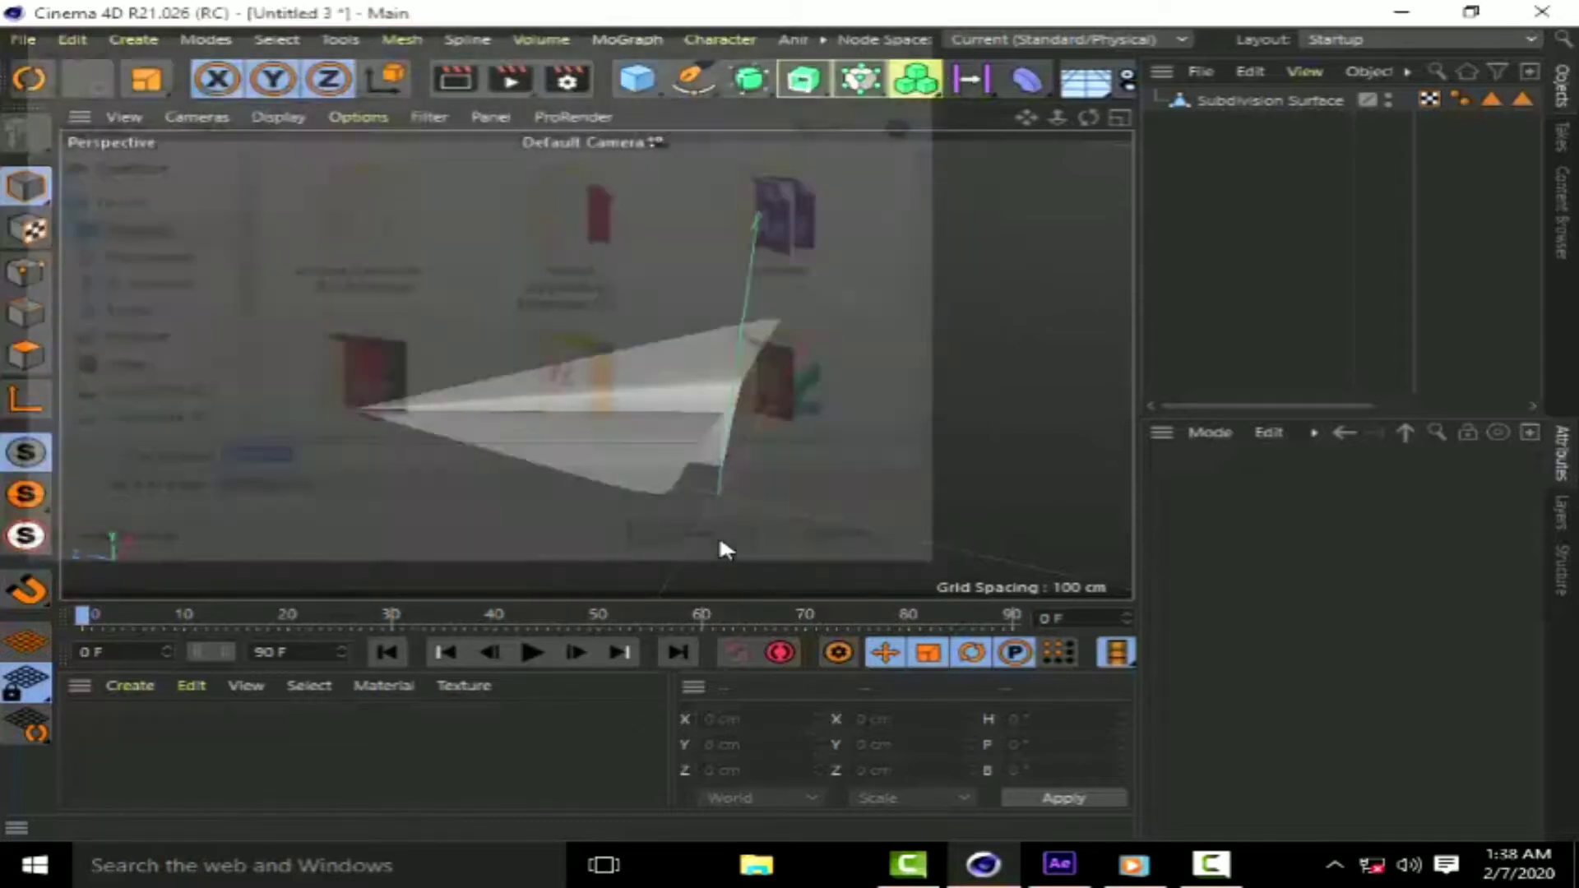
Create the plane composition with the HDTV 1080 29.97 preset and 0;00;14;00 duration.
left_click(1059, 864)
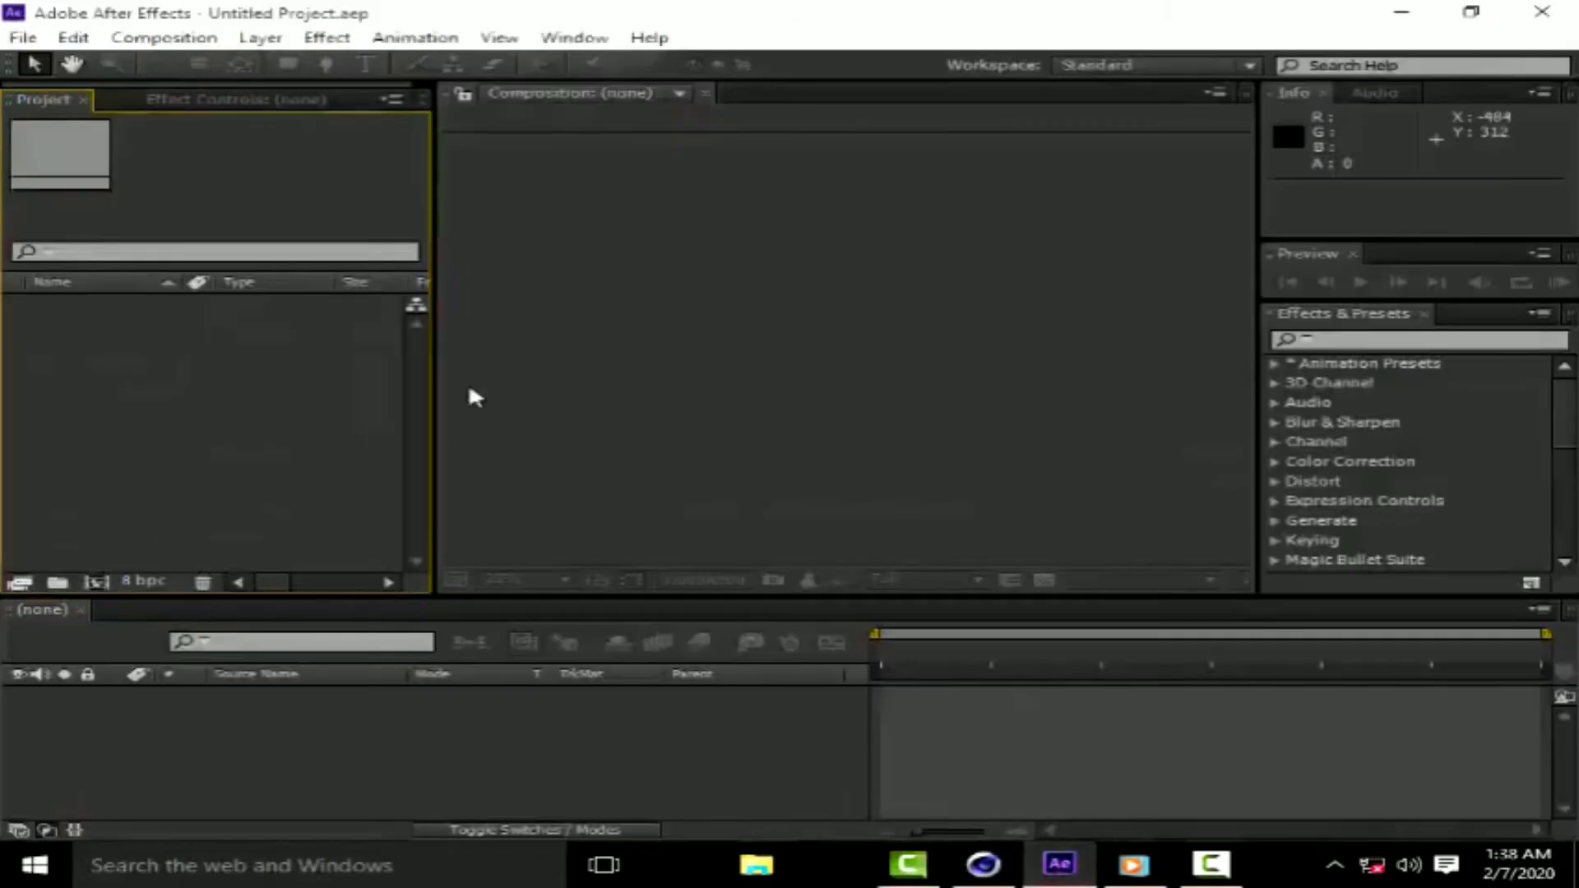
left_click(97, 582)
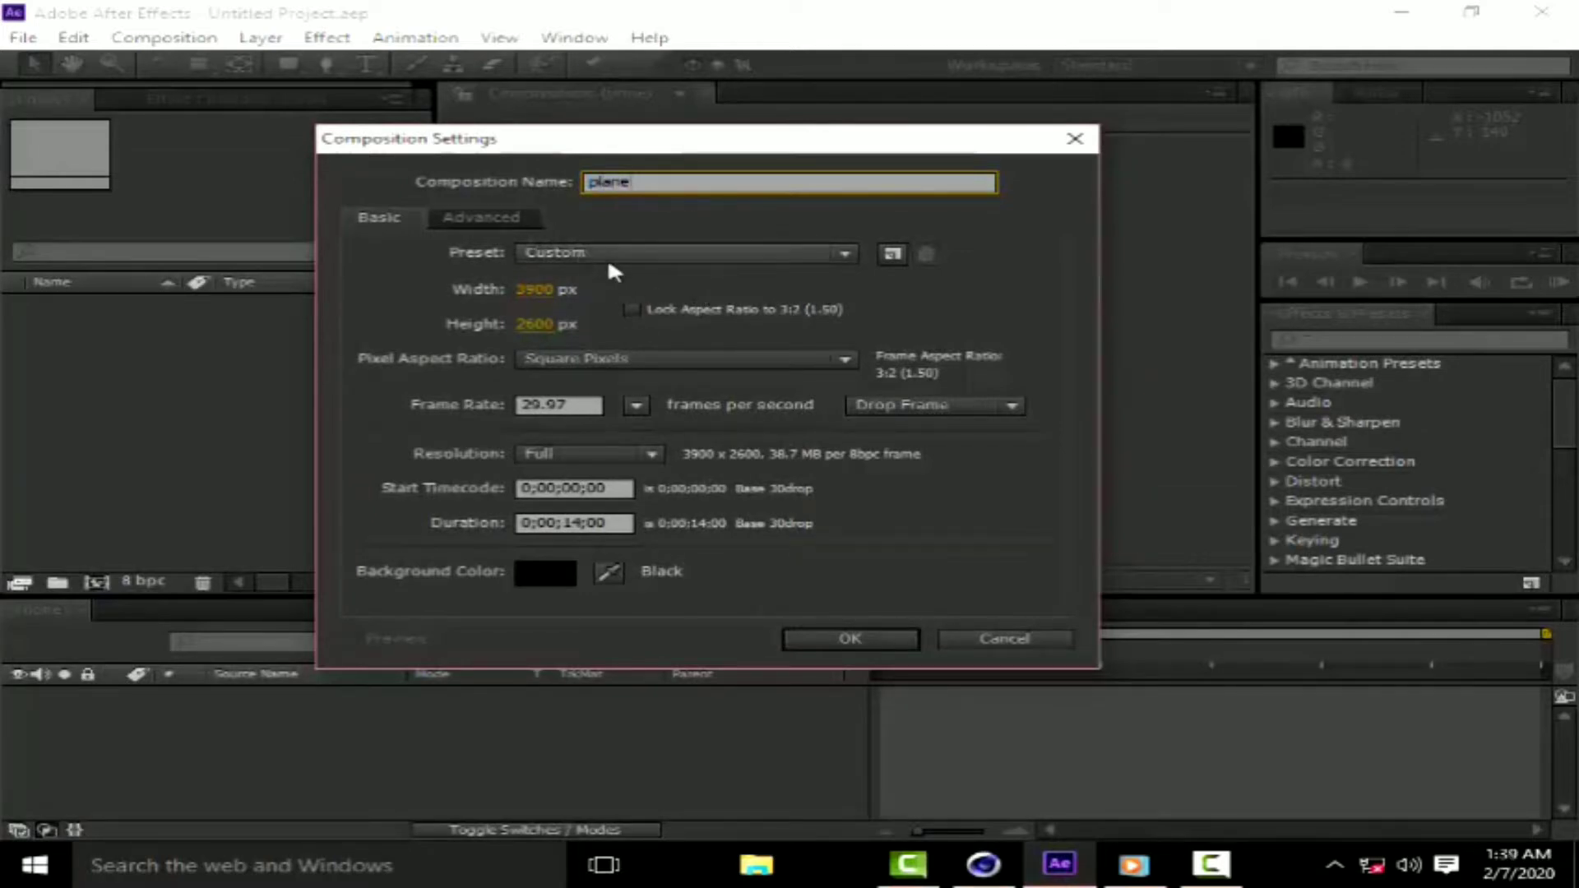
left_click(555, 254)
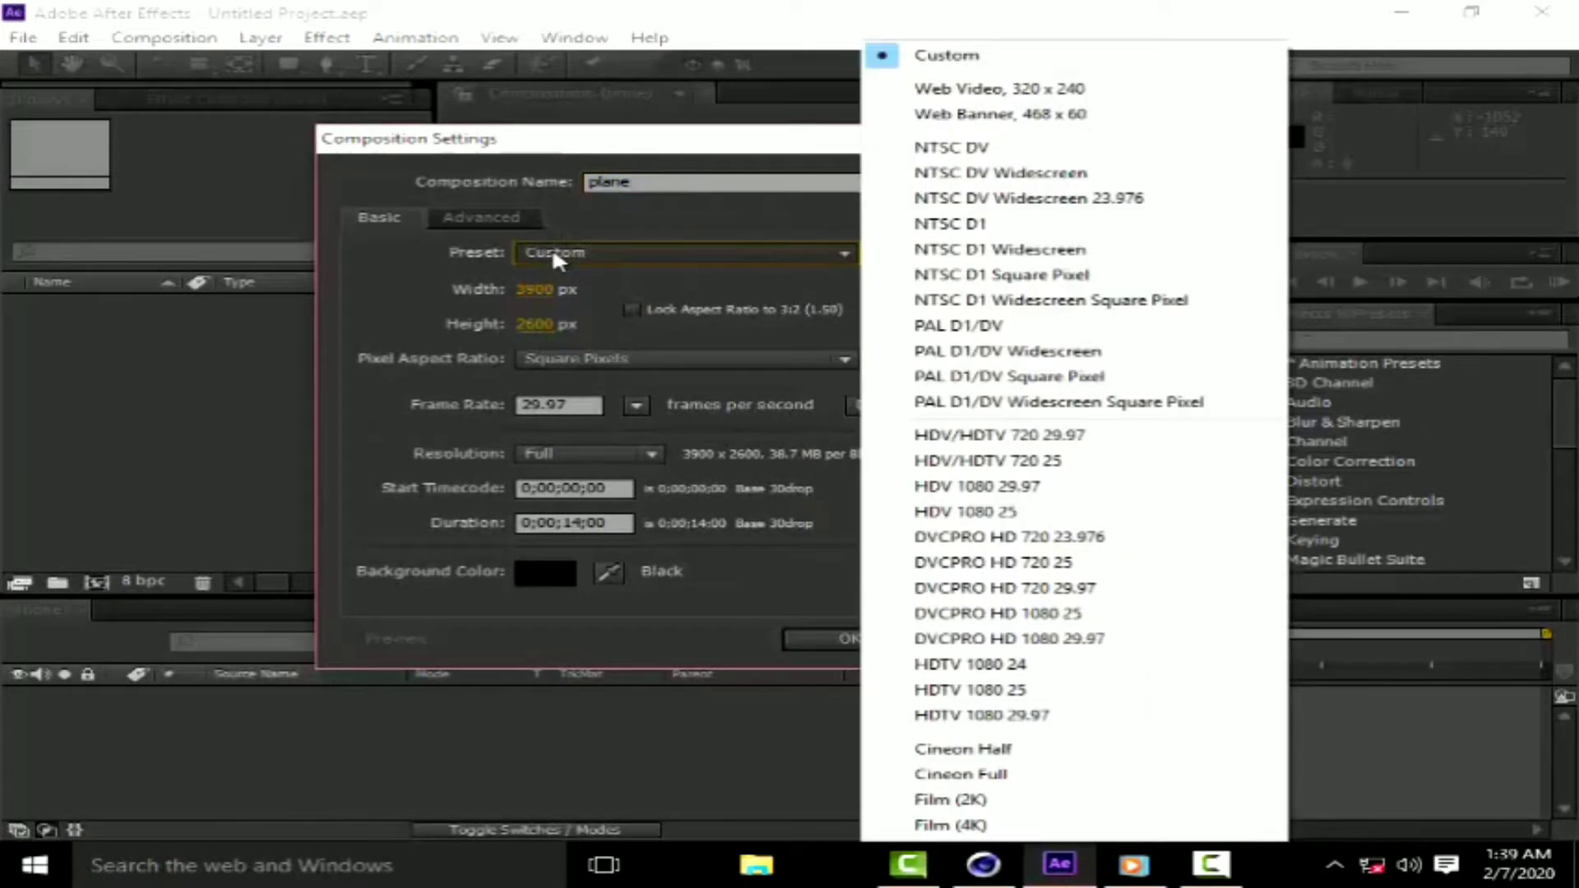
left_click(986, 513)
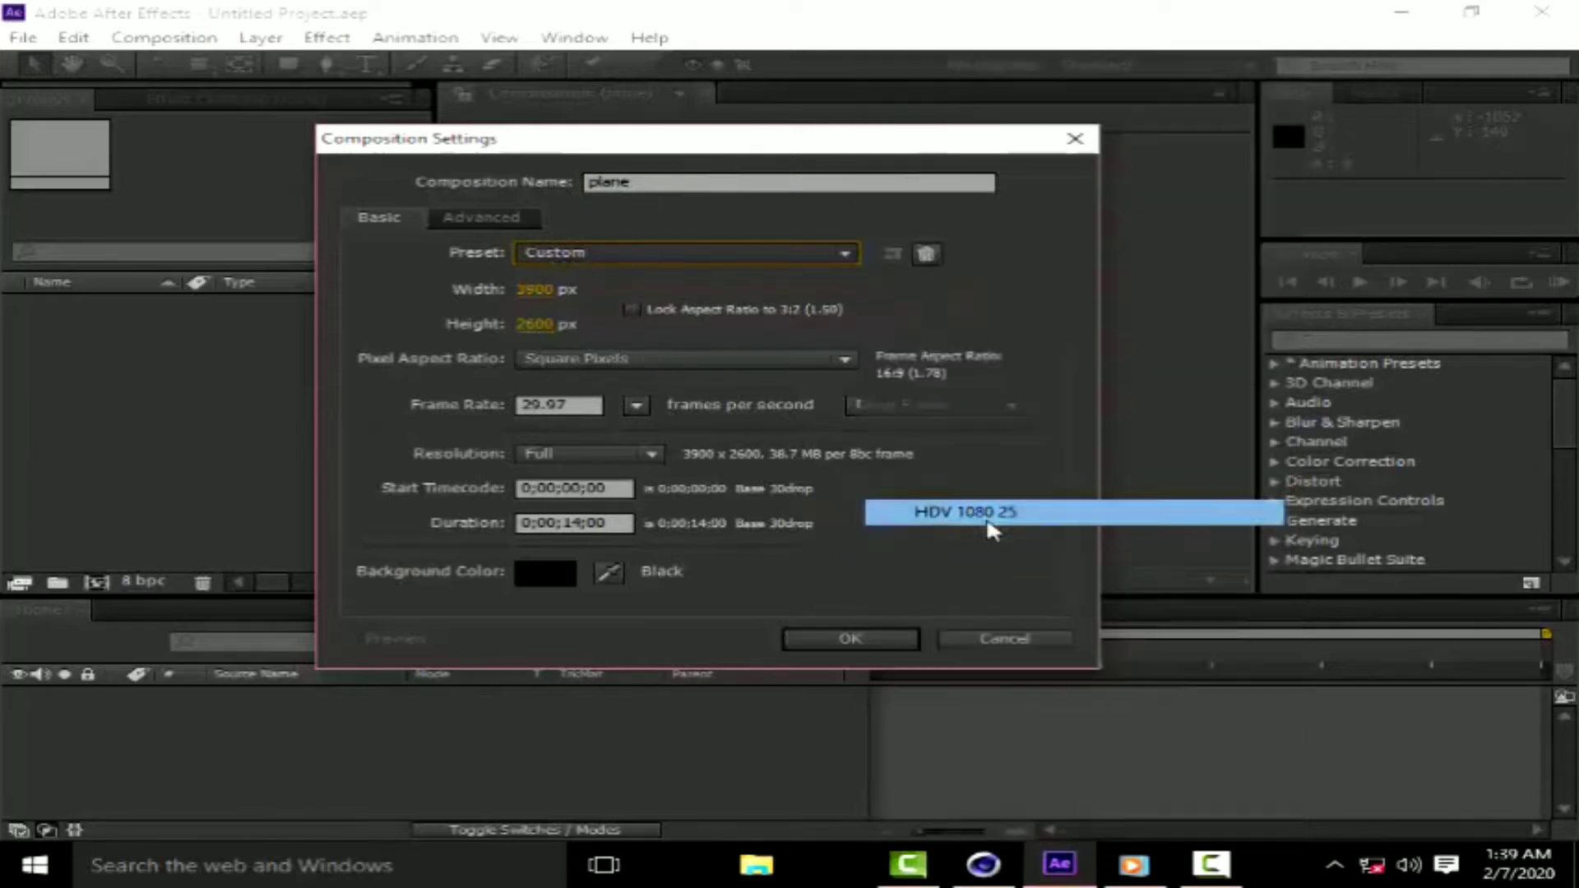
left_click(670, 264)
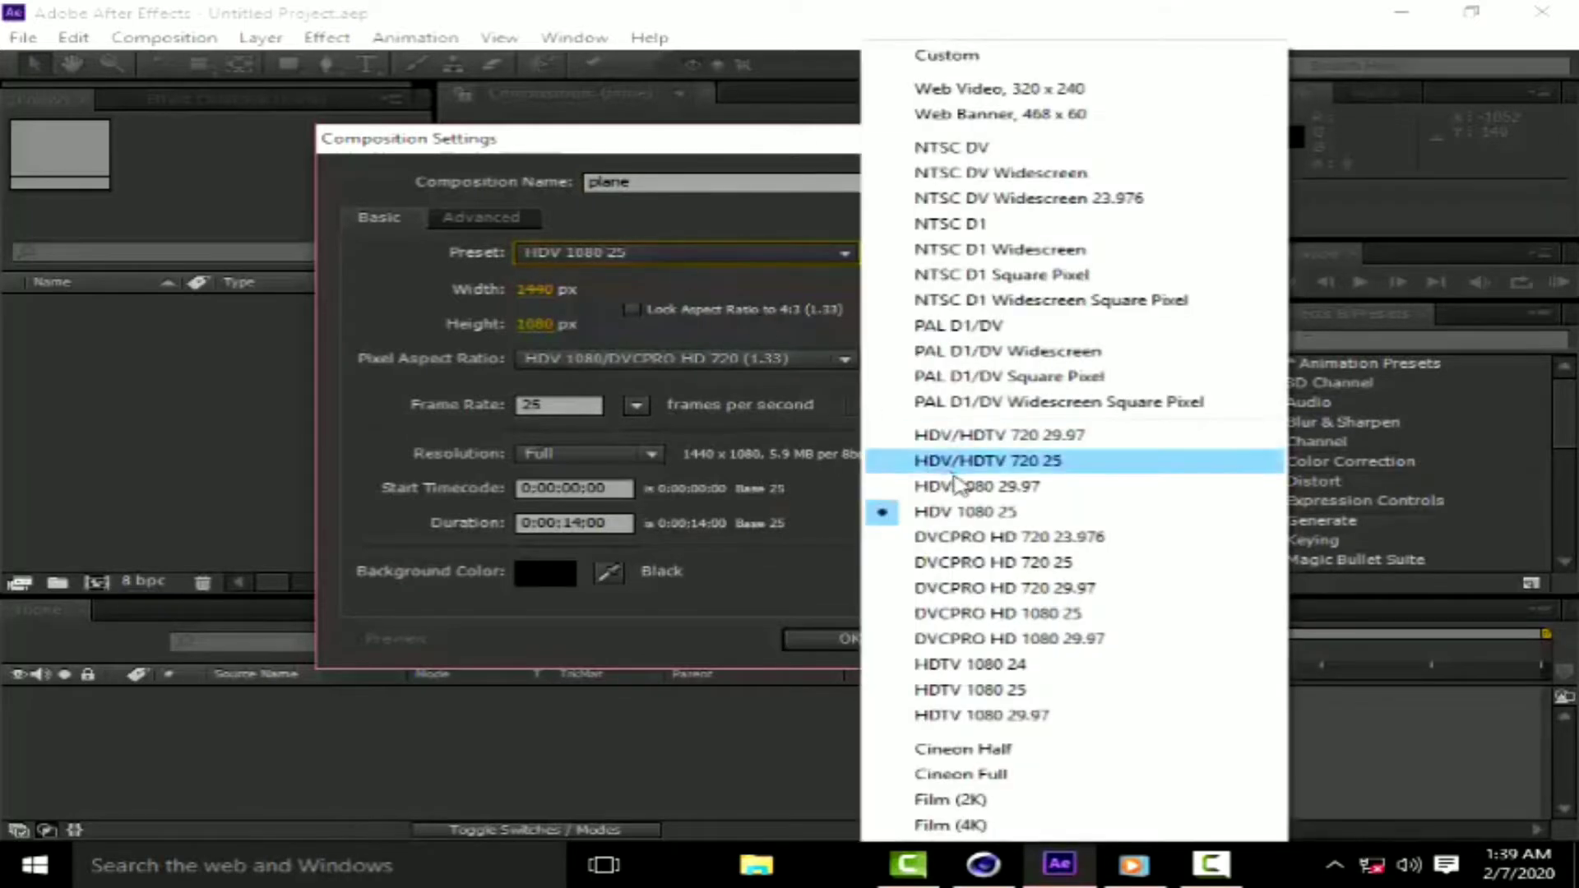
left_click(977, 486)
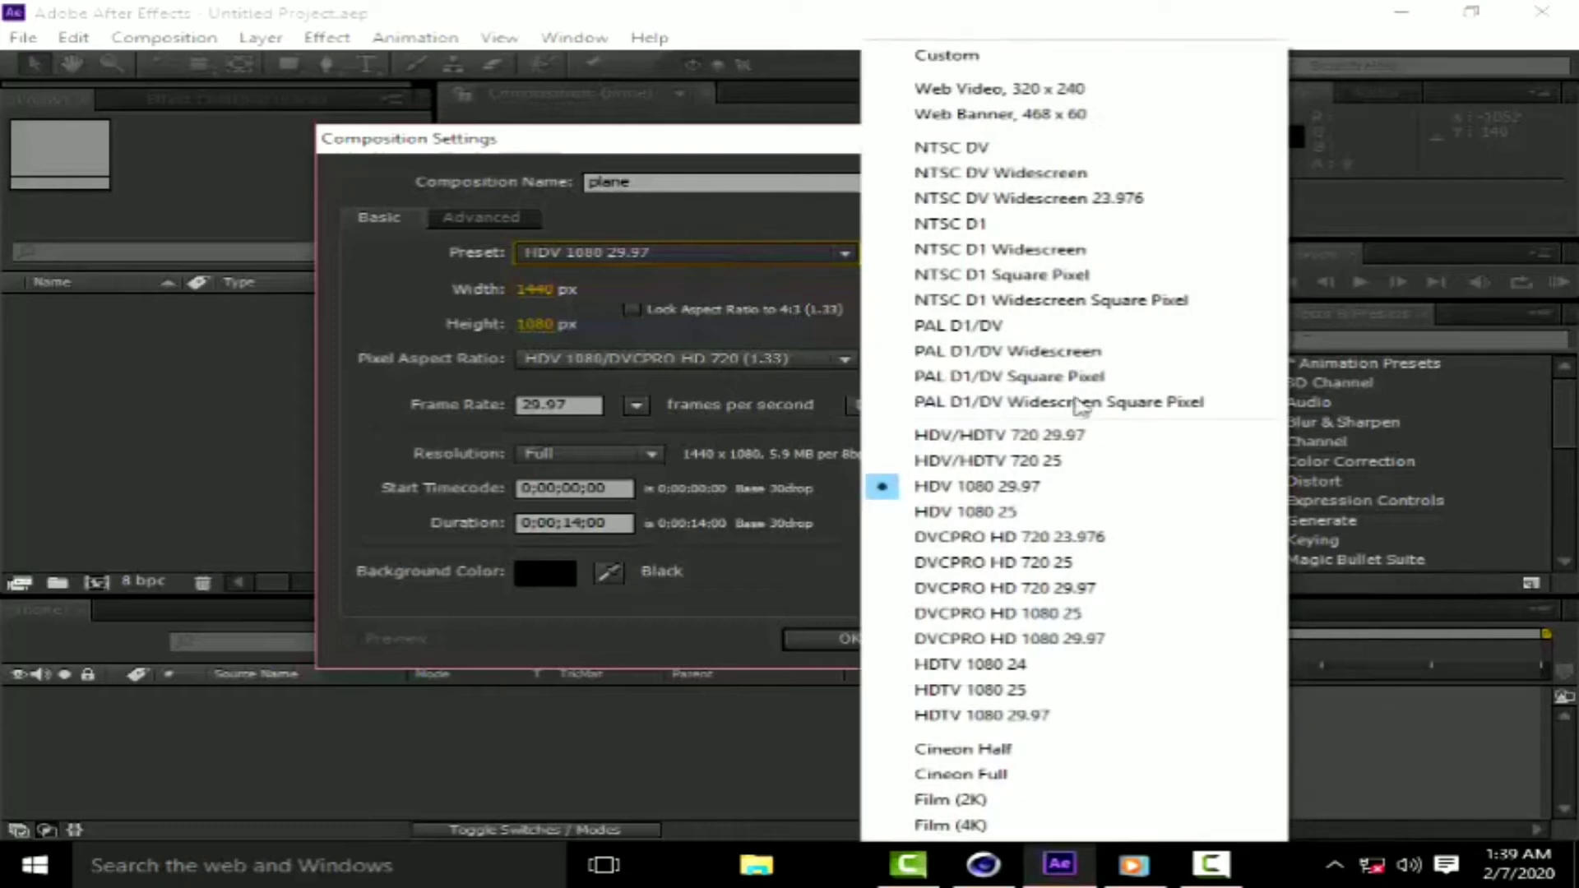
left_click(974, 717)
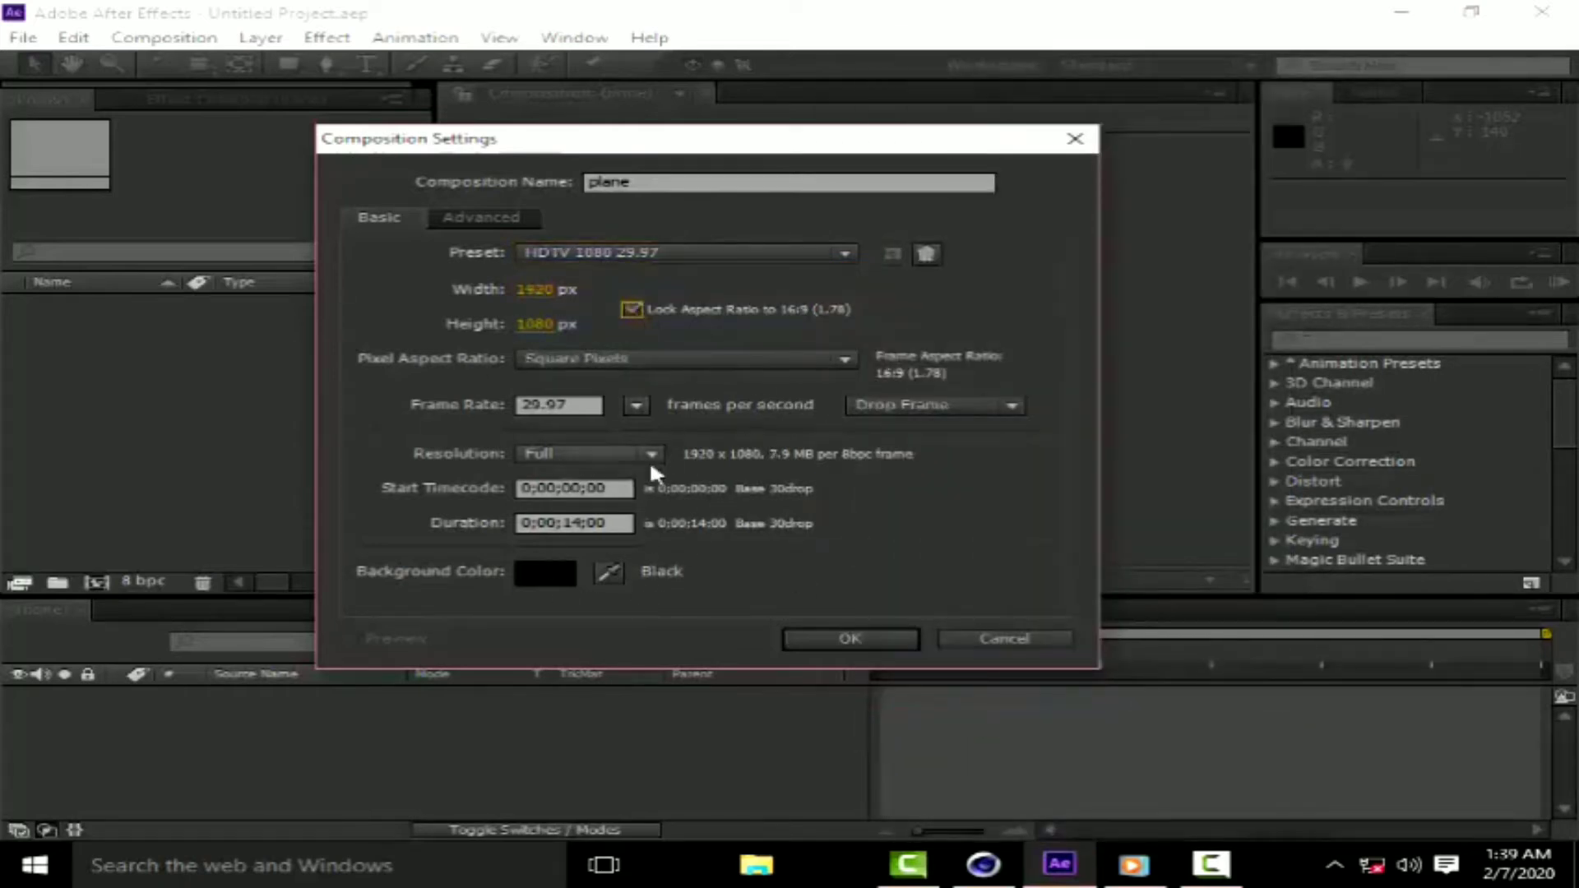
left_click(852, 642)
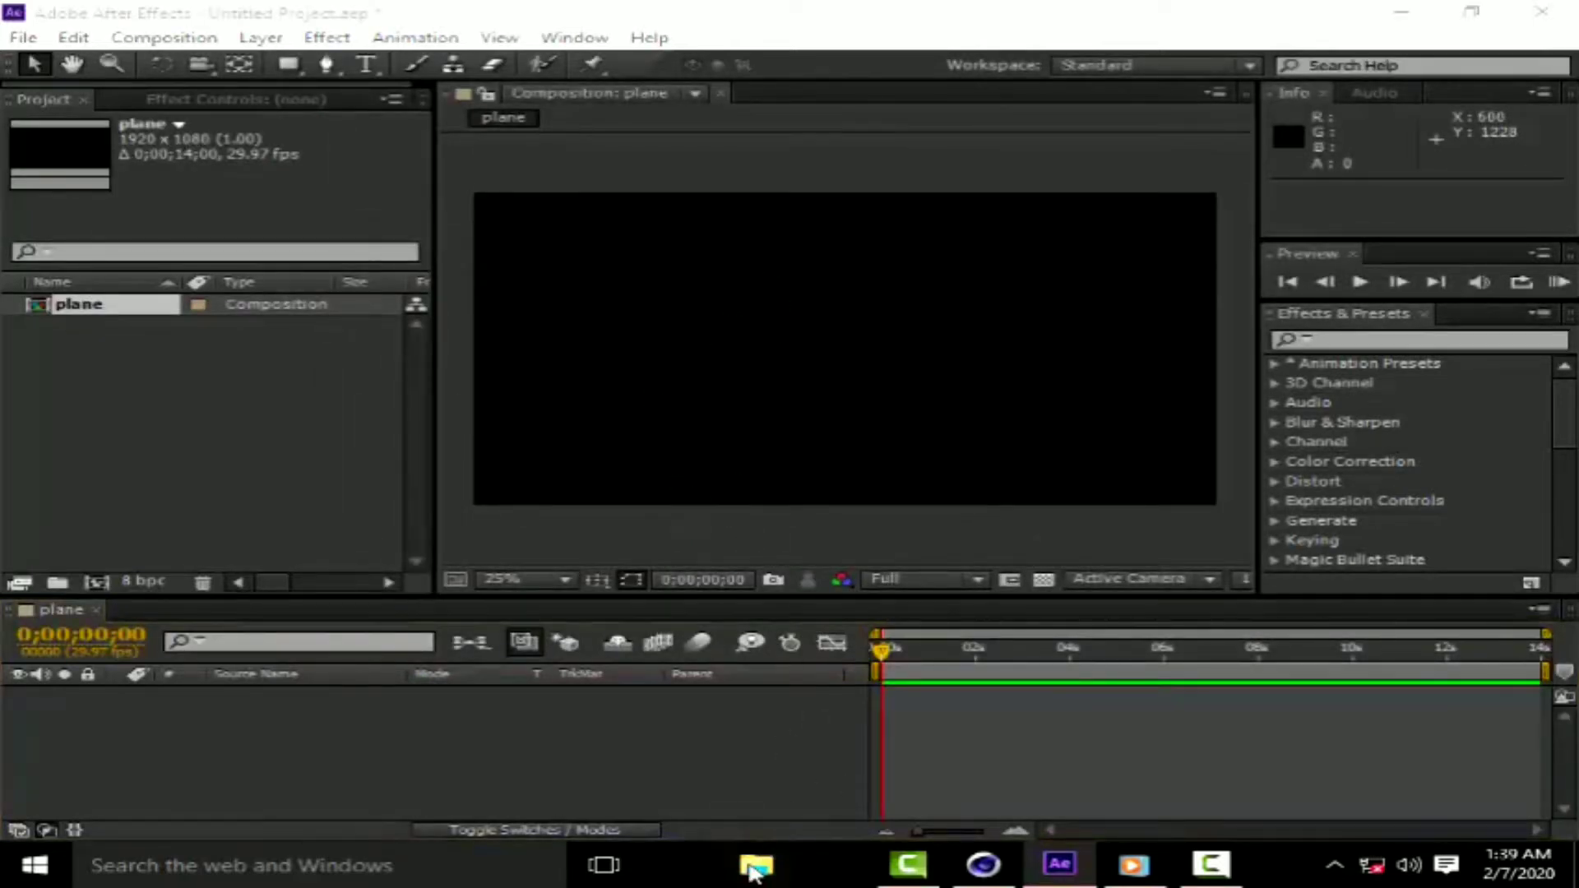
left_click(1400, 11)
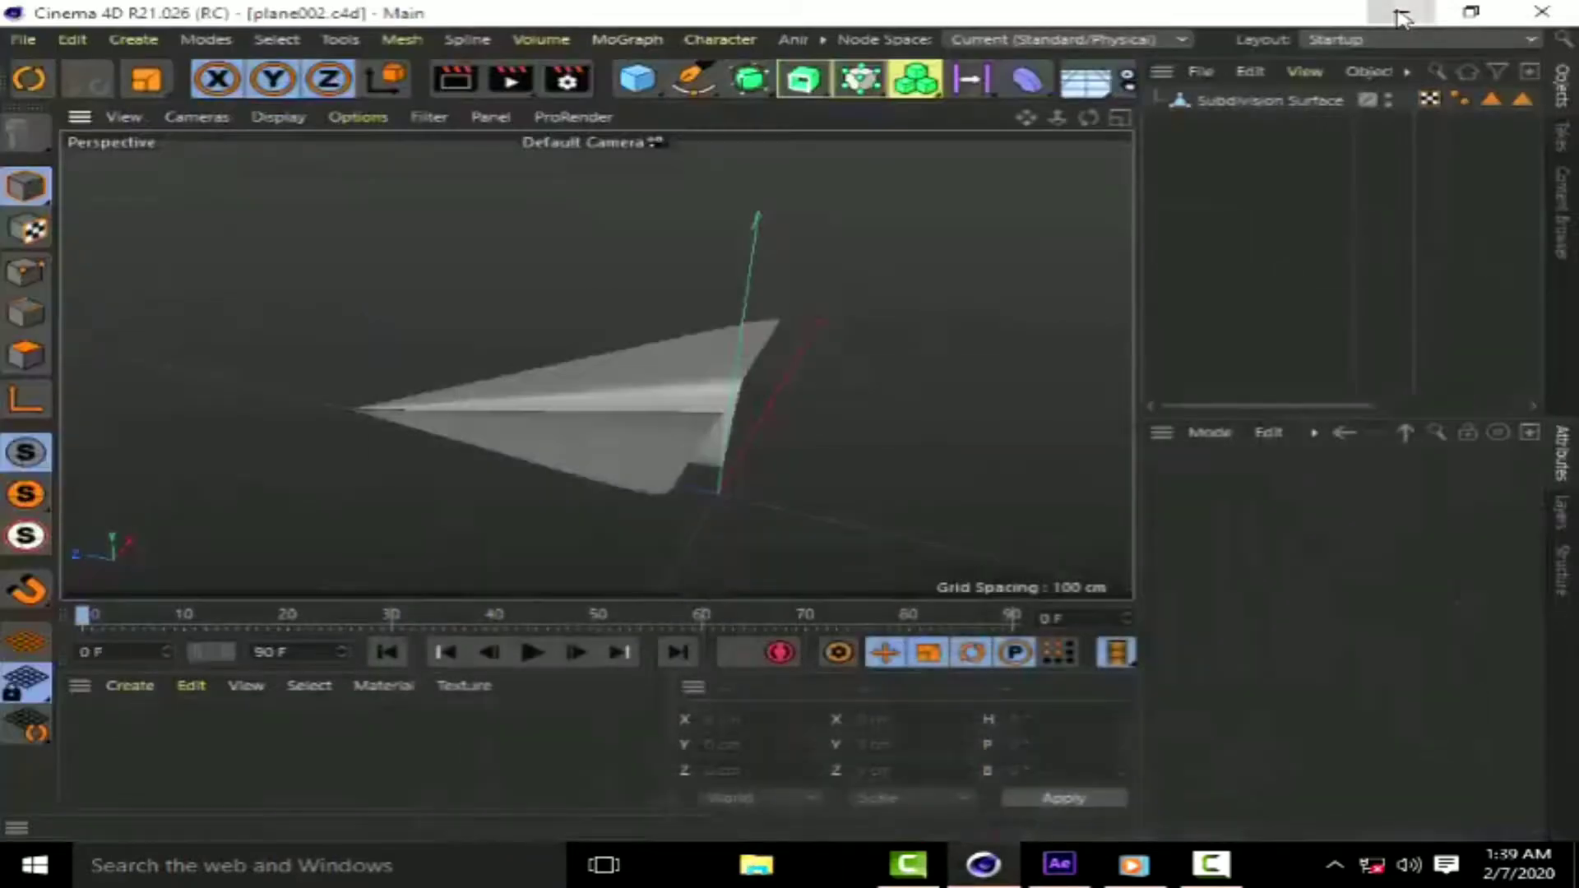
Import nubes.mp4, both papelarrugadoamarillo JPEGs and Particles_13.mp4 from New folder (6) into the Project panel.
left_click(1401, 11)
double_click(1389, 359)
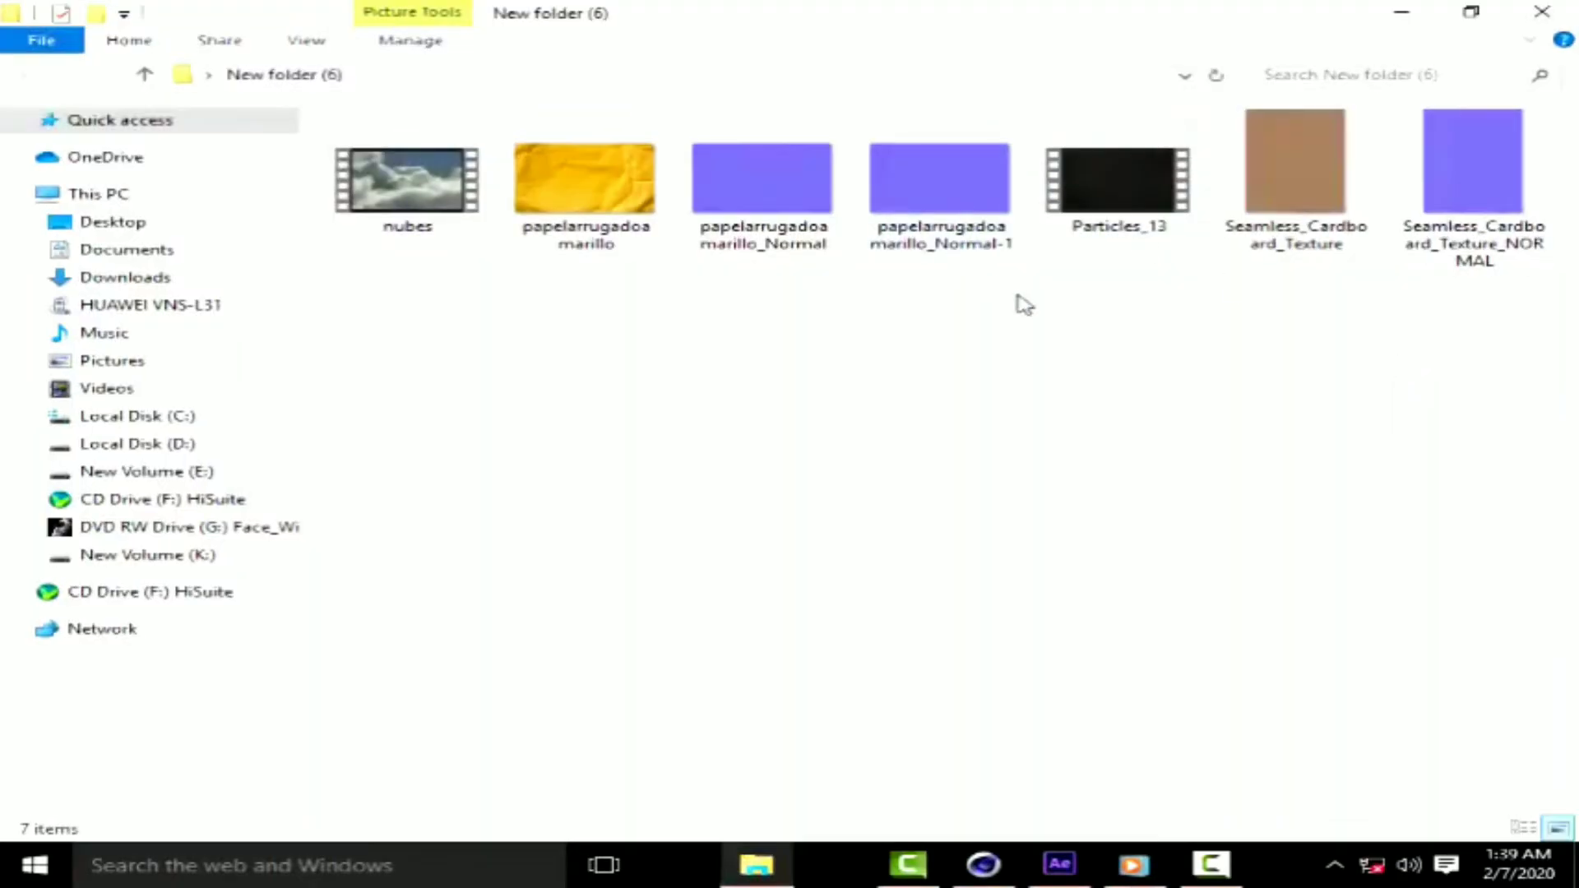
left_click_drag(869, 271, 330, 107)
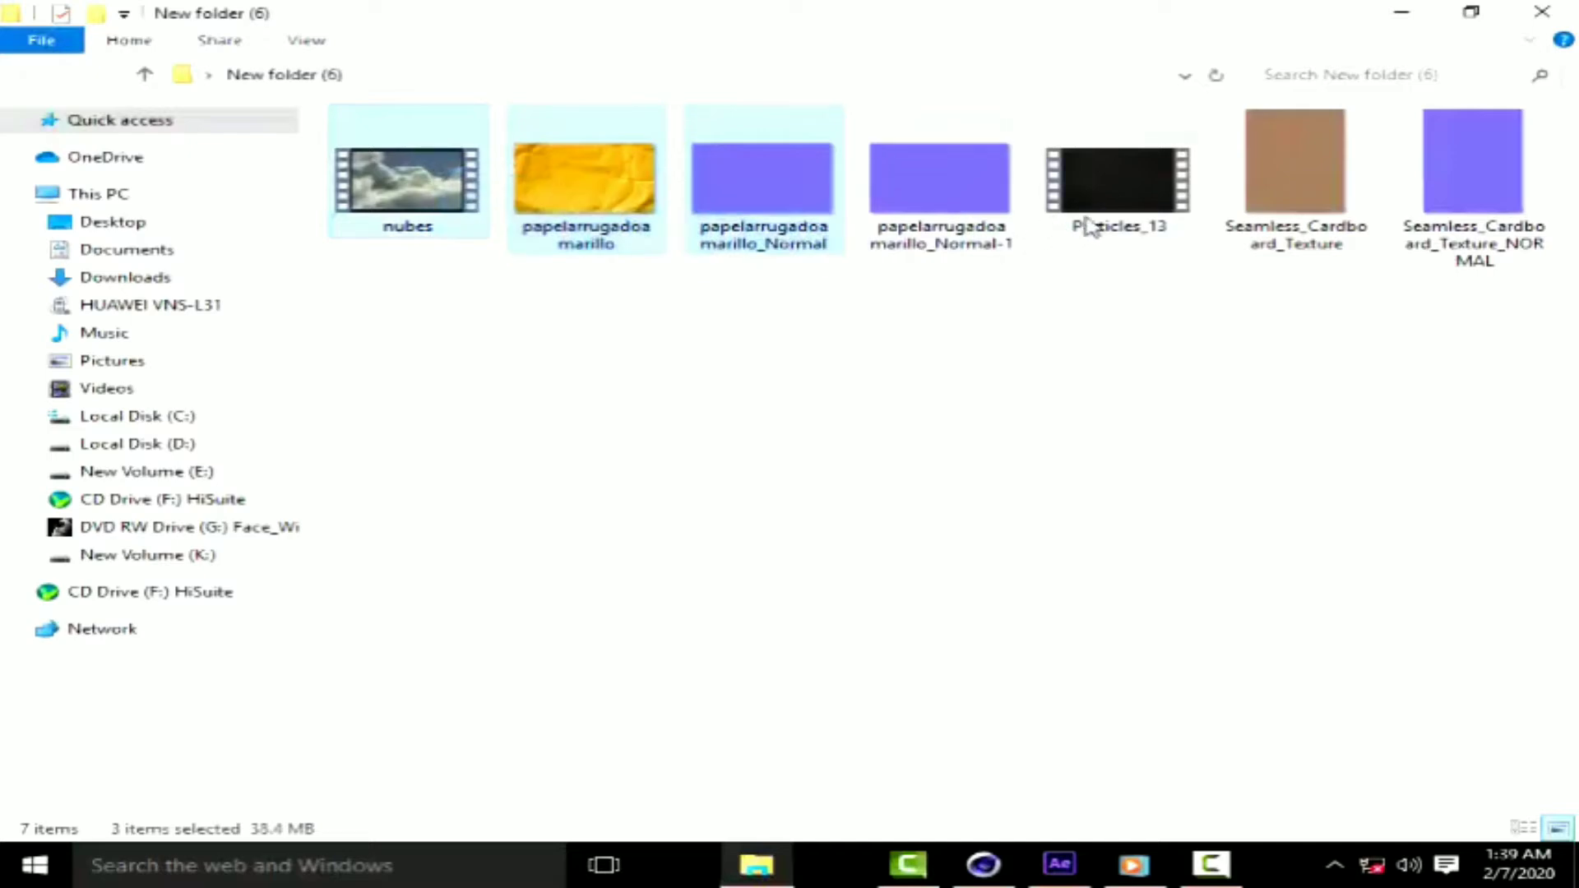
left_click(1110, 215, "ctrl")
mouse_move(415, 210)
left_mouse_down()
mouse_move(347, 502)
mouse_move(176, 441)
left_mouse_up()
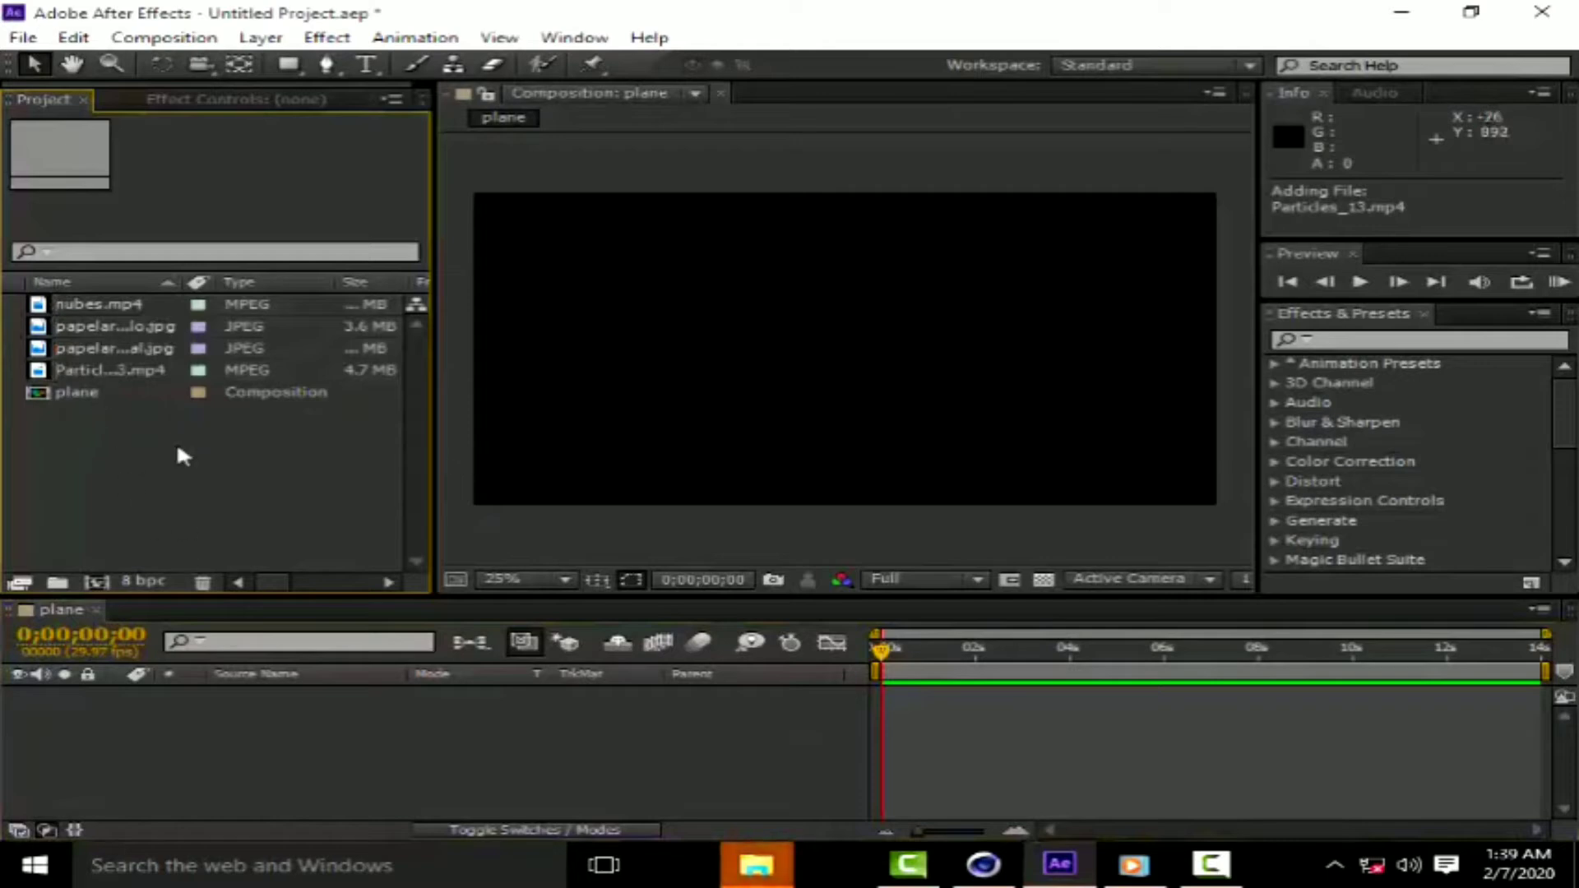
Add a new 1920×1080 solid named e3d with Lock Aspect Ratio ticked.
left_click(259, 38)
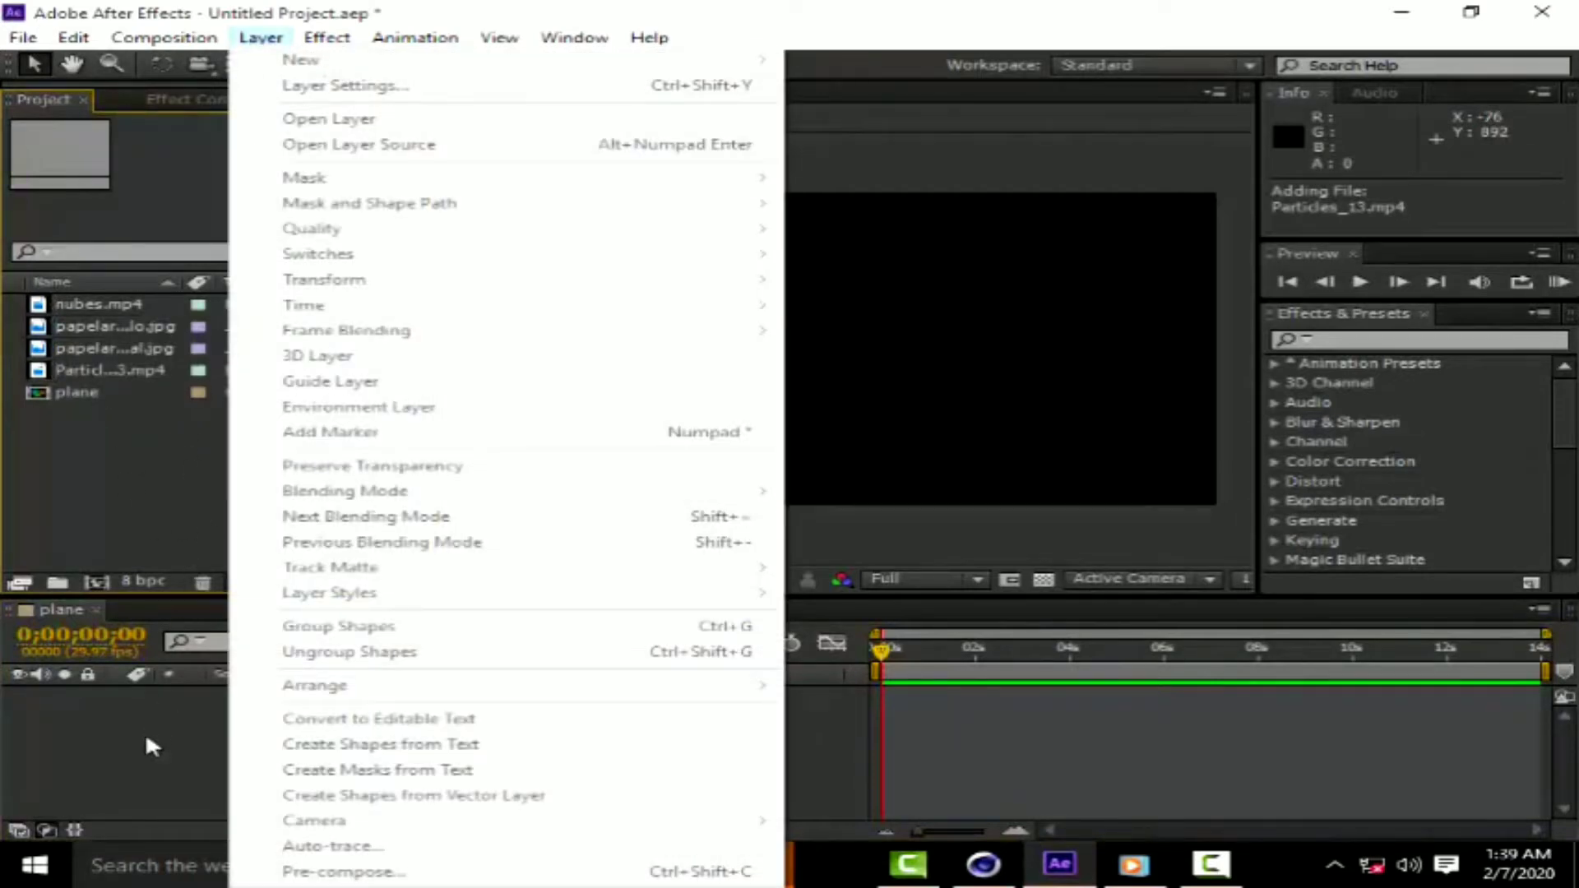
left_click(154, 747)
left_click(260, 38)
mouse_move(378, 56)
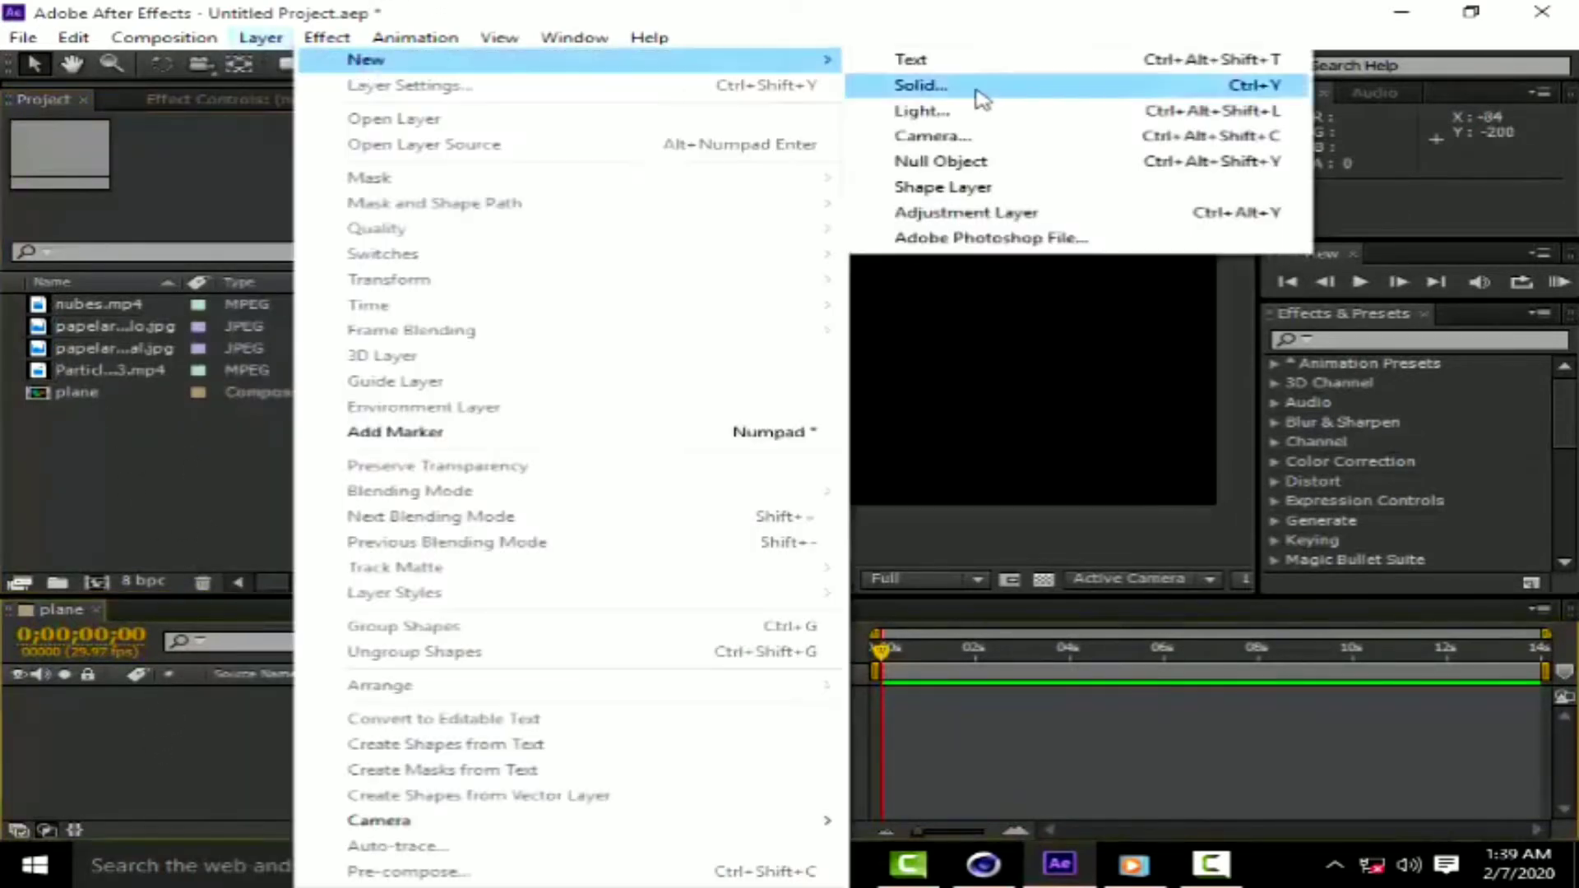
left_click(1040, 96)
type("e3d")
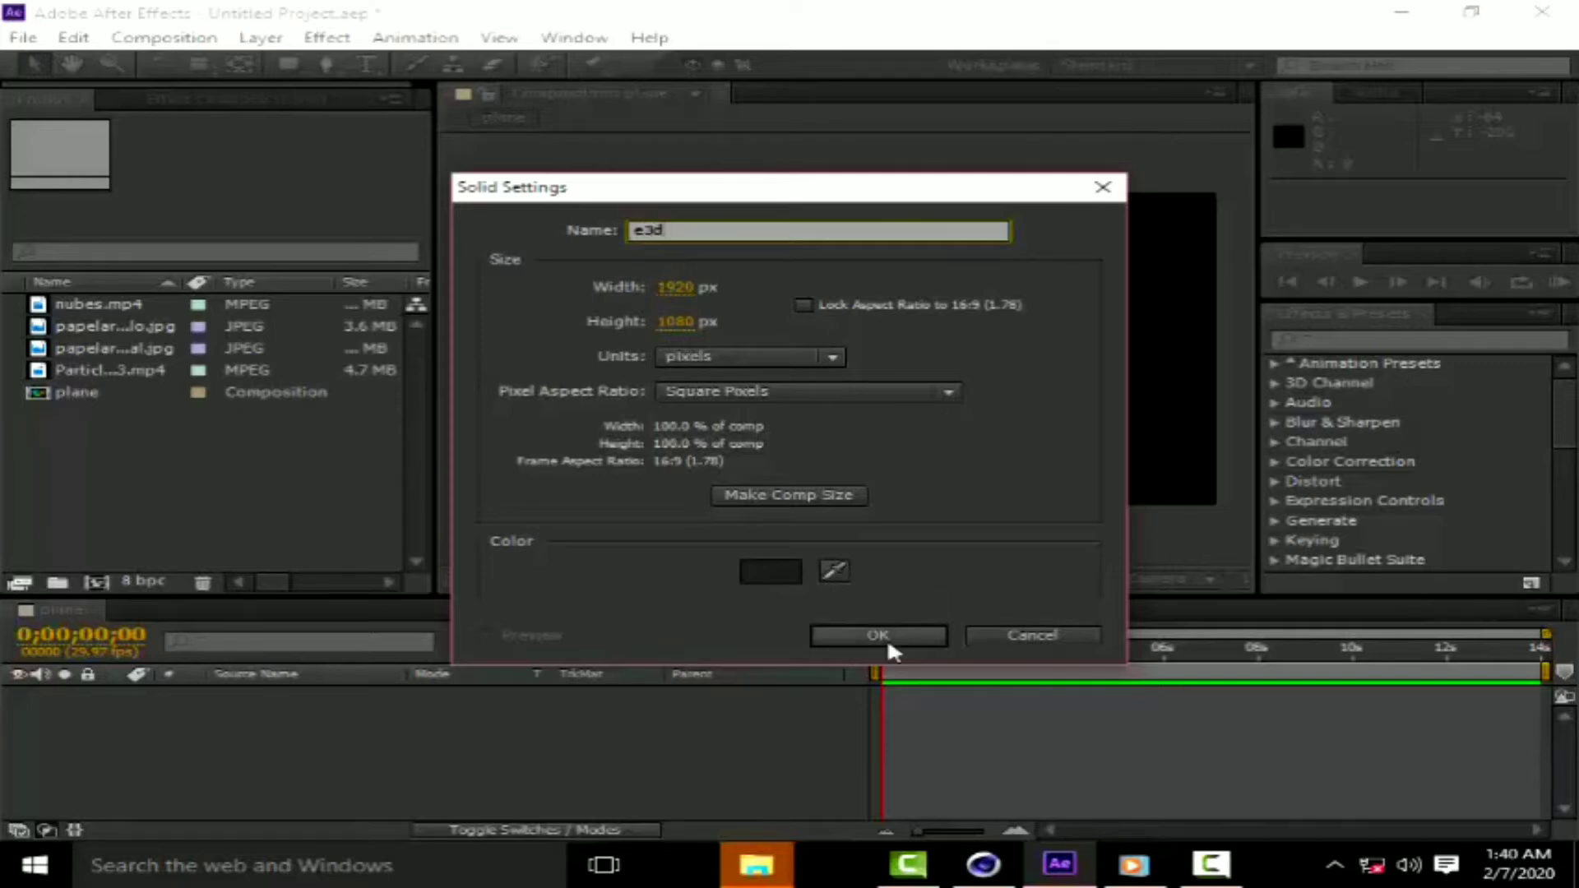
left_click(803, 305)
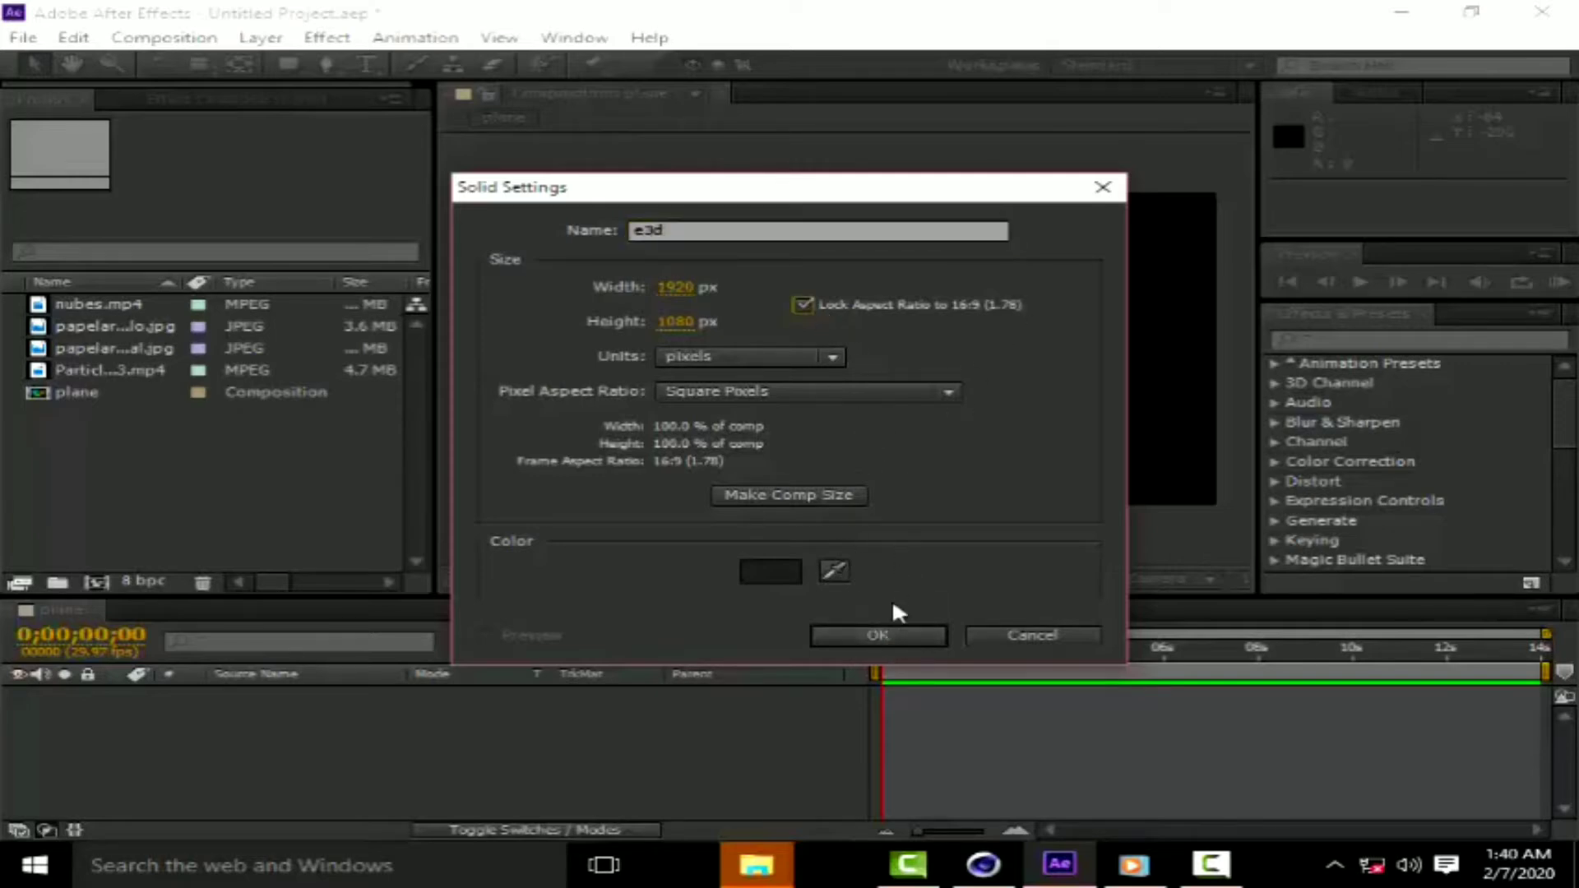
left_click(902, 635)
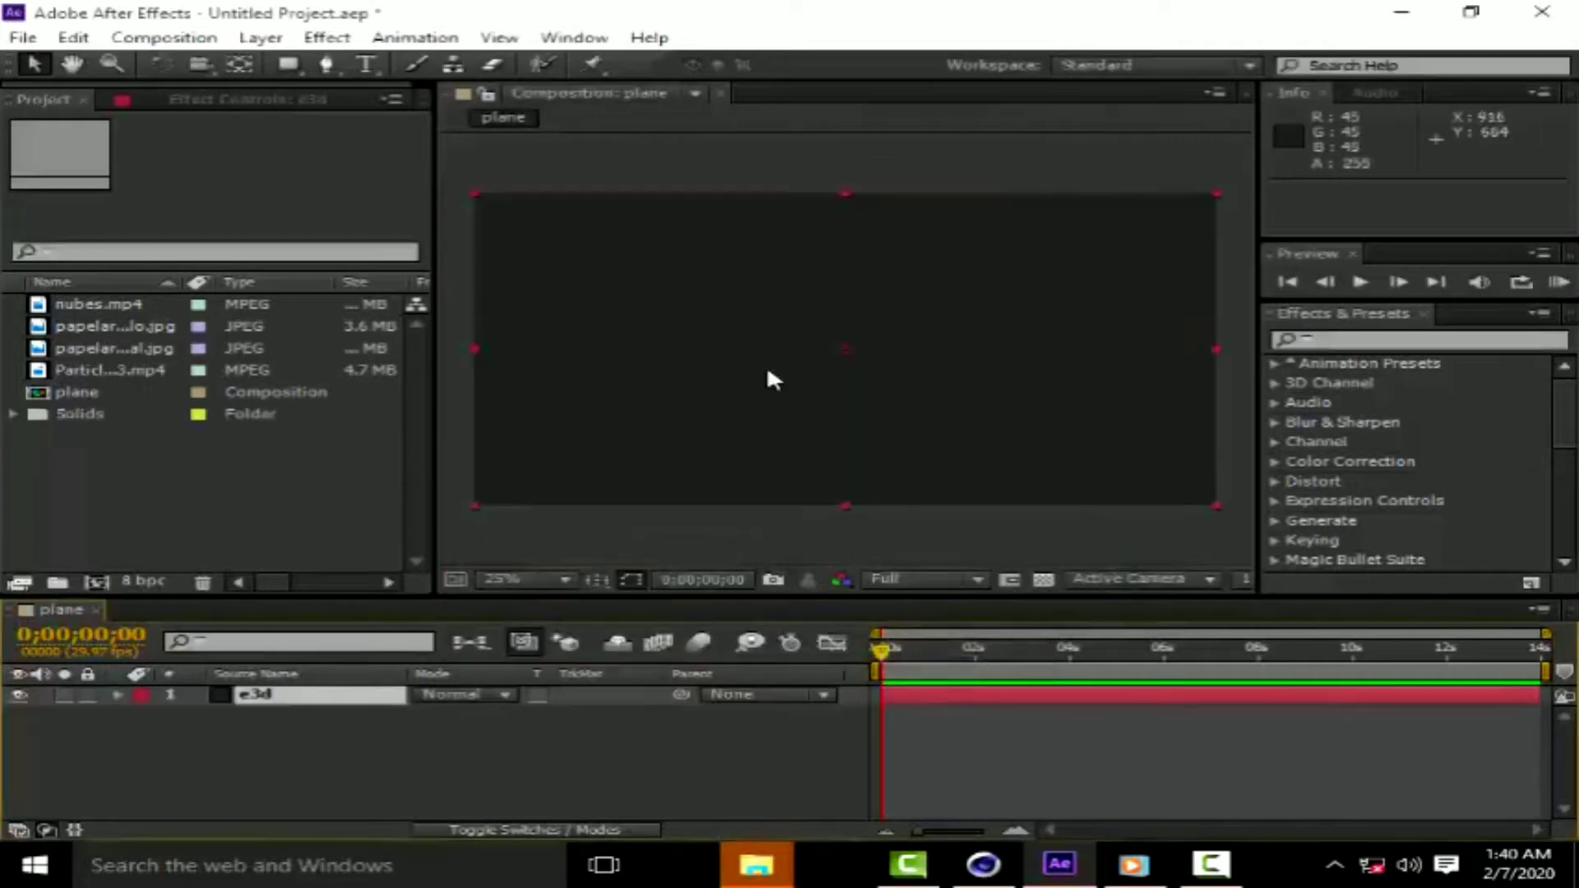
Apply Video Copilot > Element to the e3d layer and open its Scene Setup.
left_click(345, 49)
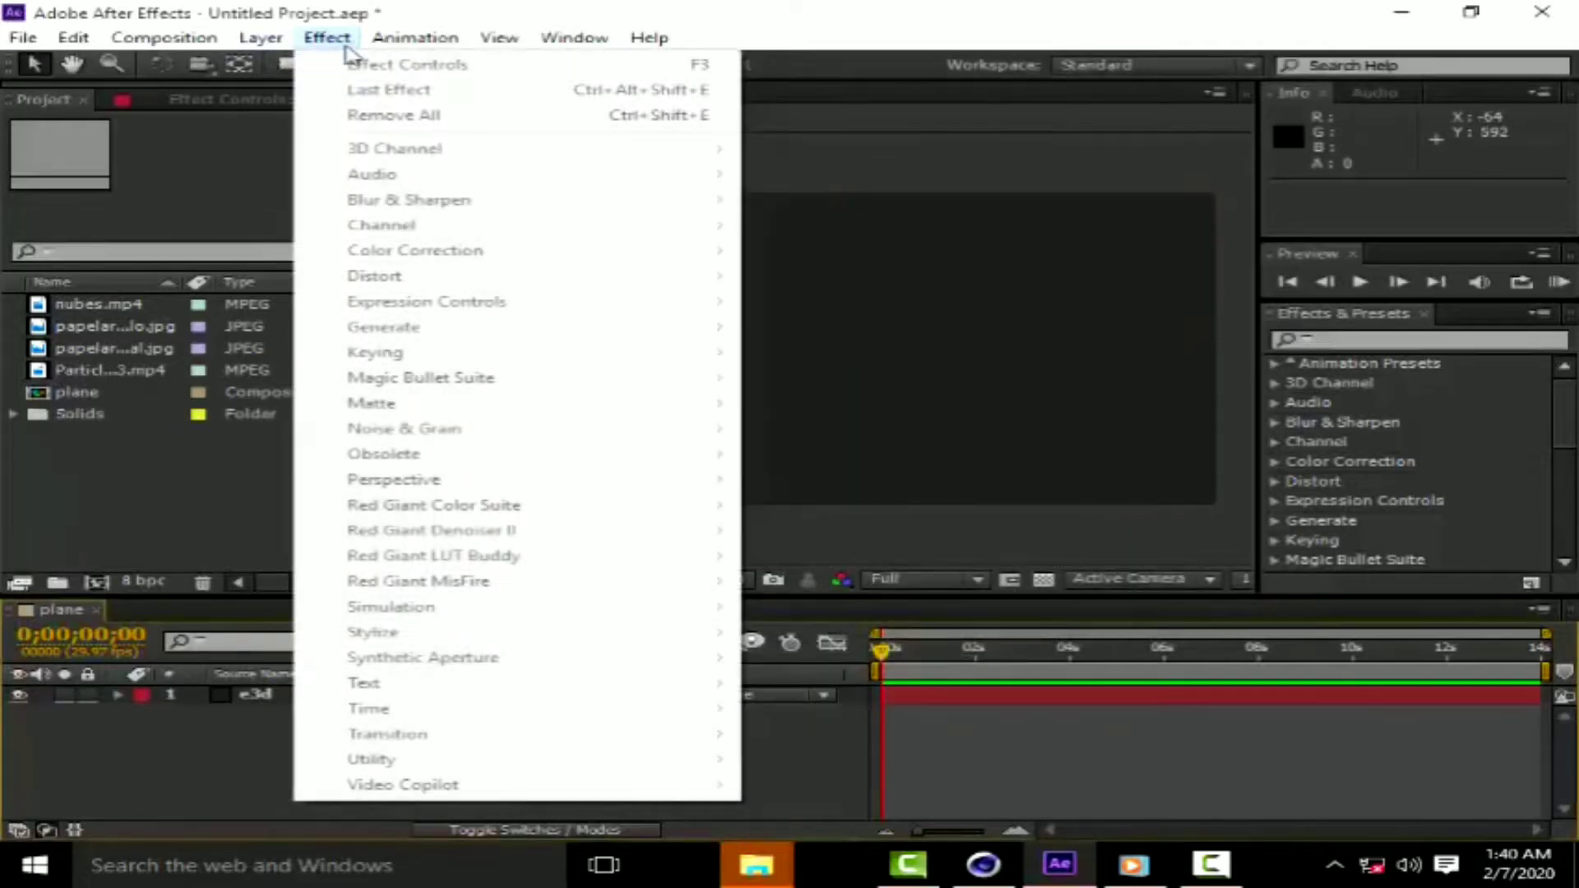
left_click(179, 744)
left_click(415, 703)
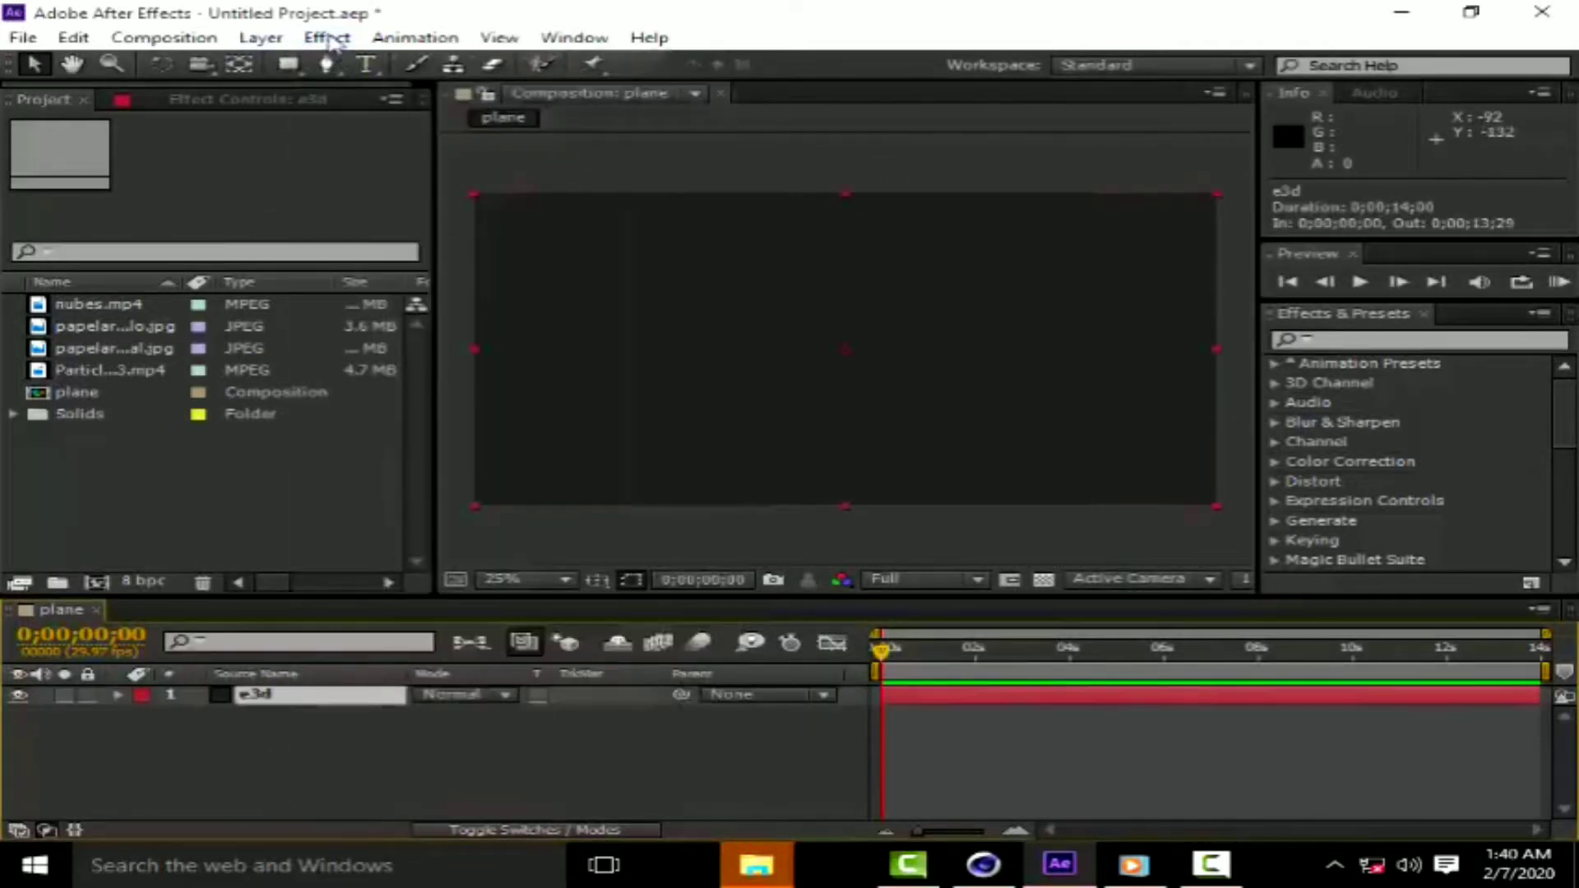
left_click(327, 37)
mouse_move(504, 789)
left_click(810, 789)
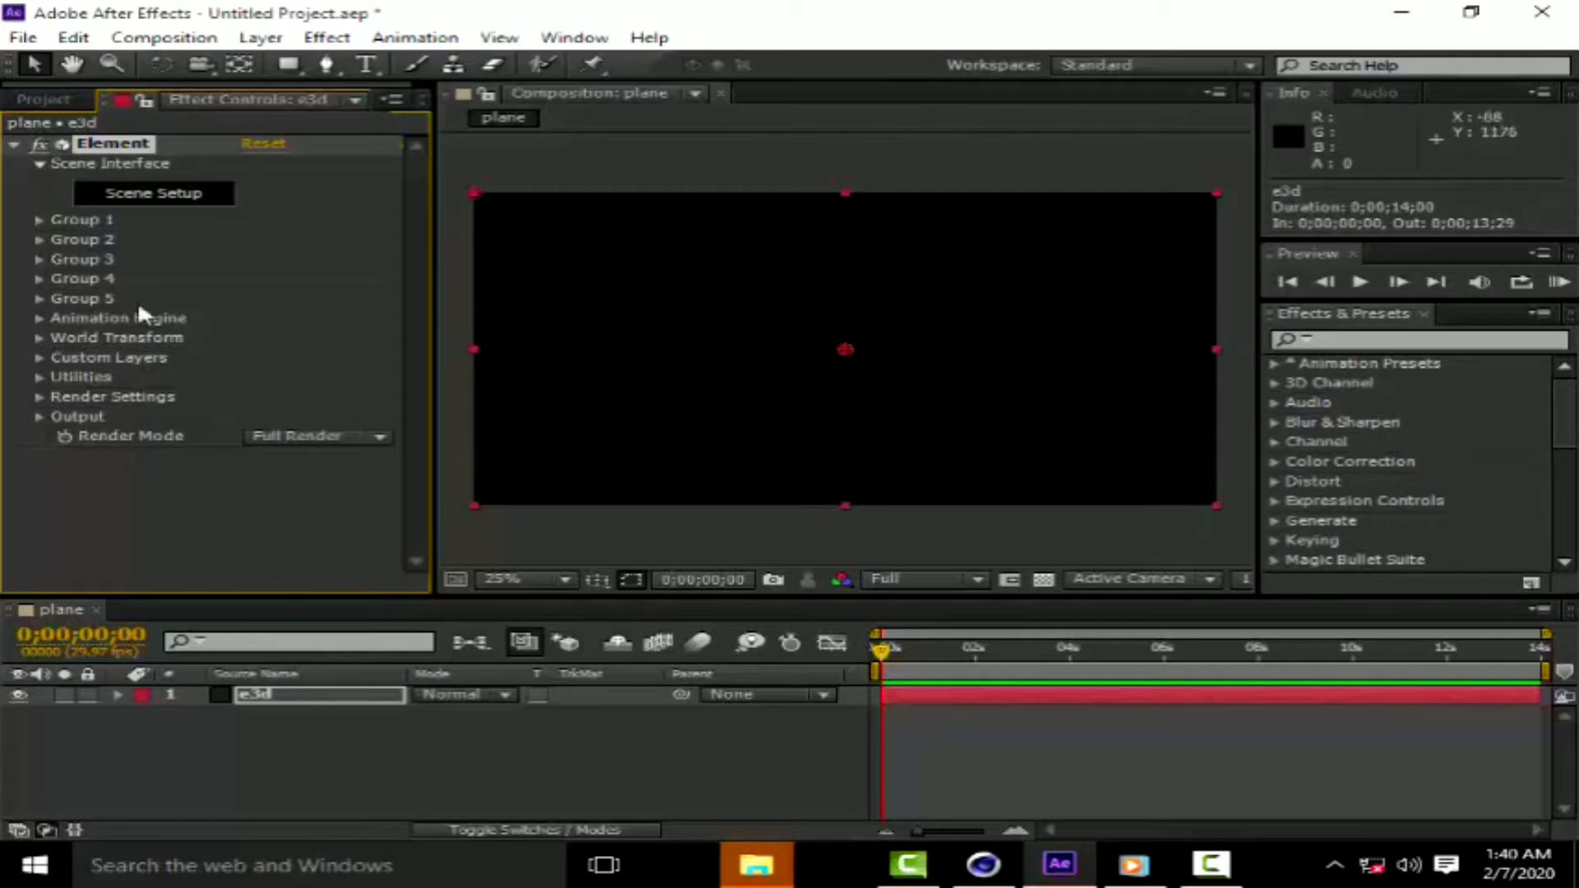
left_click(121, 197)
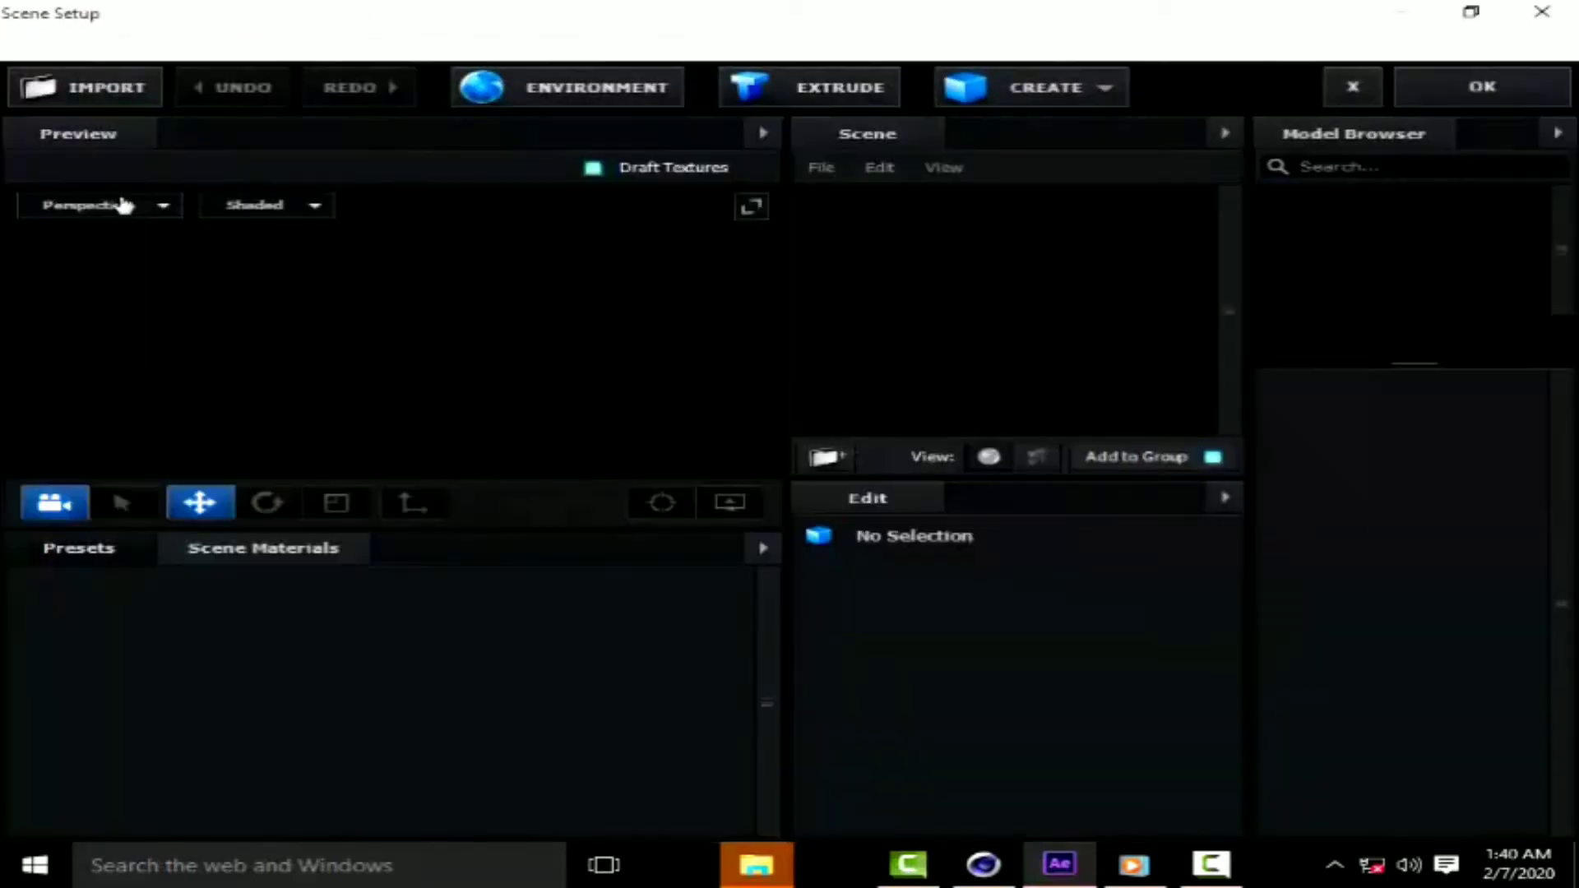
Import the plane002 model from the Desktop into the Element scene.
left_click(102, 88)
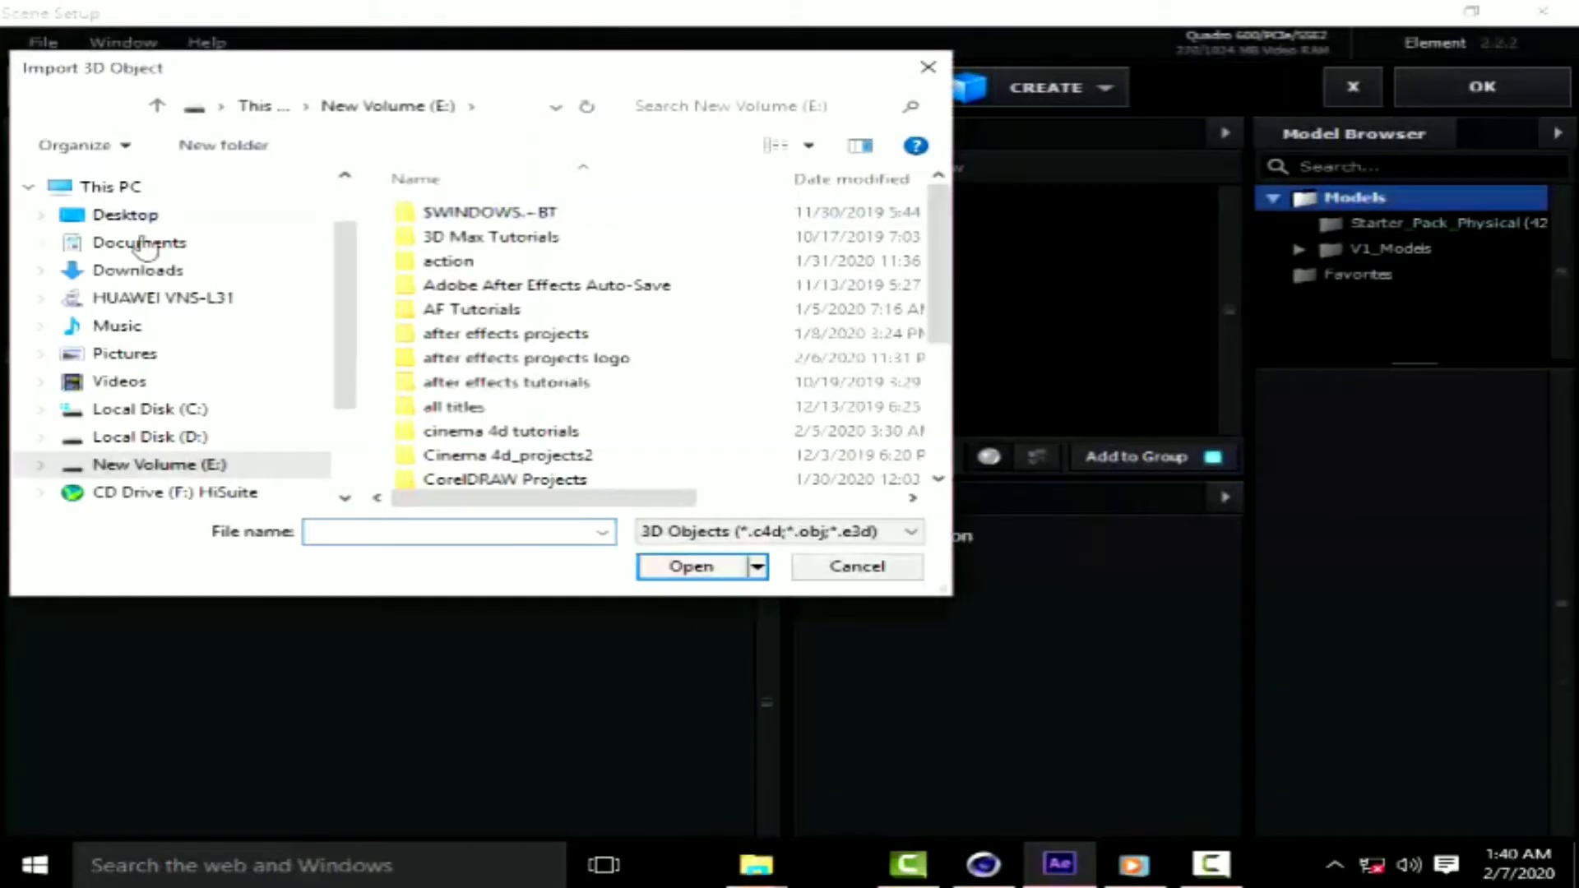
left_click(169, 214)
left_click_drag(944, 255, 952, 360)
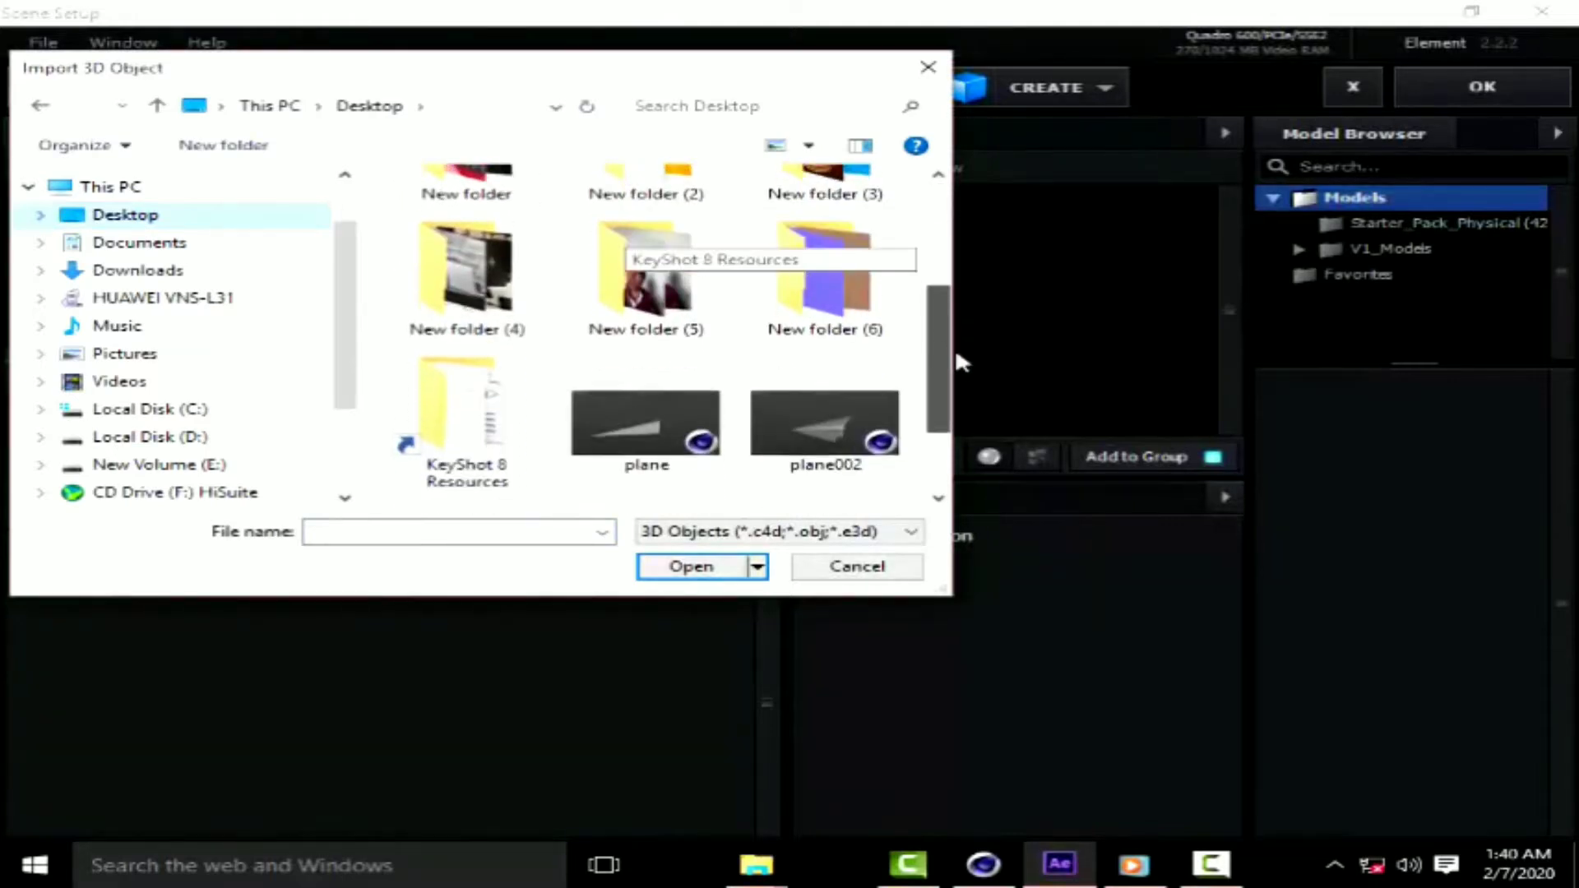
left_click(825, 400)
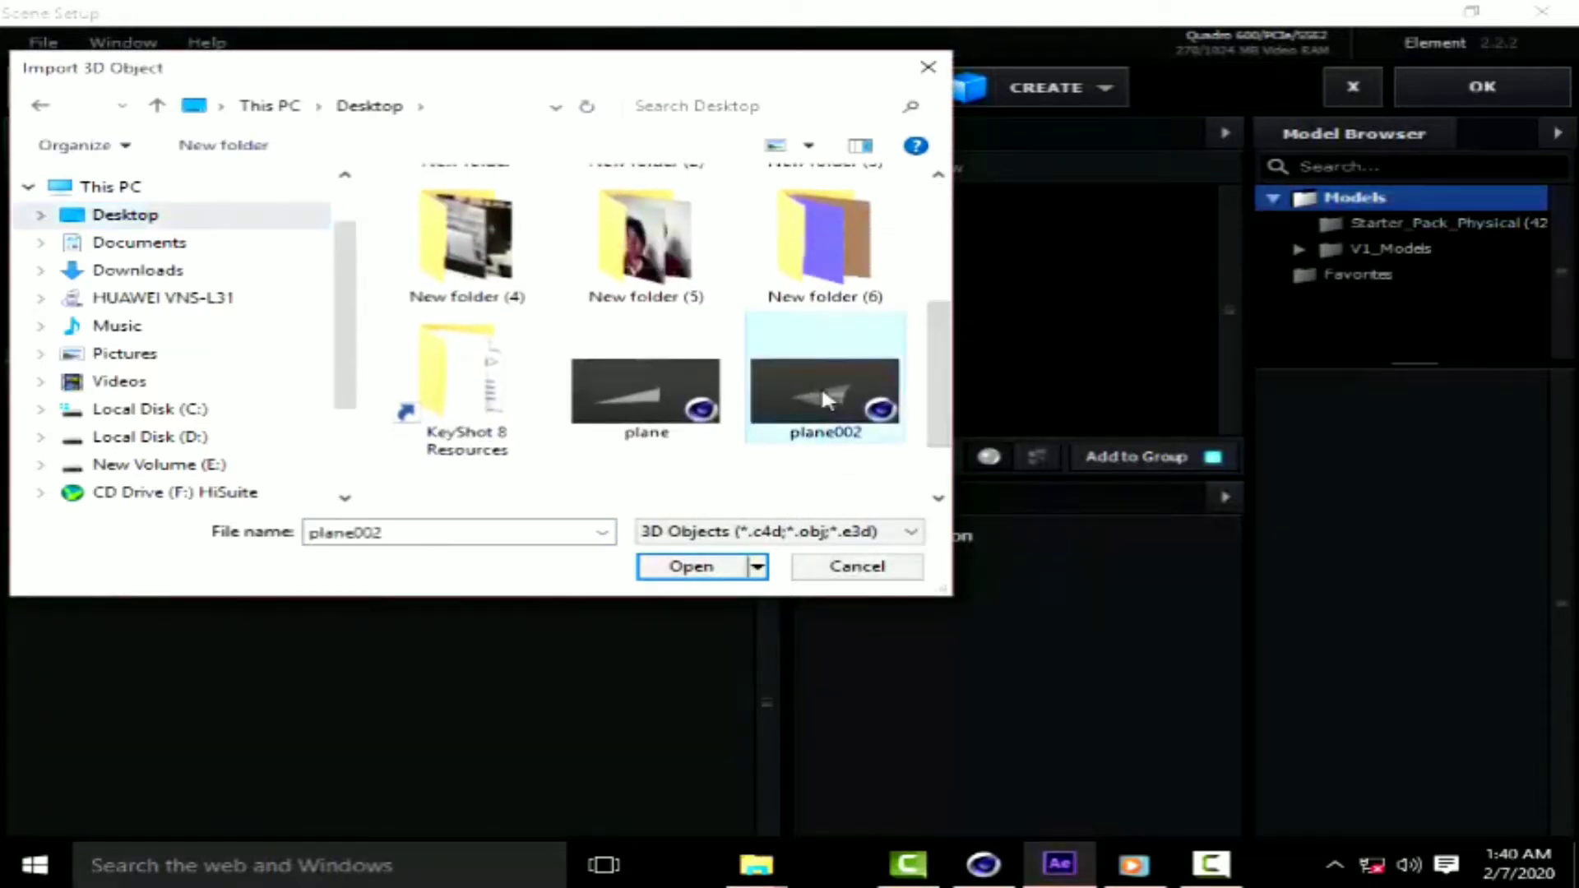
left_click(745, 567)
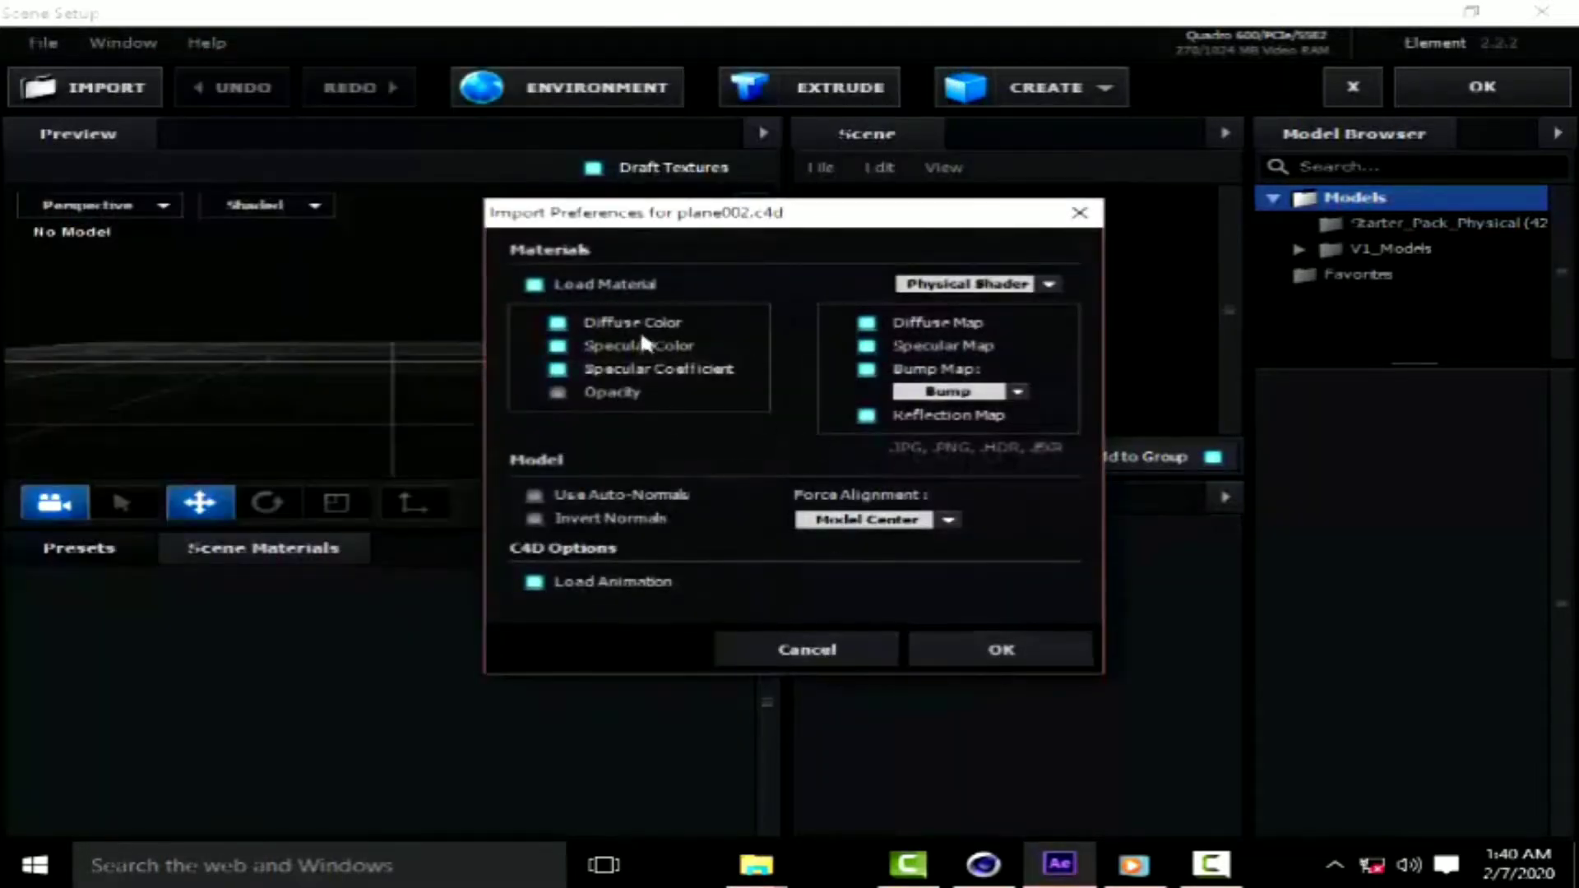
left_click(1000, 653)
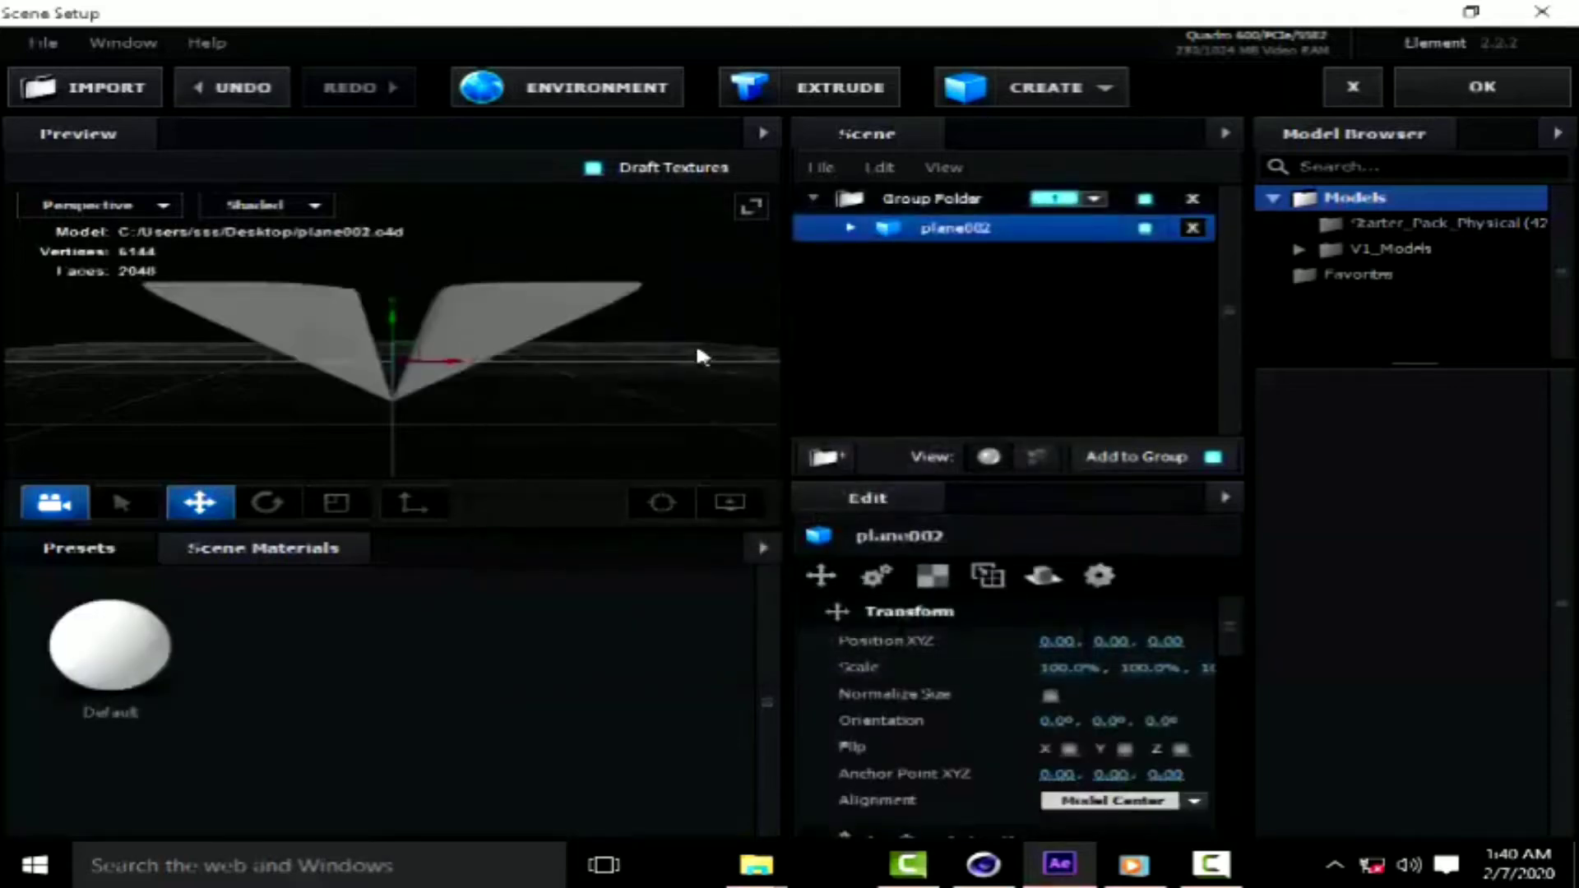
left_click_drag(697, 352, 617, 366)
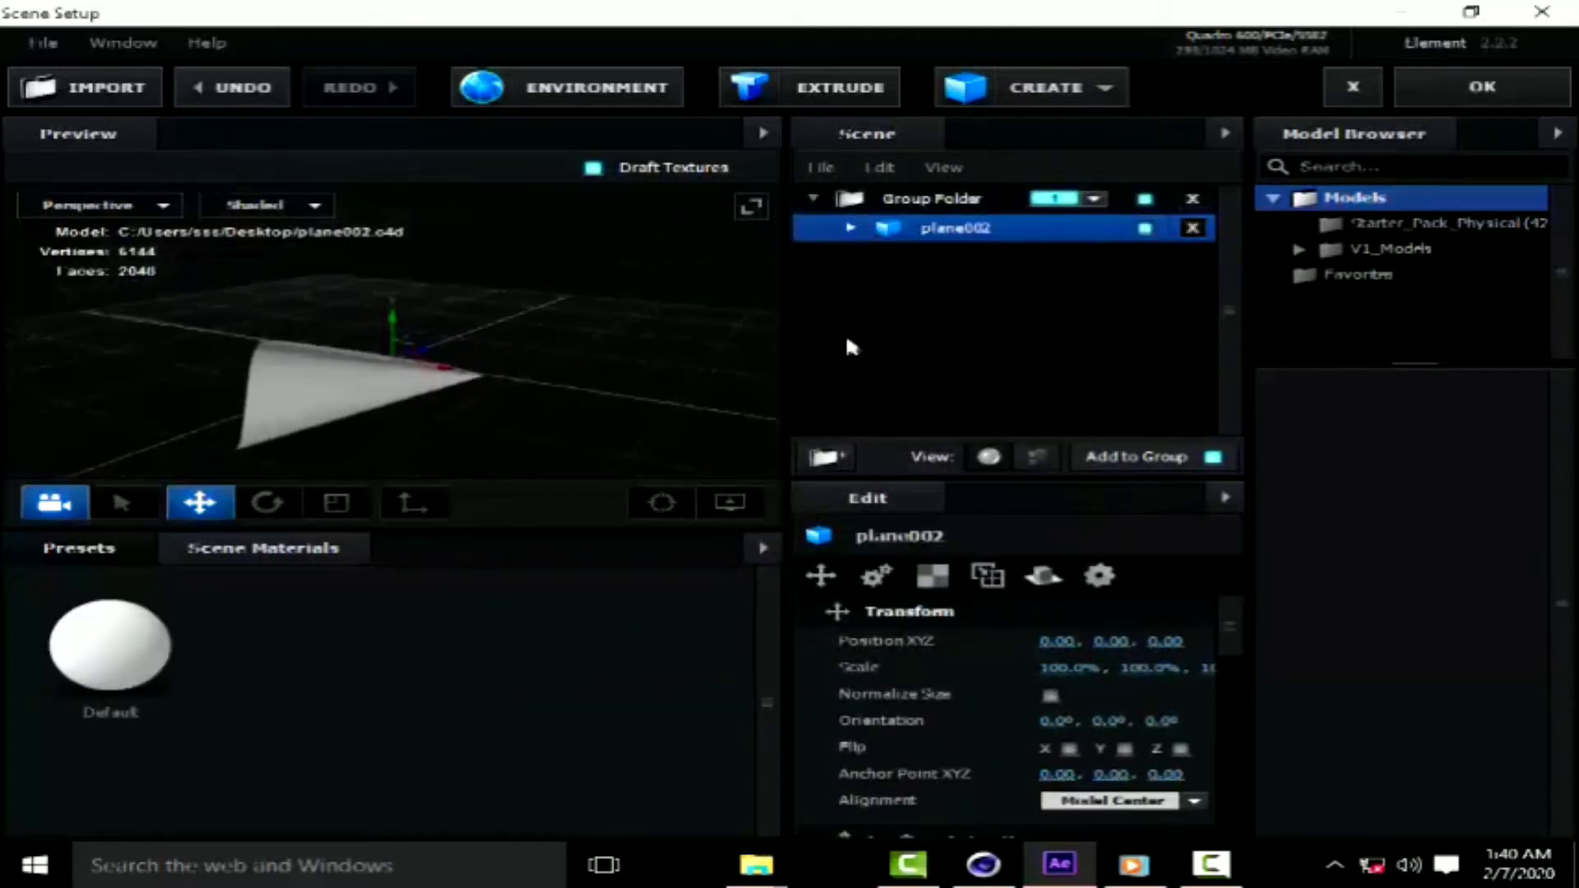
Turn on Draw Backfaces for the plane's Default material.
left_click(946, 257)
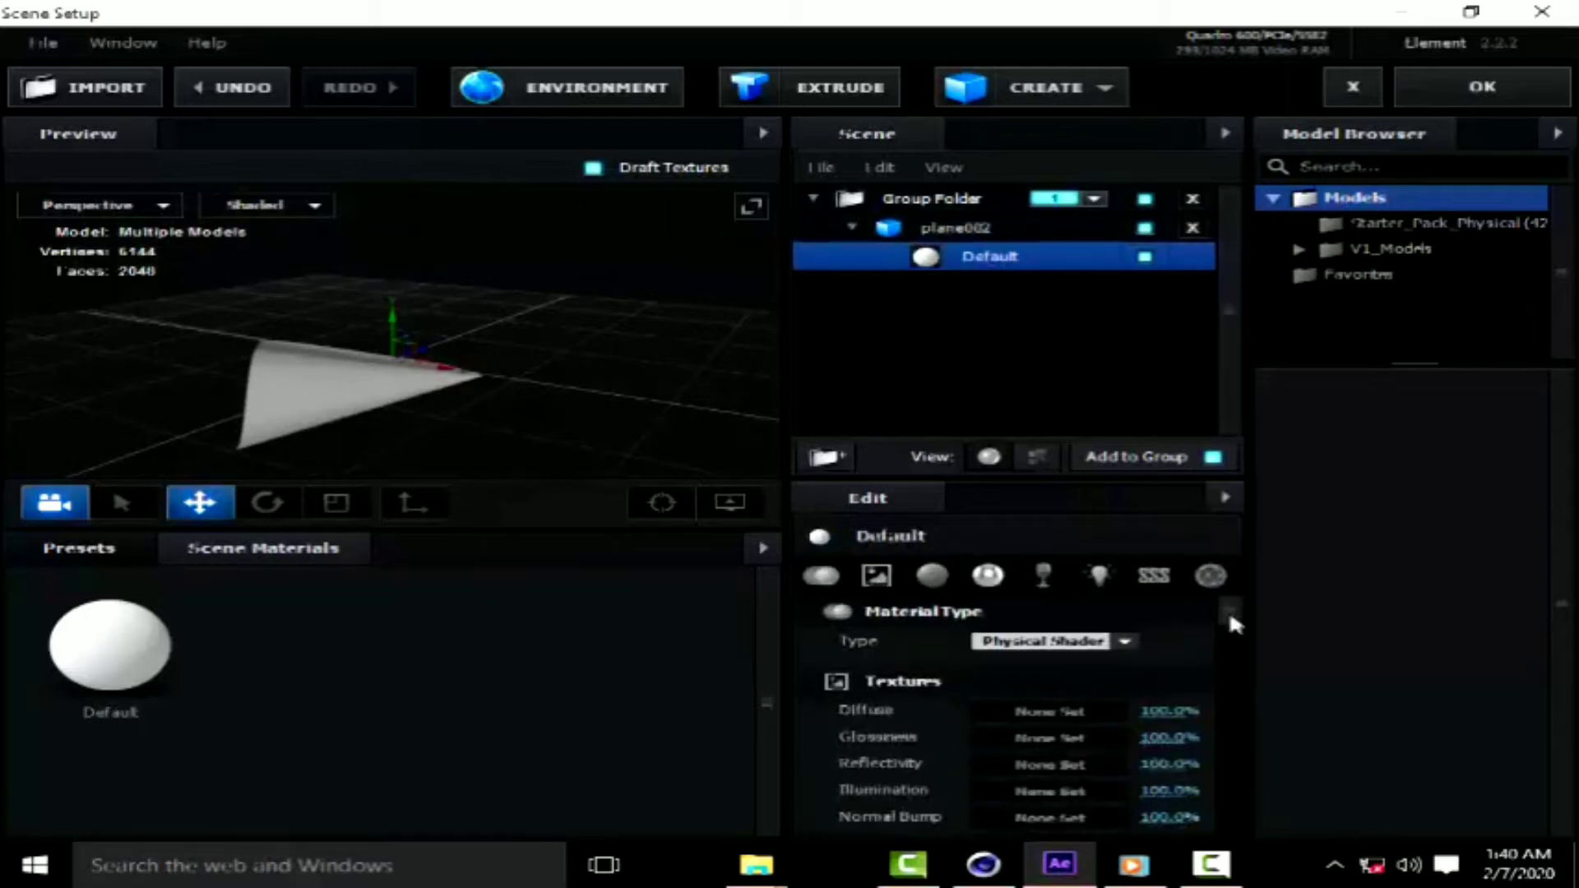
left_click_drag(1229, 609, 1248, 839)
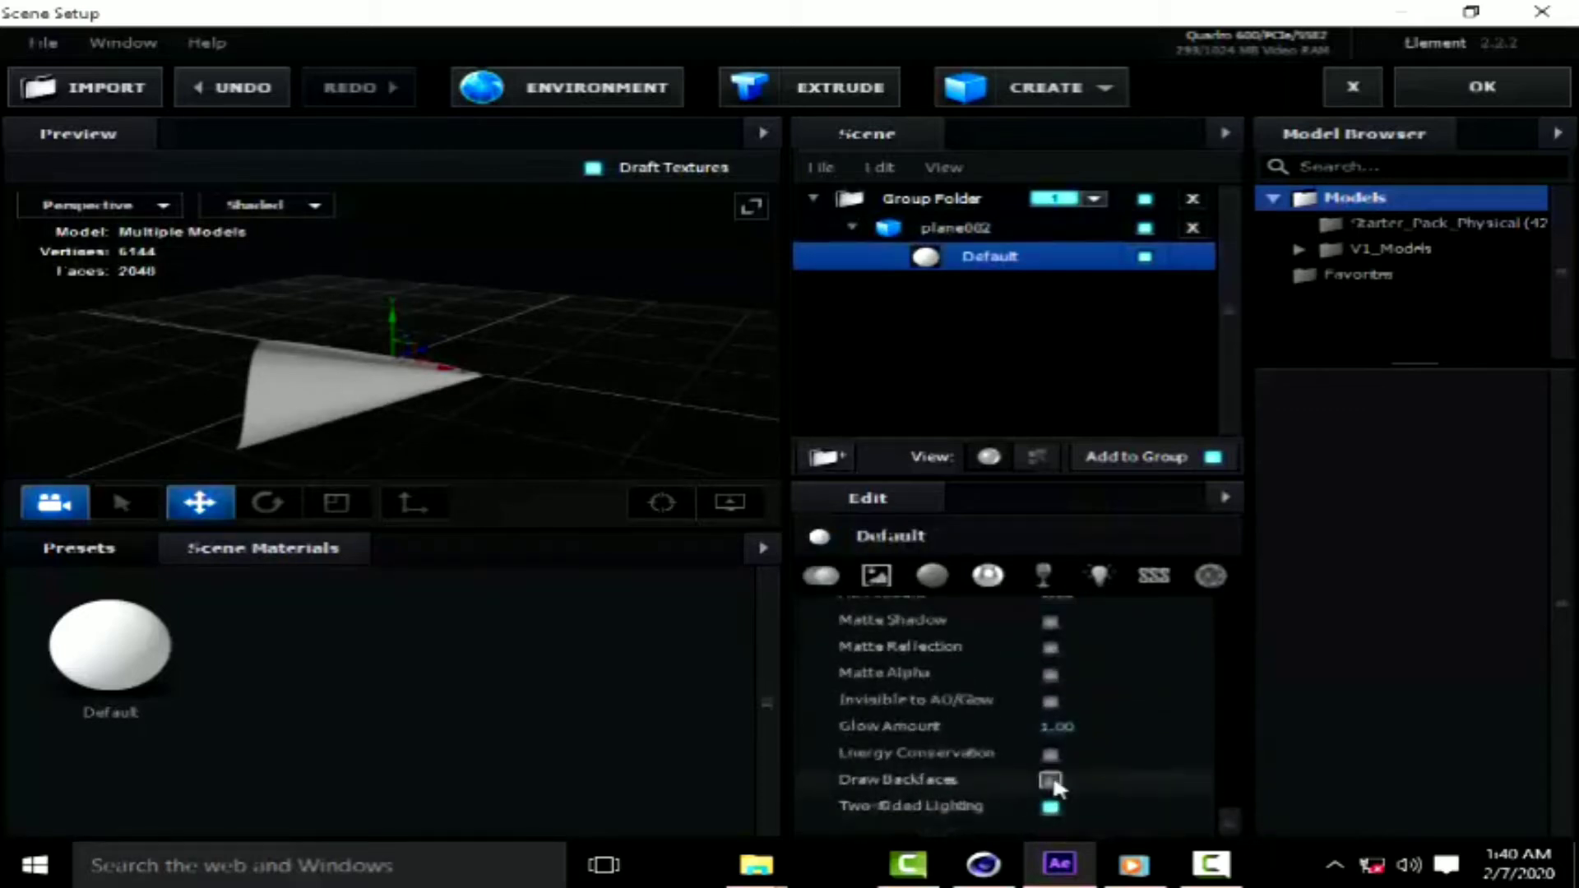
left_click(1051, 779)
left_click_drag(513, 460, 708, 419)
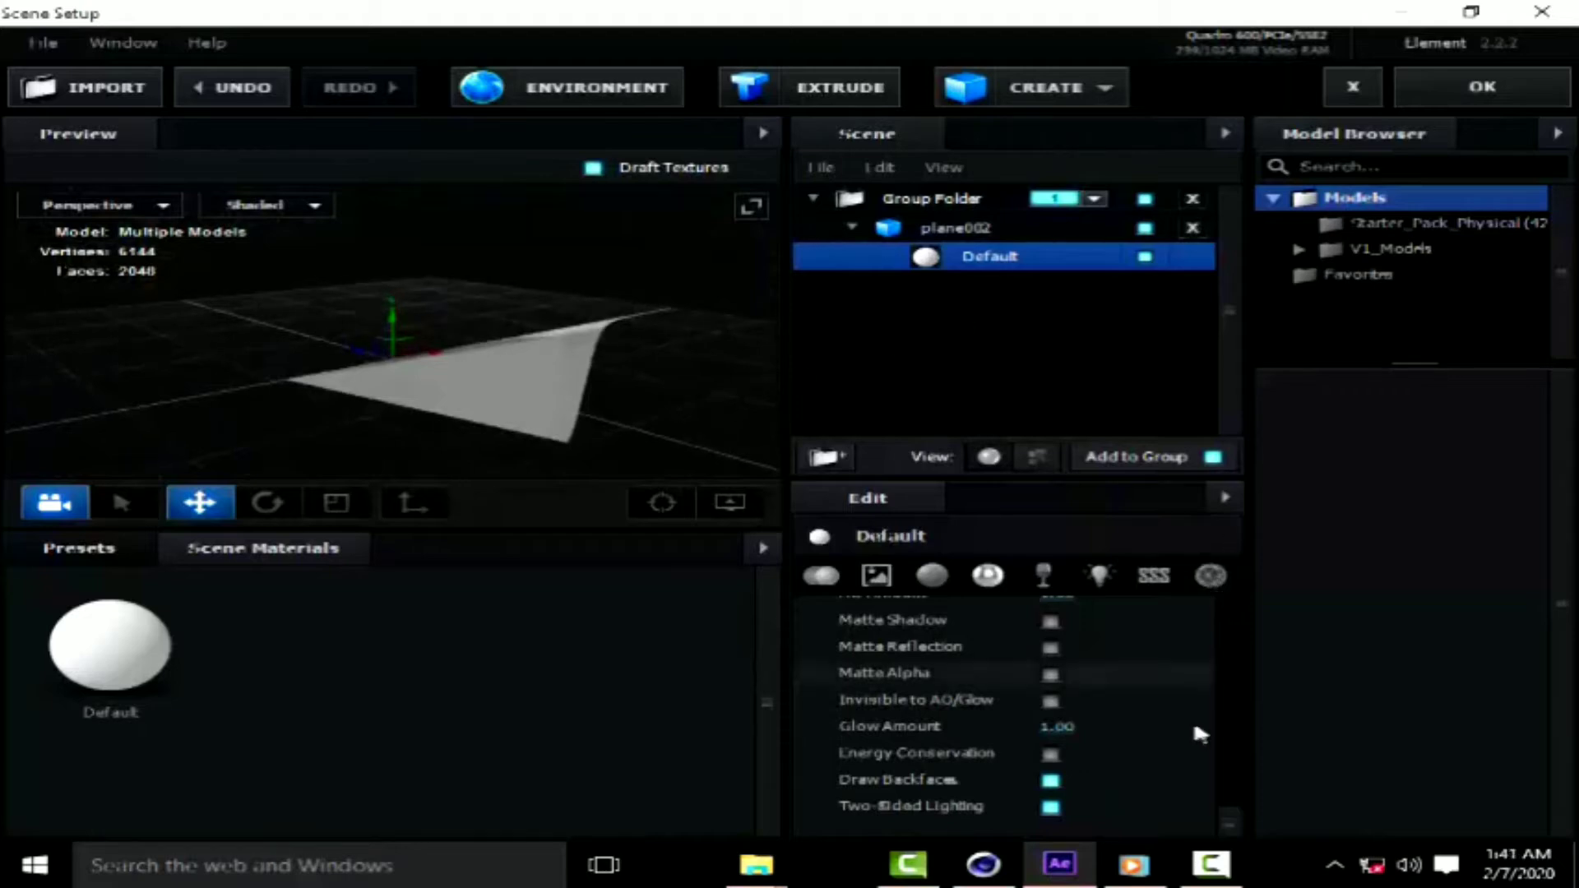
left_click_drag(1228, 822, 1264, 613)
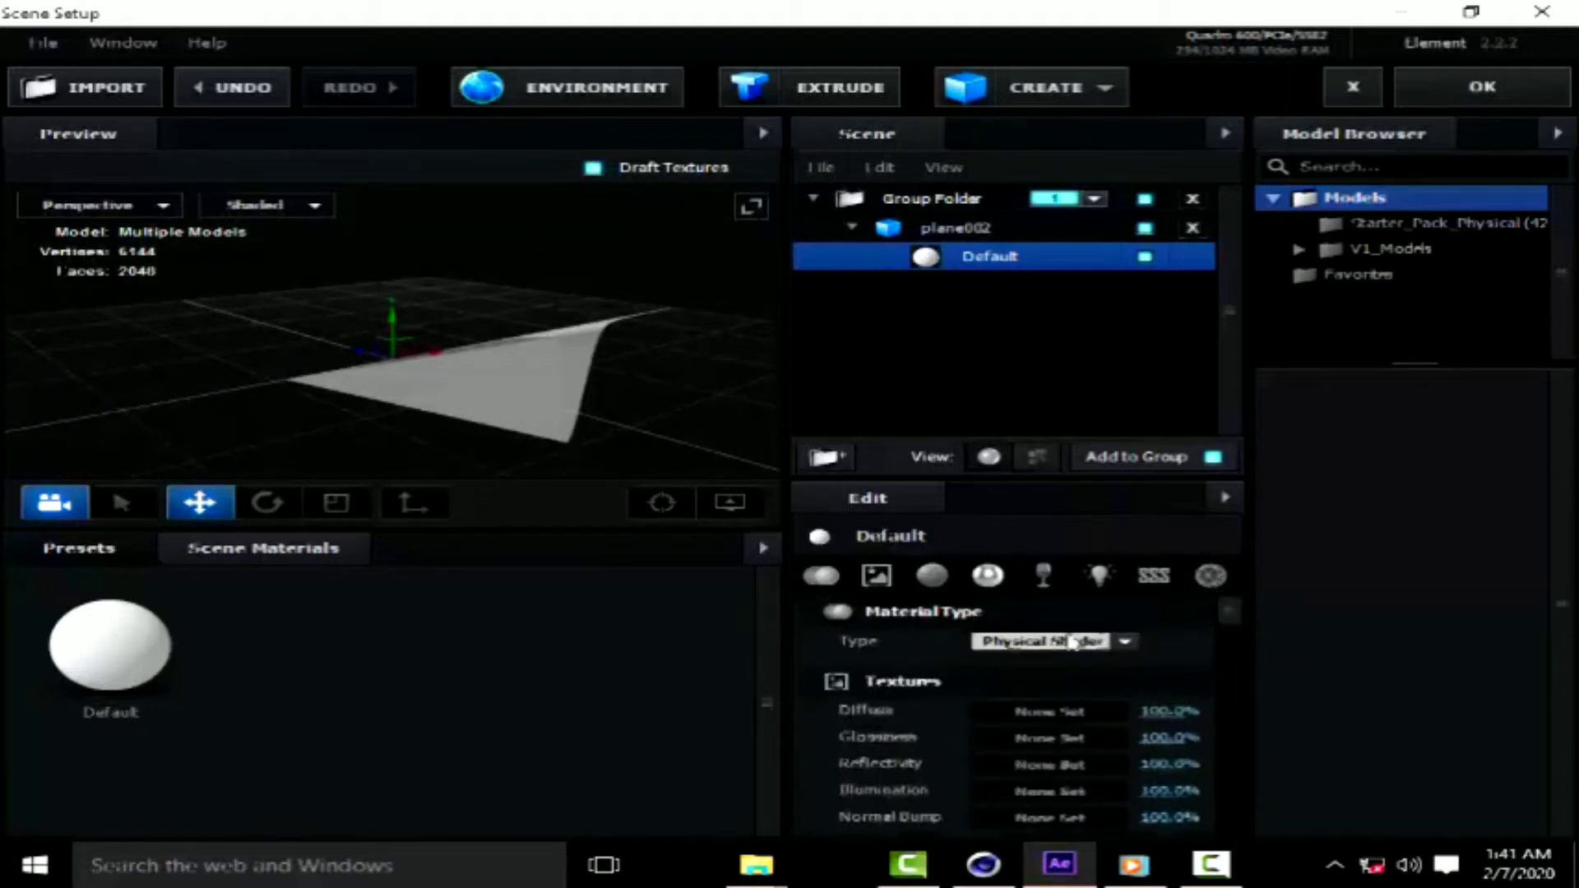
Load papelarrugadoamarillo.jpg from New folder (6) as the Default material's diffuse texture.
left_click(1064, 714)
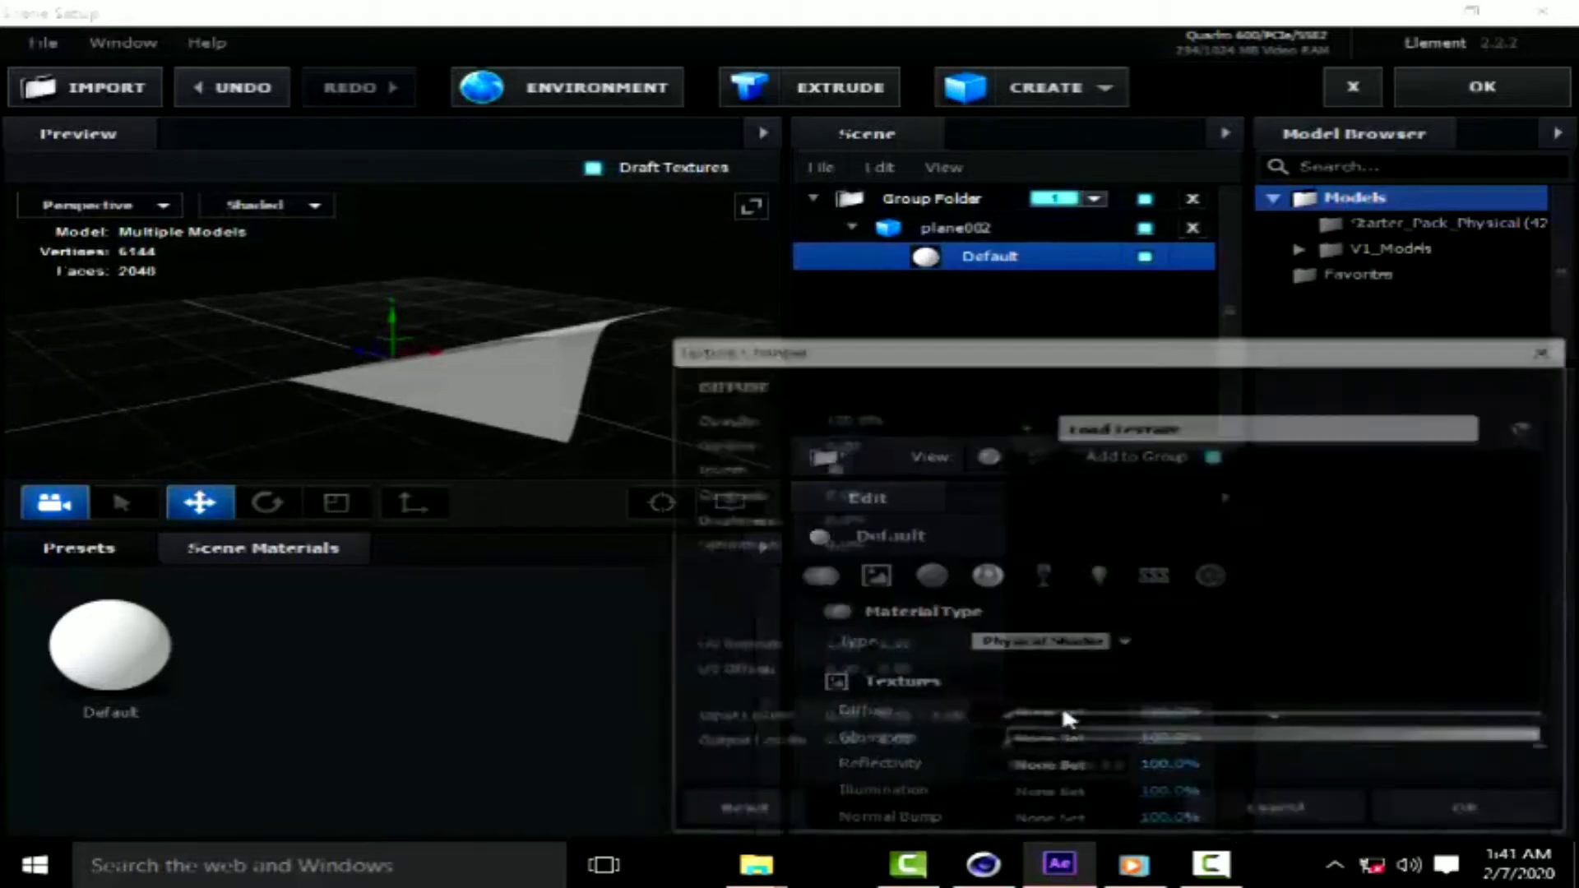
left_click(1118, 428)
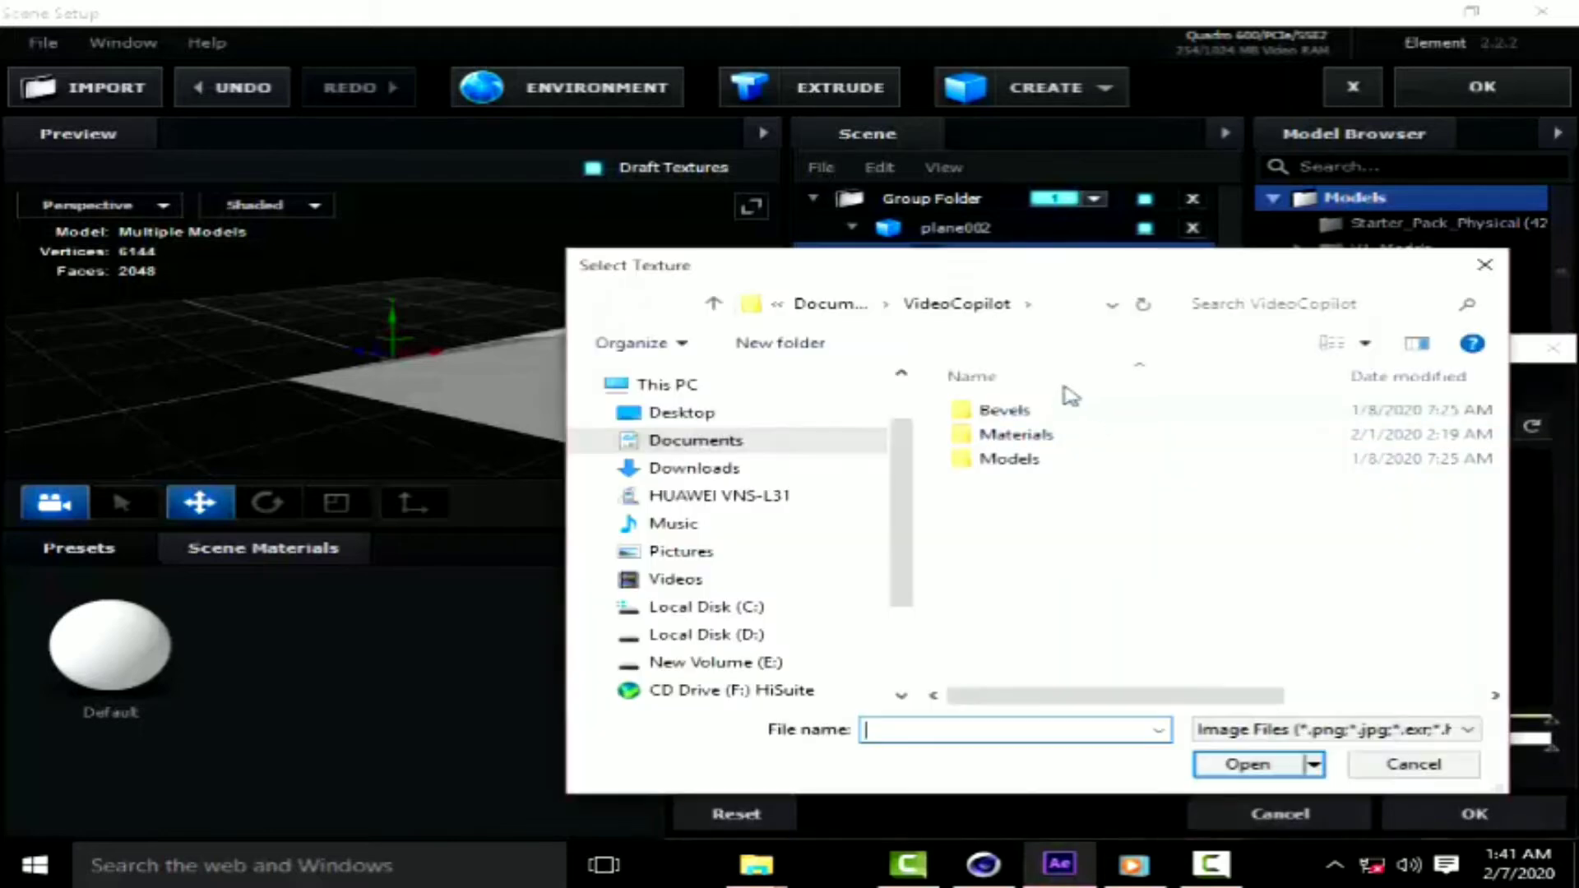
left_click(682, 415)
scroll(1397, 493, "down", 4)
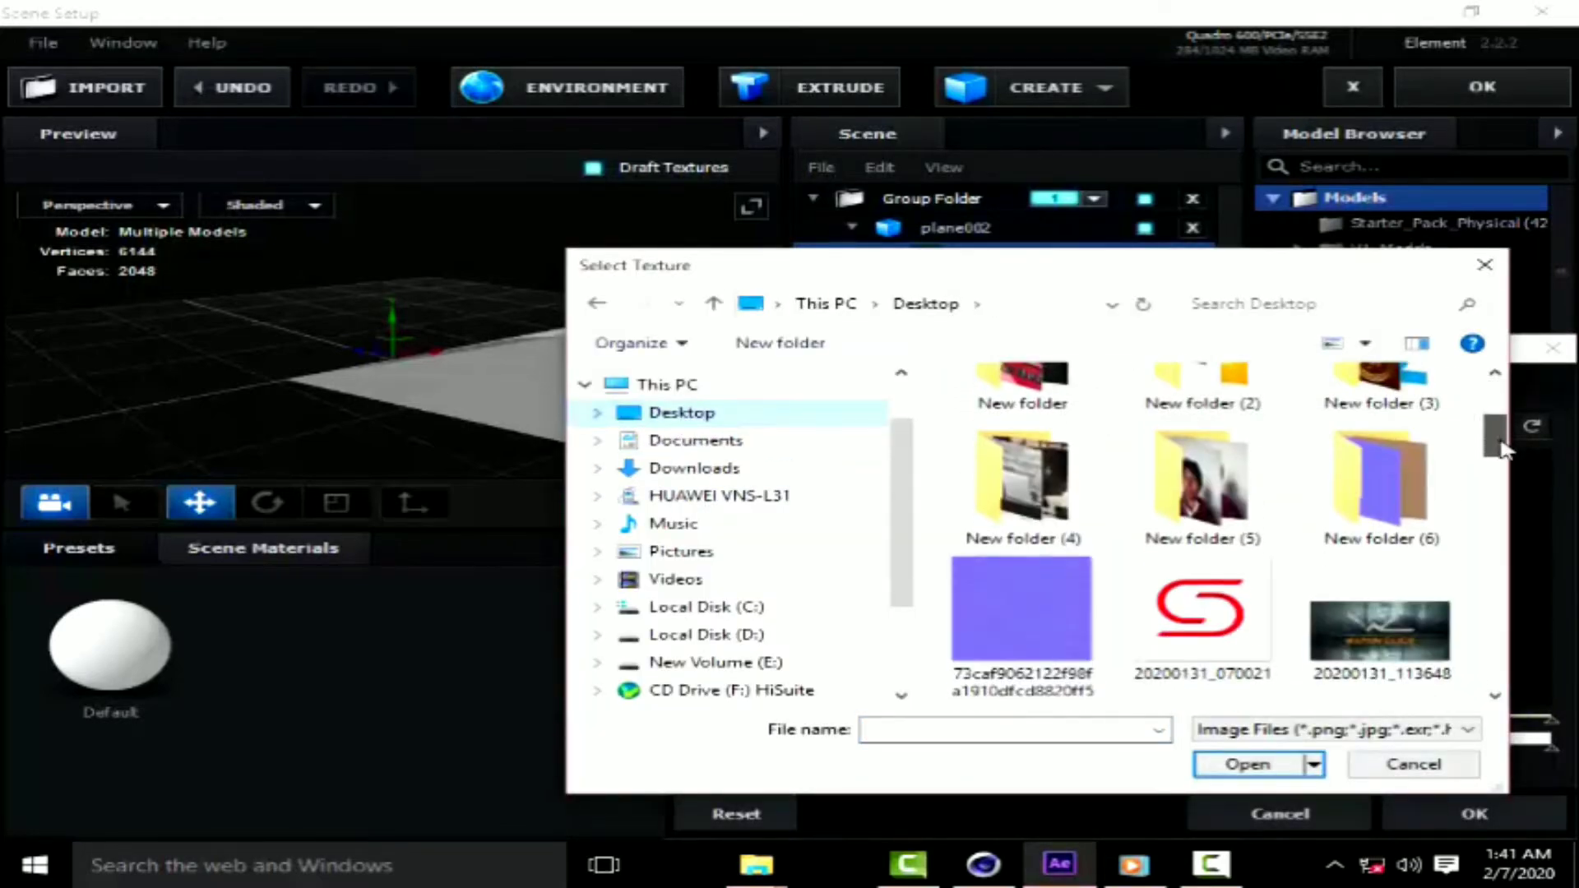
double_click(1374, 469)
left_click(1051, 434)
left_click(1243, 764)
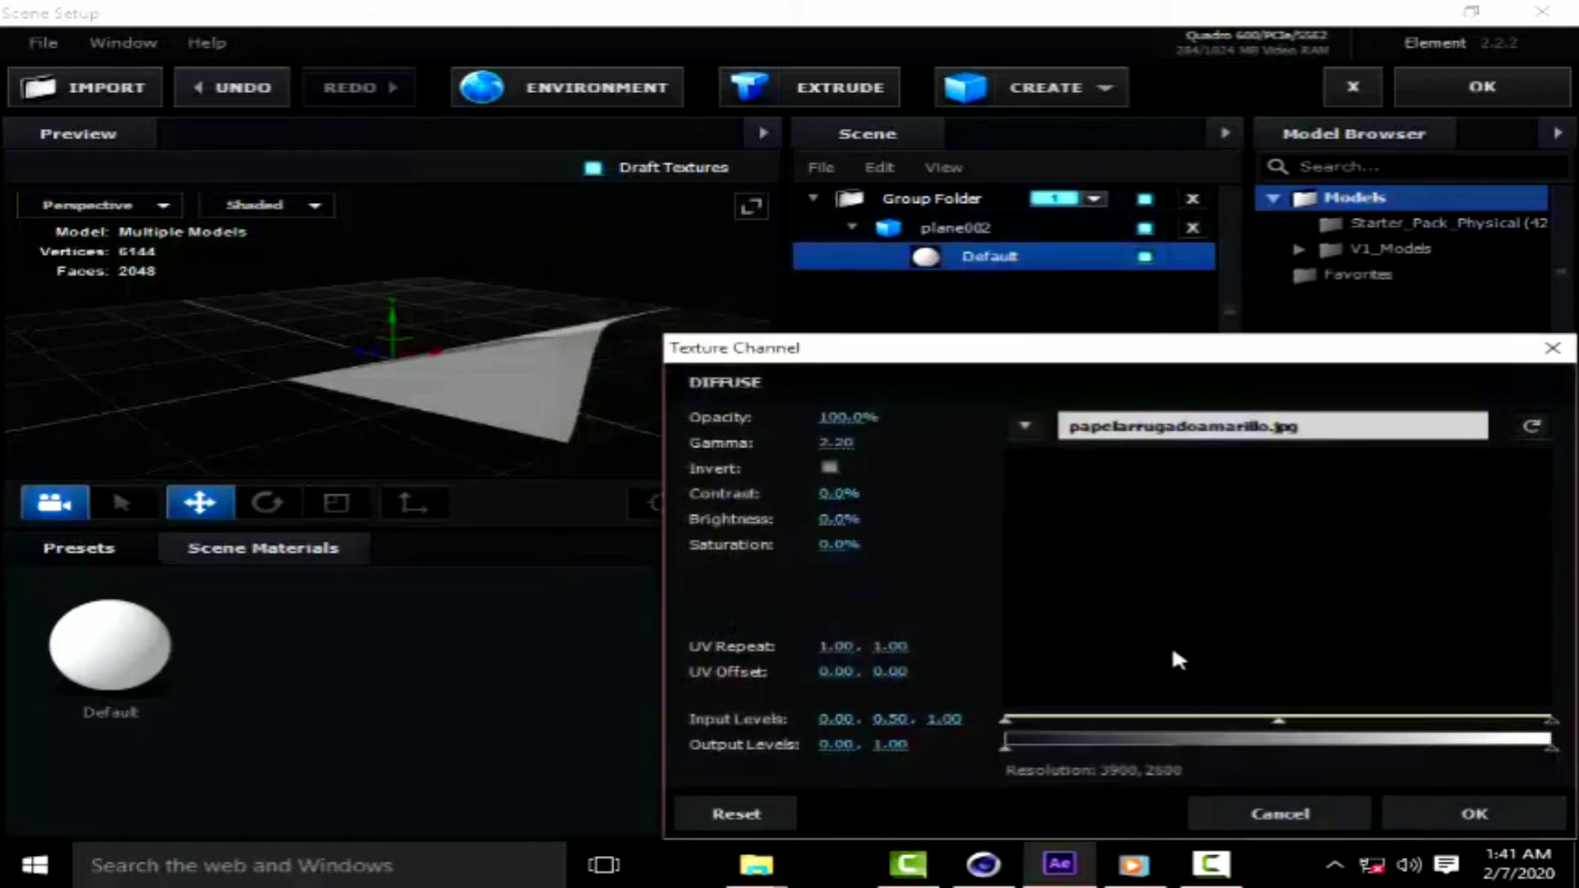
Set plane002's UV texture mapping to Box Repeat.
left_click(1283, 769)
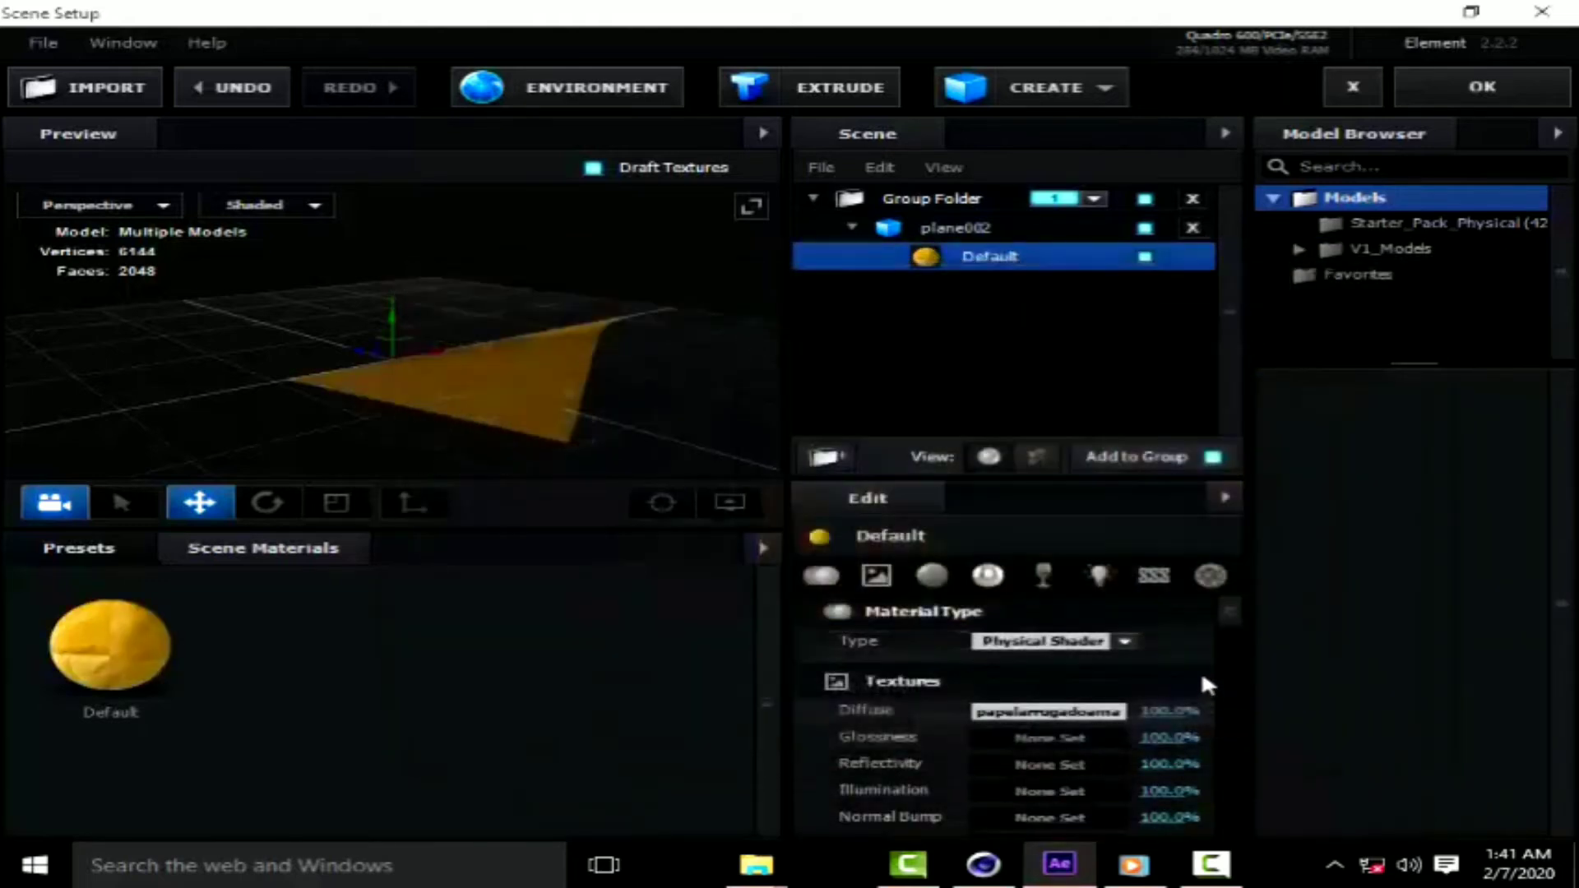
left_click(955, 229)
left_click(932, 575)
left_click(1112, 640)
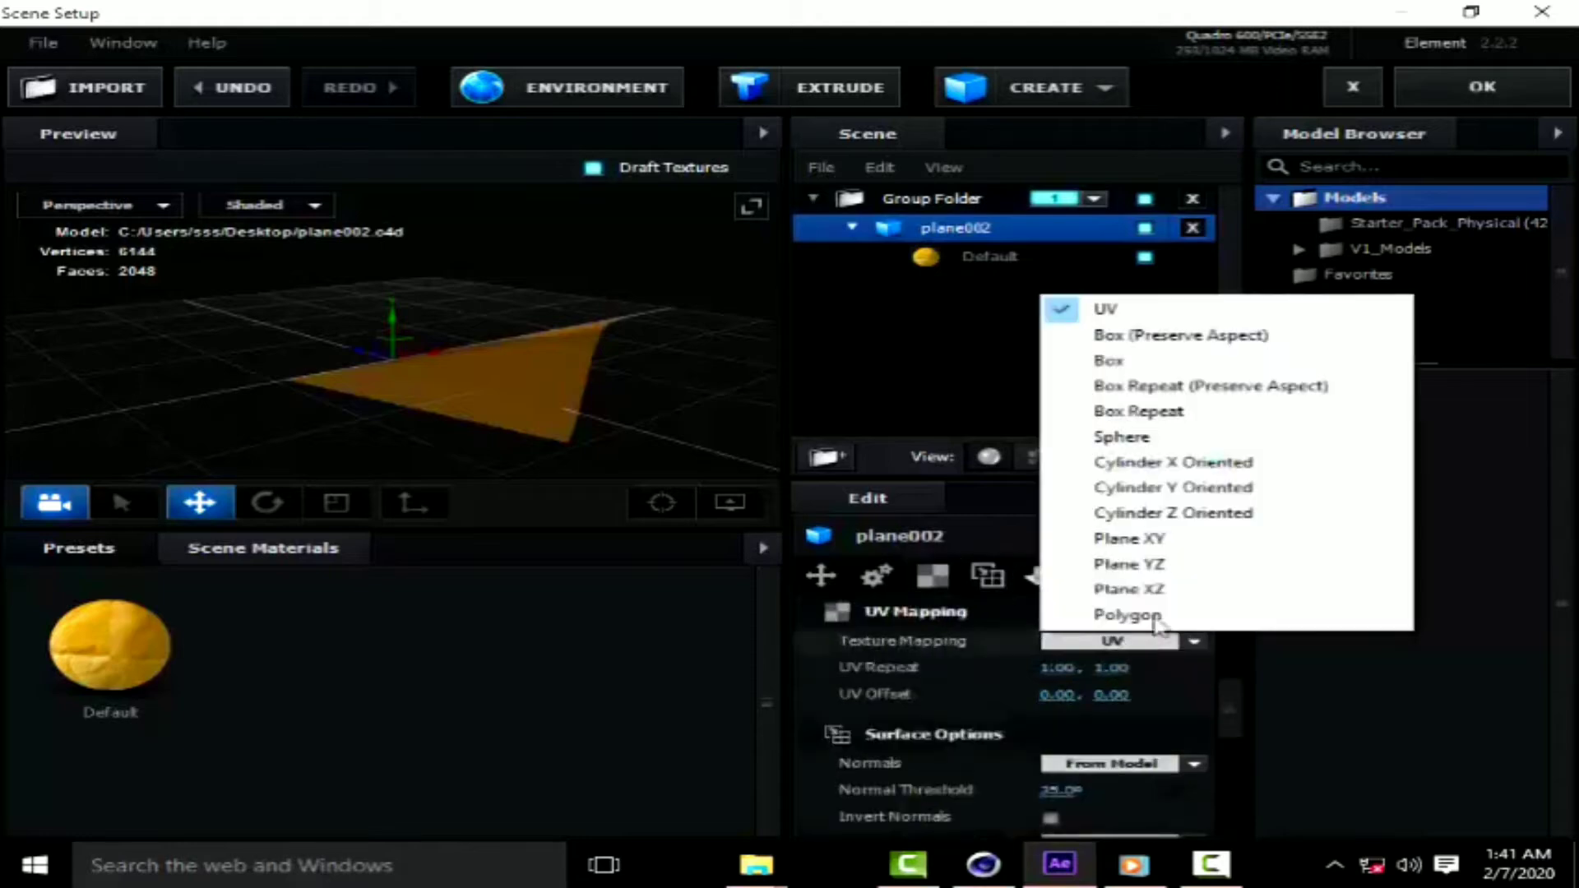
left_click(1129, 390)
left_click_drag(735, 380, 787, 352)
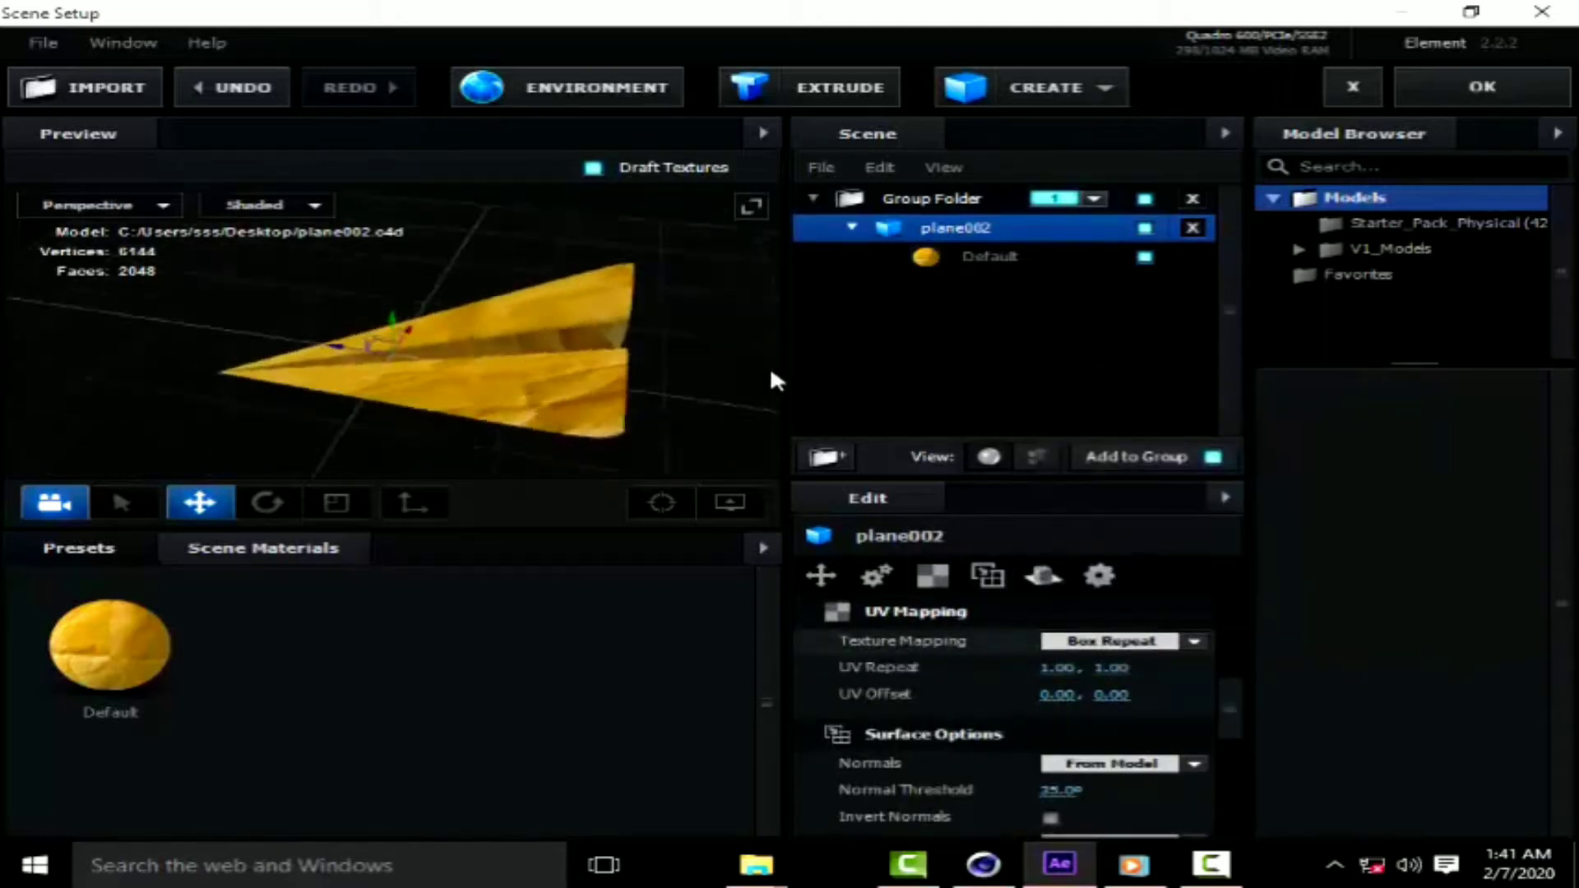
Load papelarrugadoamarillo_Normal as the Default material's Normal Bump texture.
left_click(985, 271)
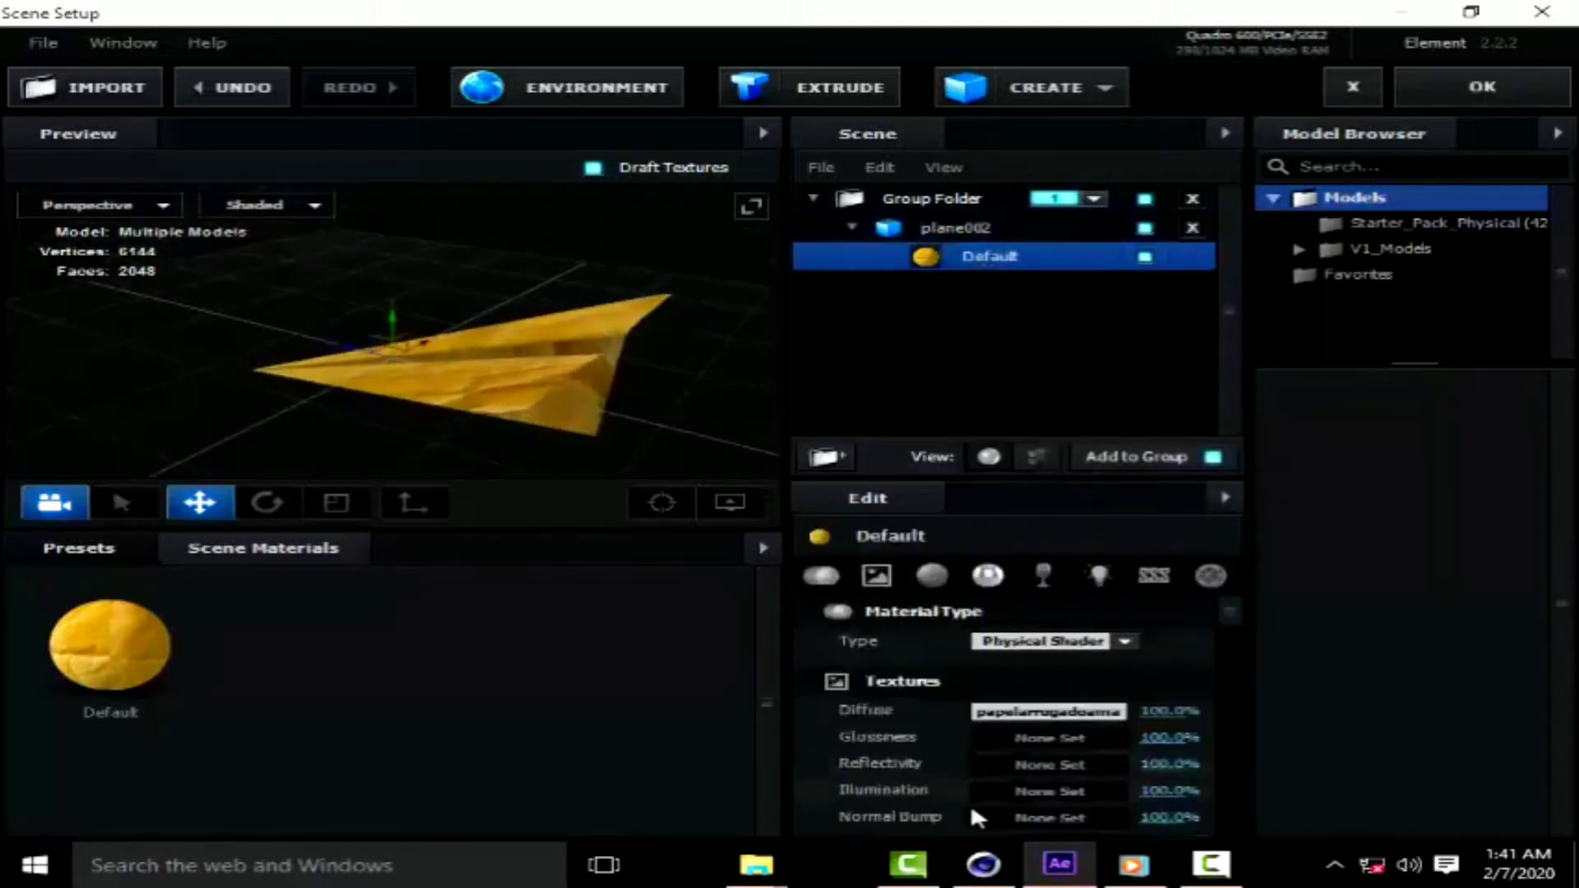
left_click(1009, 817)
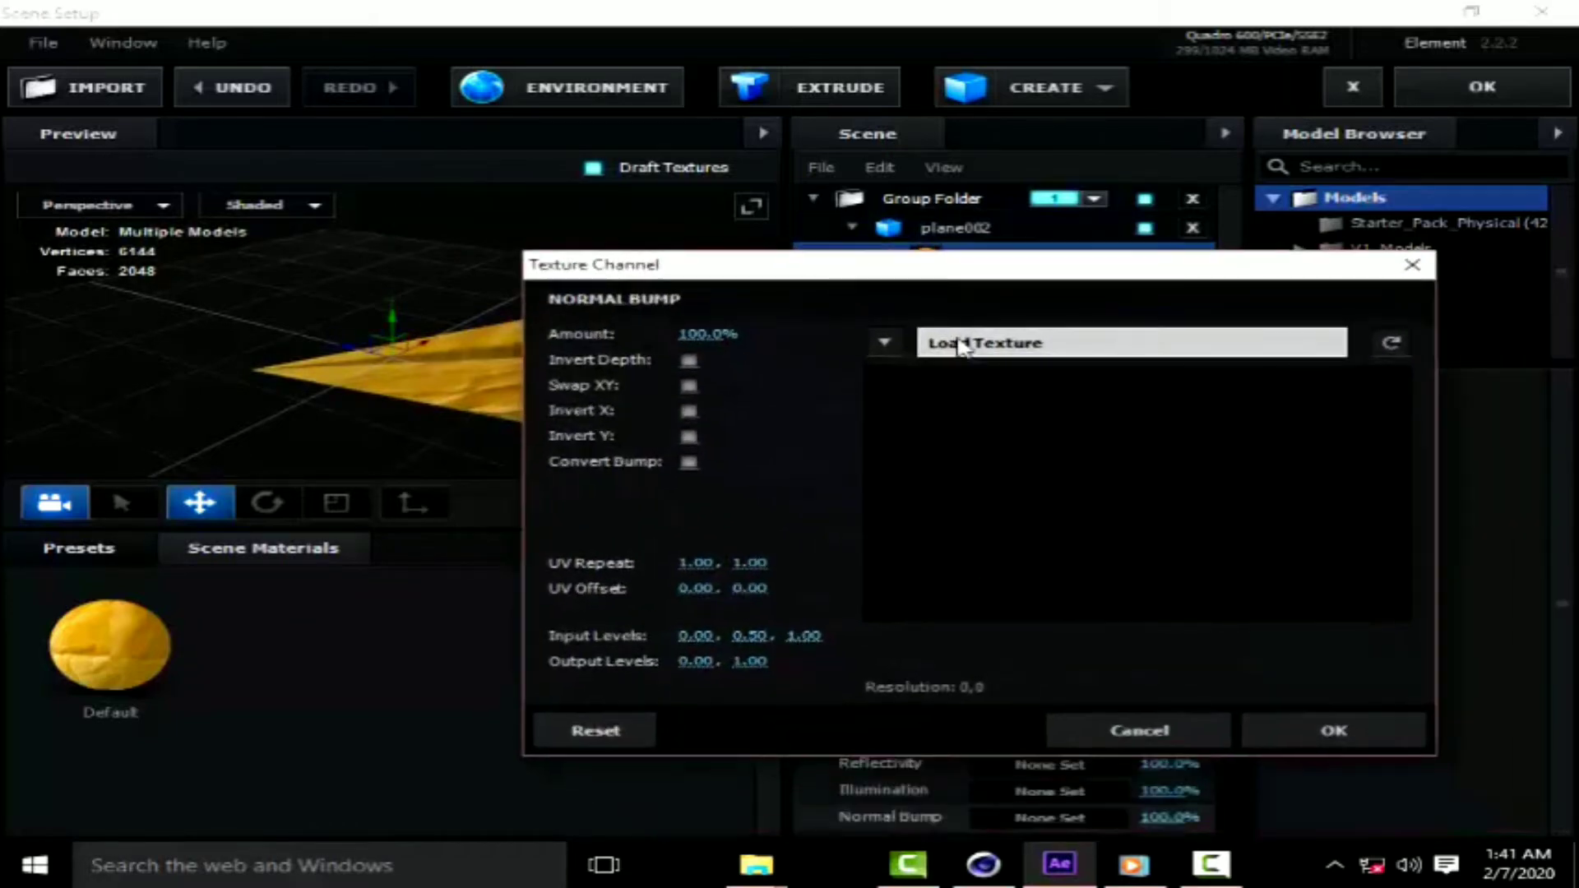
left_click(962, 342)
left_click(1179, 424)
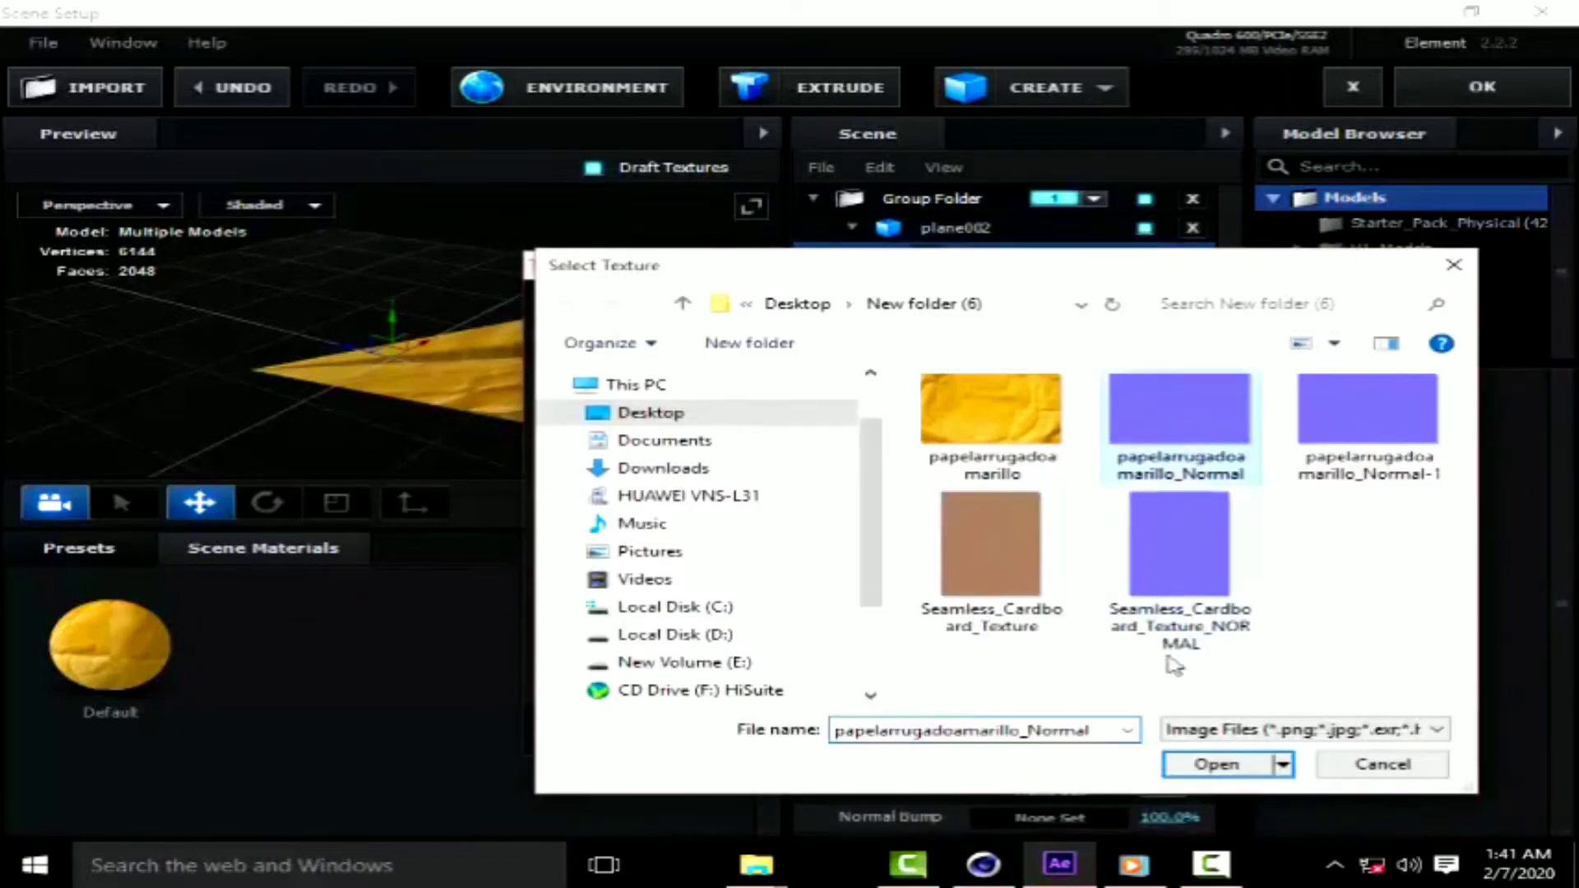
left_click(1216, 764)
left_click(1314, 733)
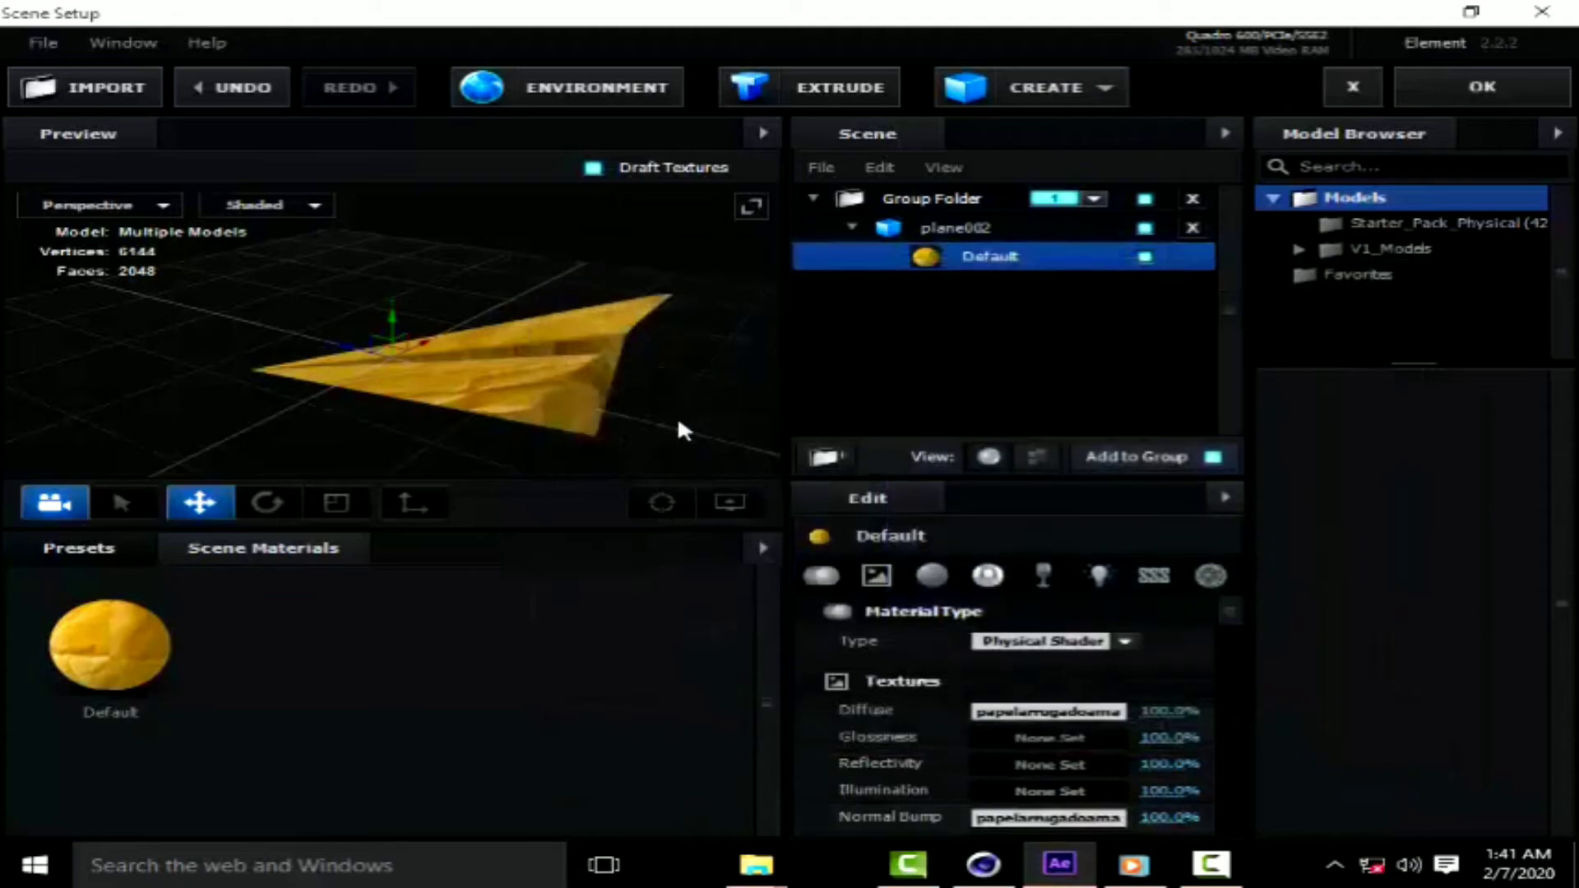
mouse_move(672, 402)
left_mouse_down()
mouse_move(702, 352)
mouse_move(622, 358)
left_mouse_up()
scroll(623, 362, "up", 3)
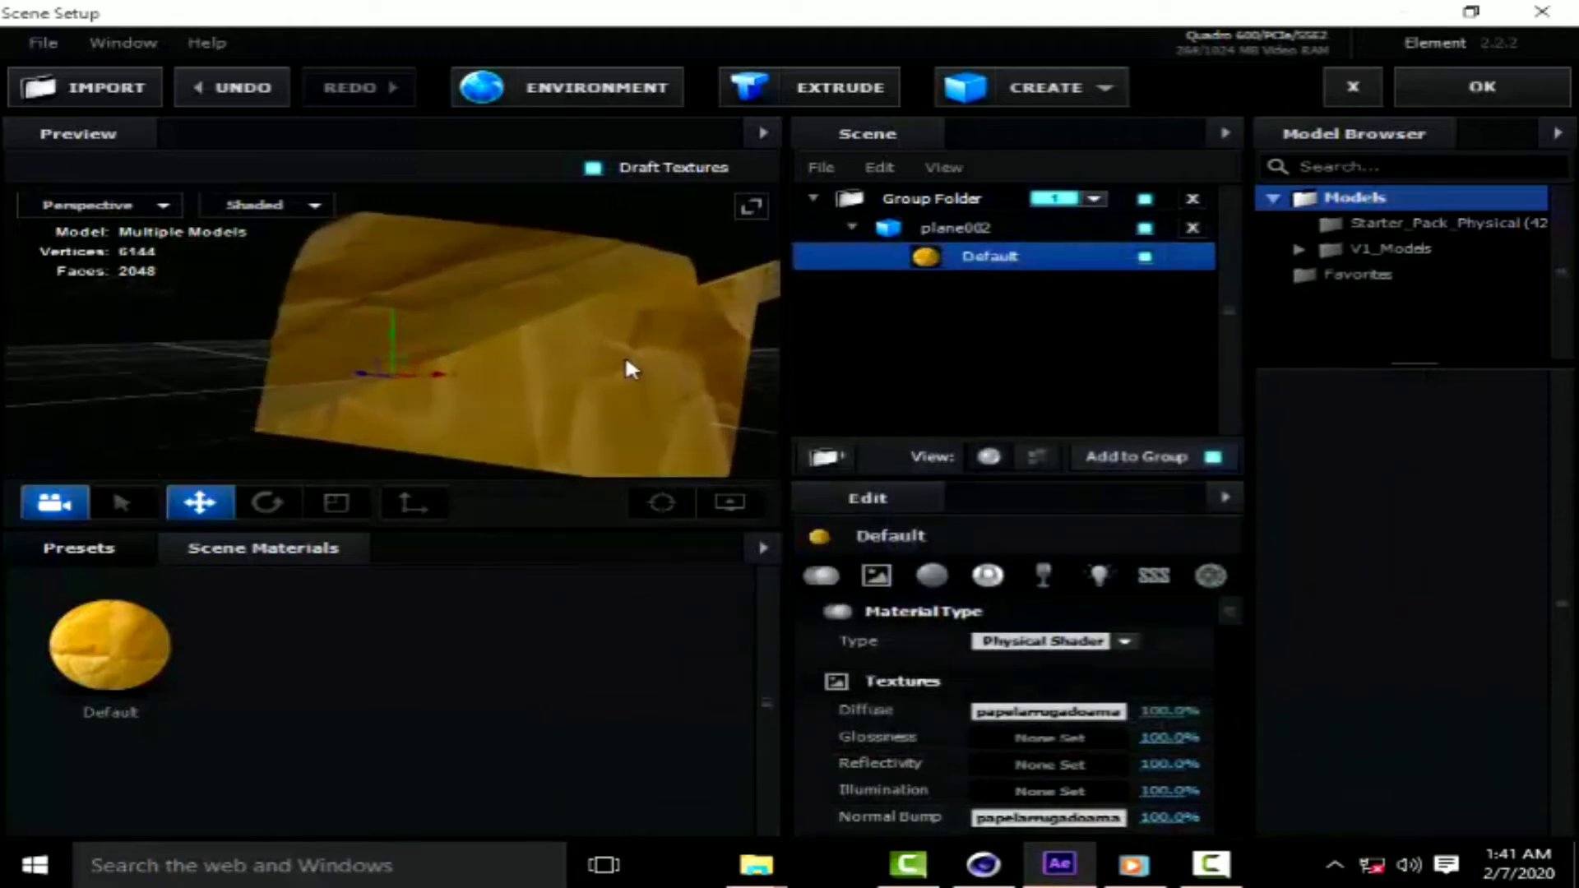
left_click_drag(680, 244, 1320, 622)
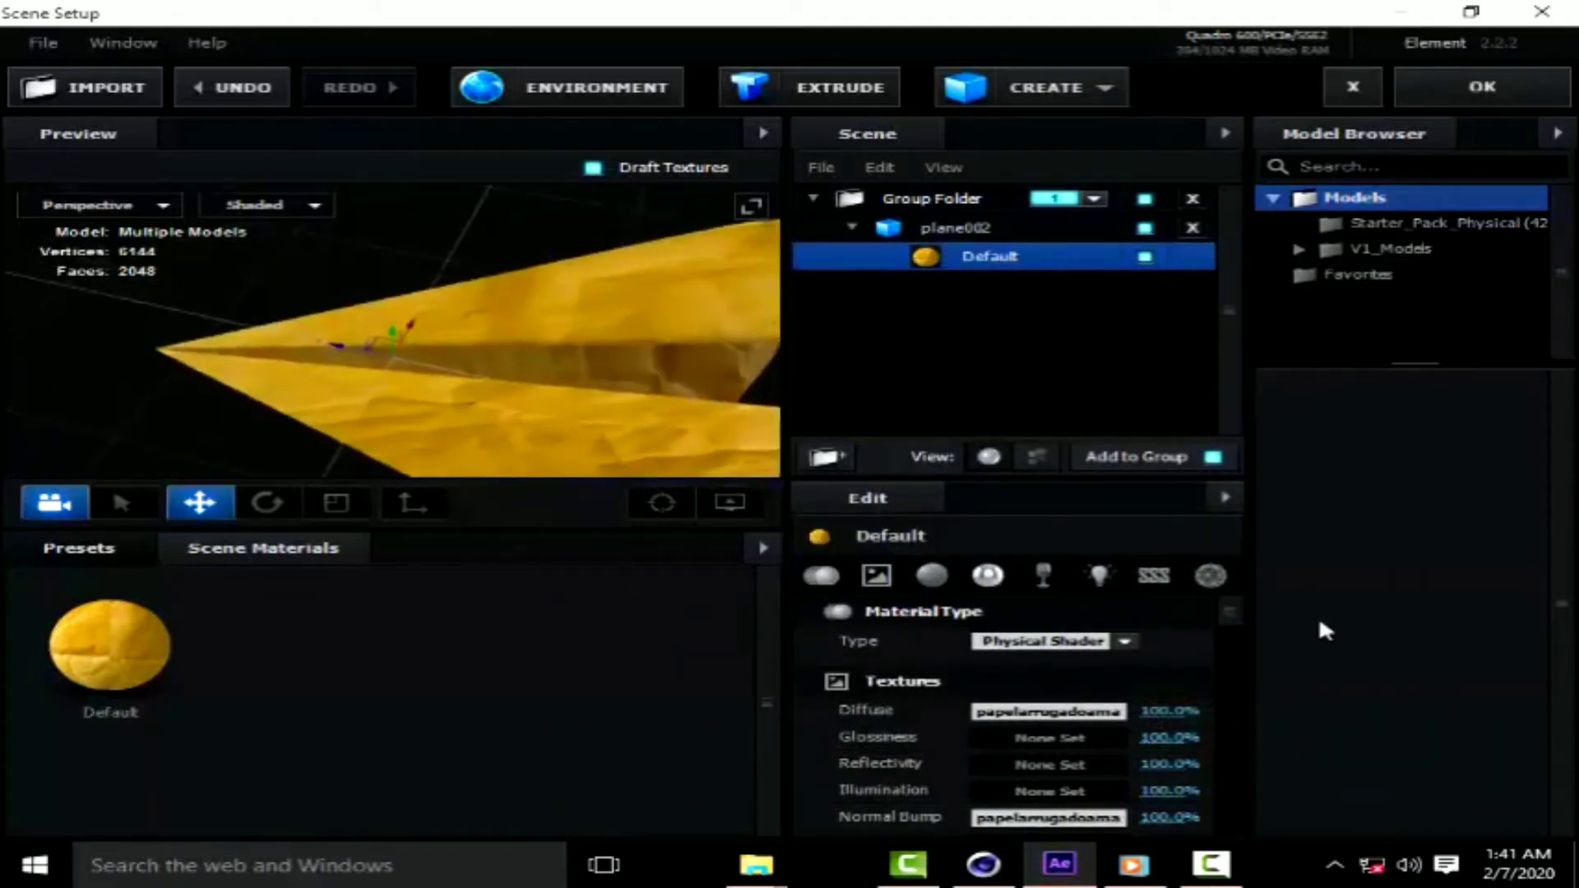
scroll(559, 301, "down", 3)
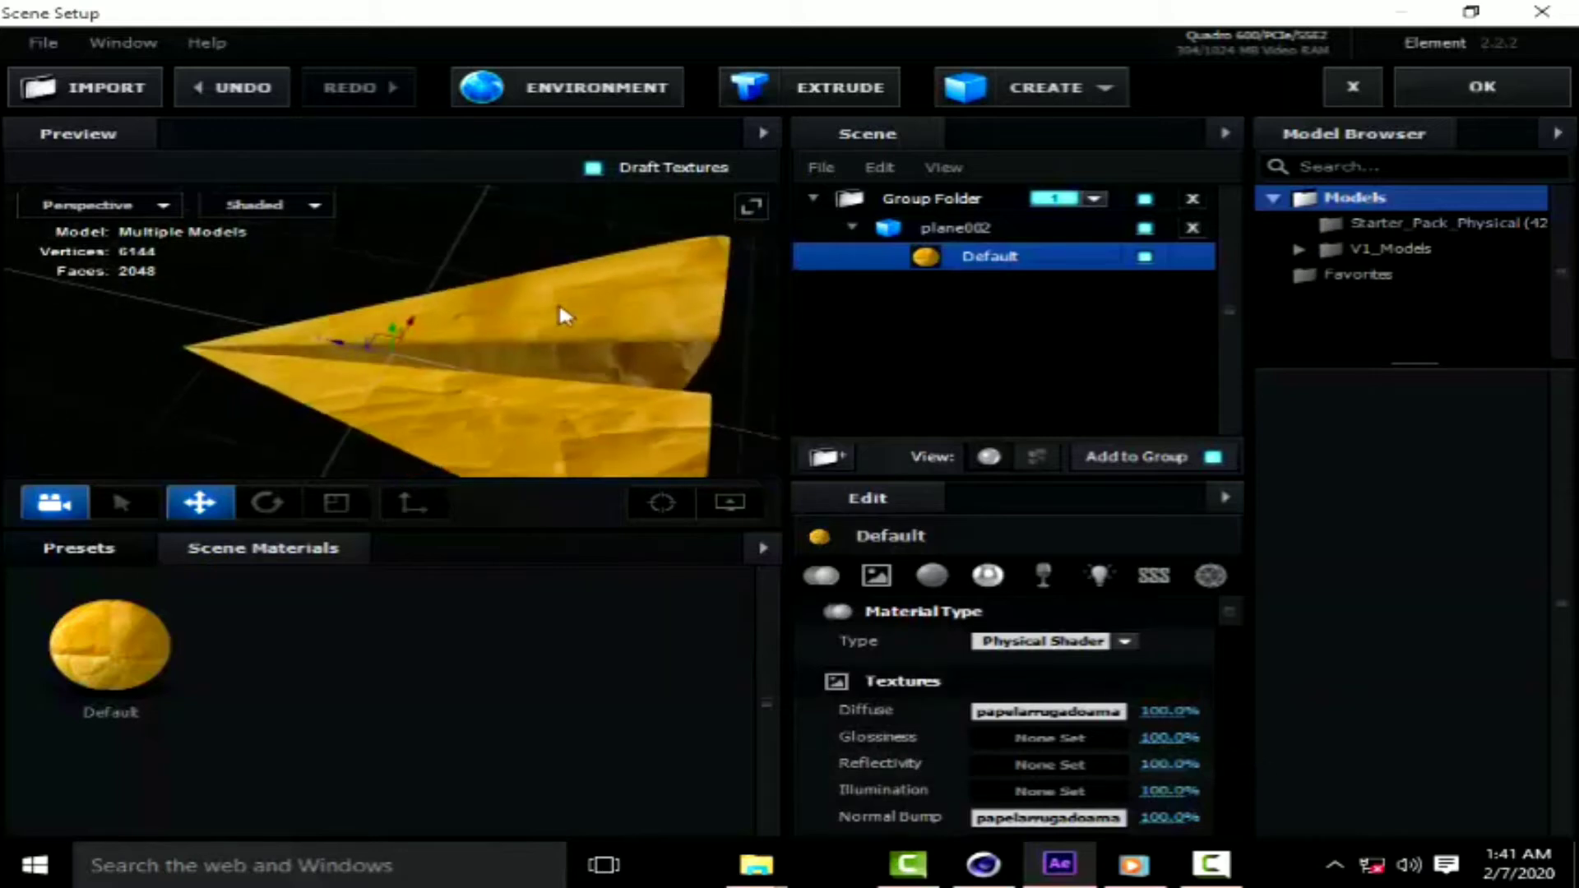
mouse_move(694, 425)
left_mouse_down()
mouse_move(748, 316)
mouse_move(598, 309)
mouse_move(689, 385)
mouse_move(757, 391)
left_mouse_up()
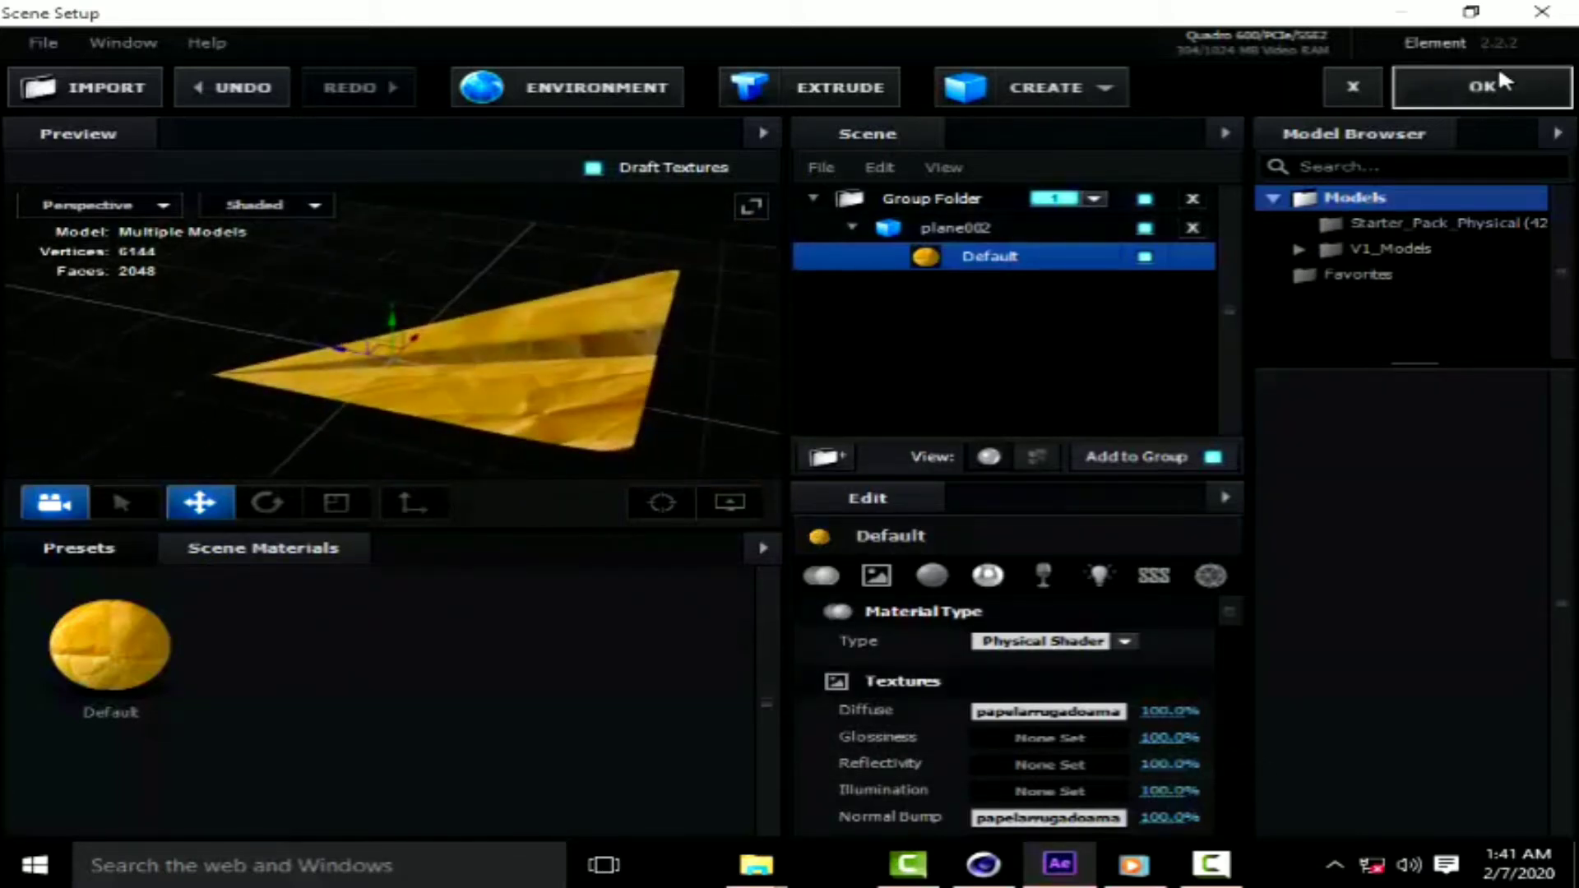
Scrub the Default paper material to 10% glossiness, 62% specular and 65% environment multiplier, then apply.
left_click_drag(1239, 622, 1240, 655)
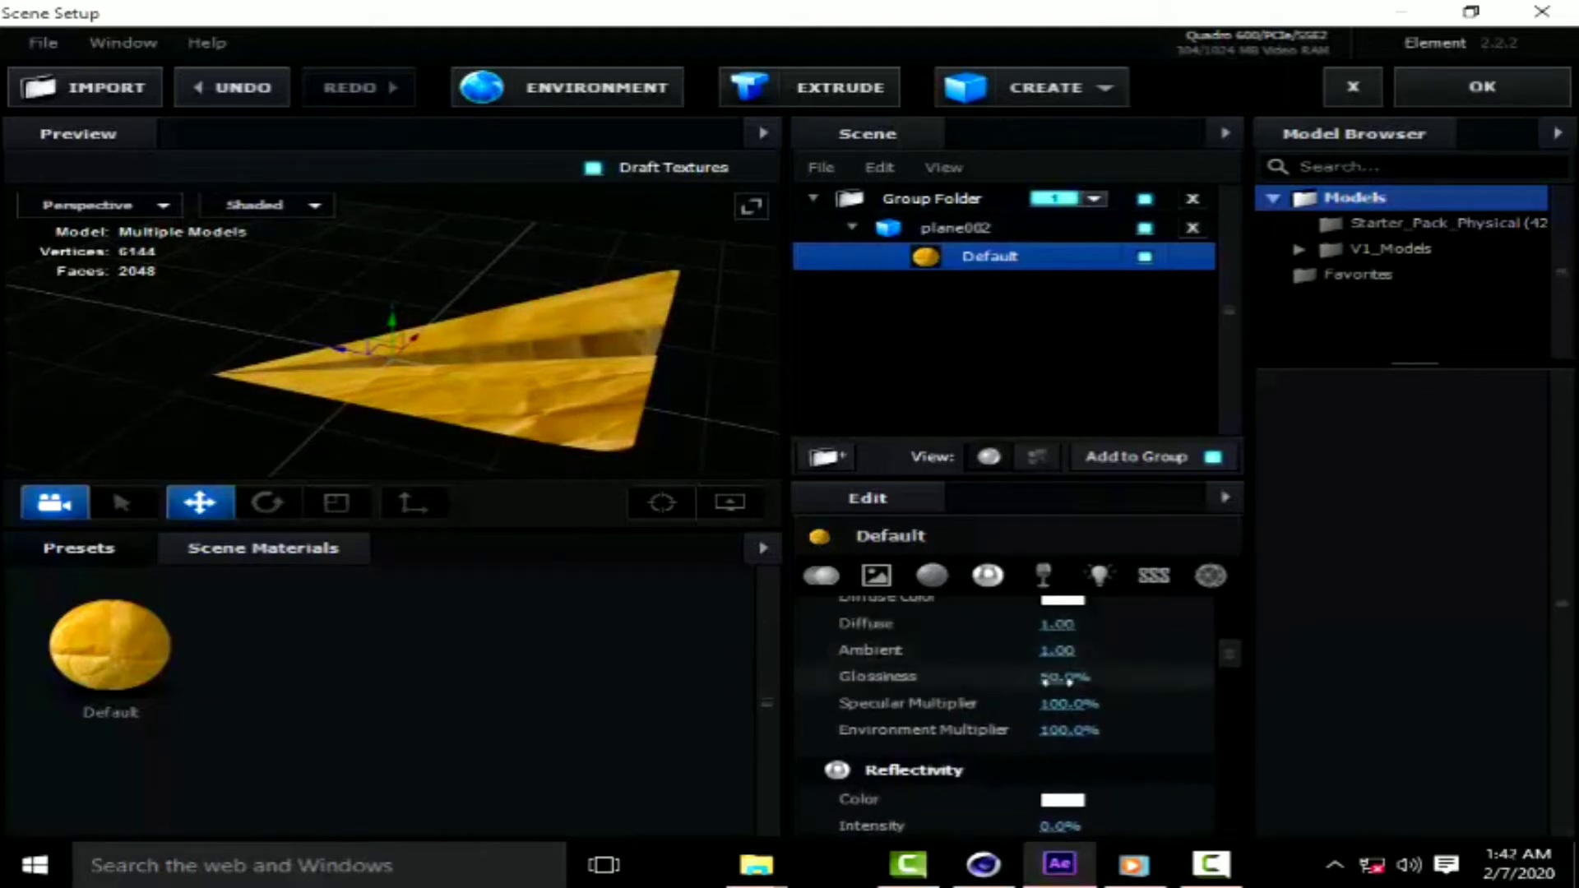
left_click_drag(1004, 690, 1005, 691)
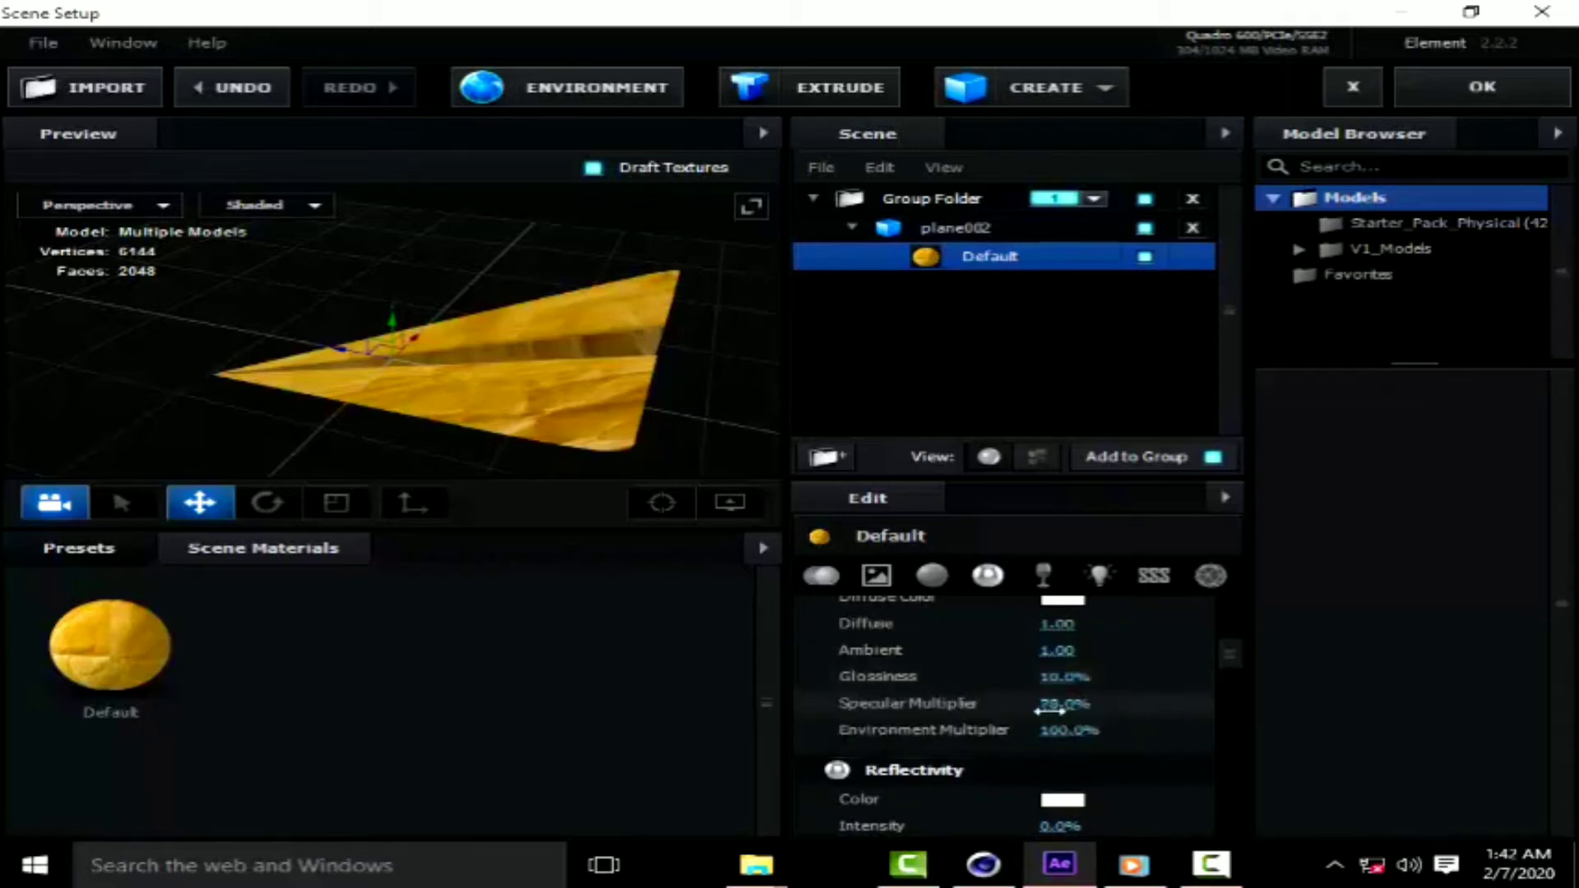
left_click_drag(1051, 709, 1015, 740)
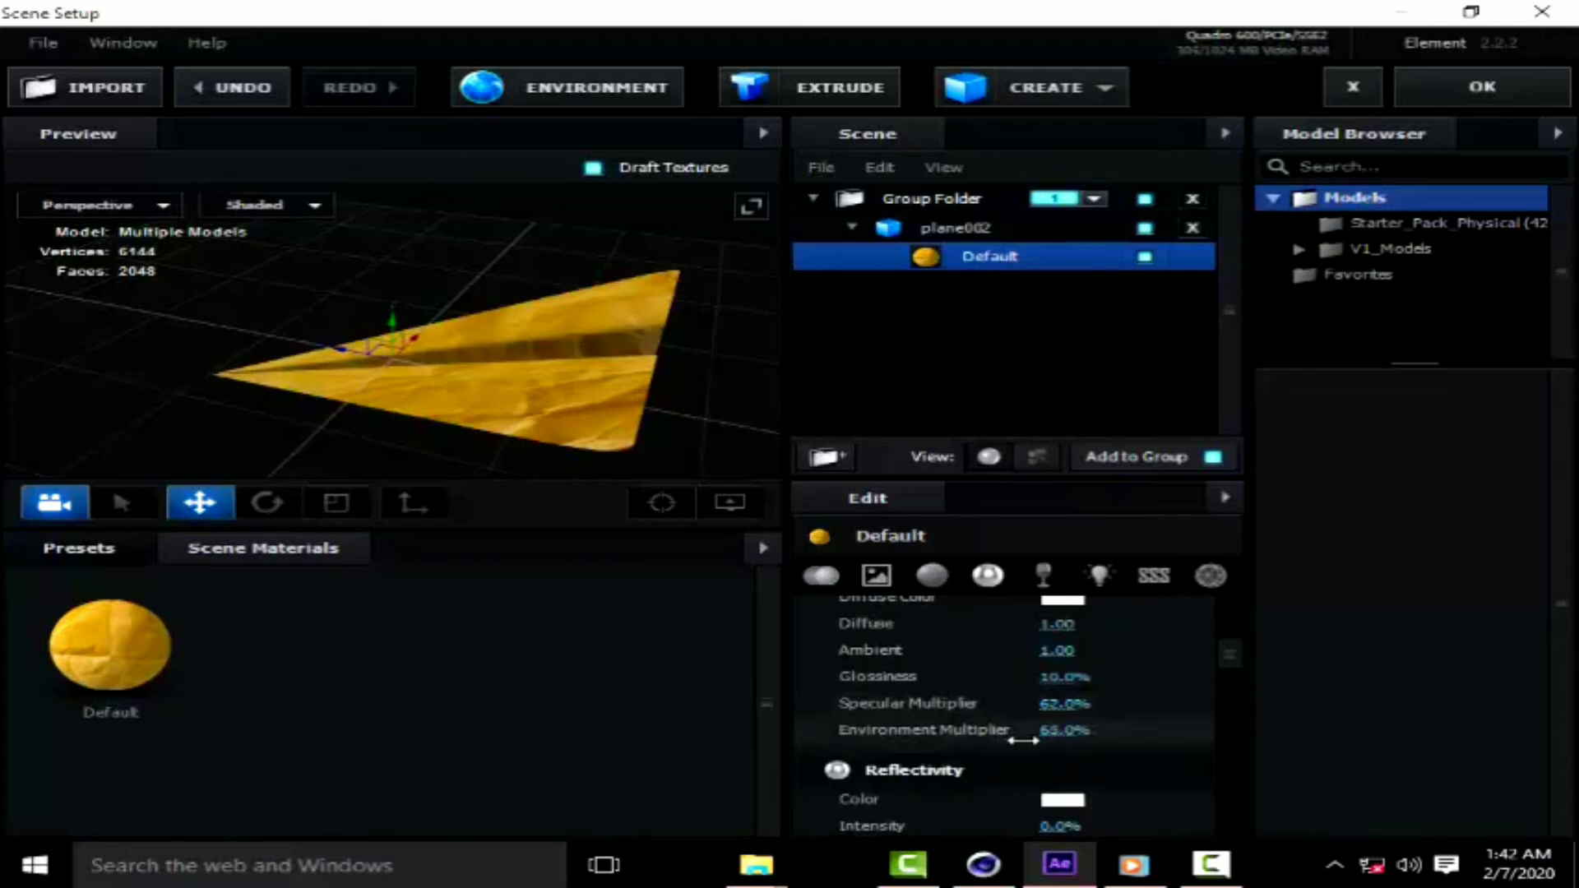
left_click_drag(675, 387, 592, 413)
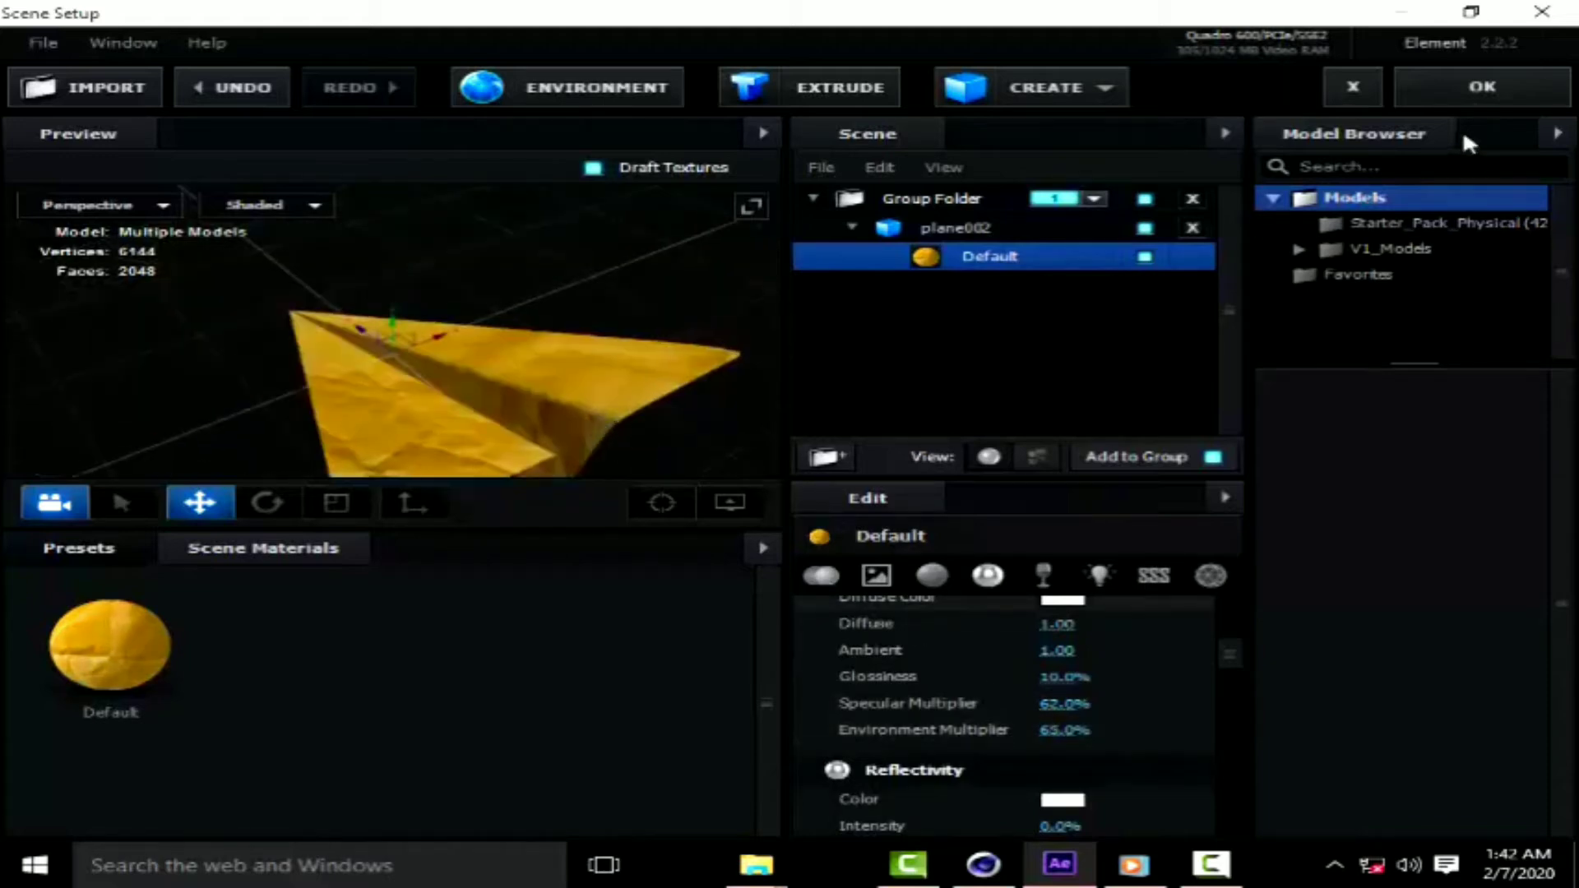
left_click(1458, 76)
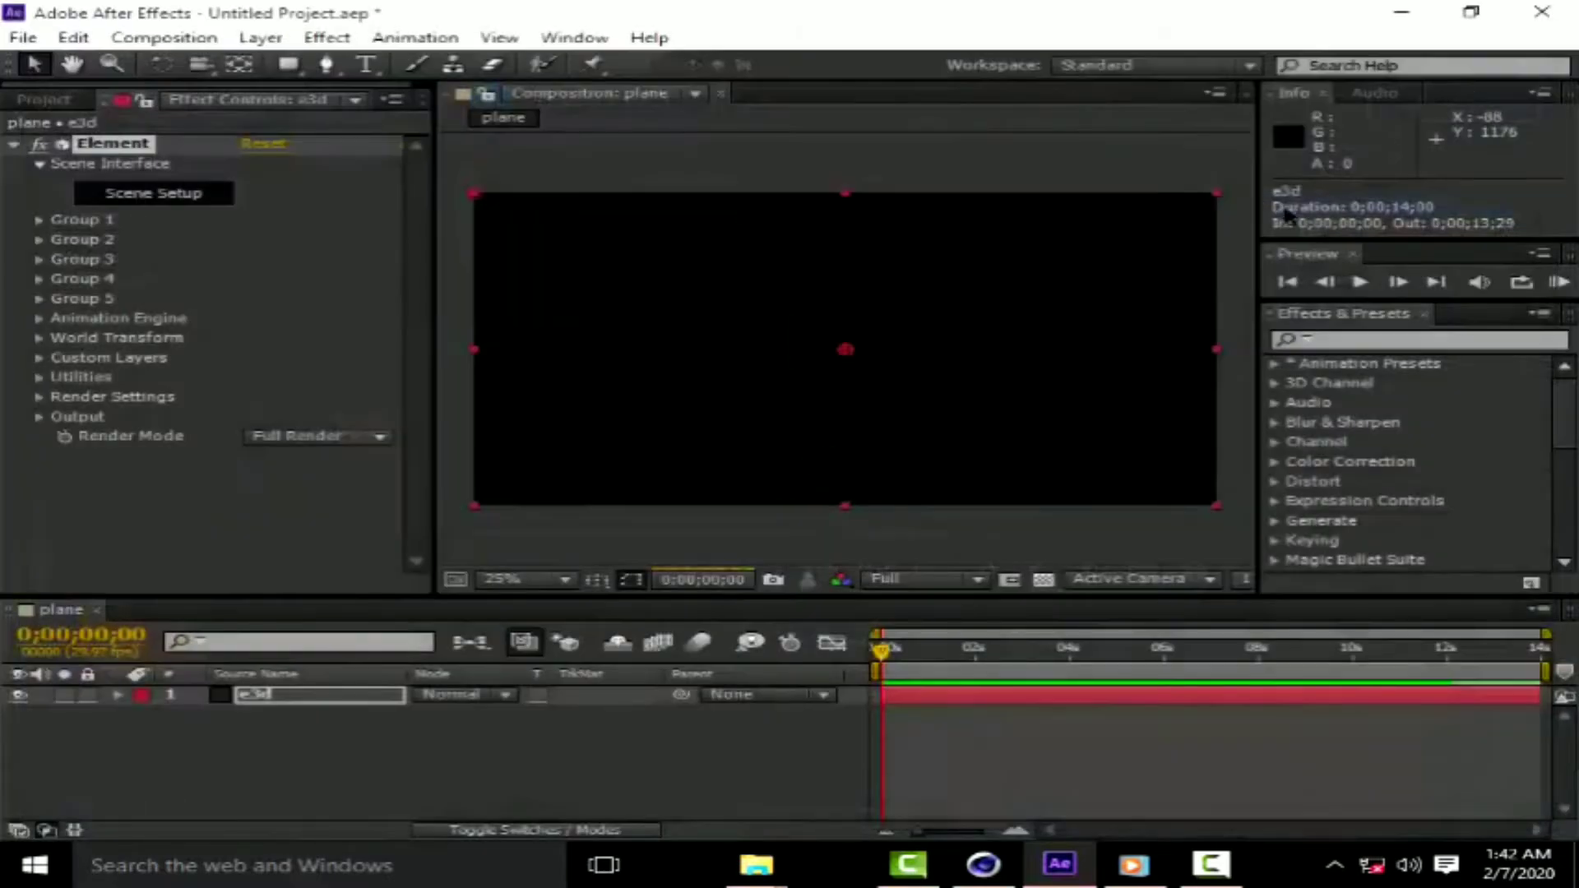
Add Camera 1 to the composition using the 35mm preset.
left_click(262, 38)
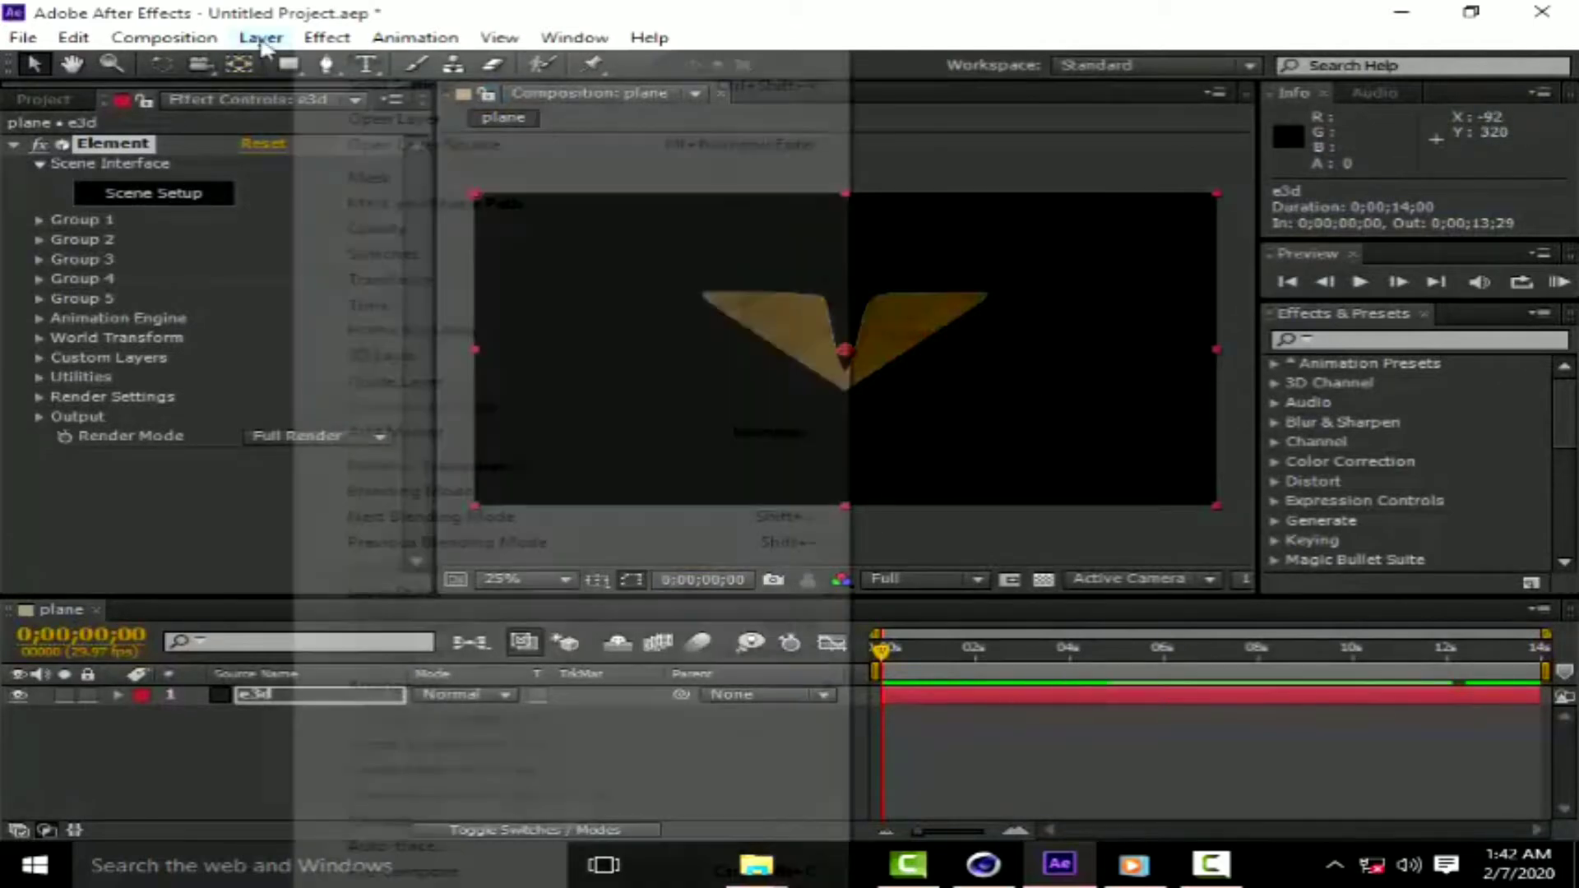
mouse_move(394, 58)
left_click(909, 137)
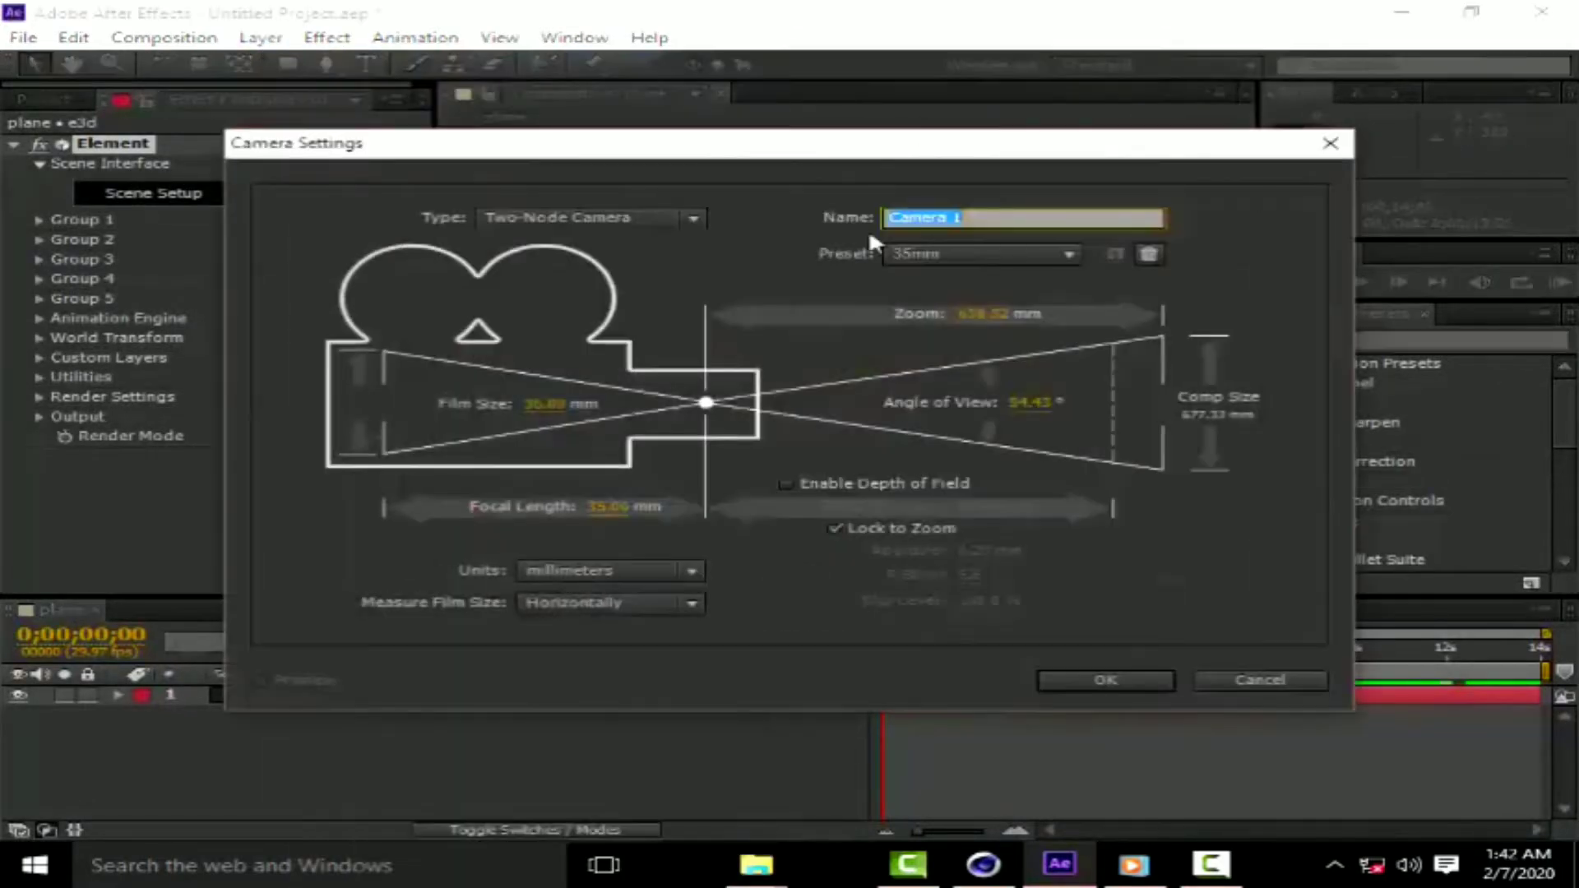
left_click(916, 254)
left_click(958, 515)
left_click(1101, 679)
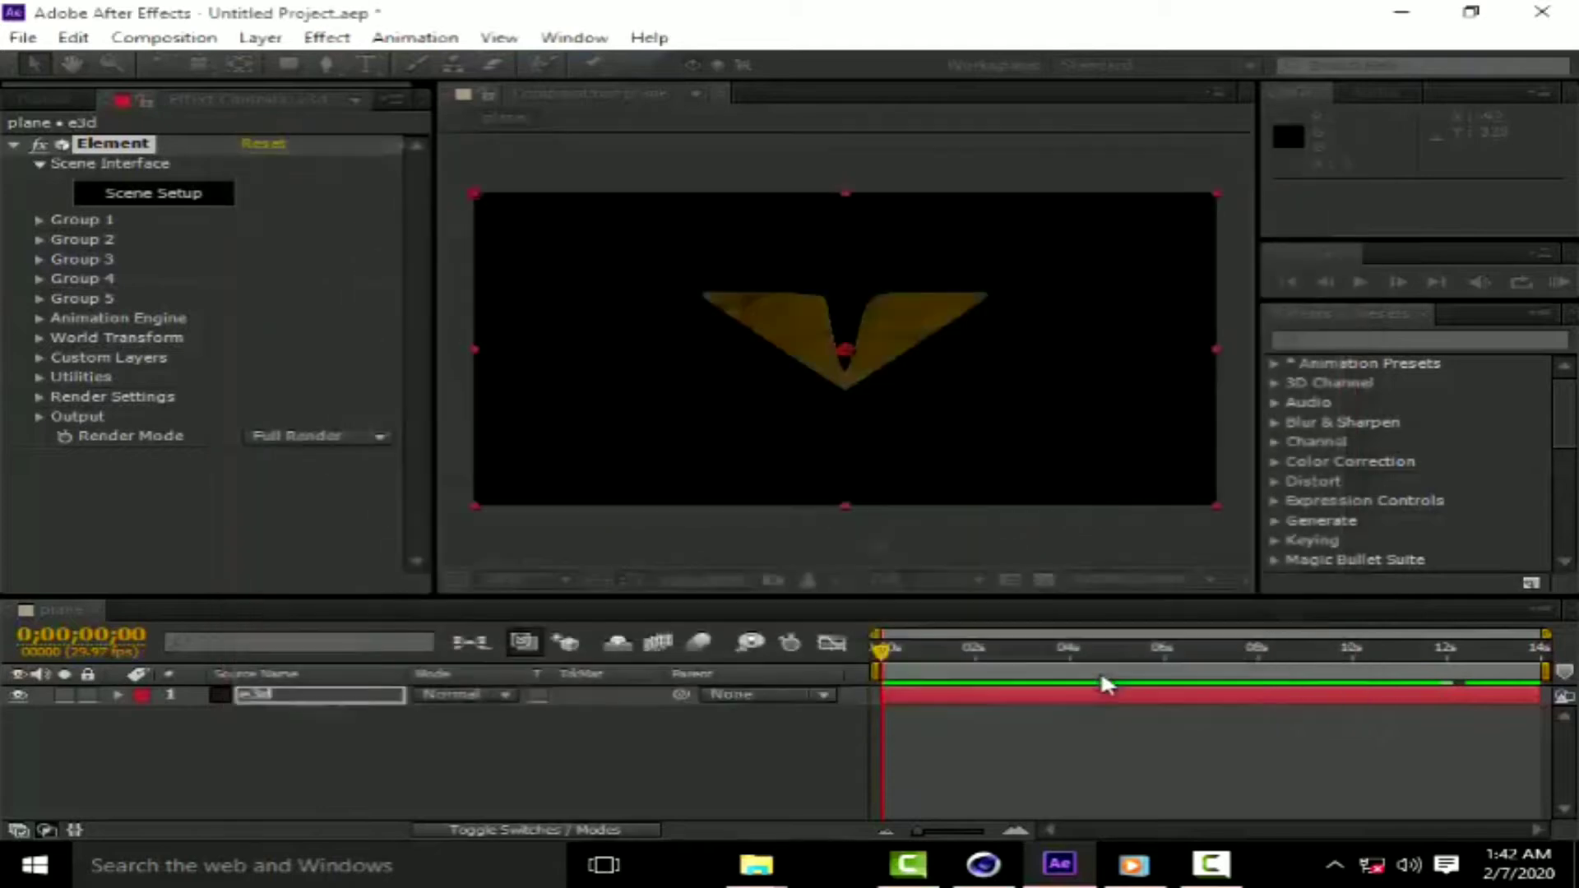
Orbit the camera so the paper plane is seen angled from the side.
left_click(279, 735)
left_click(211, 57)
left_click_drag(822, 353, 668, 400)
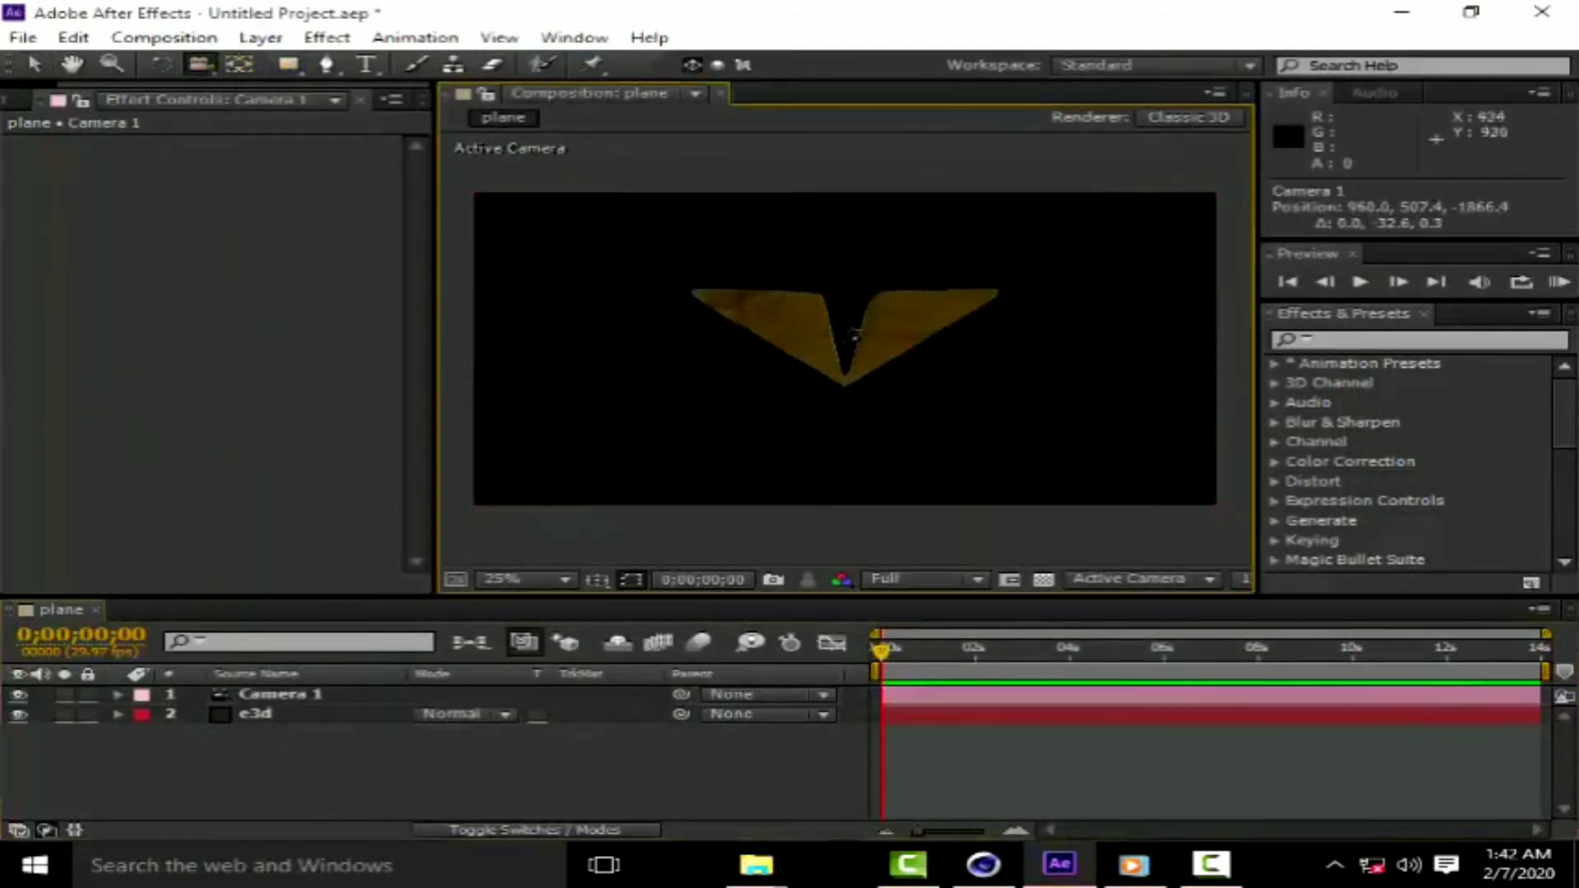
left_click(476, 773)
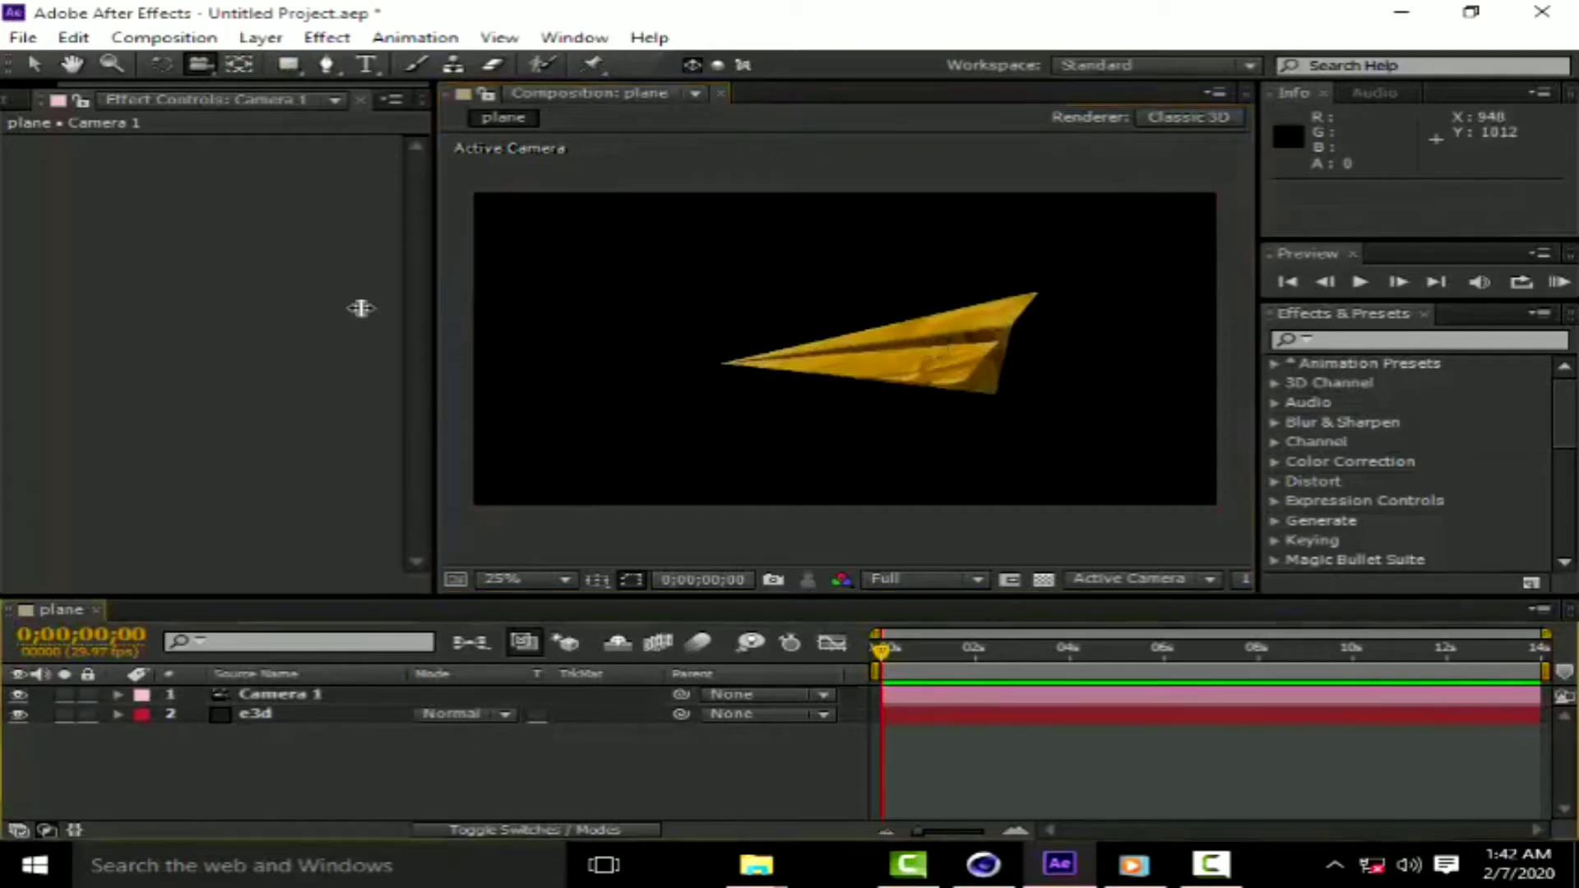
left_click(260, 37)
Create Light 1 as a Parallel light and move it above and right of the plane.
mouse_move(575, 59)
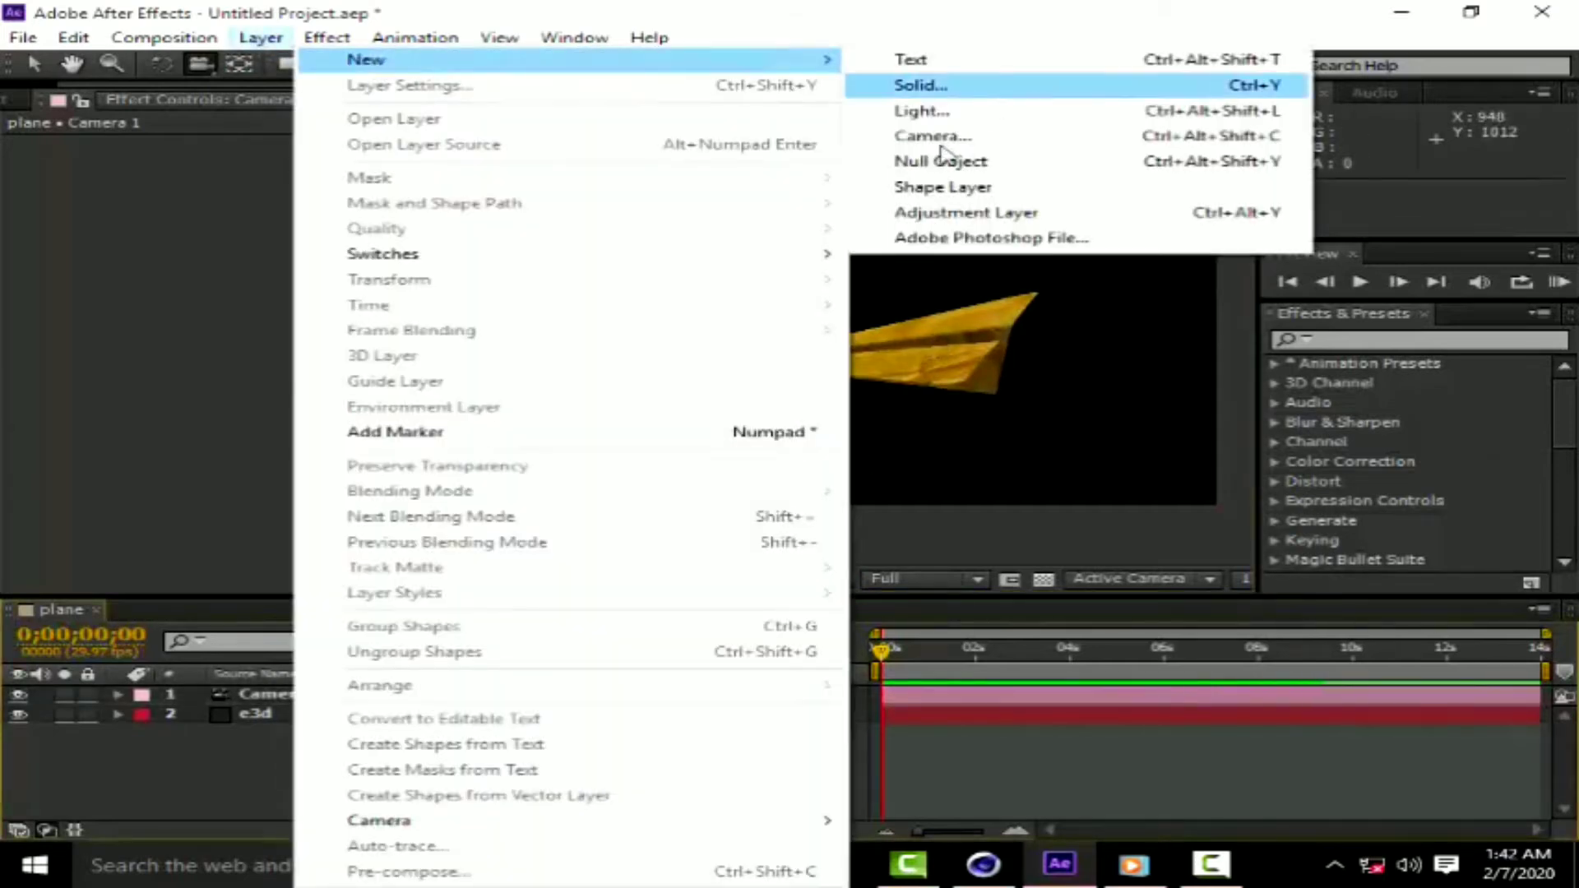
left_click(934, 120)
left_click(822, 237)
left_click(818, 261)
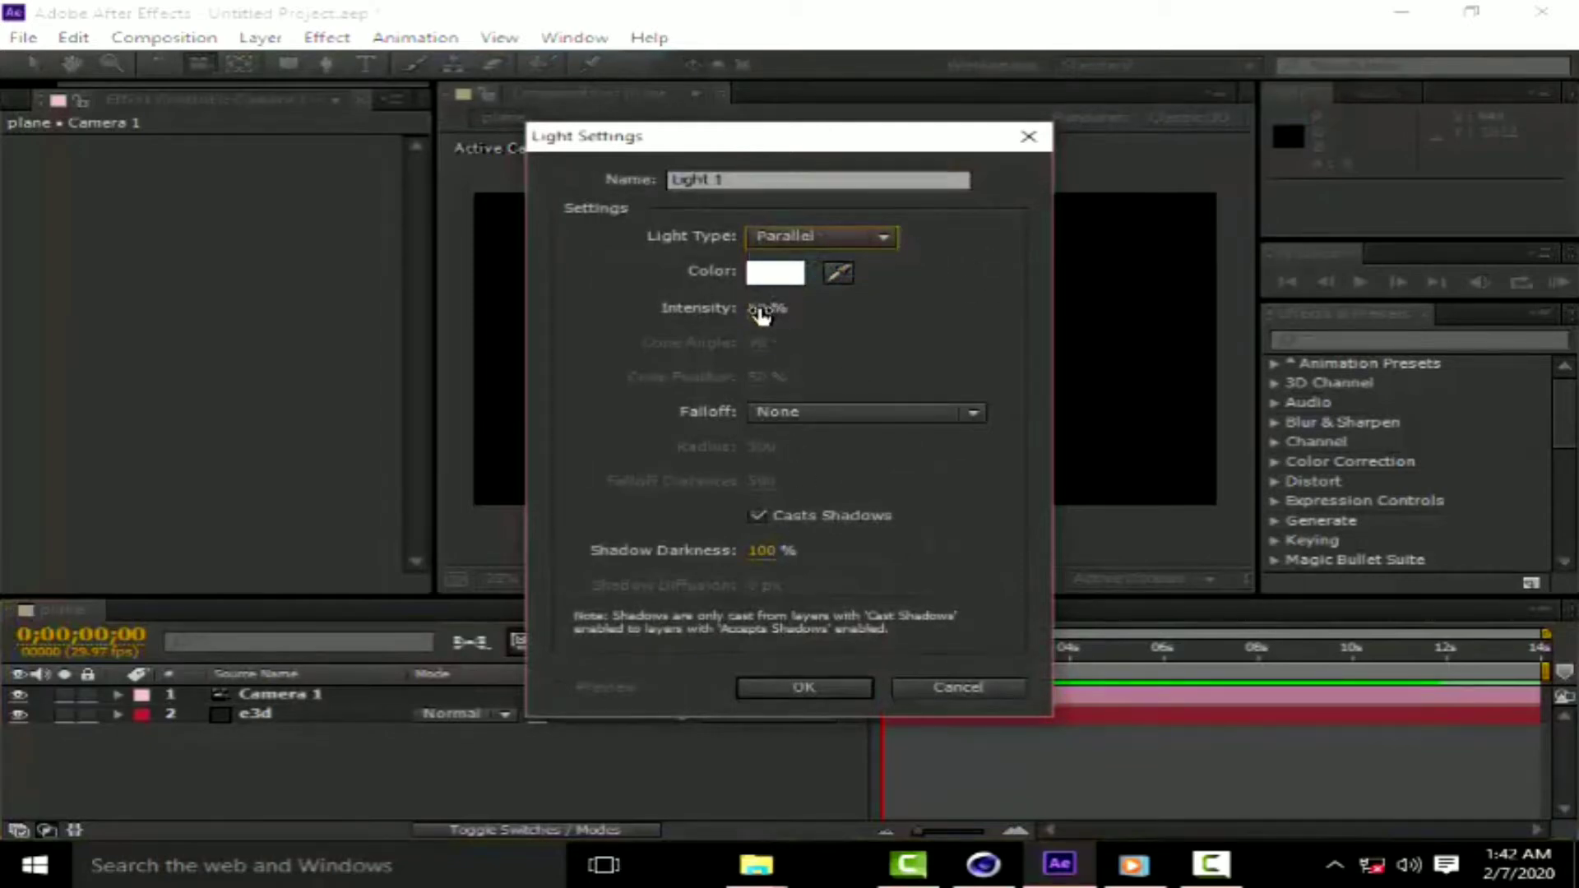
left_click(763, 551)
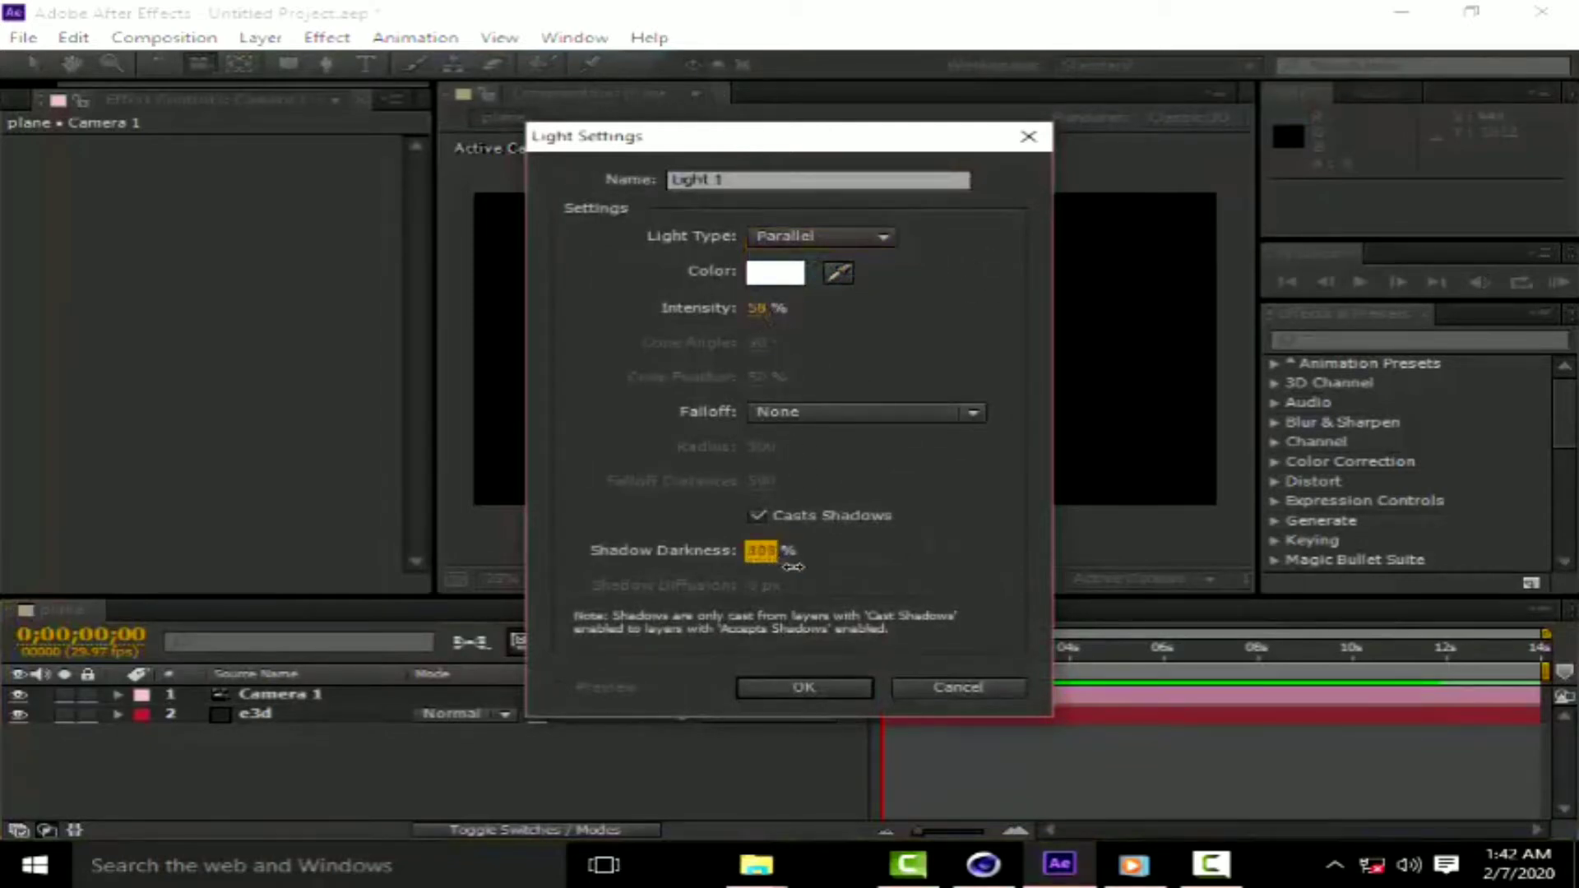
left_click(801, 689)
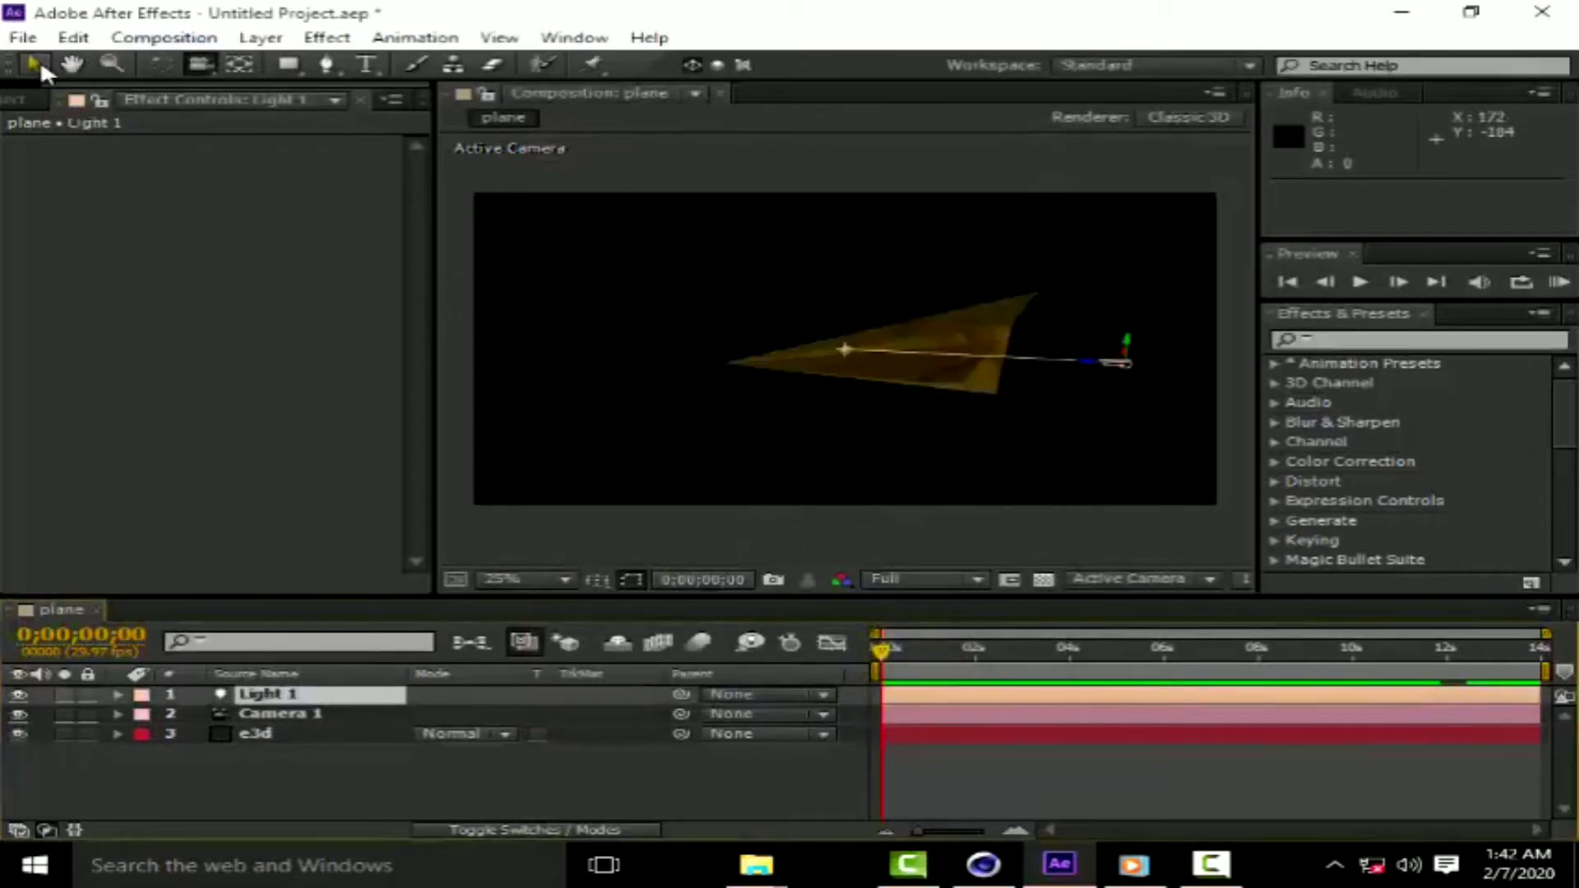
mouse_move(1124, 362)
left_mouse_down()
mouse_move(1069, 197)
mouse_move(1151, 156)
left_mouse_up()
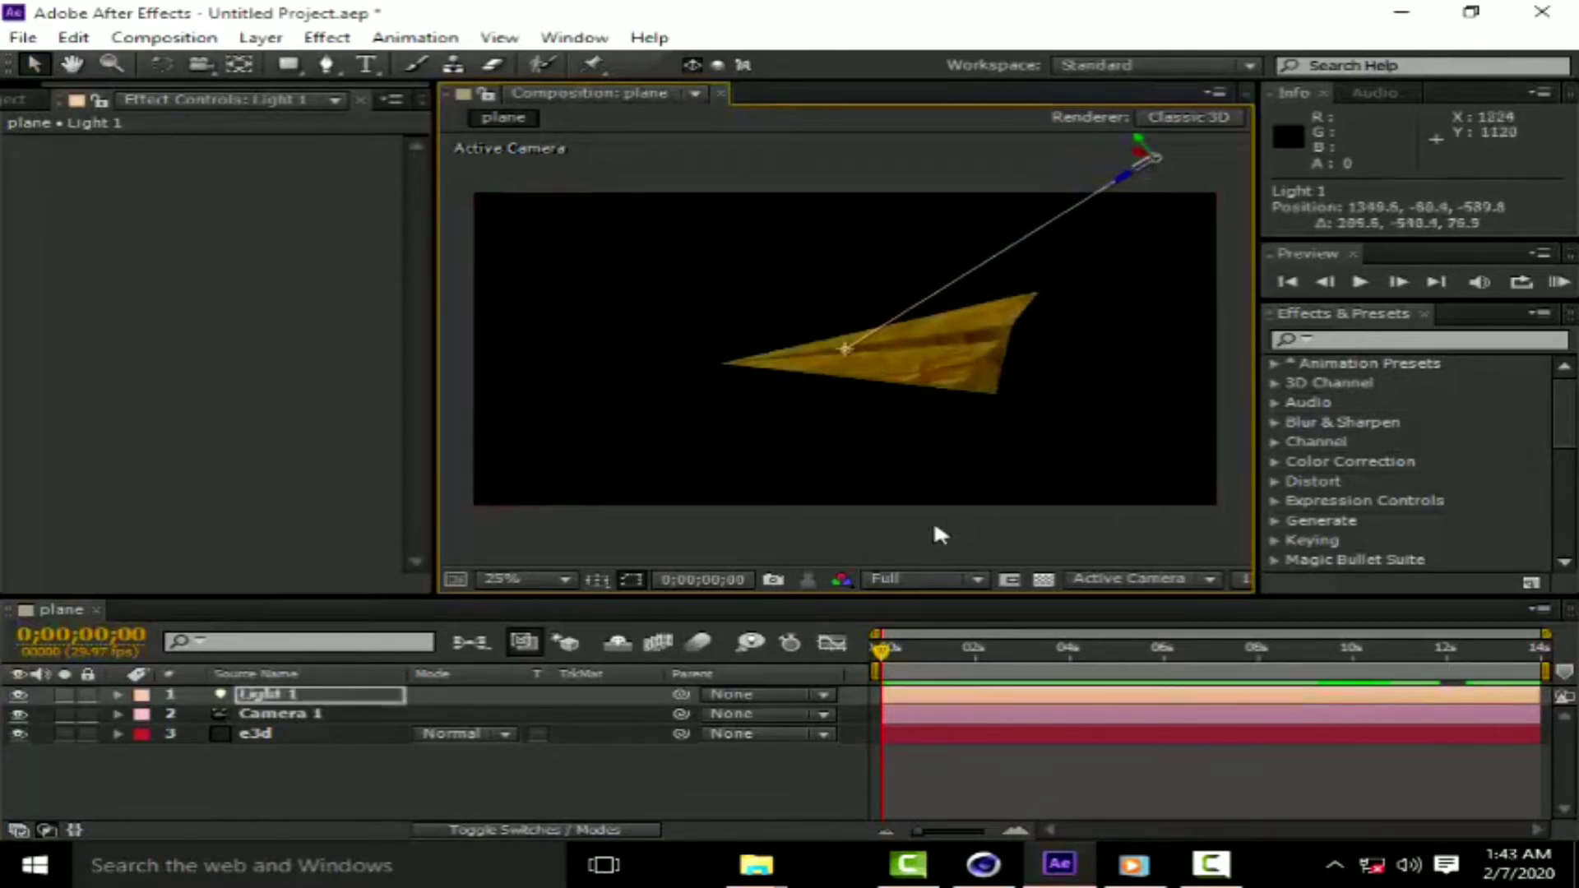
Add Light 2 with Light Type set to Ambient.
left_click(261, 37)
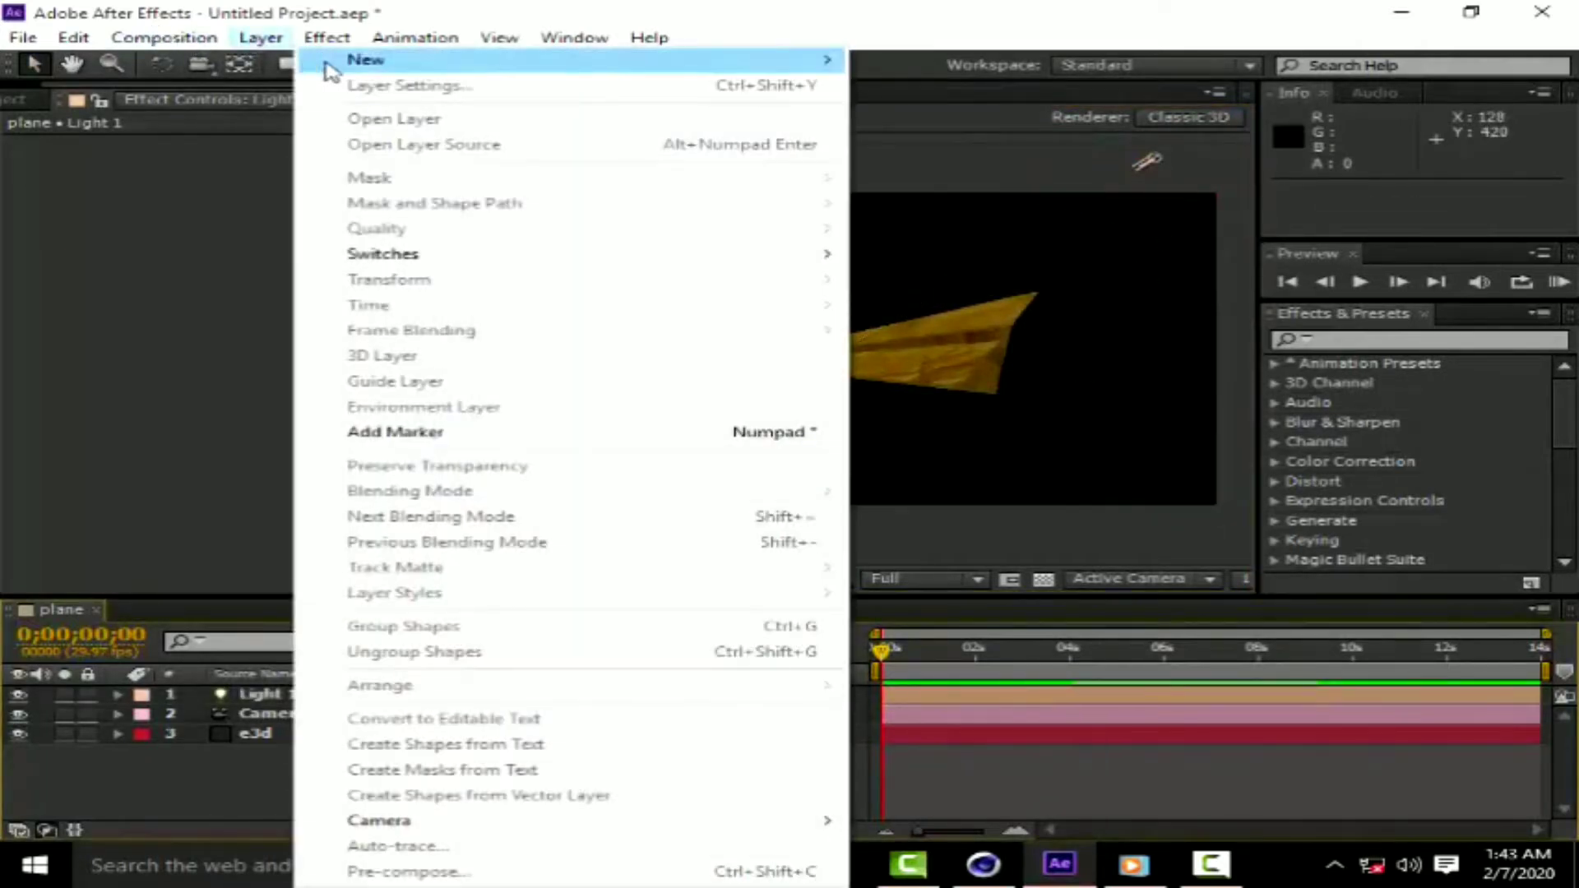
mouse_move(370, 59)
left_click(946, 113)
left_click(822, 237)
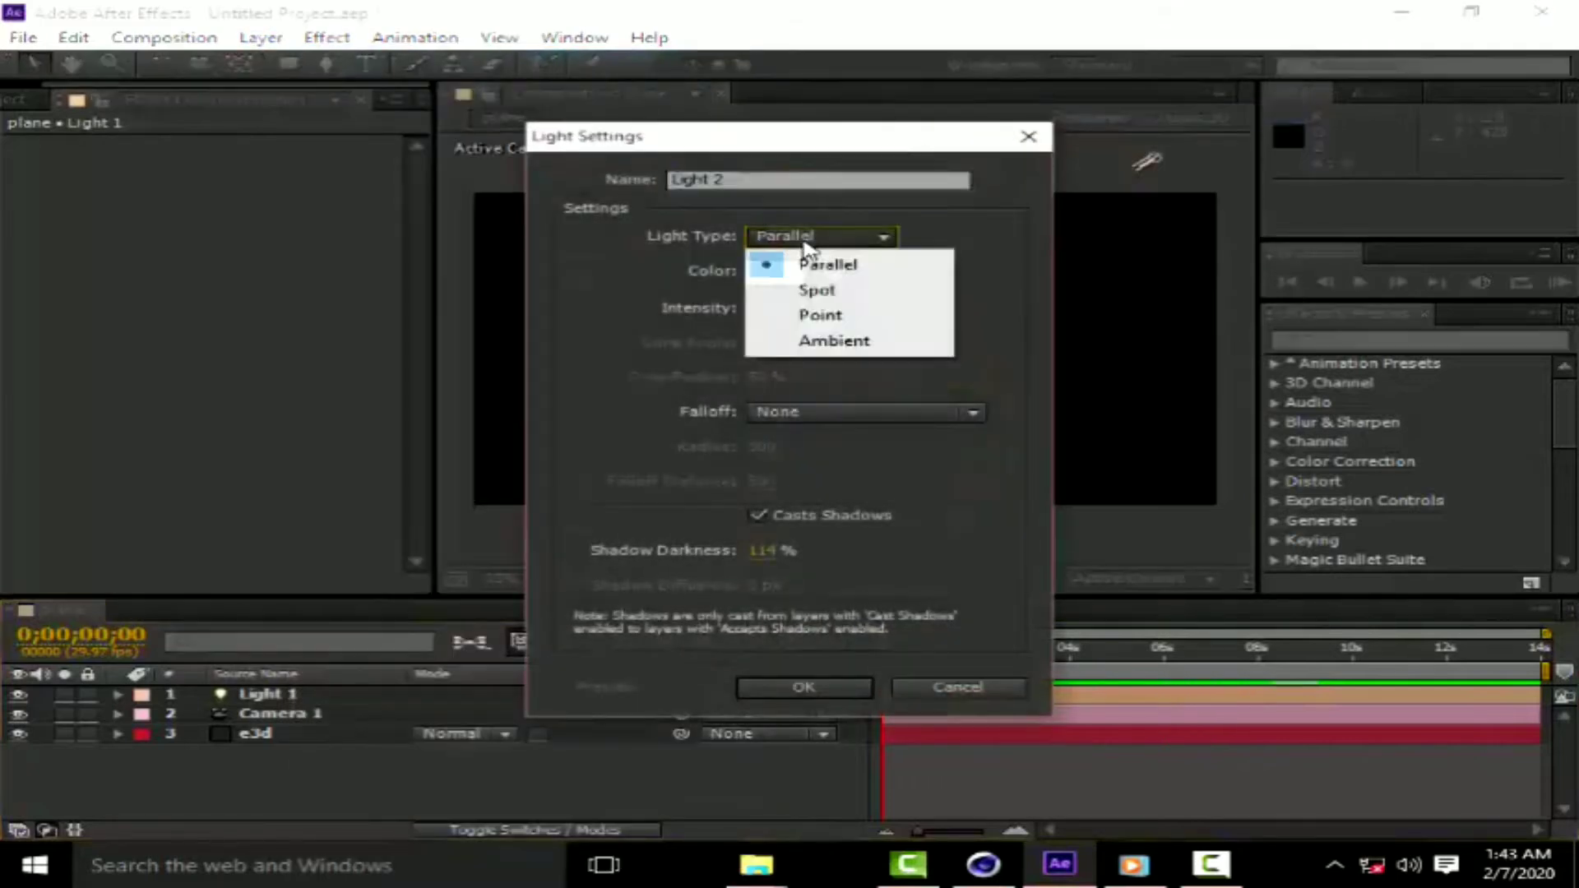
left_click(826, 342)
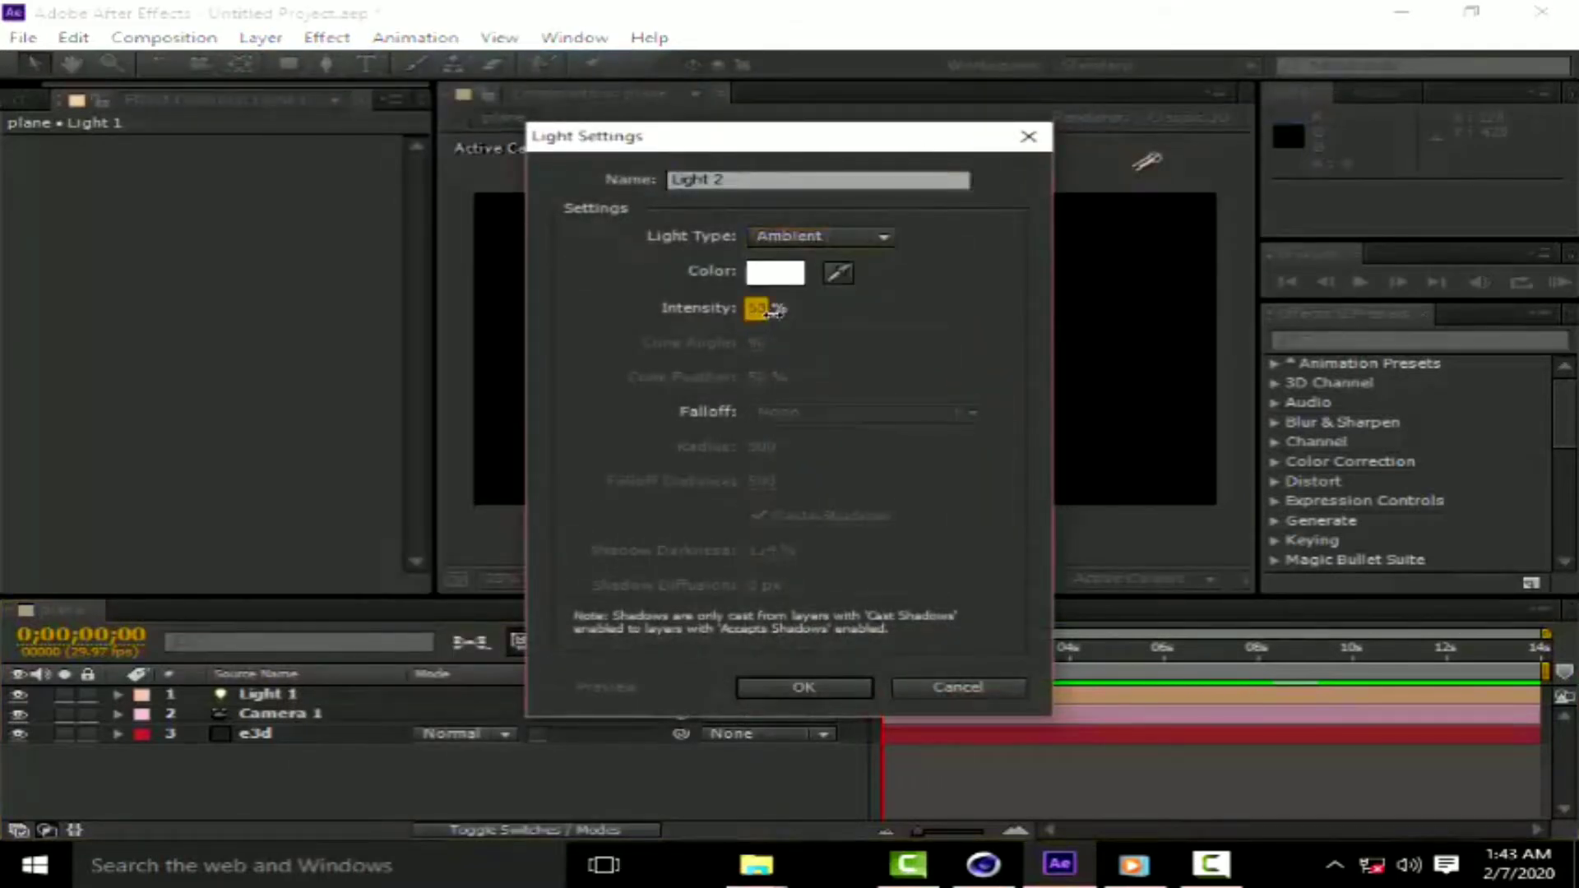
left_click(797, 684)
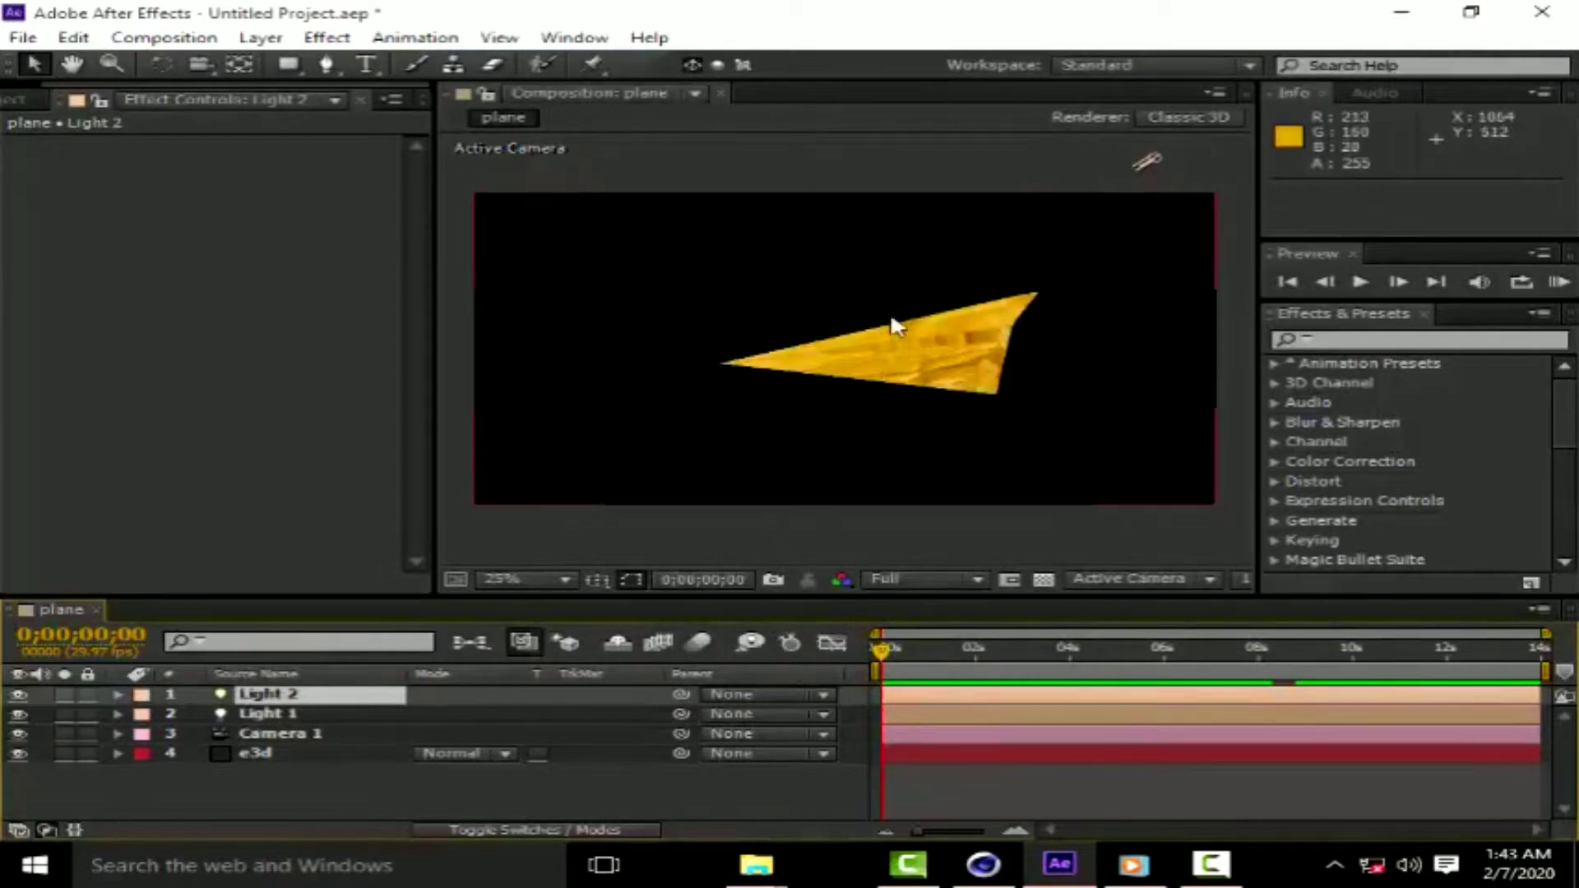
Create Comp 1 with the default HDTV 1080 composition settings.
left_click(251, 765)
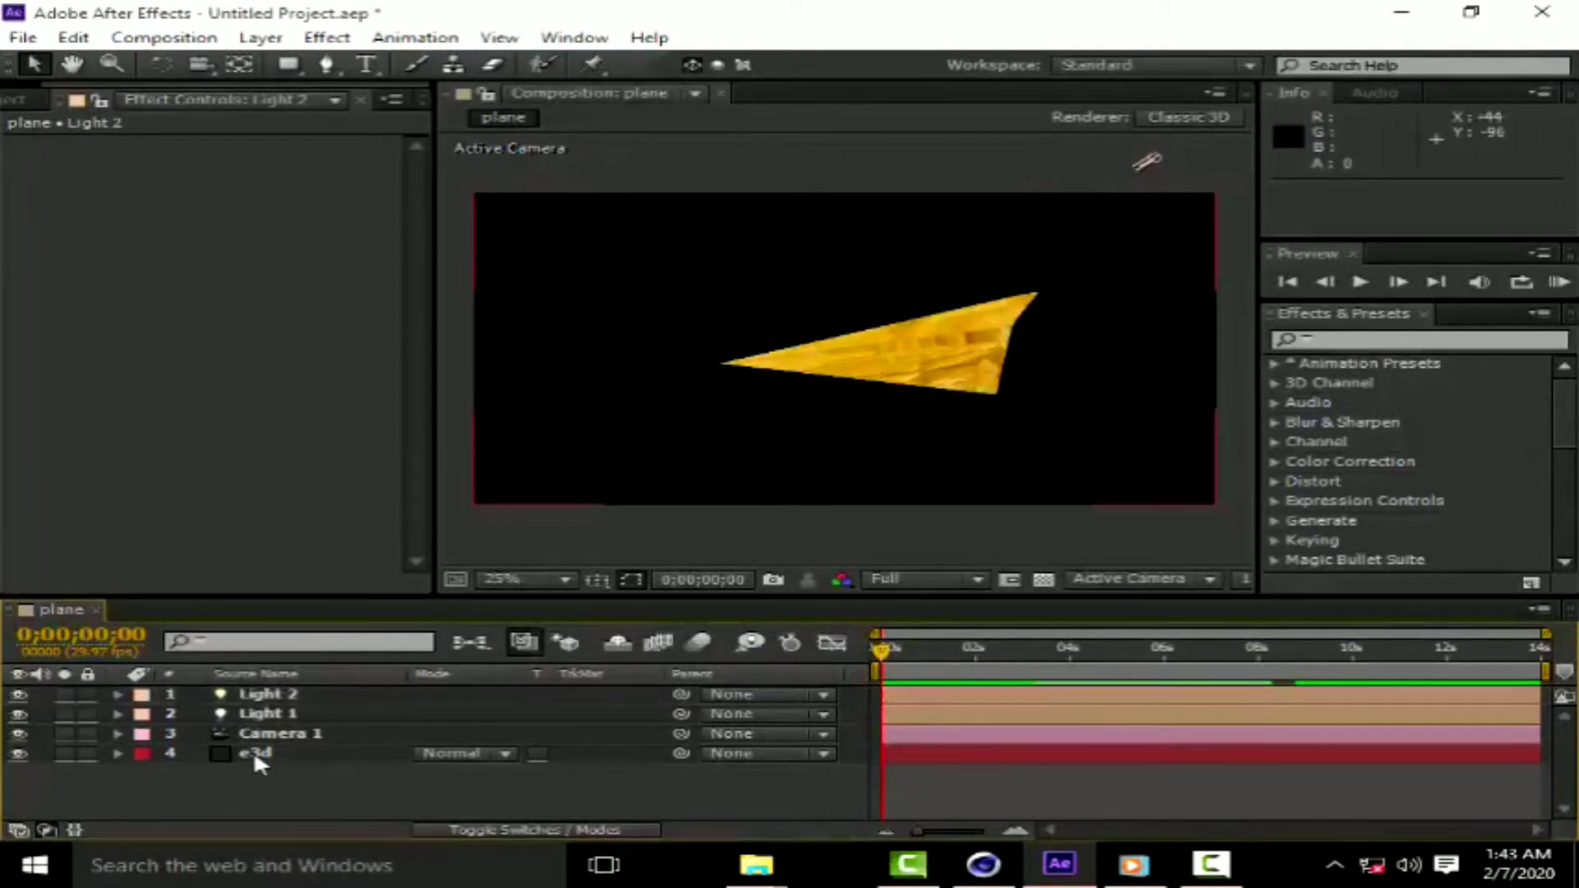
left_click(254, 750)
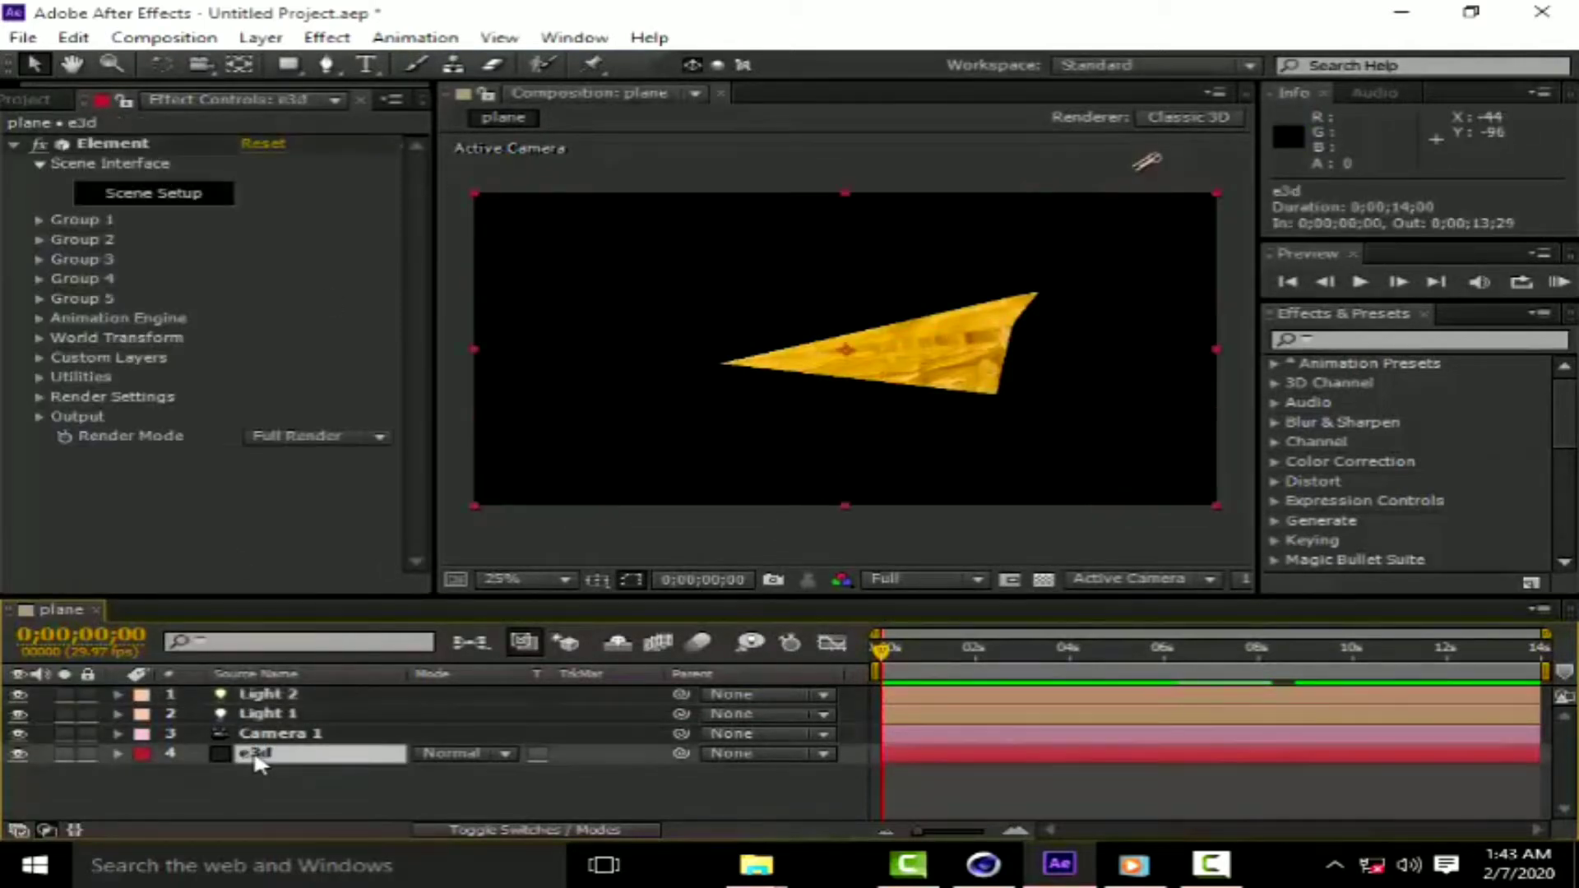
left_click(47, 100)
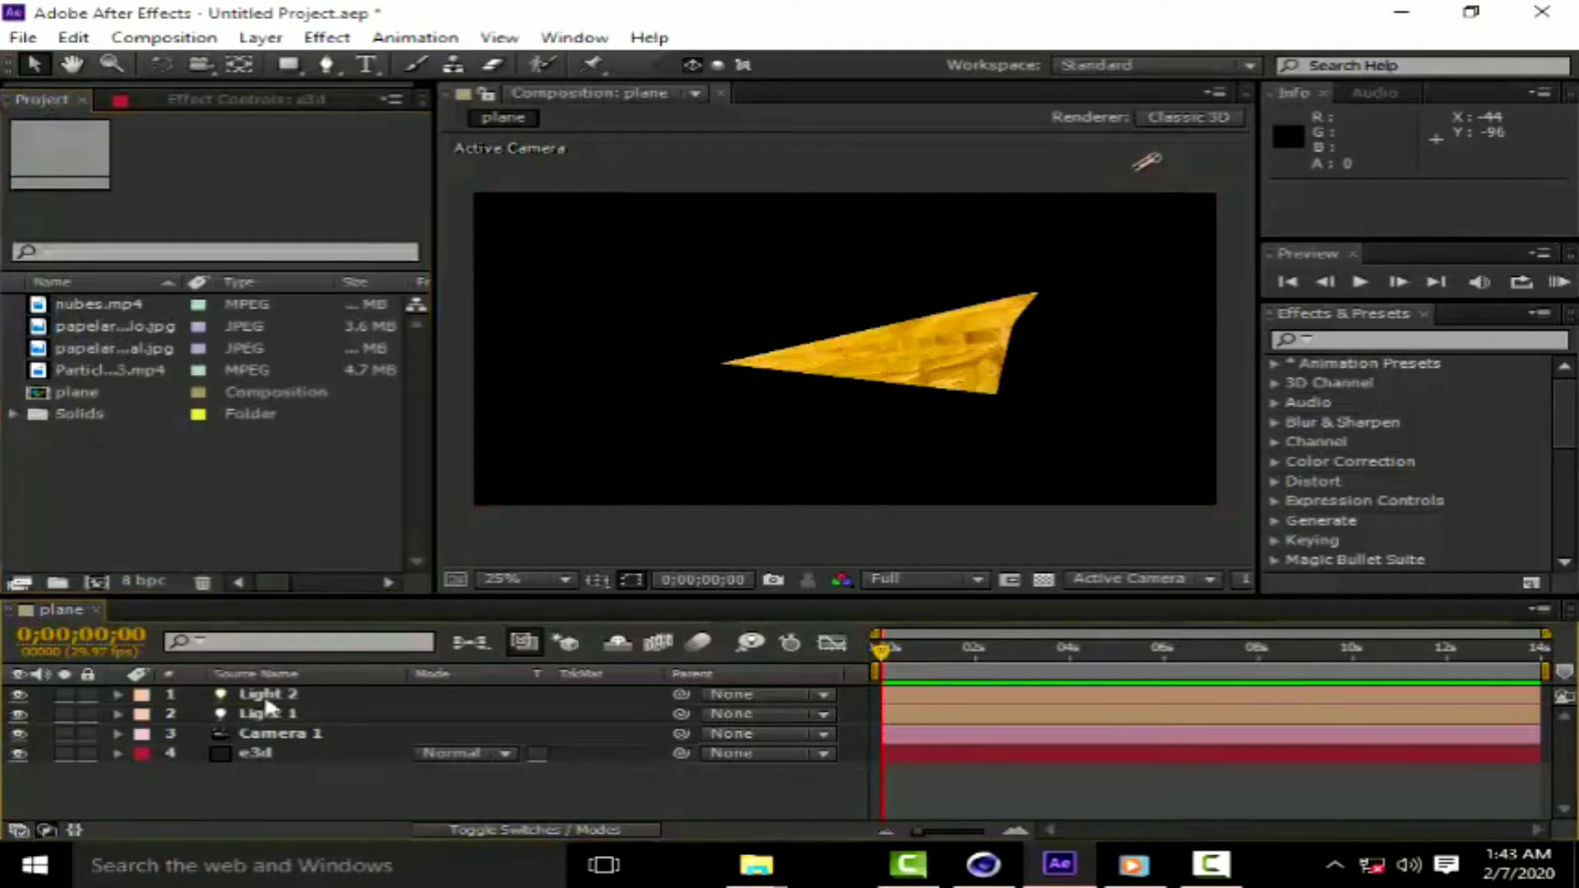
left_click(91, 580)
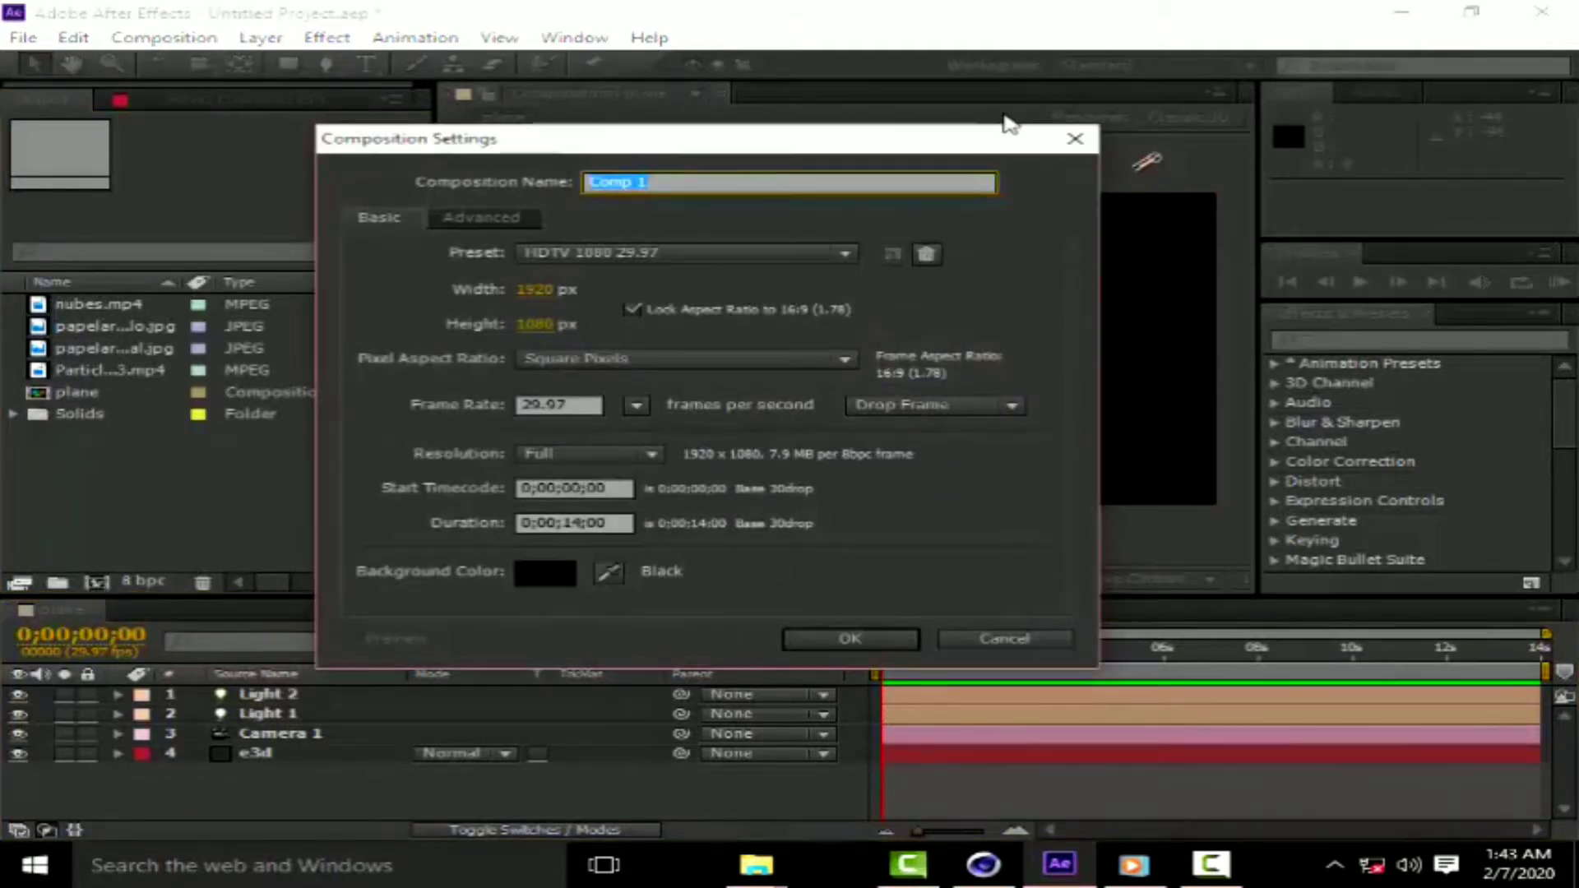
left_click_drag(943, 146, 991, 139)
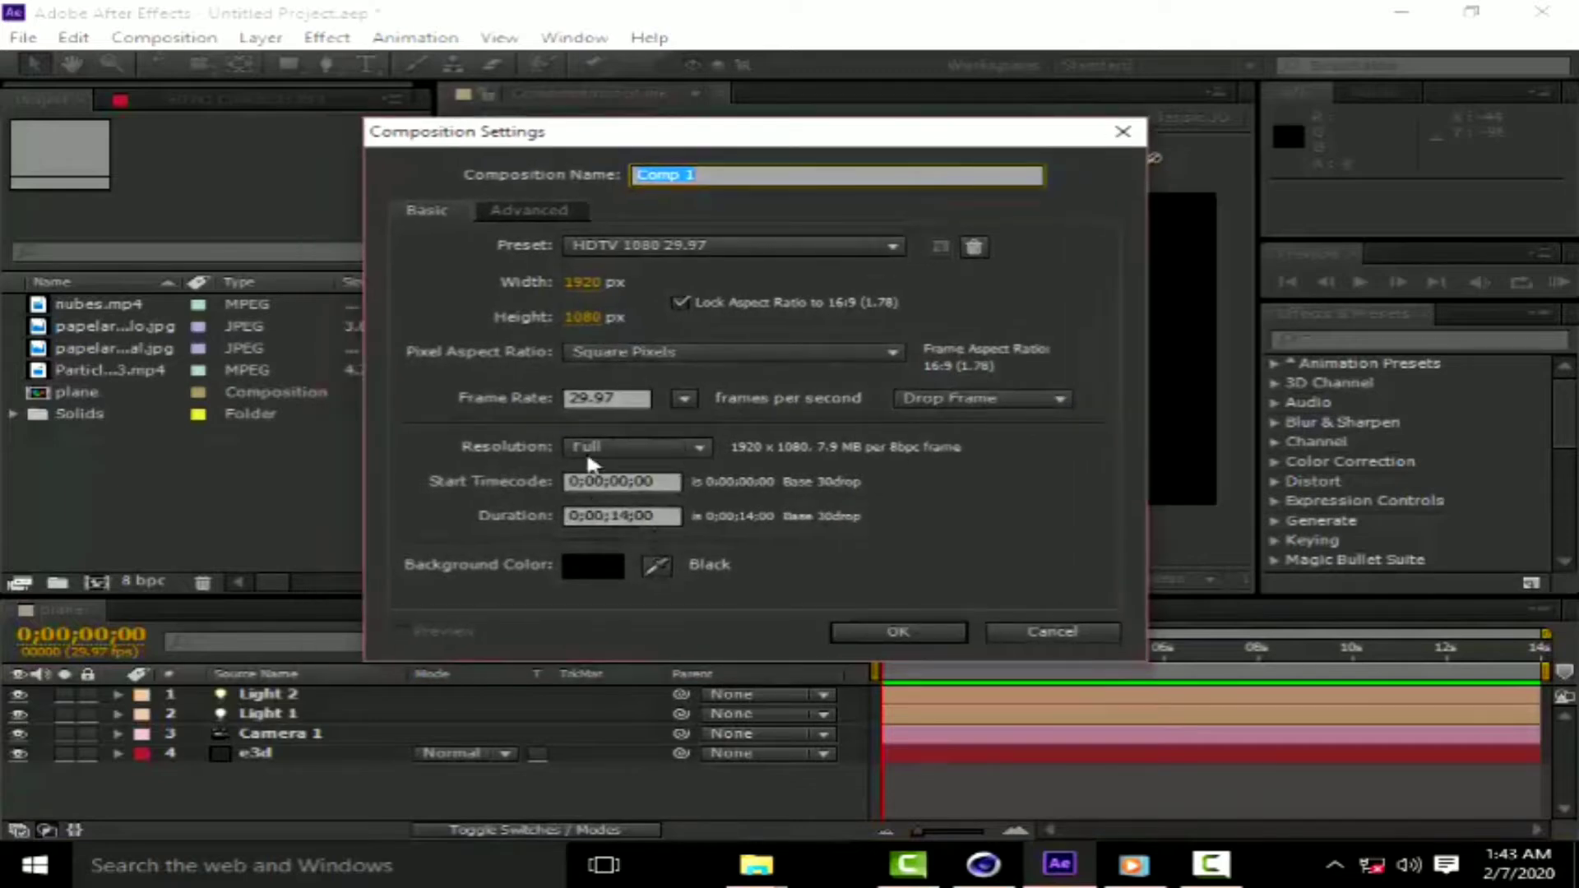
left_click(870, 629)
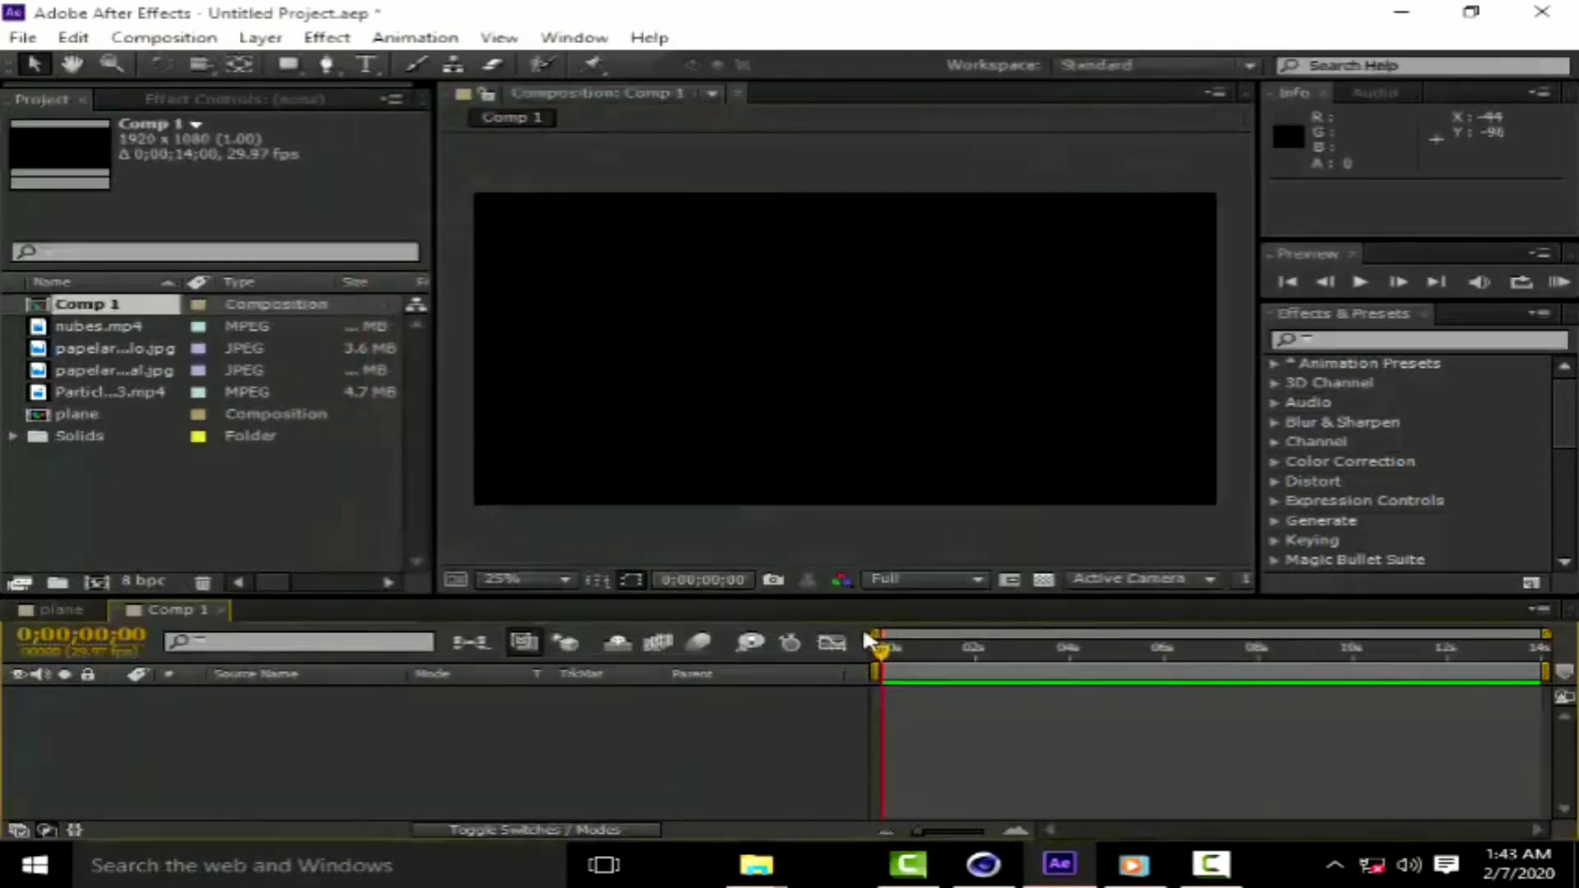
Drag papelarrugadoamarillo.jpg from the Project panel into Comp 1's timeline.
left_click(72, 328)
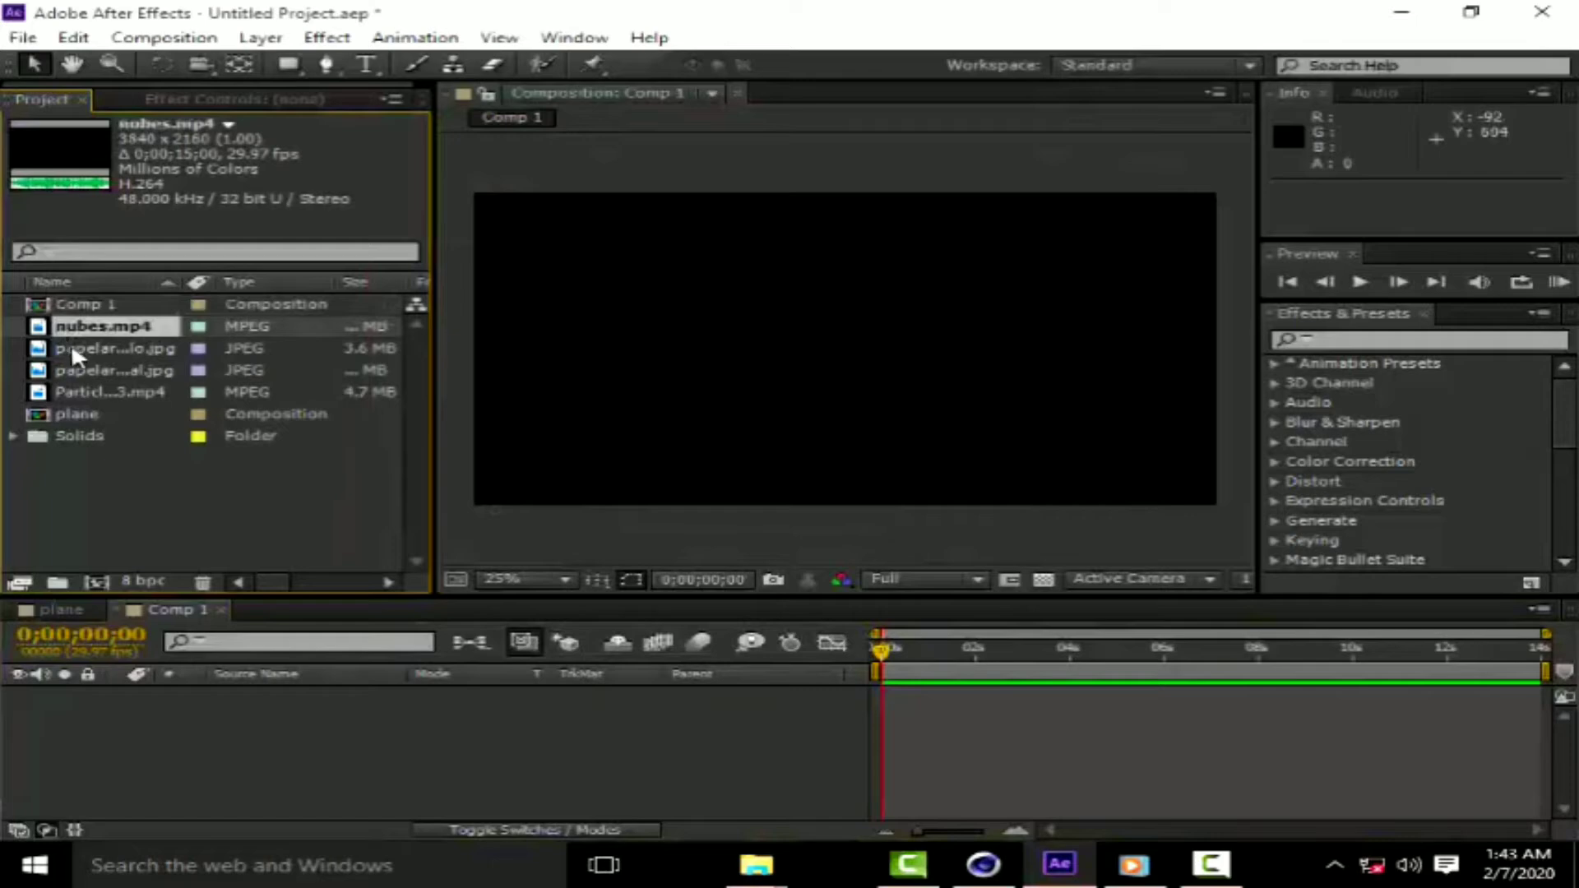
left_click(70, 350)
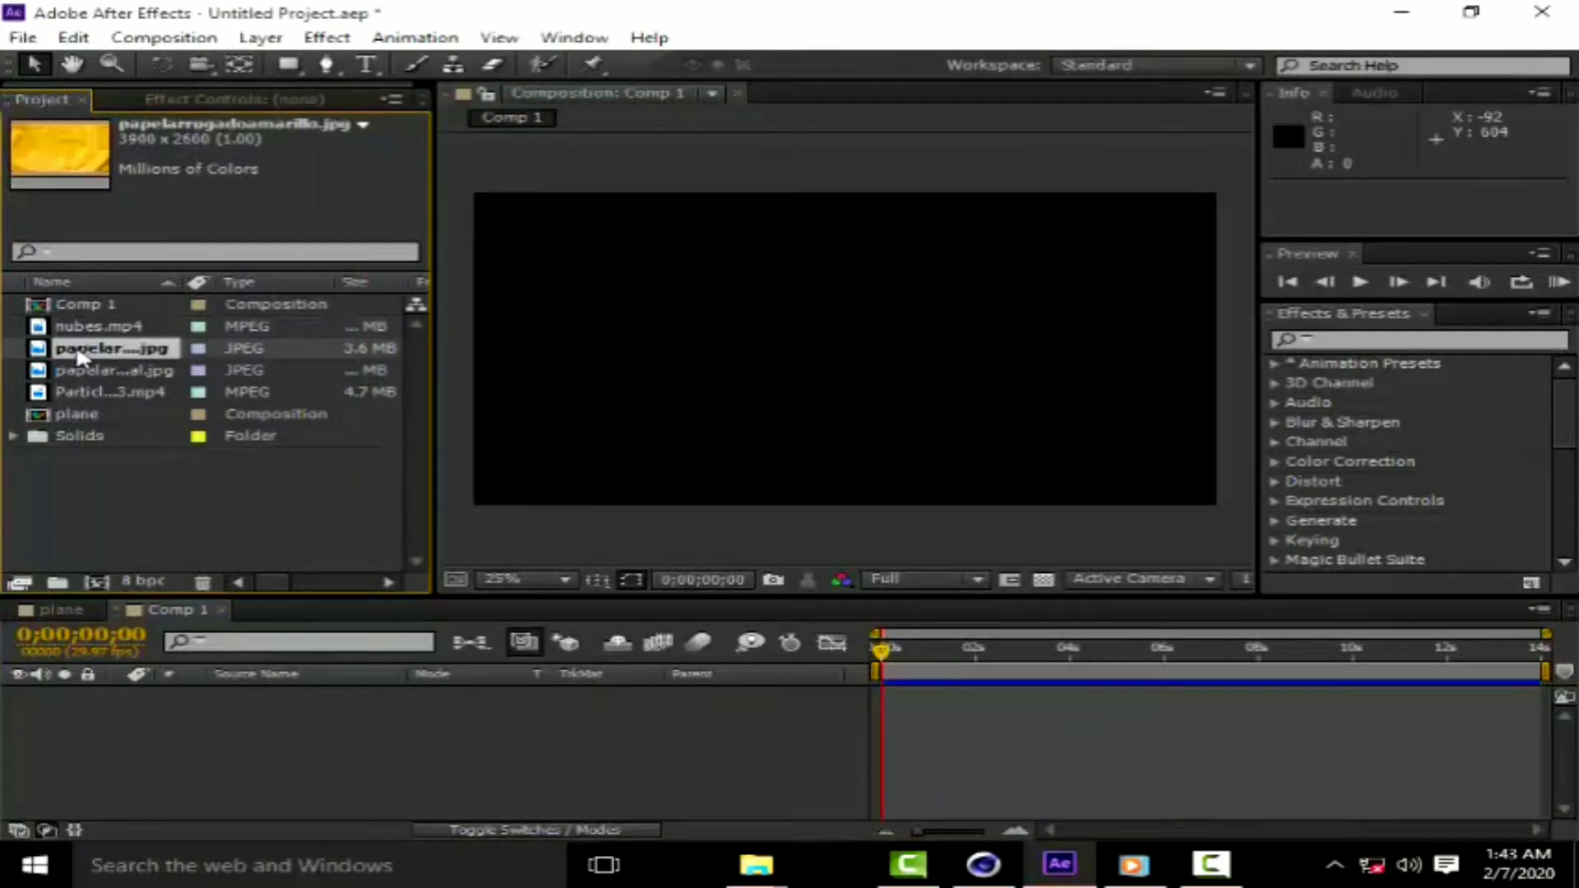
left_click_drag(80, 350, 204, 726)
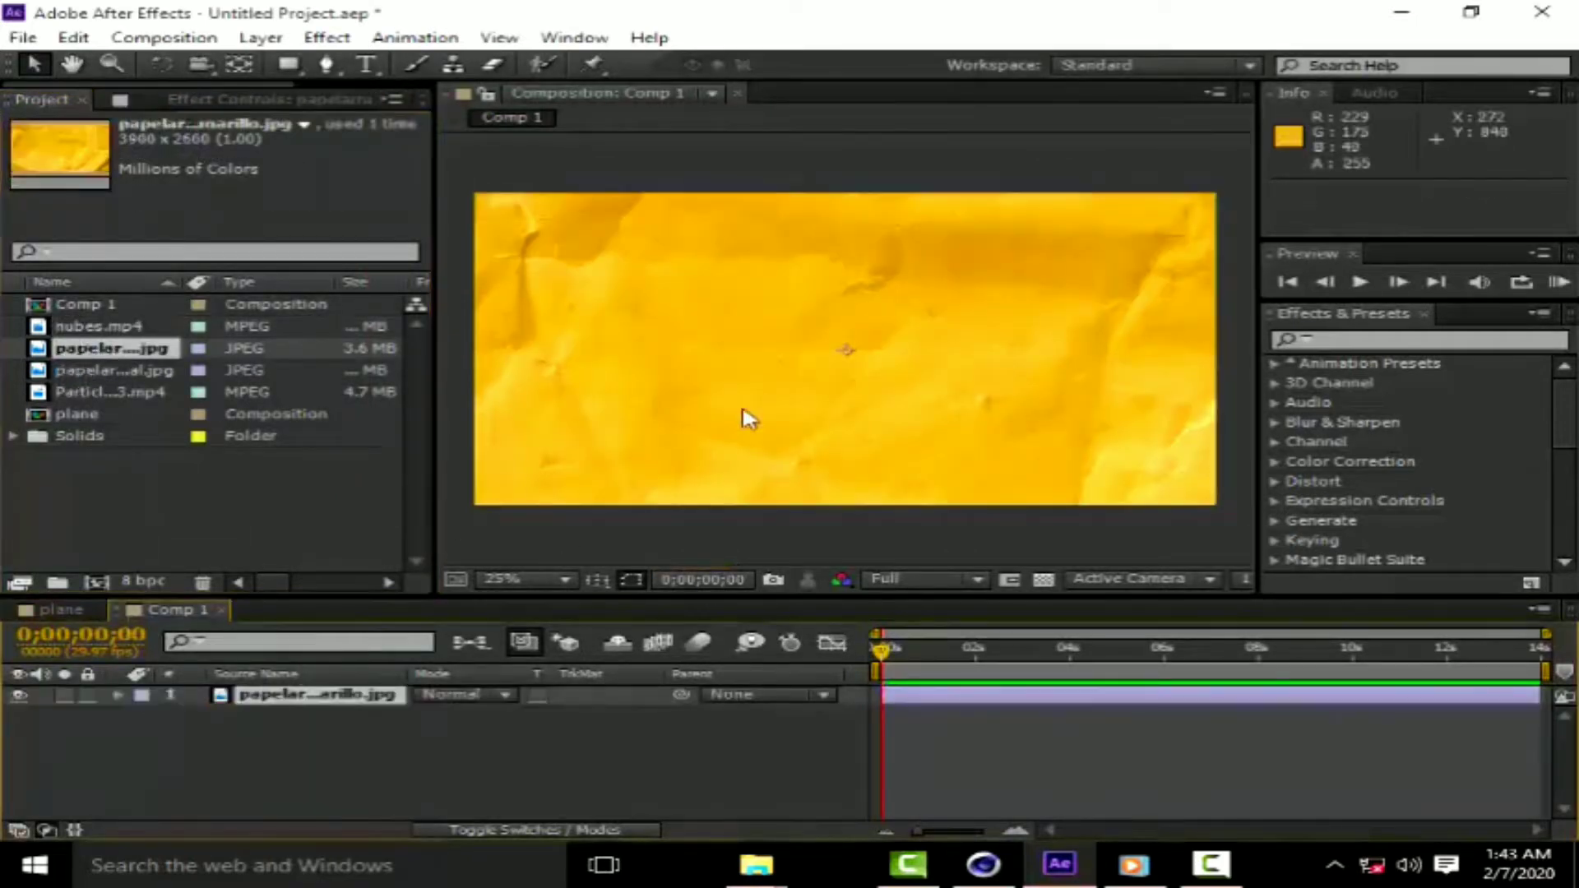
mouse_move(732, 875)
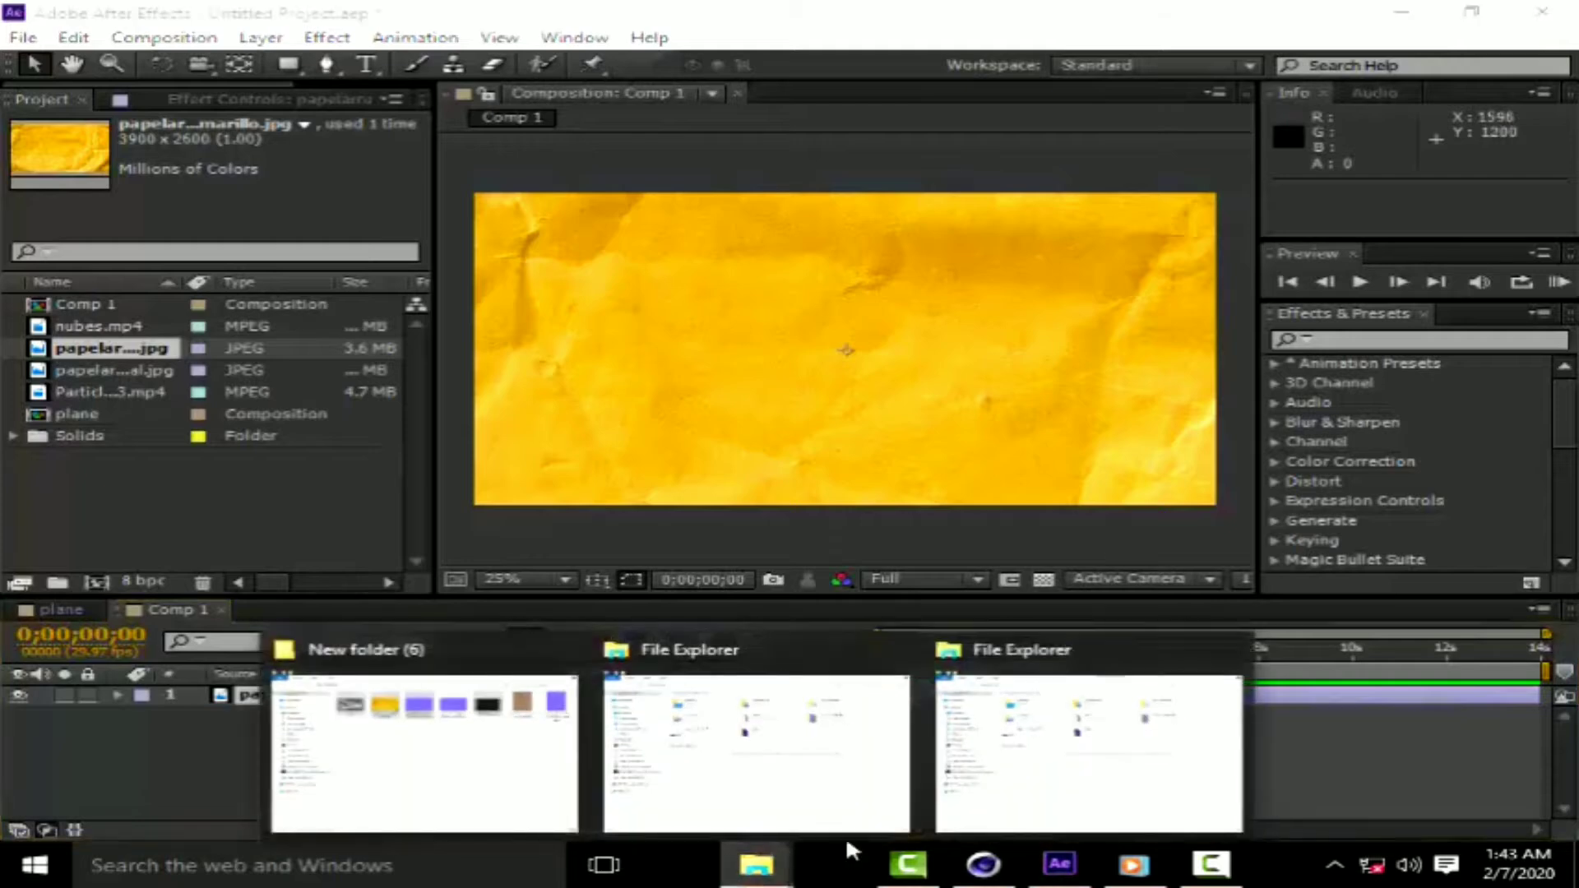
left_click(487, 727)
right_click(586, 177)
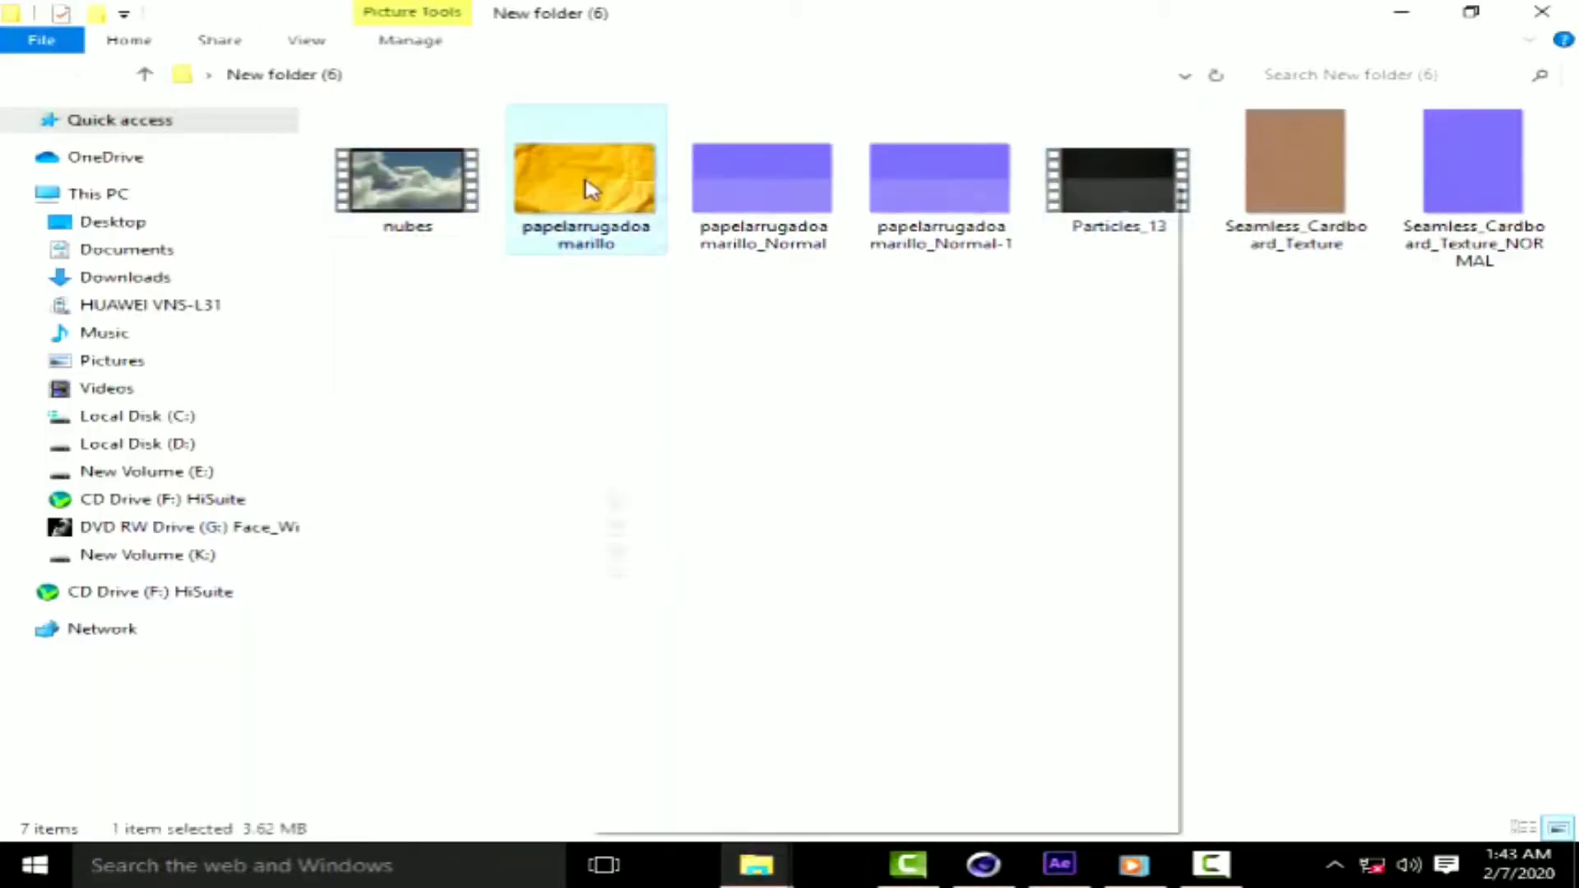
left_click(671, 814)
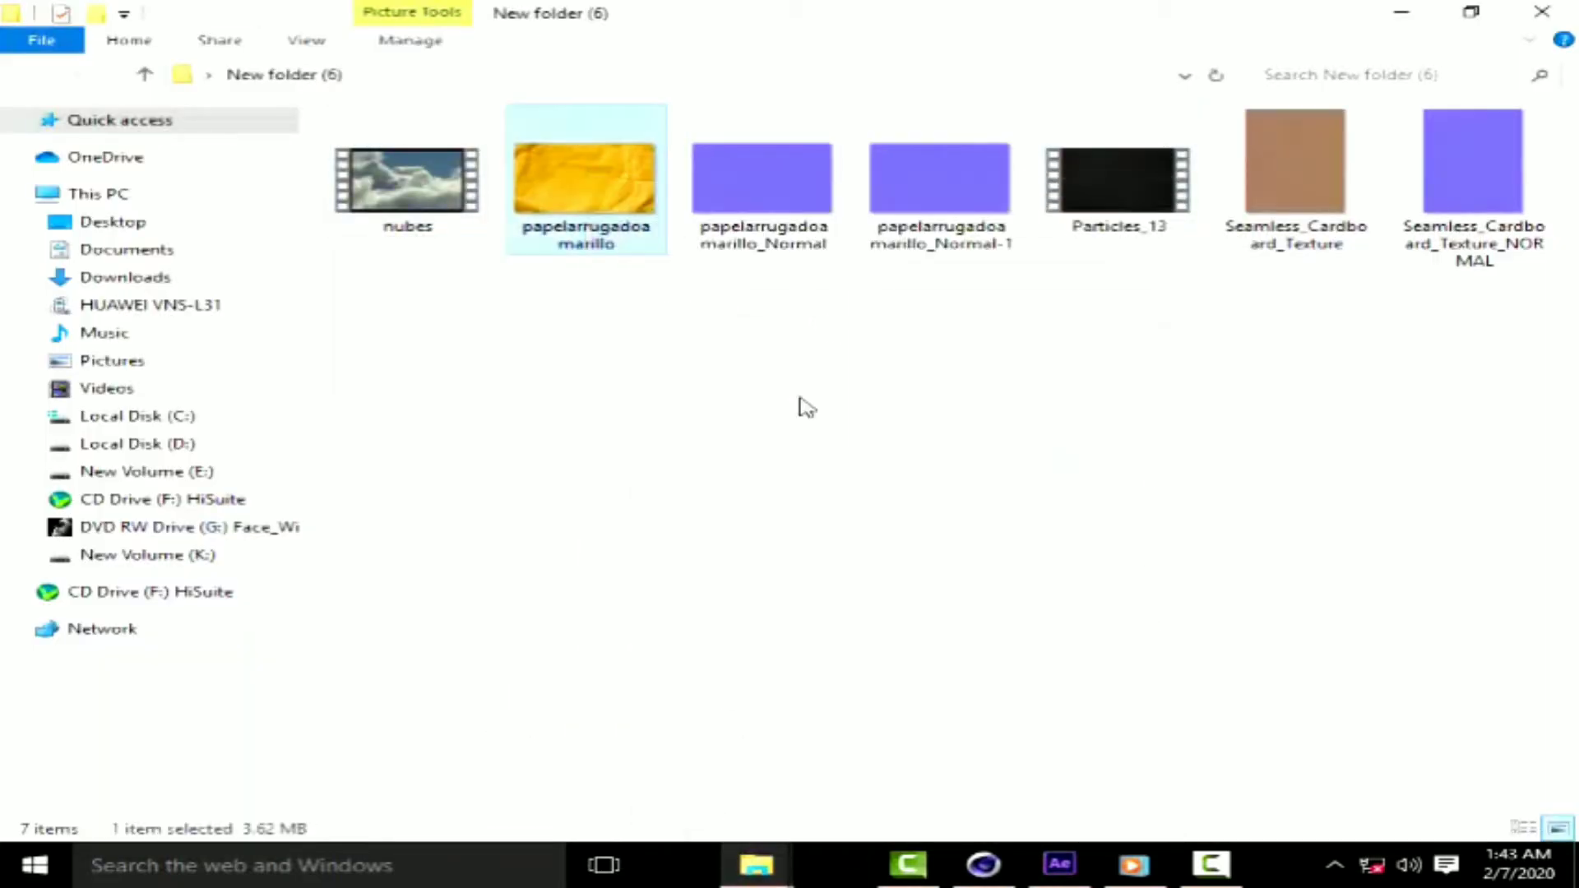
left_click(790, 235)
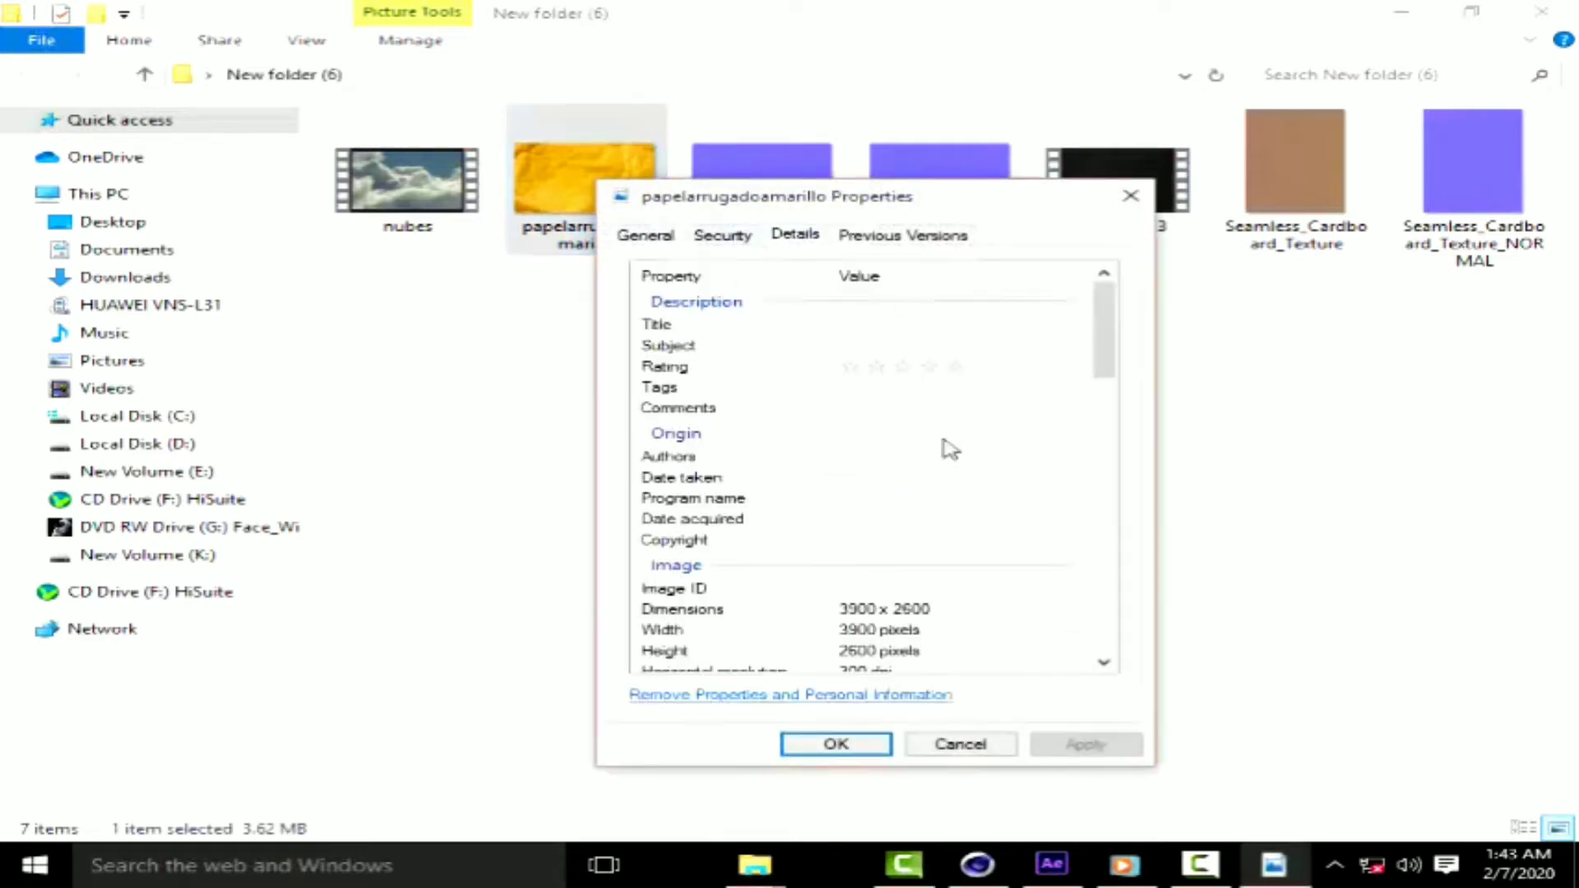
left_click(929, 609)
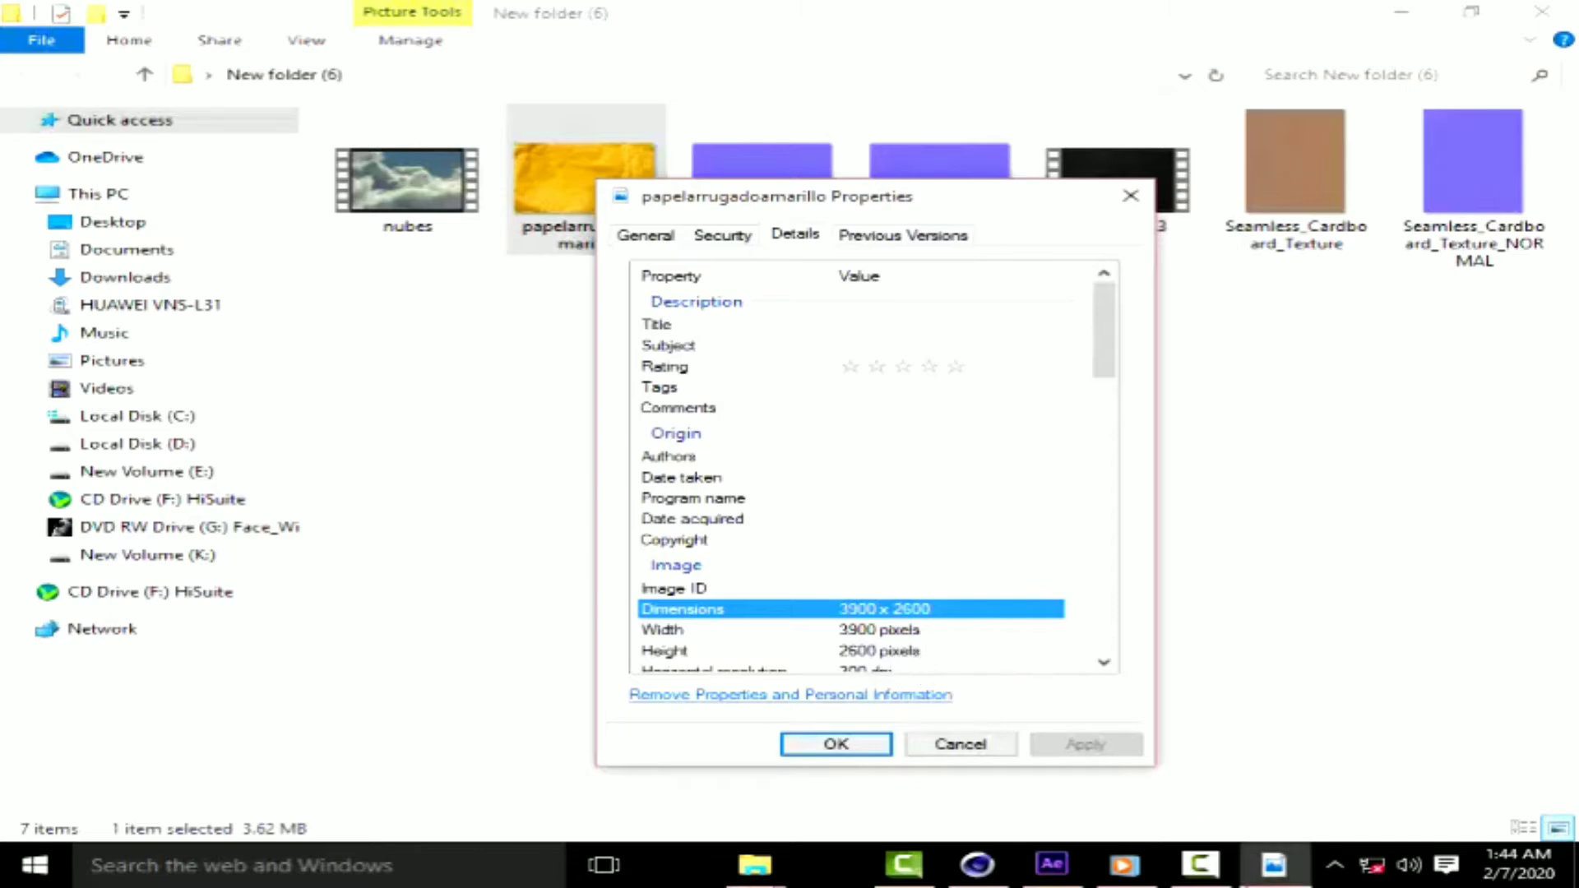
left_click(1051, 865)
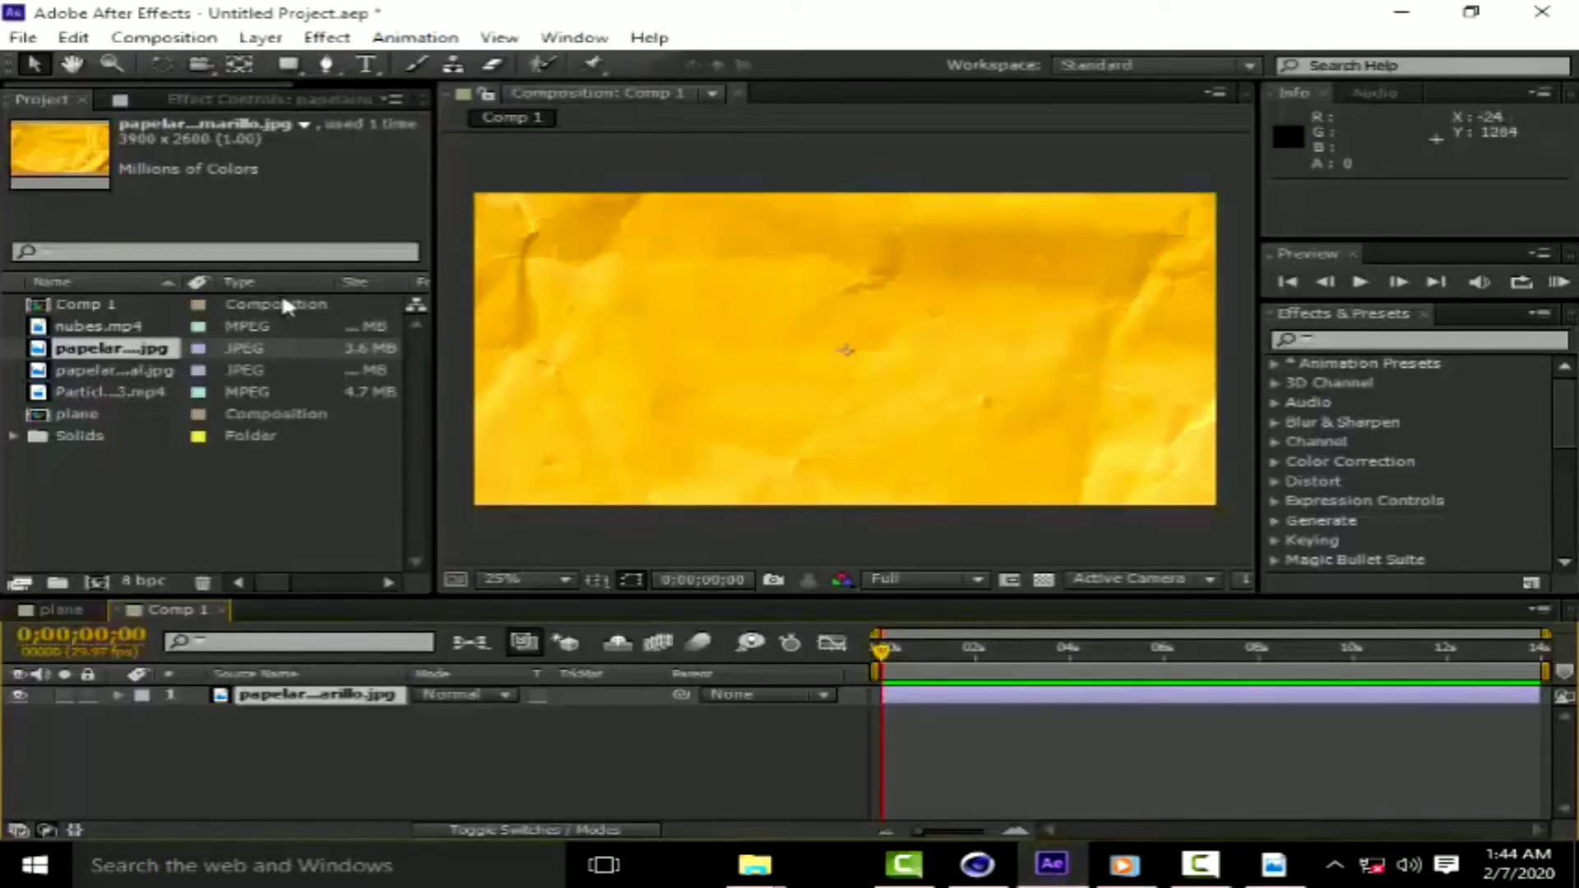
Resize Comp 1 in Composition Settings to 3900 pixels wide to match the paper image.
left_click(185, 39)
left_click(221, 94)
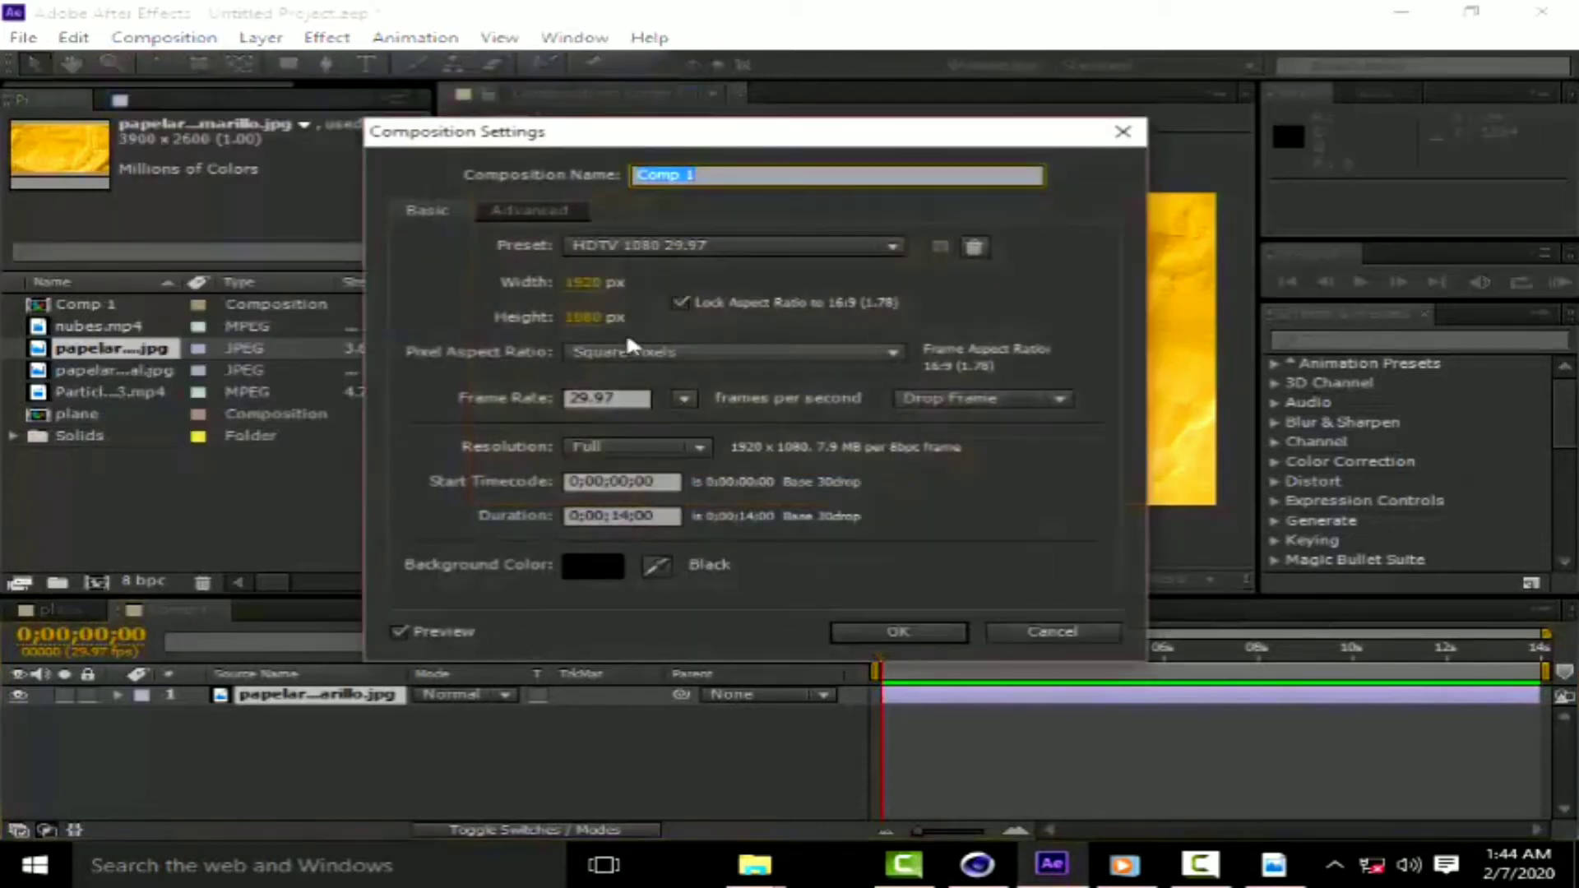
left_click(588, 282)
type("3900")
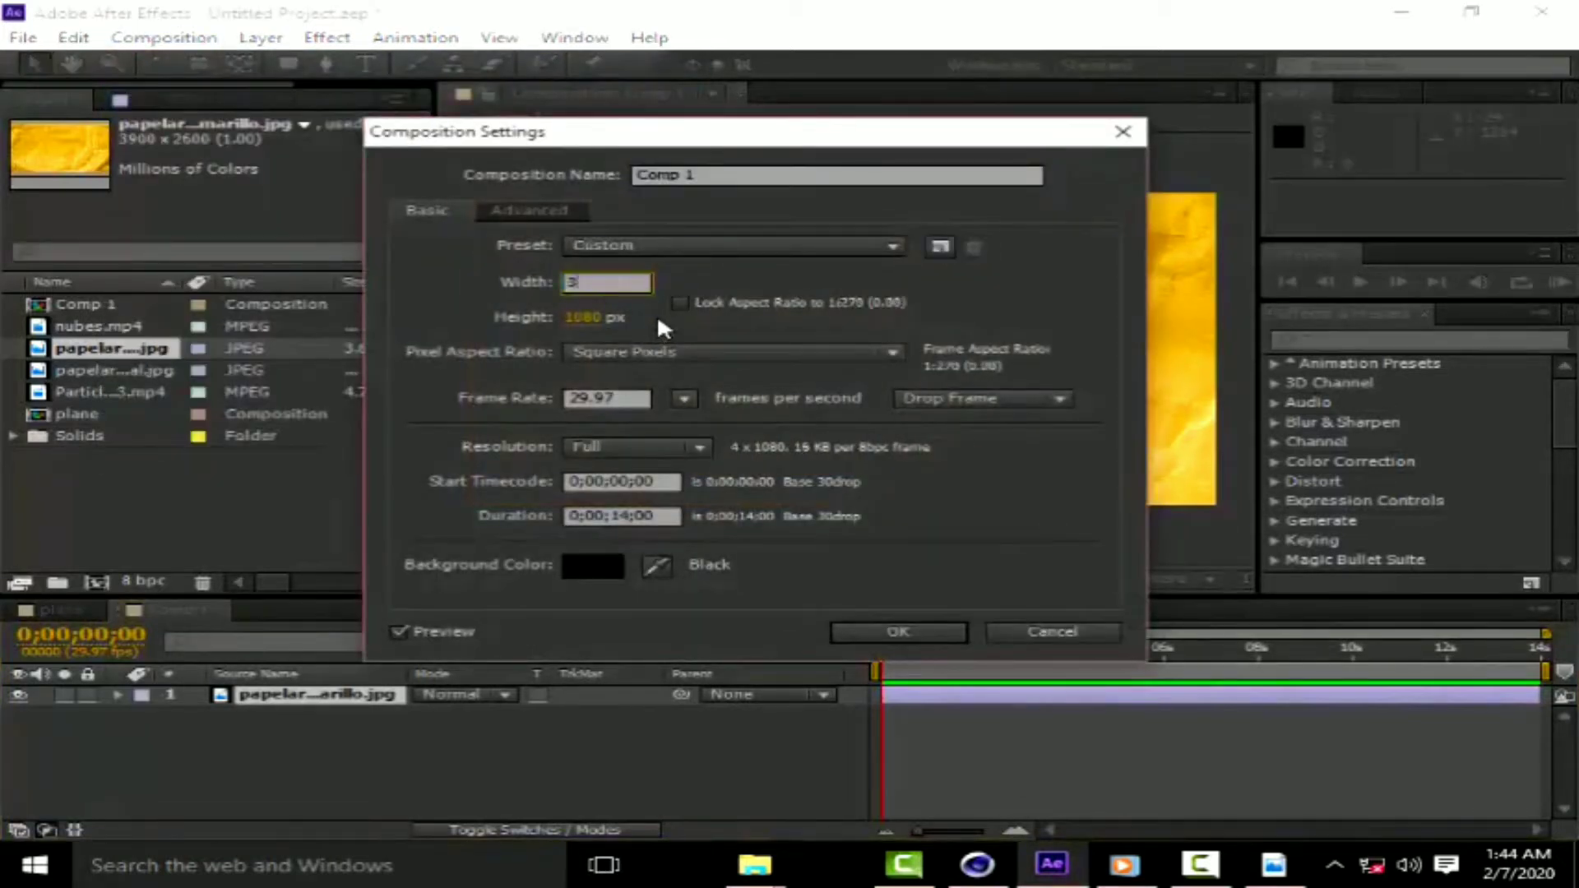
left_click(597, 327)
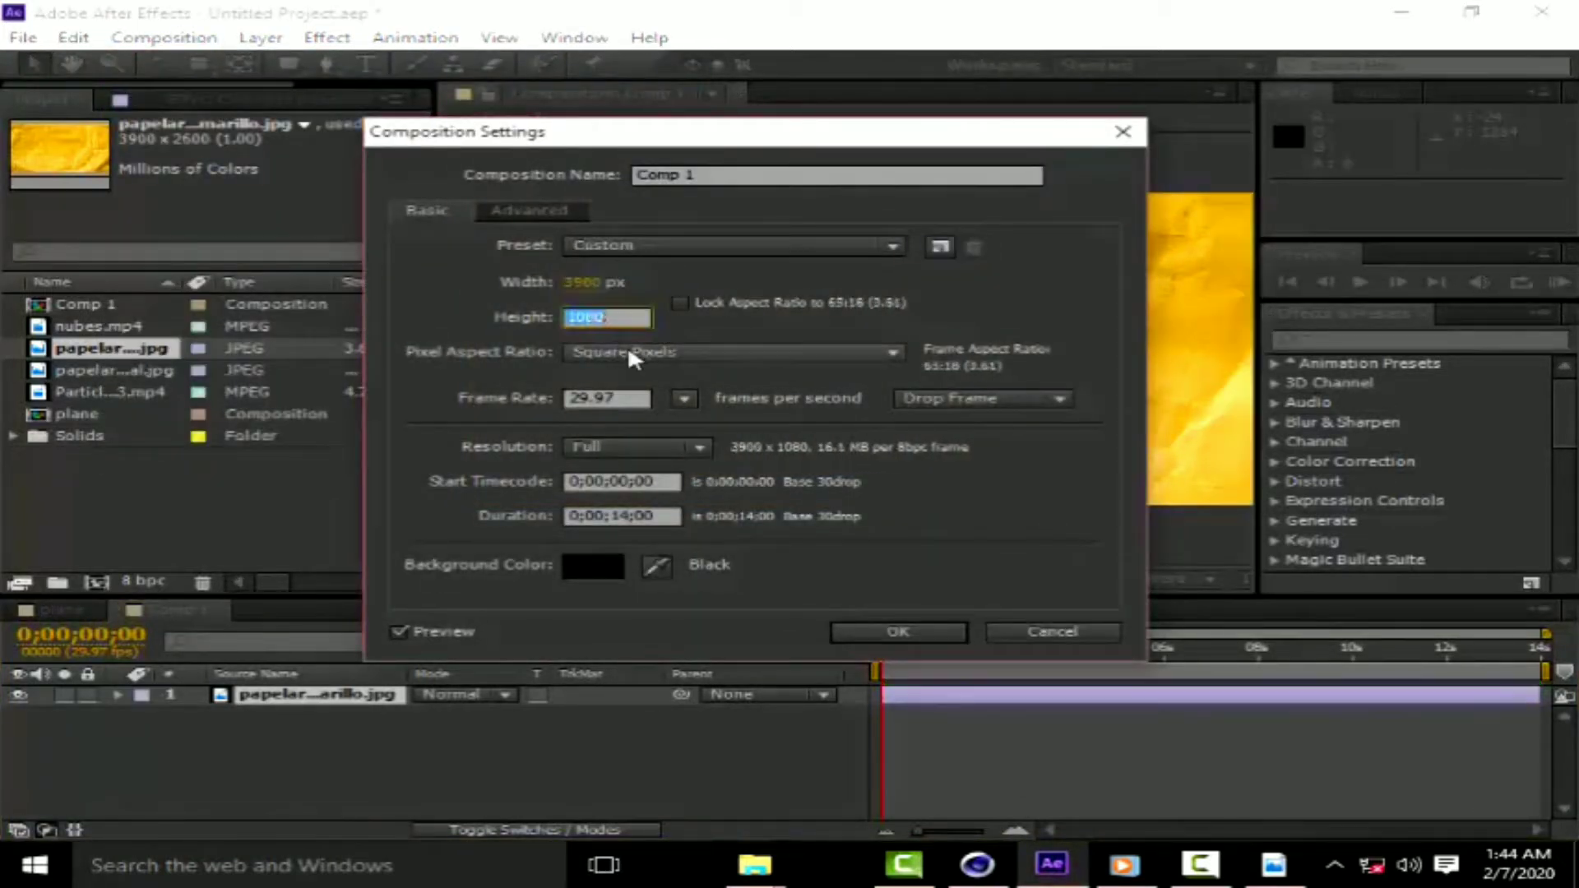
type("4")
type("6")
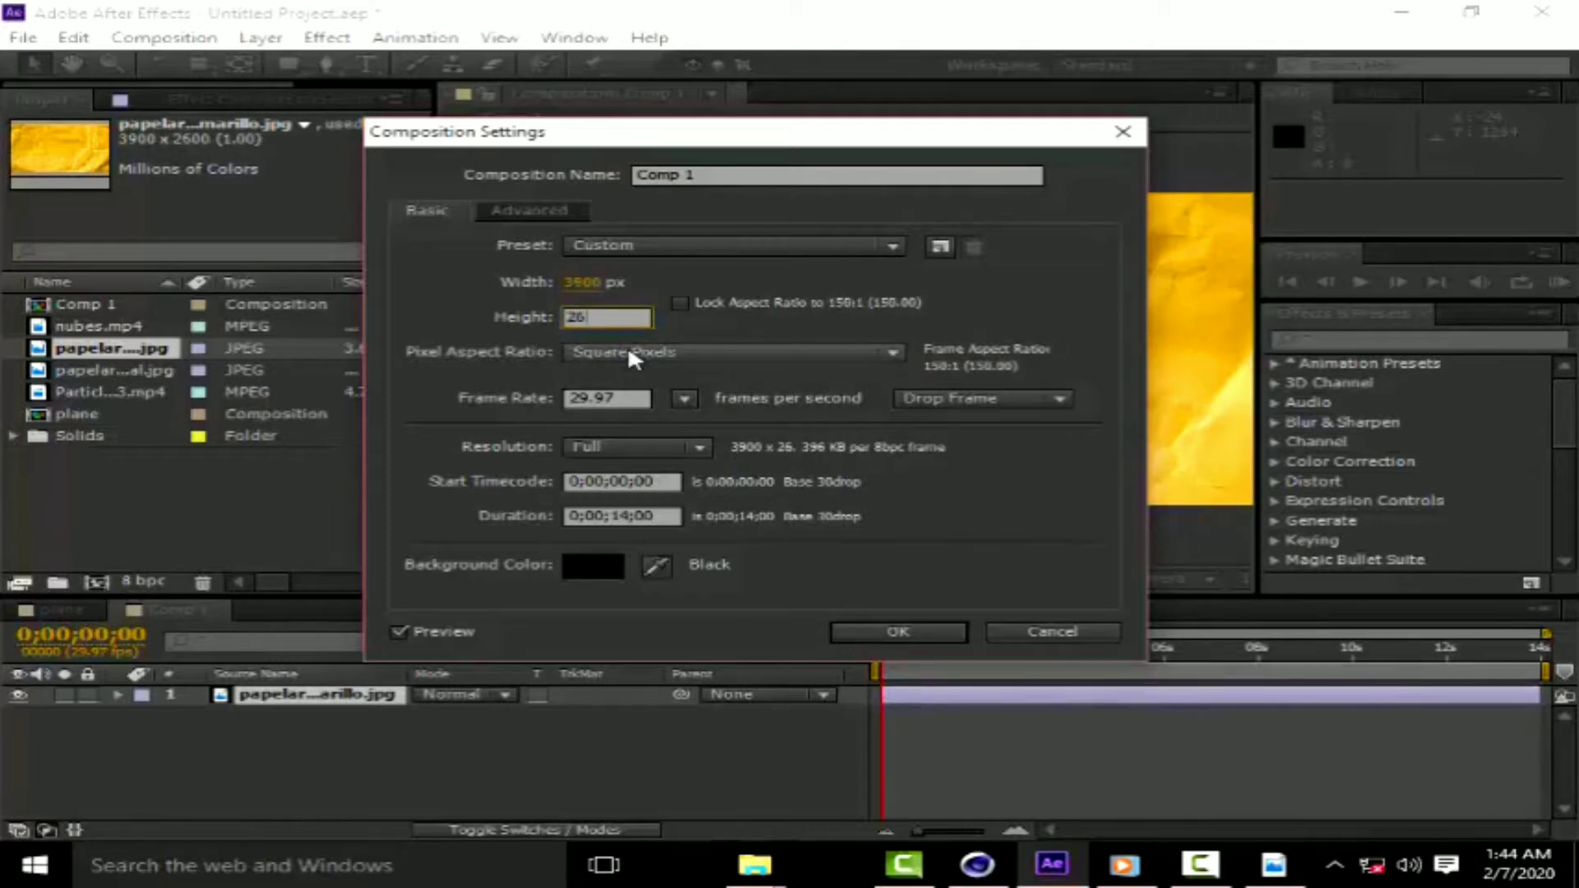
type("00")
left_click(874, 629)
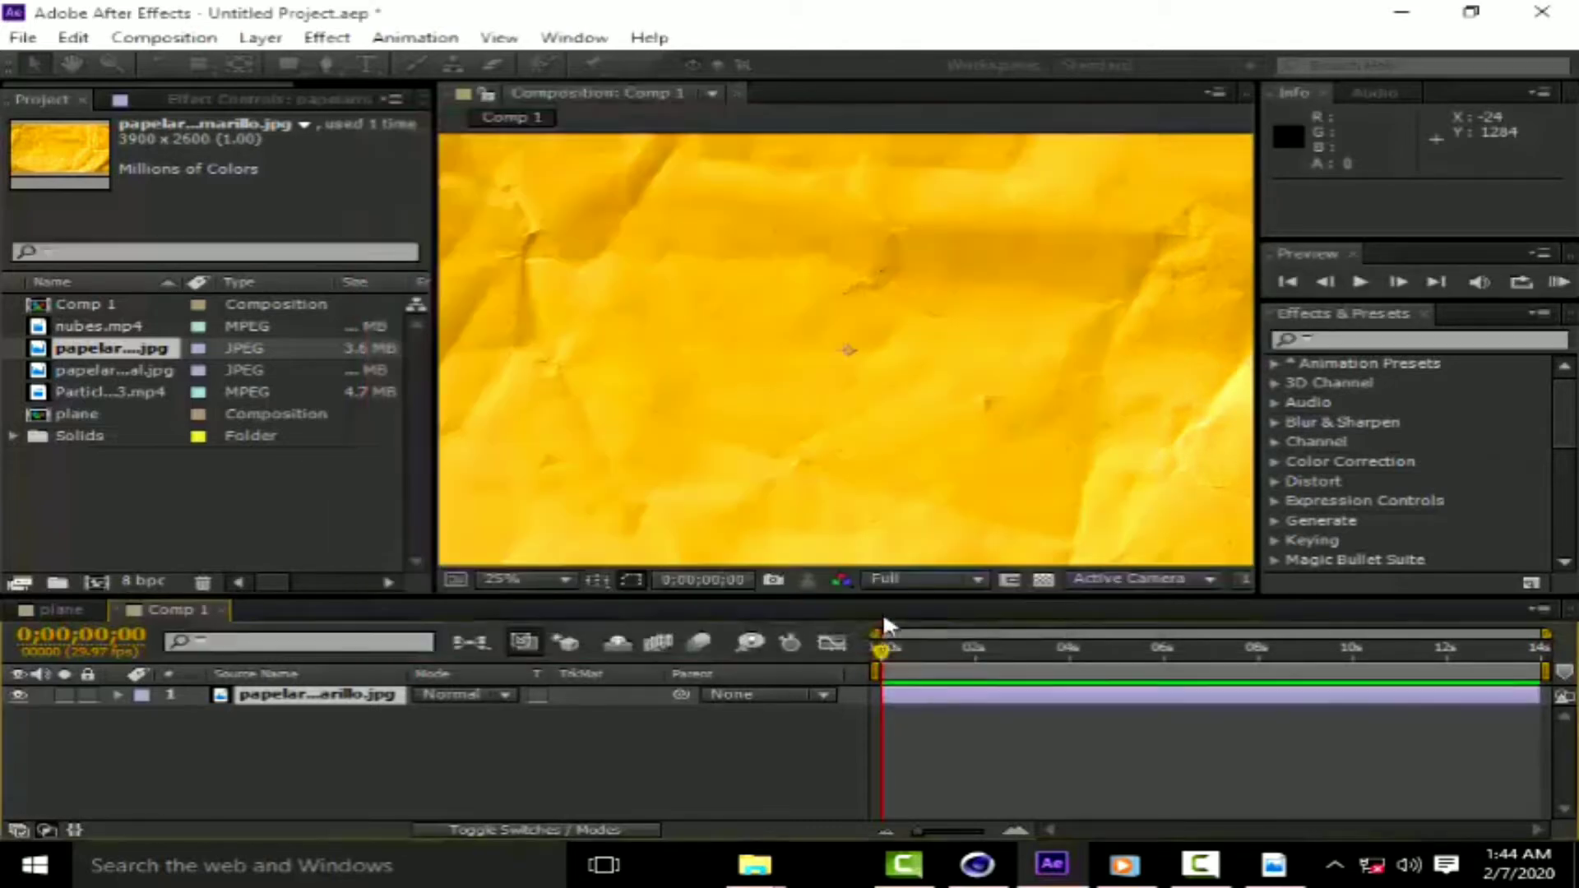
left_click(409, 787)
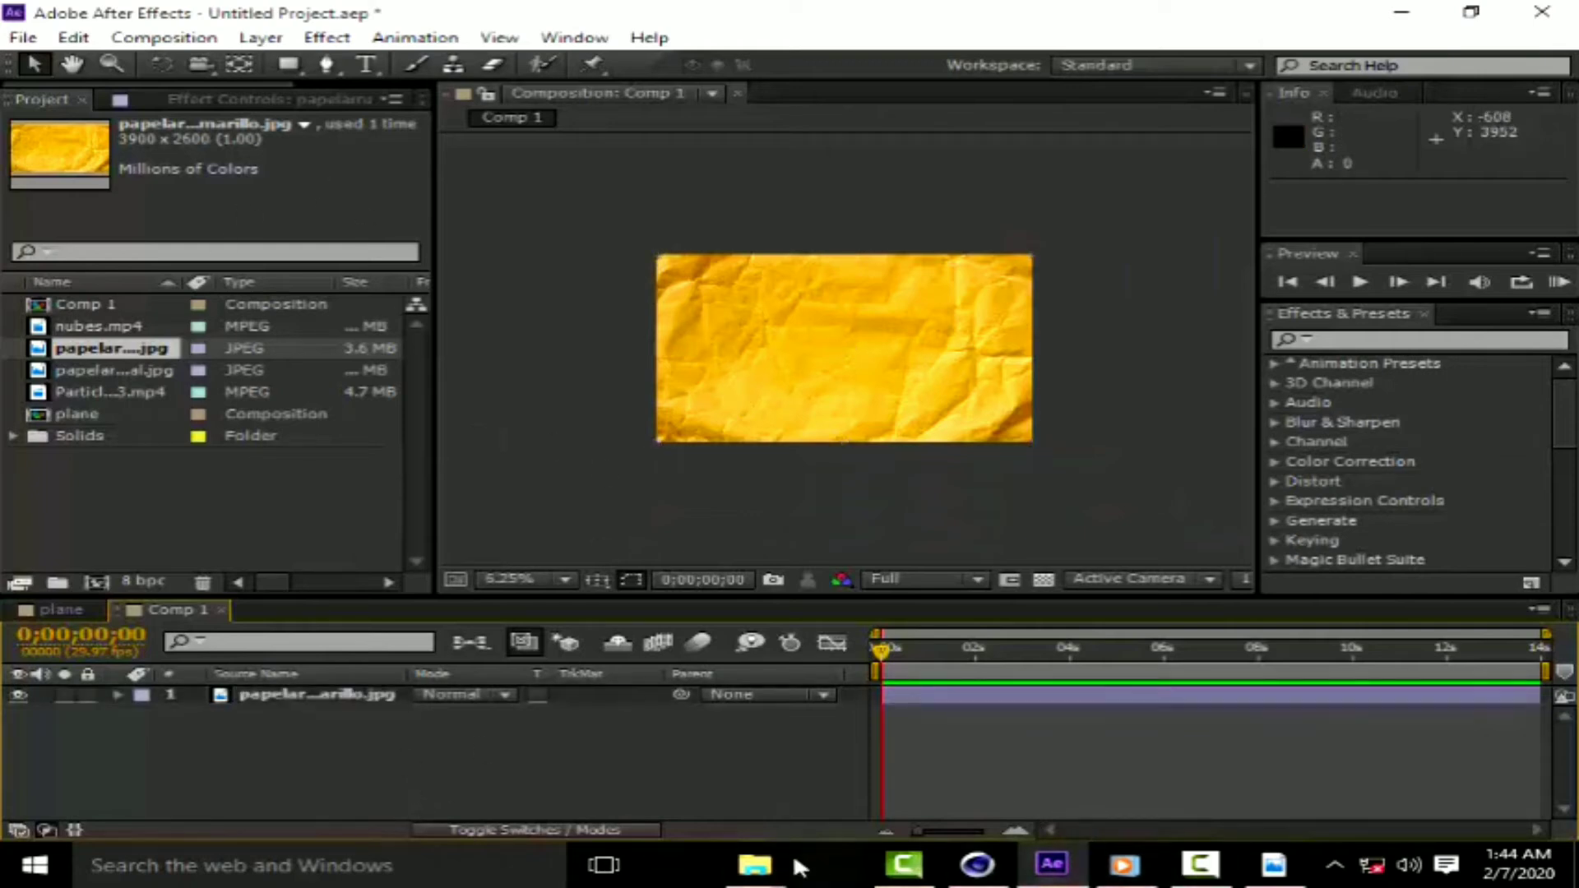
Drag 20200120_183806 from the Desktop's New folder into the After Effects Project panel.
mouse_move(769, 870)
left_click(557, 743)
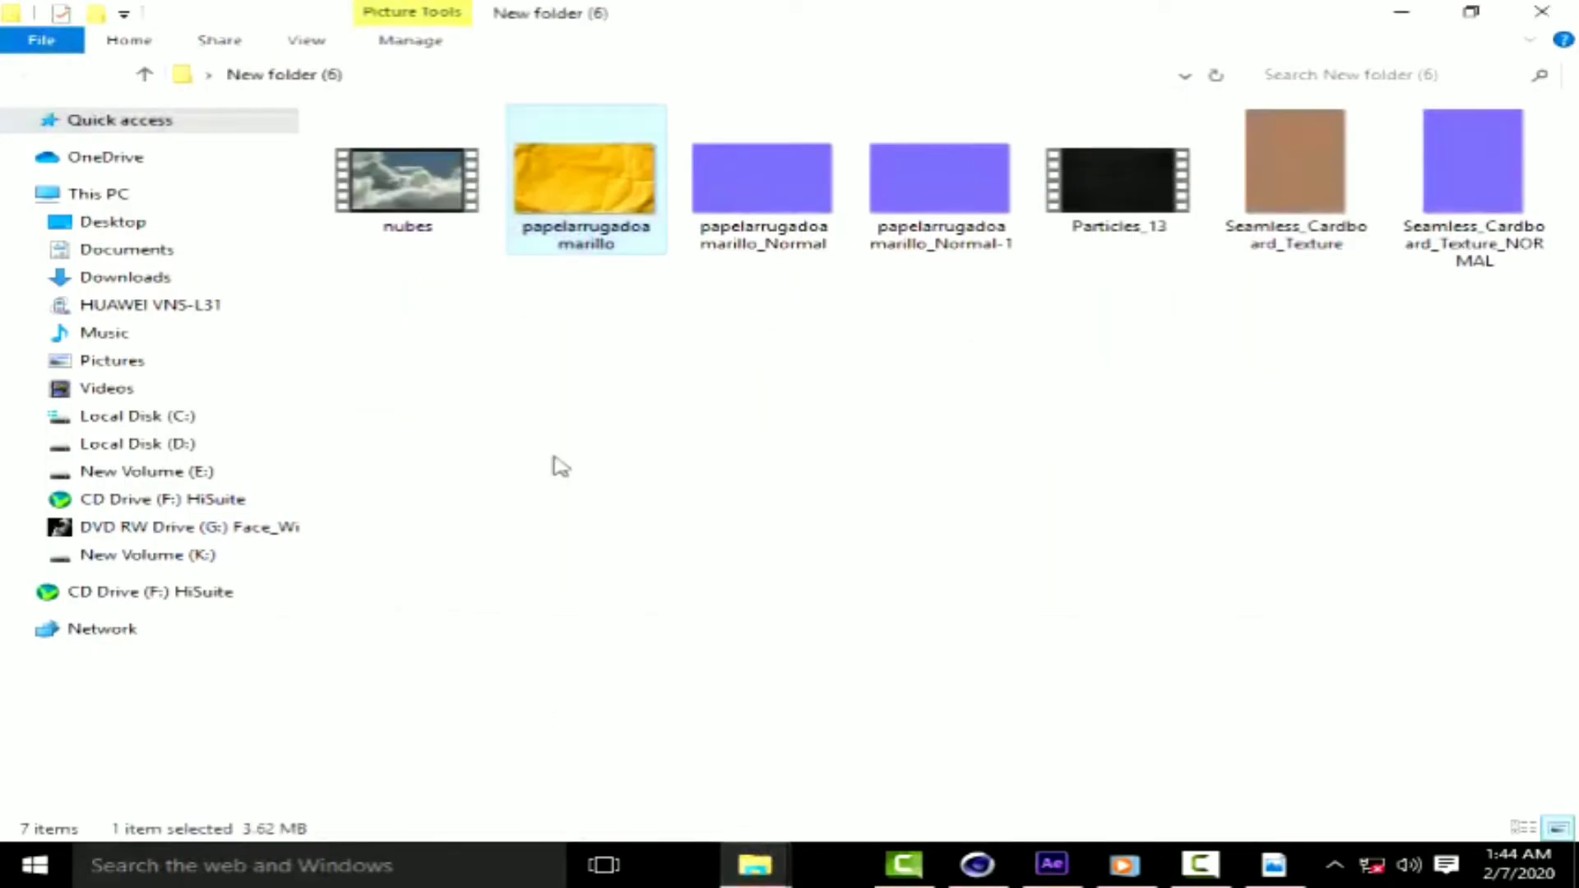
left_click(146, 75)
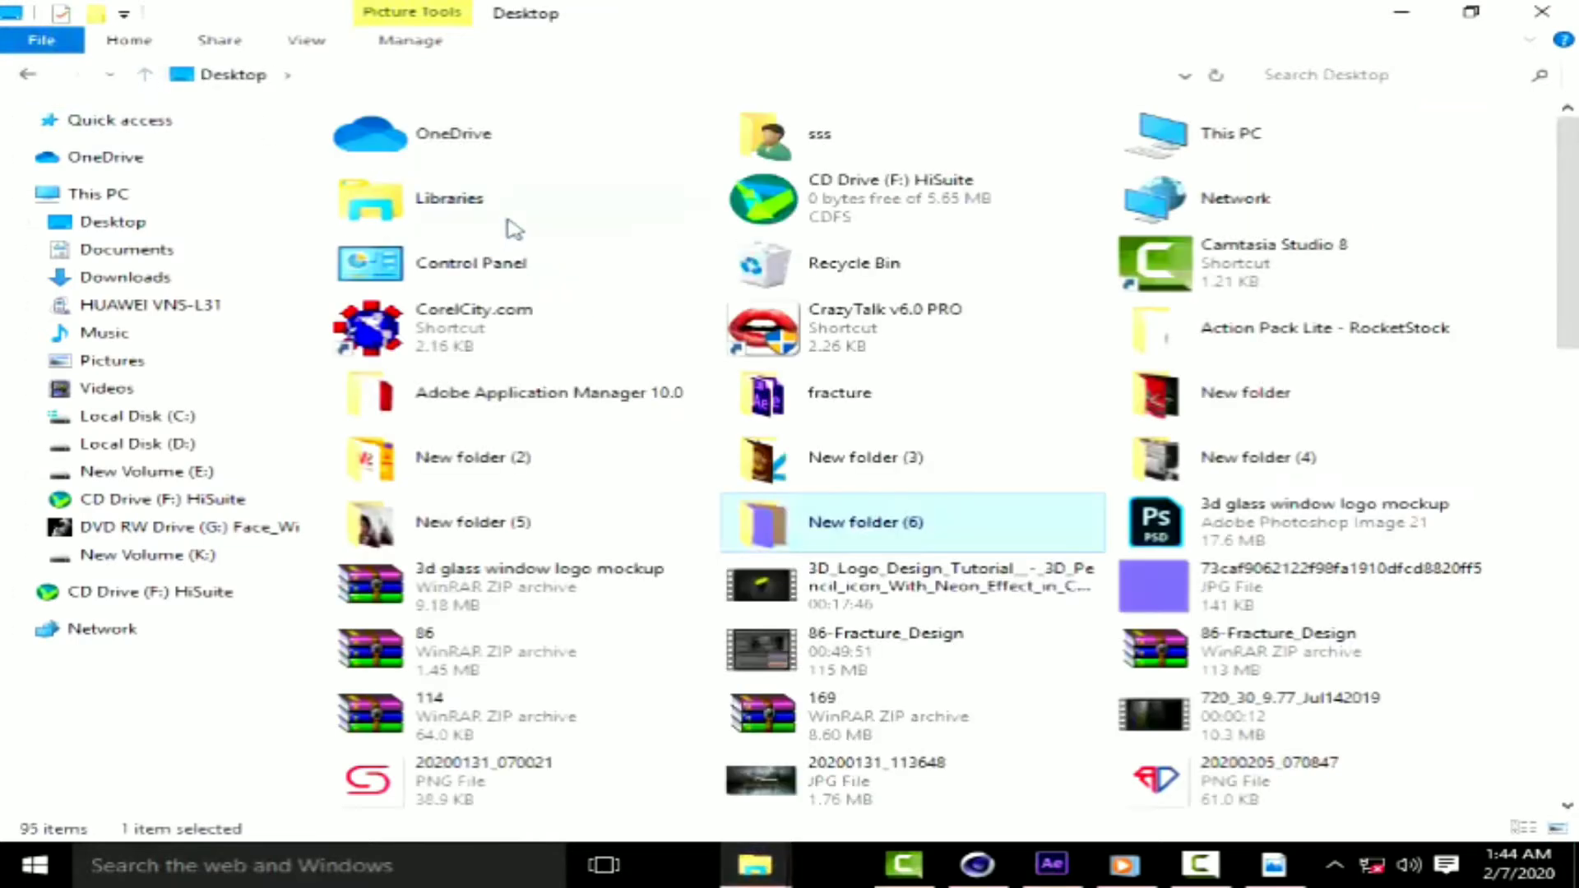
double_click(1187, 400)
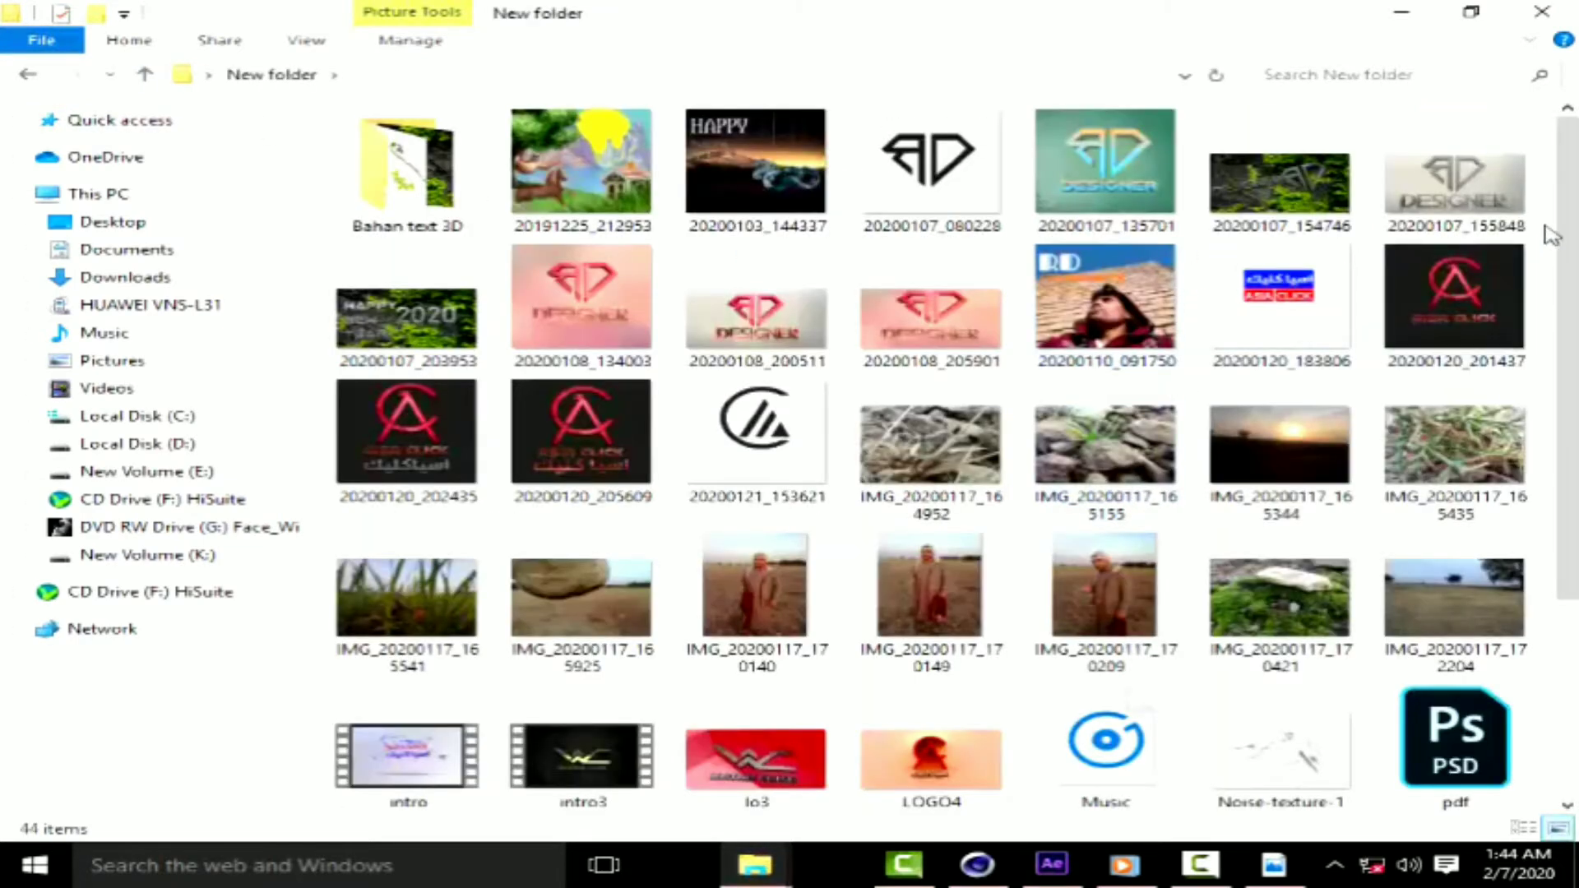
scroll(1550, 235, "down", 1)
left_click(1277, 259)
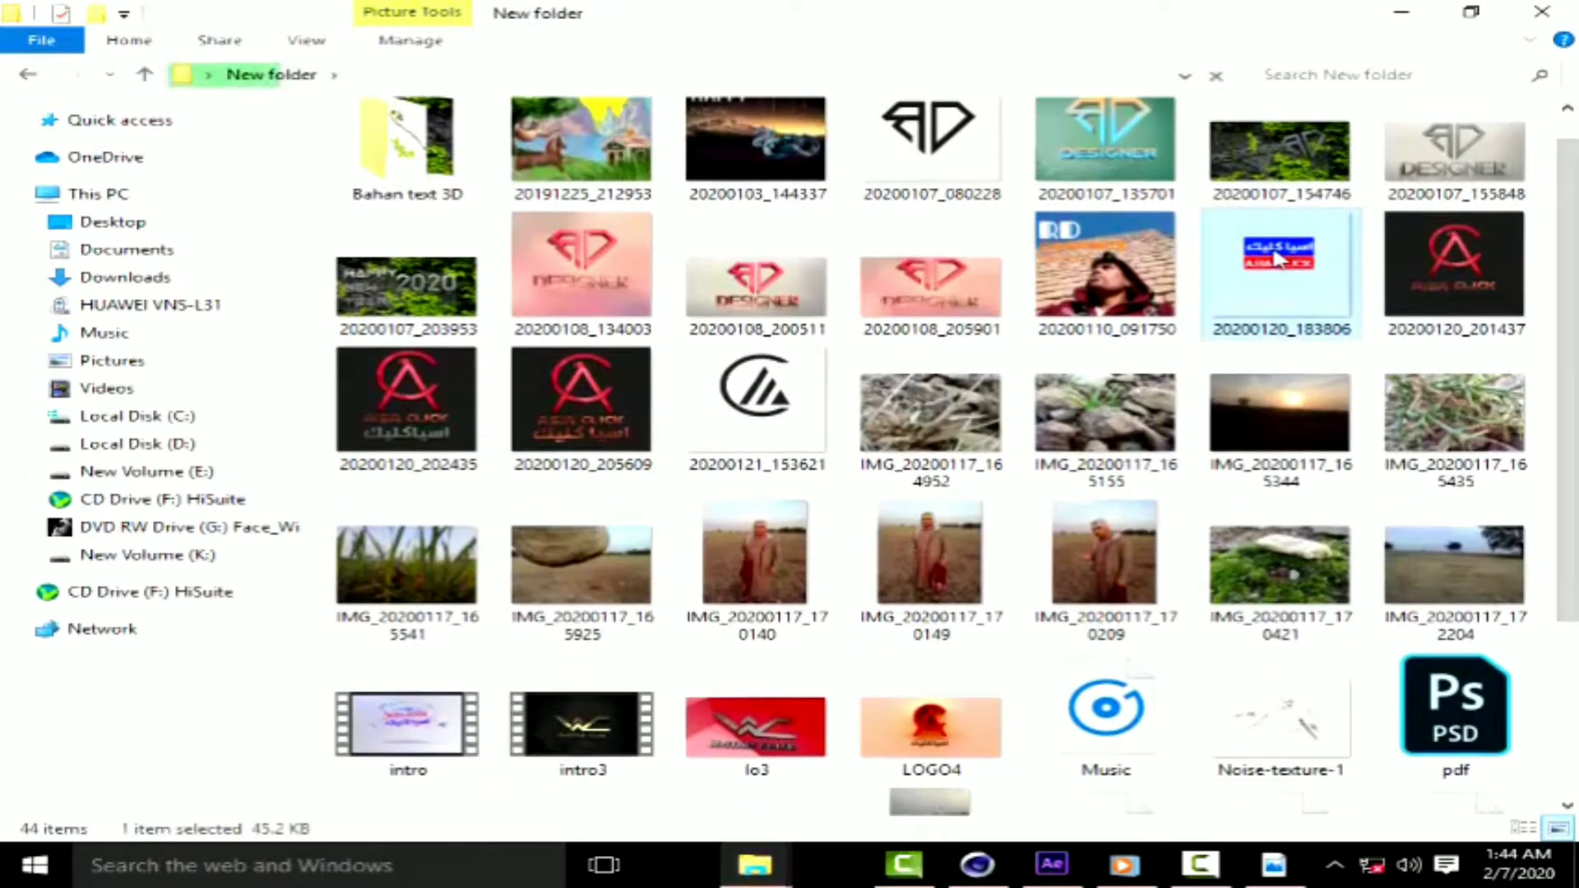
mouse_move(1277, 259)
left_mouse_down()
mouse_move(458, 609)
mouse_move(327, 534)
left_mouse_up()
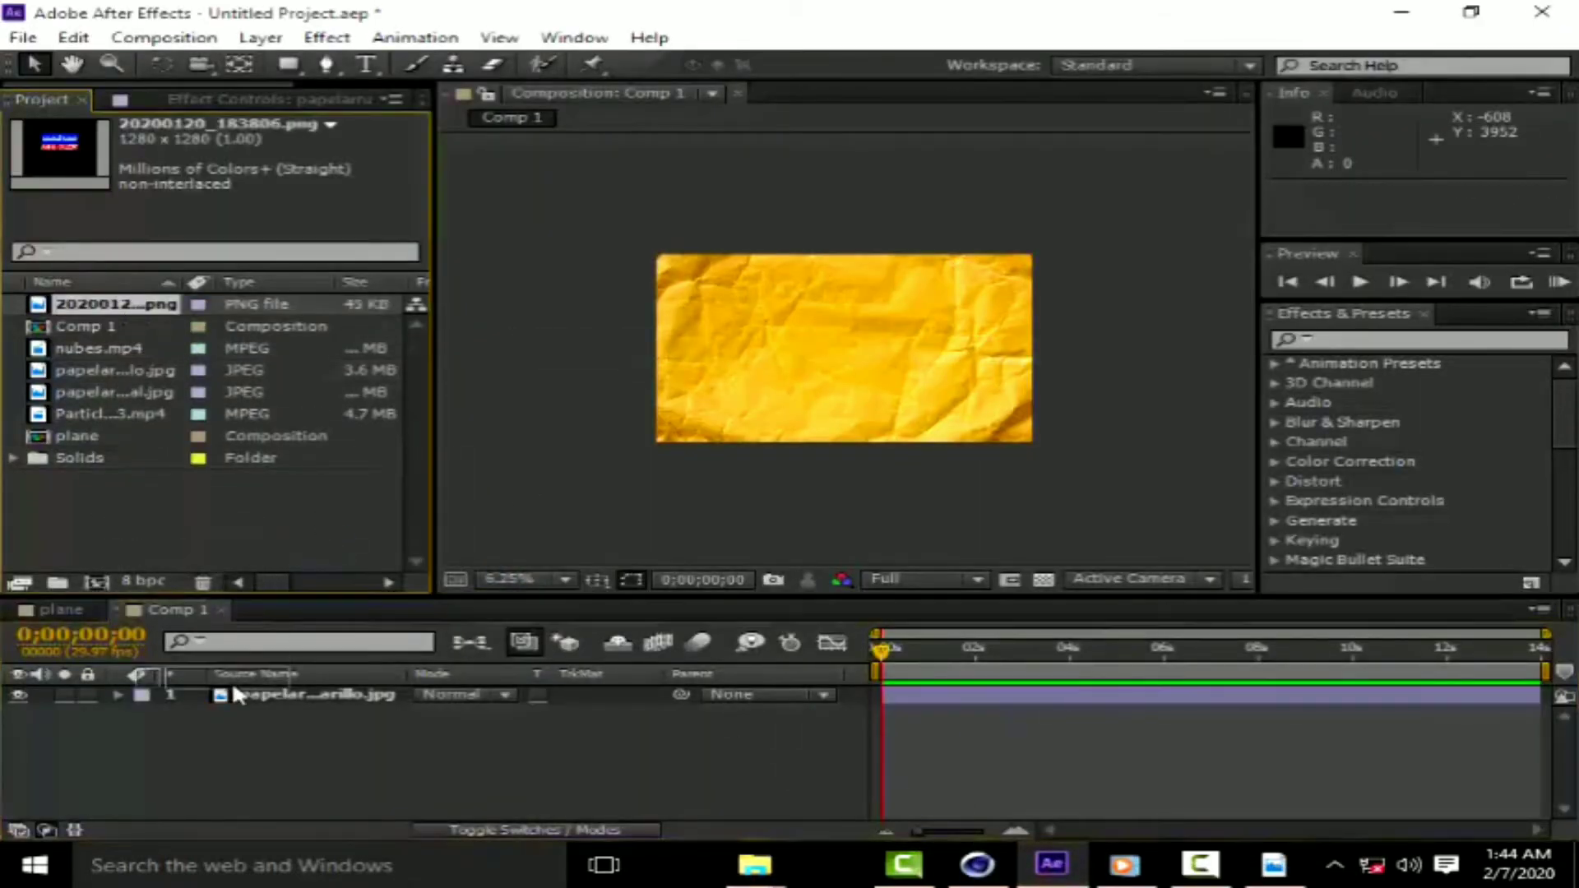
Place the logo PNG in Comp 1 at the paper's upper-right corner, then return to the plane comp.
left_click_drag(233, 689, 234, 697)
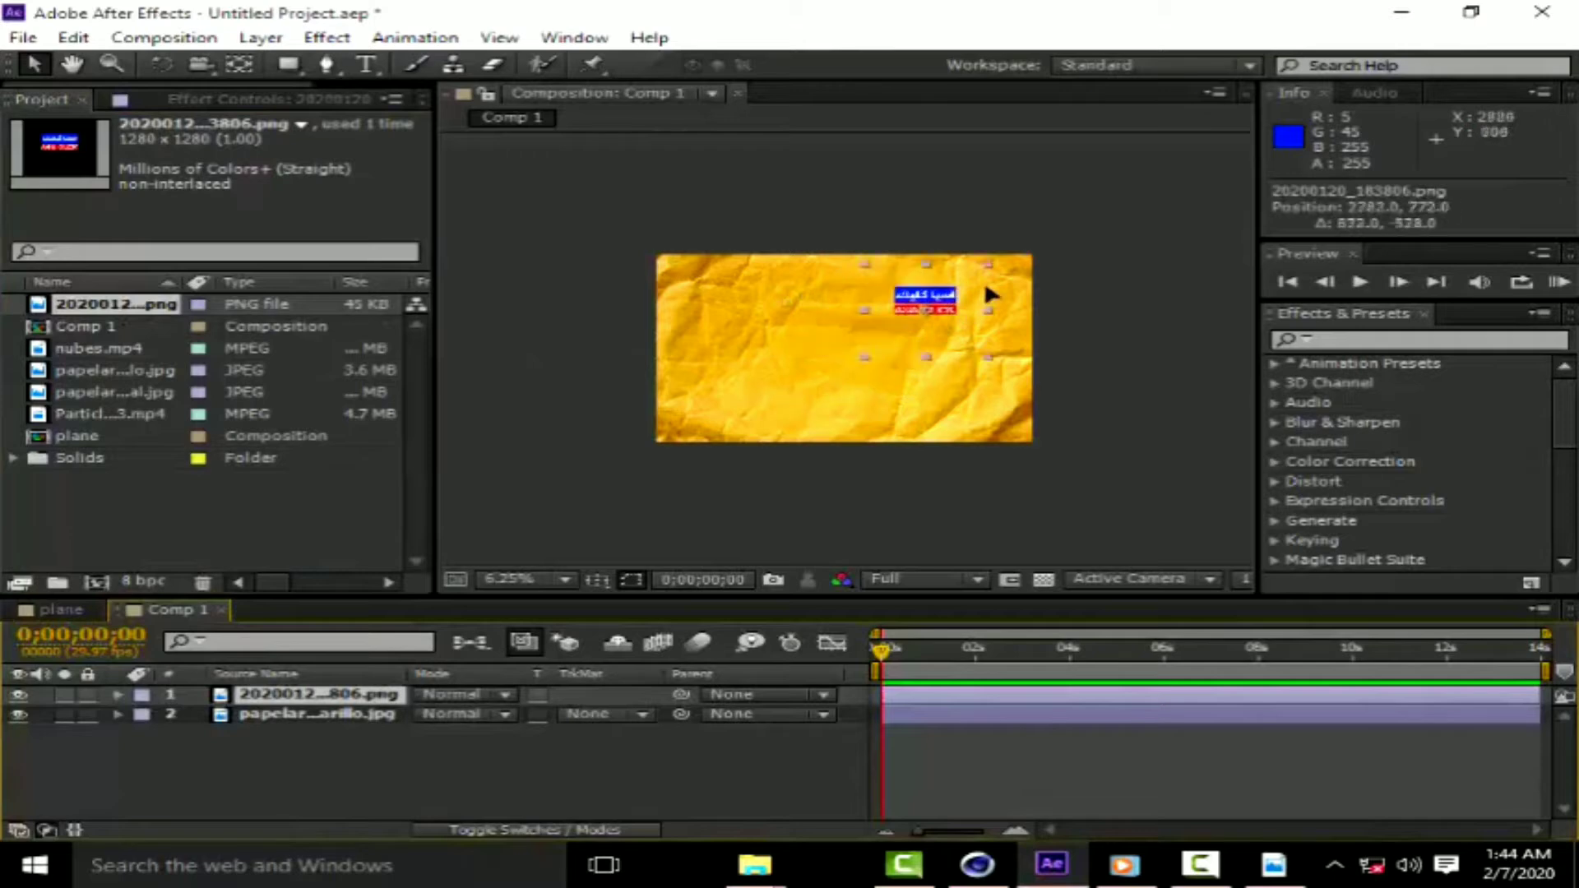
left_click_drag(990, 294, 1046, 279)
left_click(1077, 325)
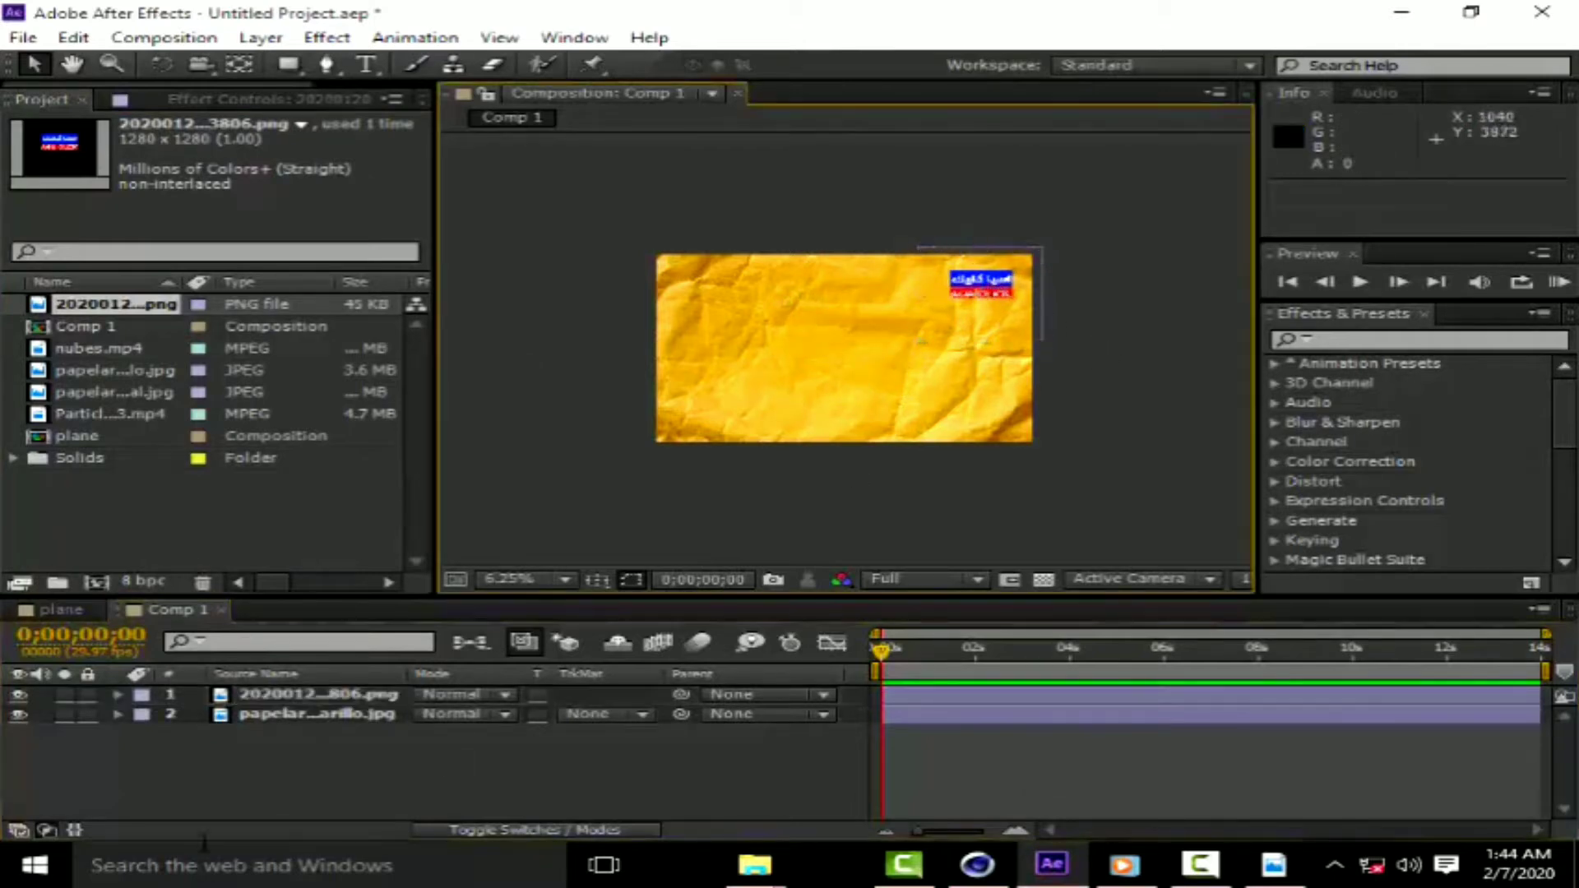
left_click(65, 609)
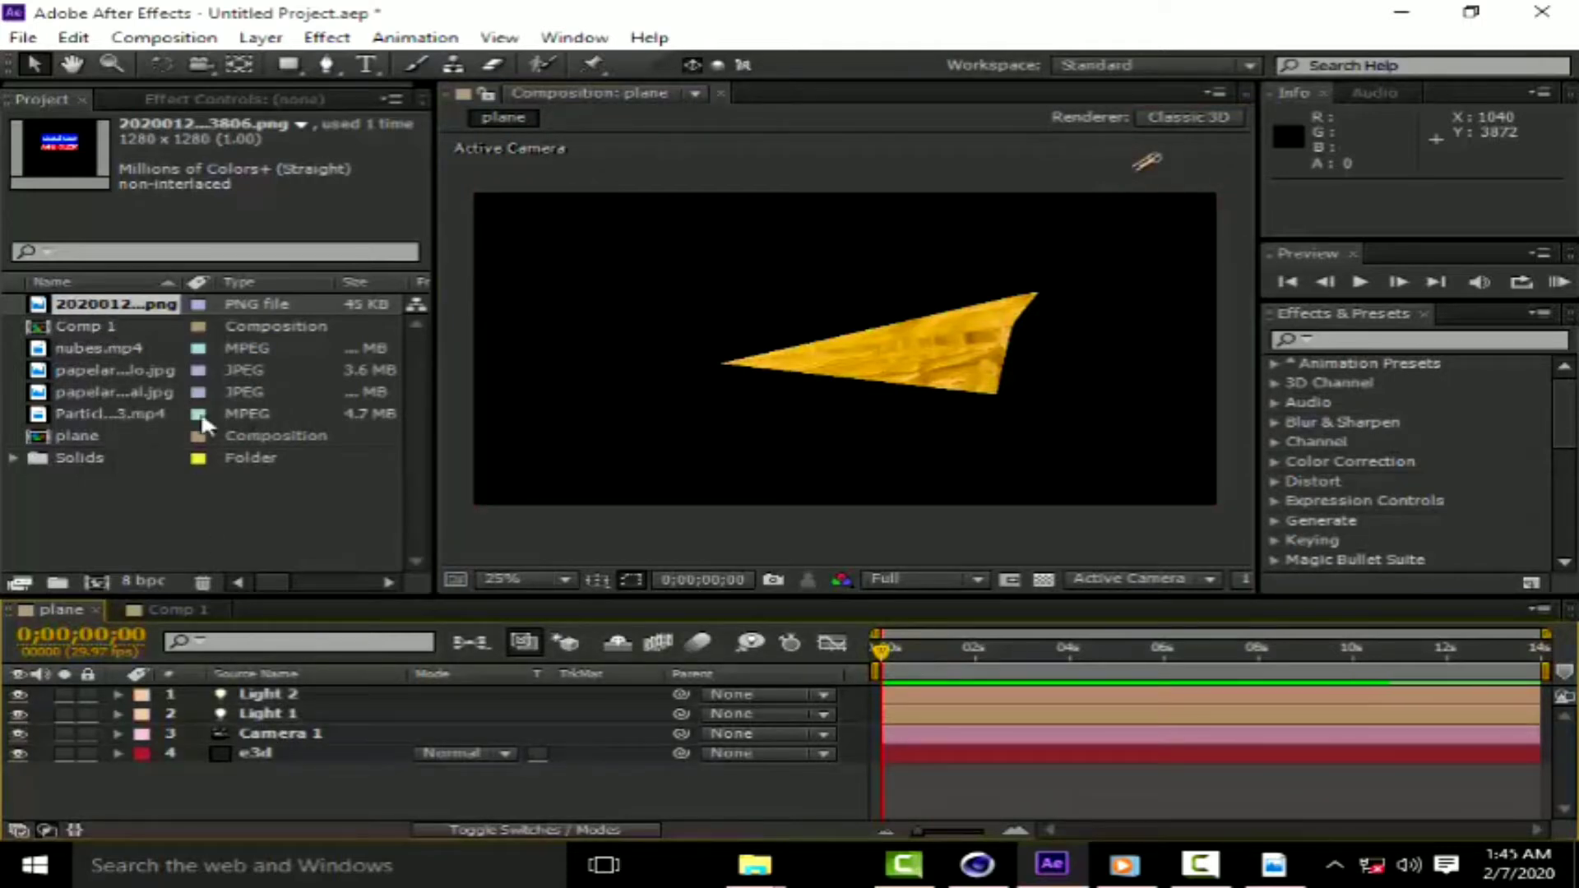
Add Comp 1 to the plane composition and hide its layer.
left_click_drag(81, 327, 316, 769)
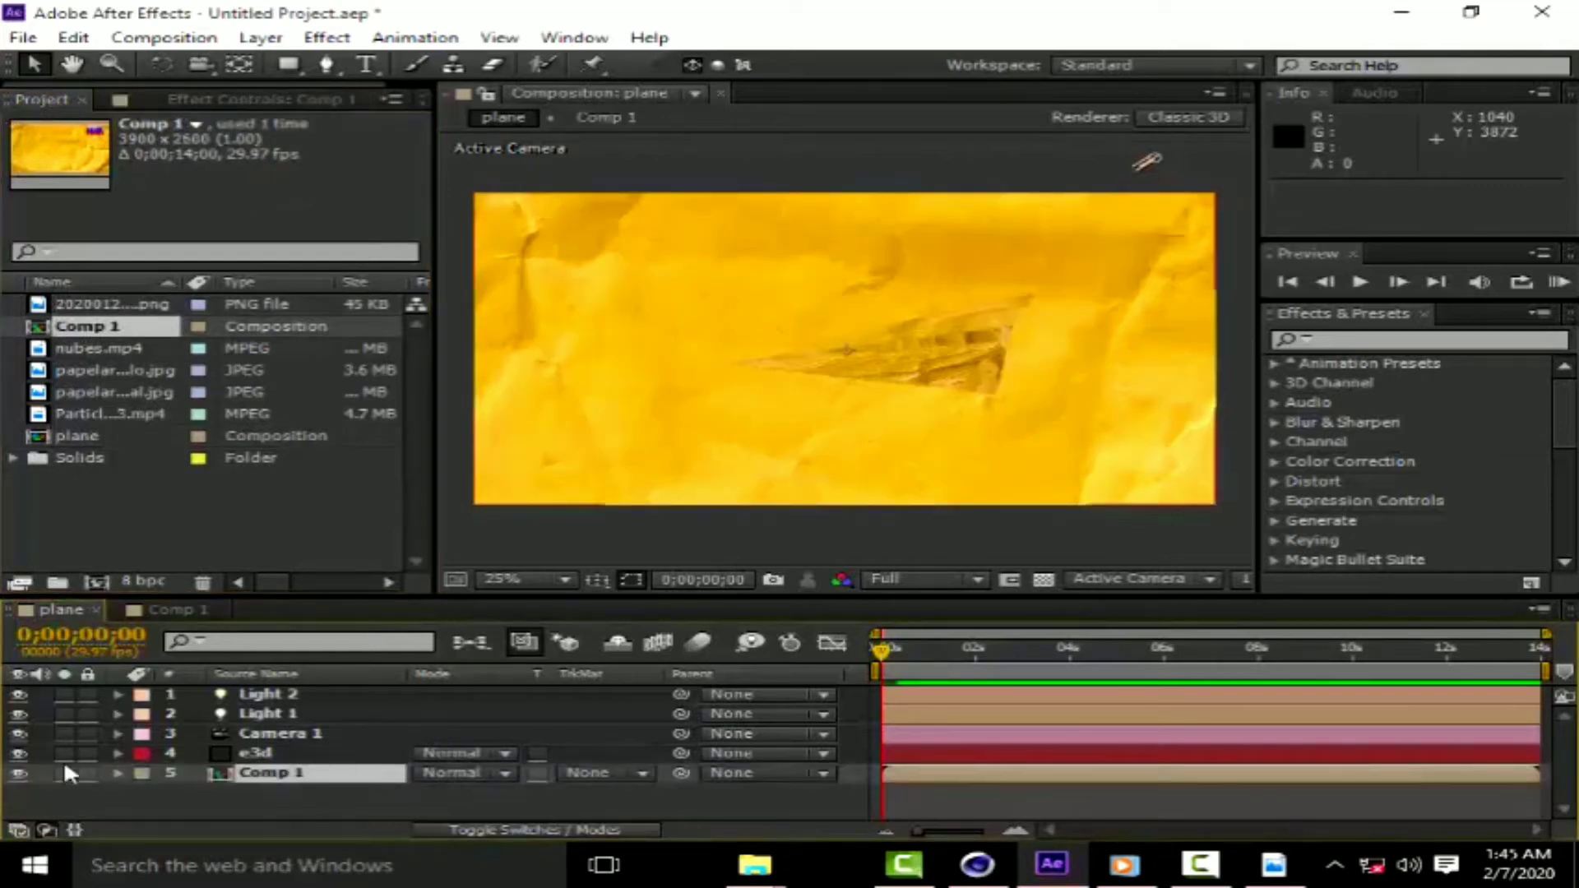
left_click(20, 771)
left_click(243, 790)
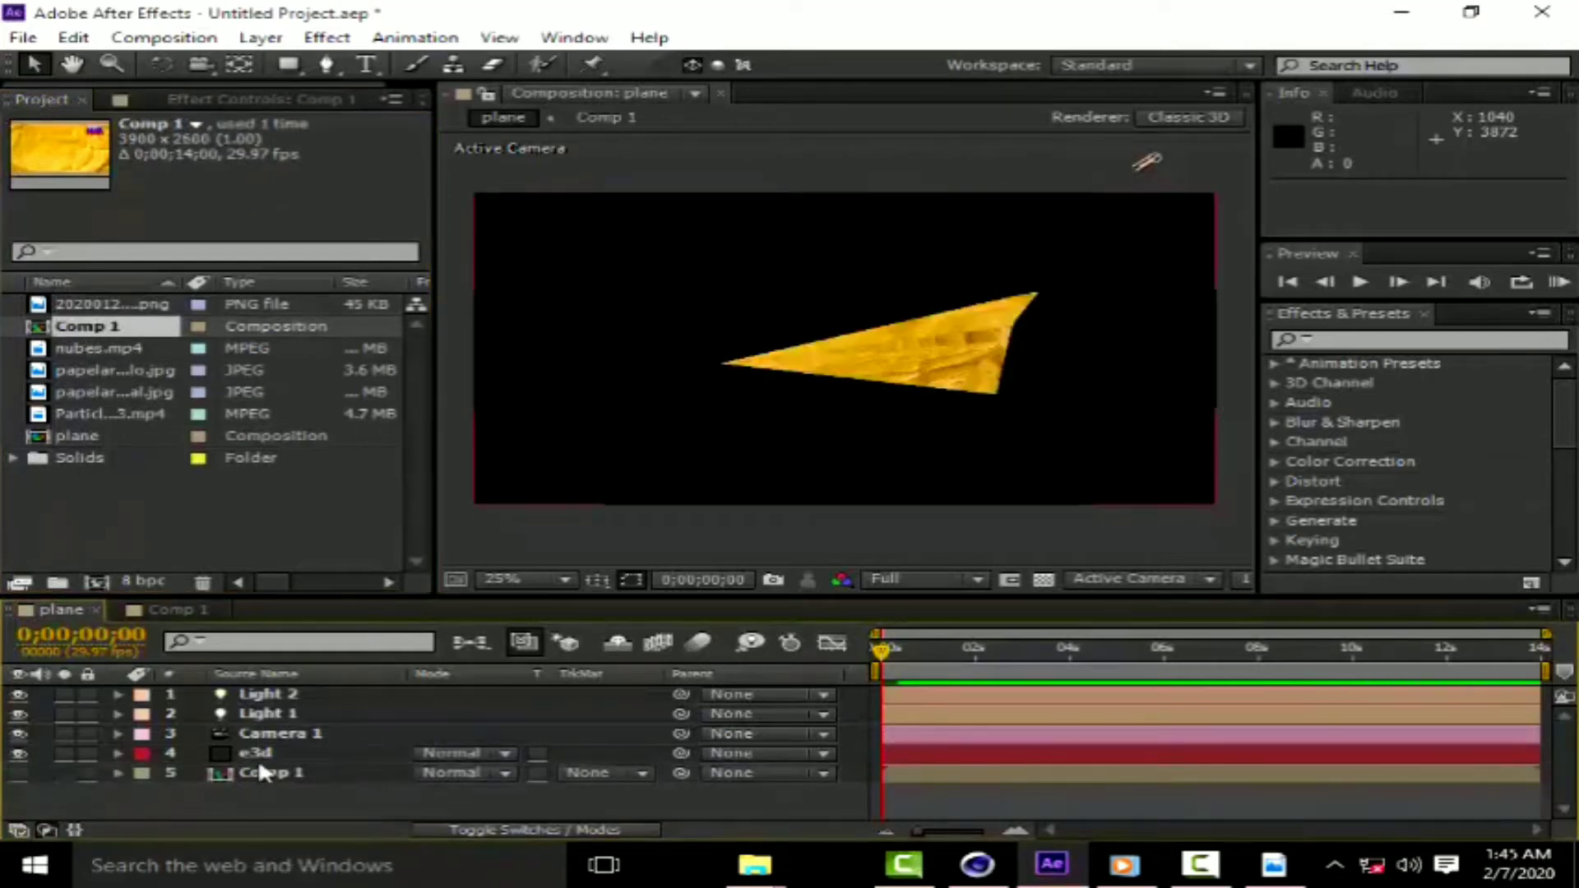
Set the e3d layer's Custom Texture Map Layer 1 to Comp 1.
left_click(258, 754)
left_click(214, 99)
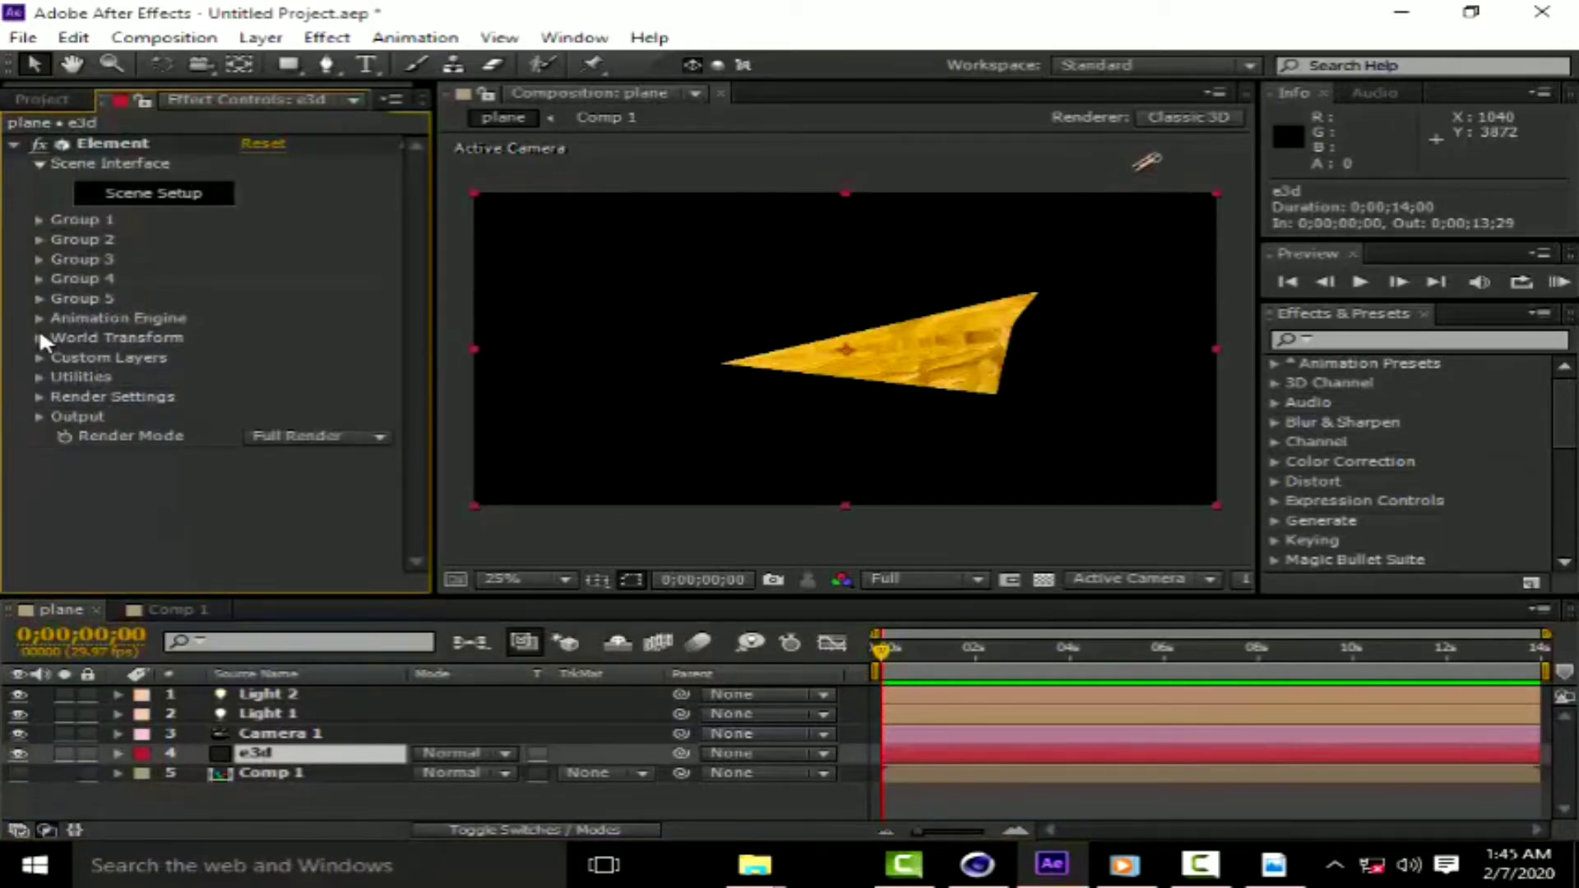
left_click(41, 357)
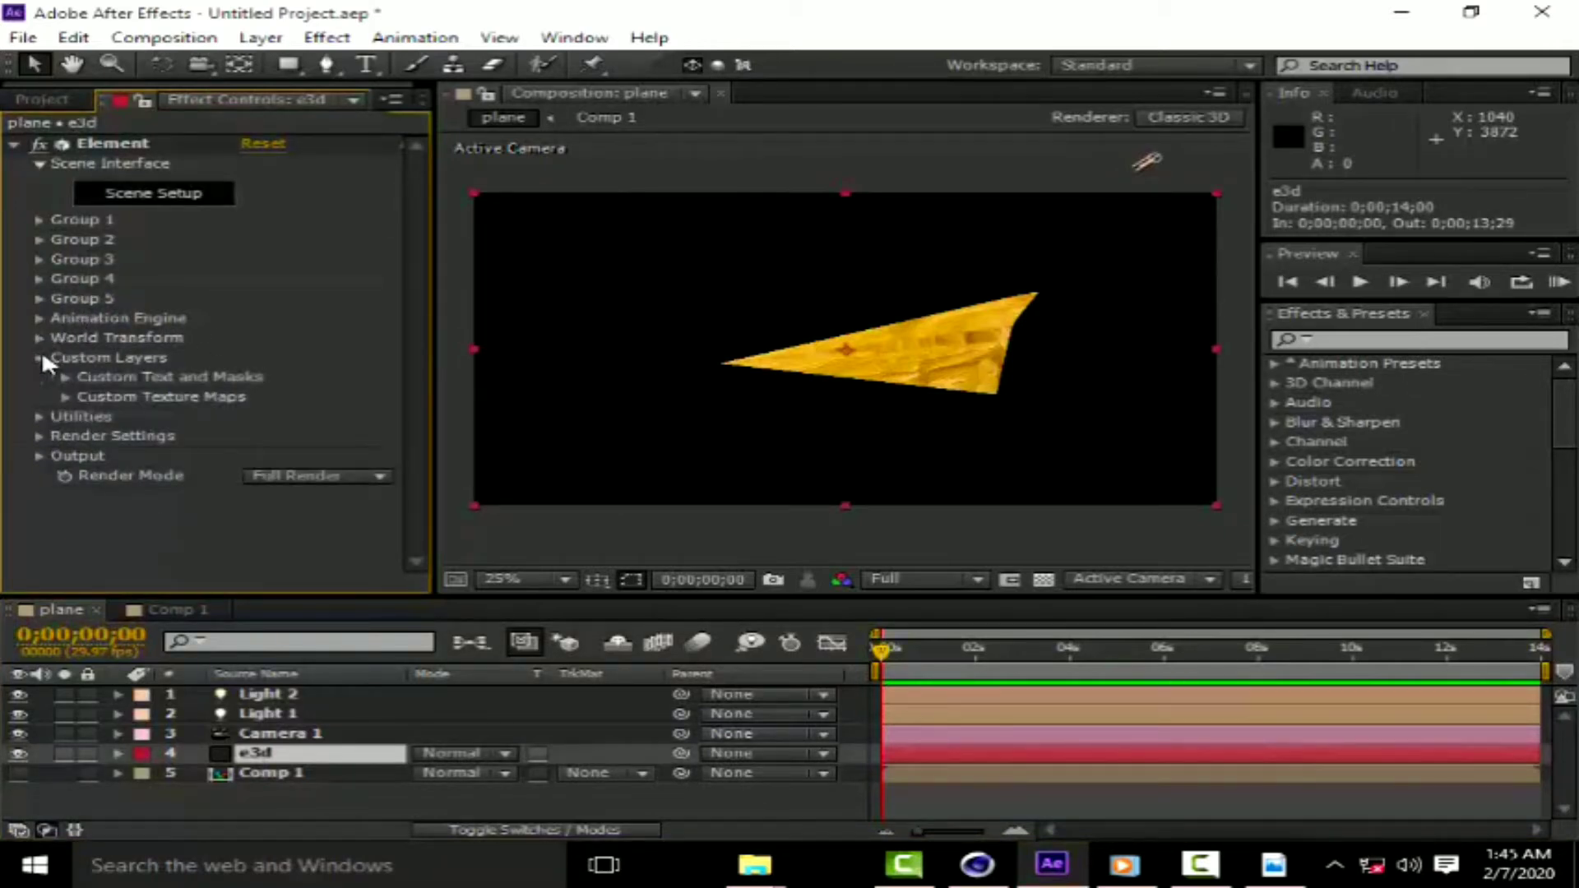
left_click(64, 396)
left_click(281, 187)
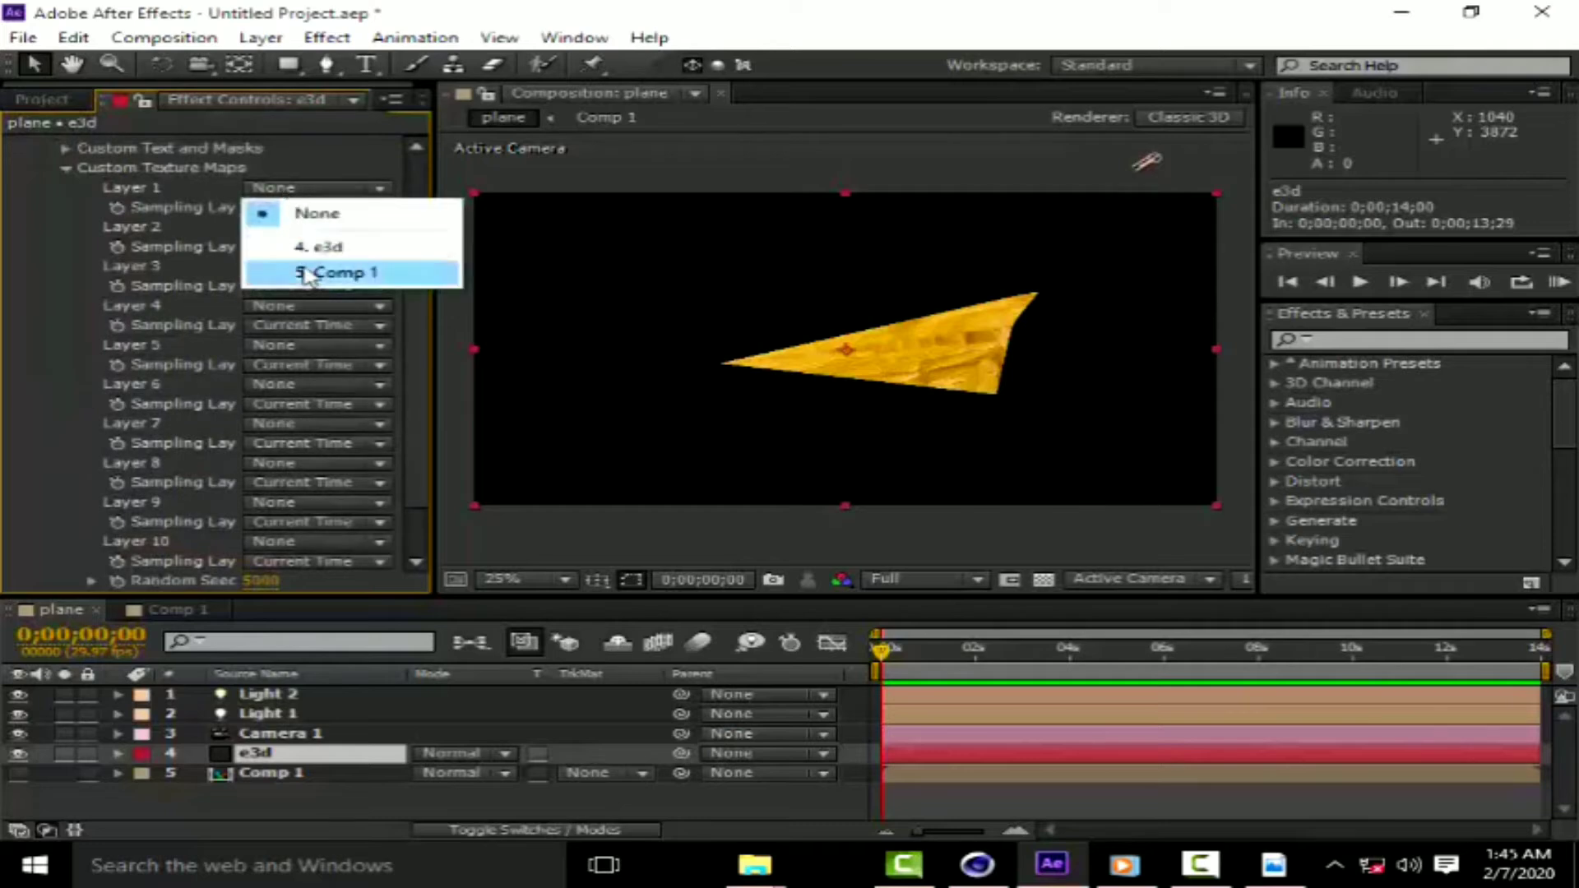
left_click(306, 273)
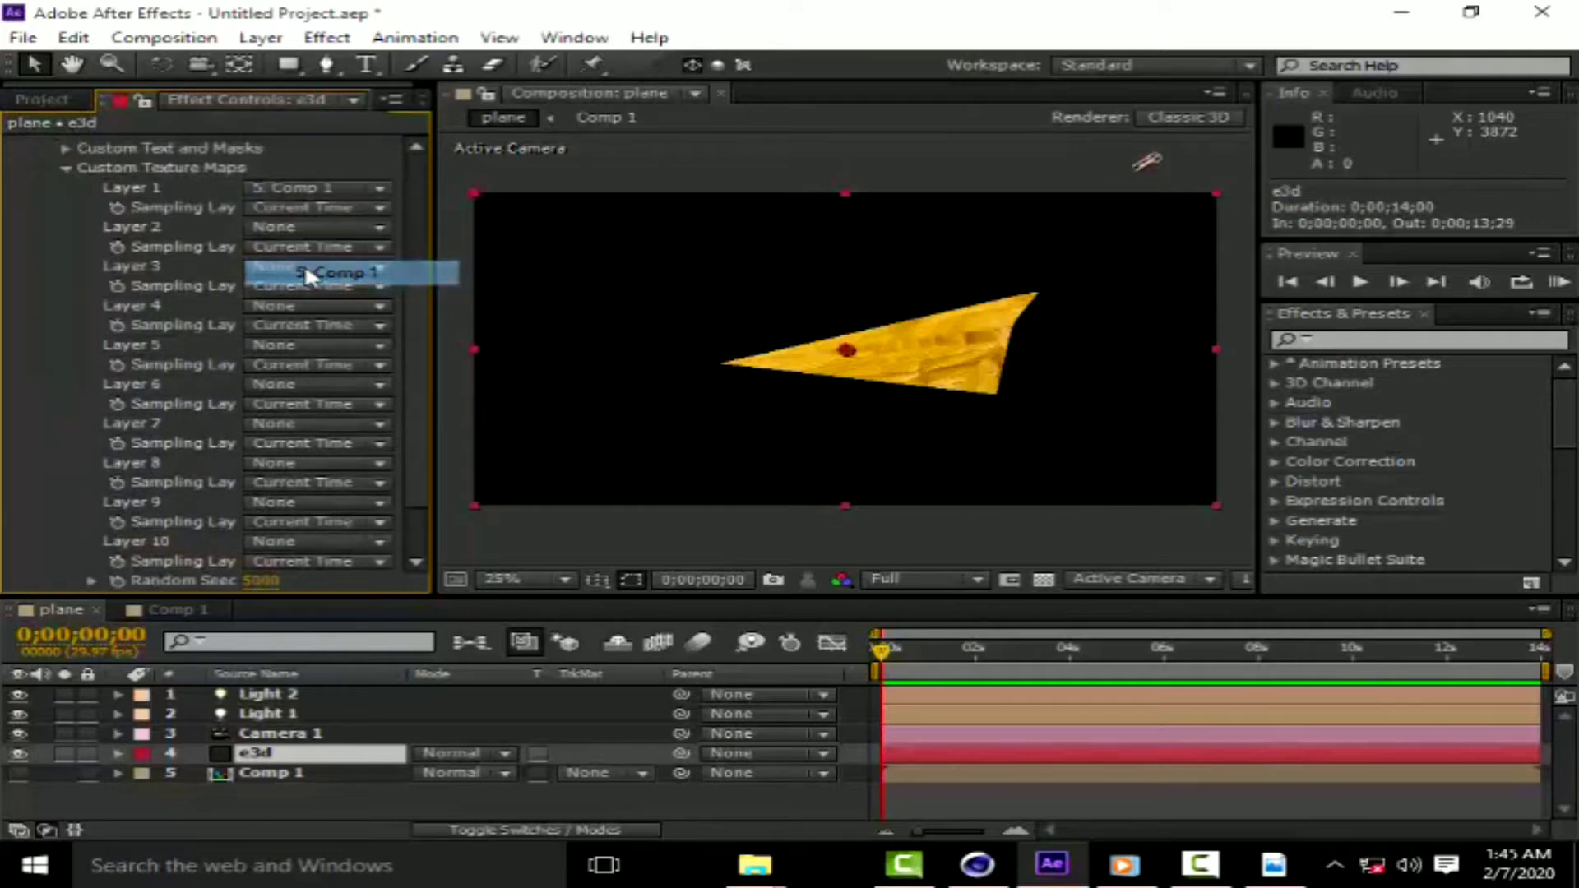
left_click(68, 163)
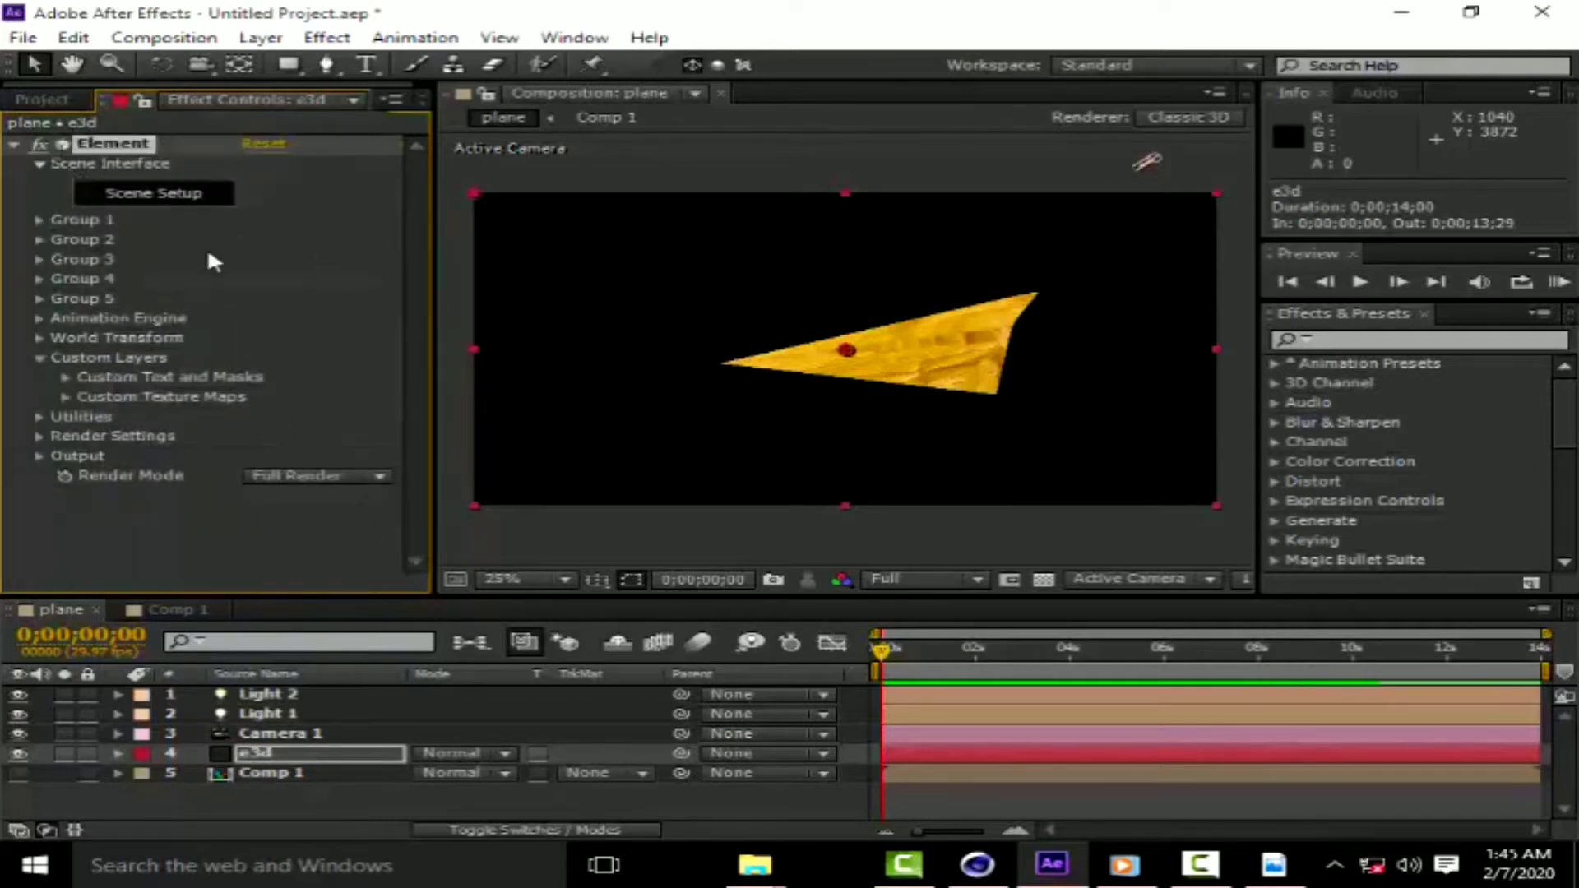
In Scene Setup, set the paper material's Diffuse texture to Custom Layer 1 [Comp 1] and apply.
left_click(169, 193)
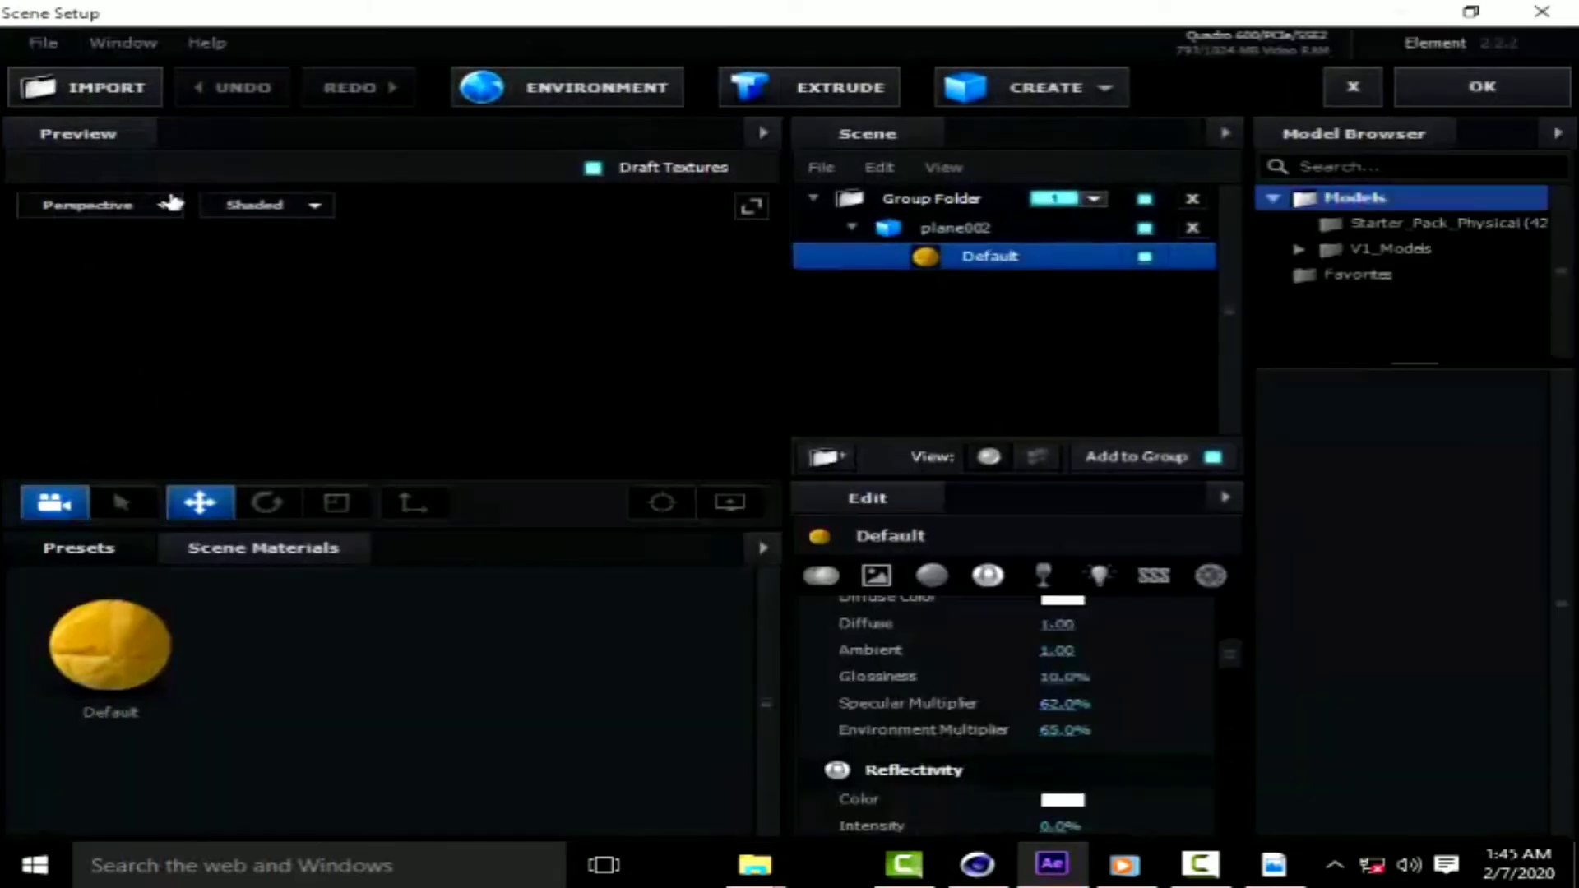
scroll(1231, 707, "down", 5)
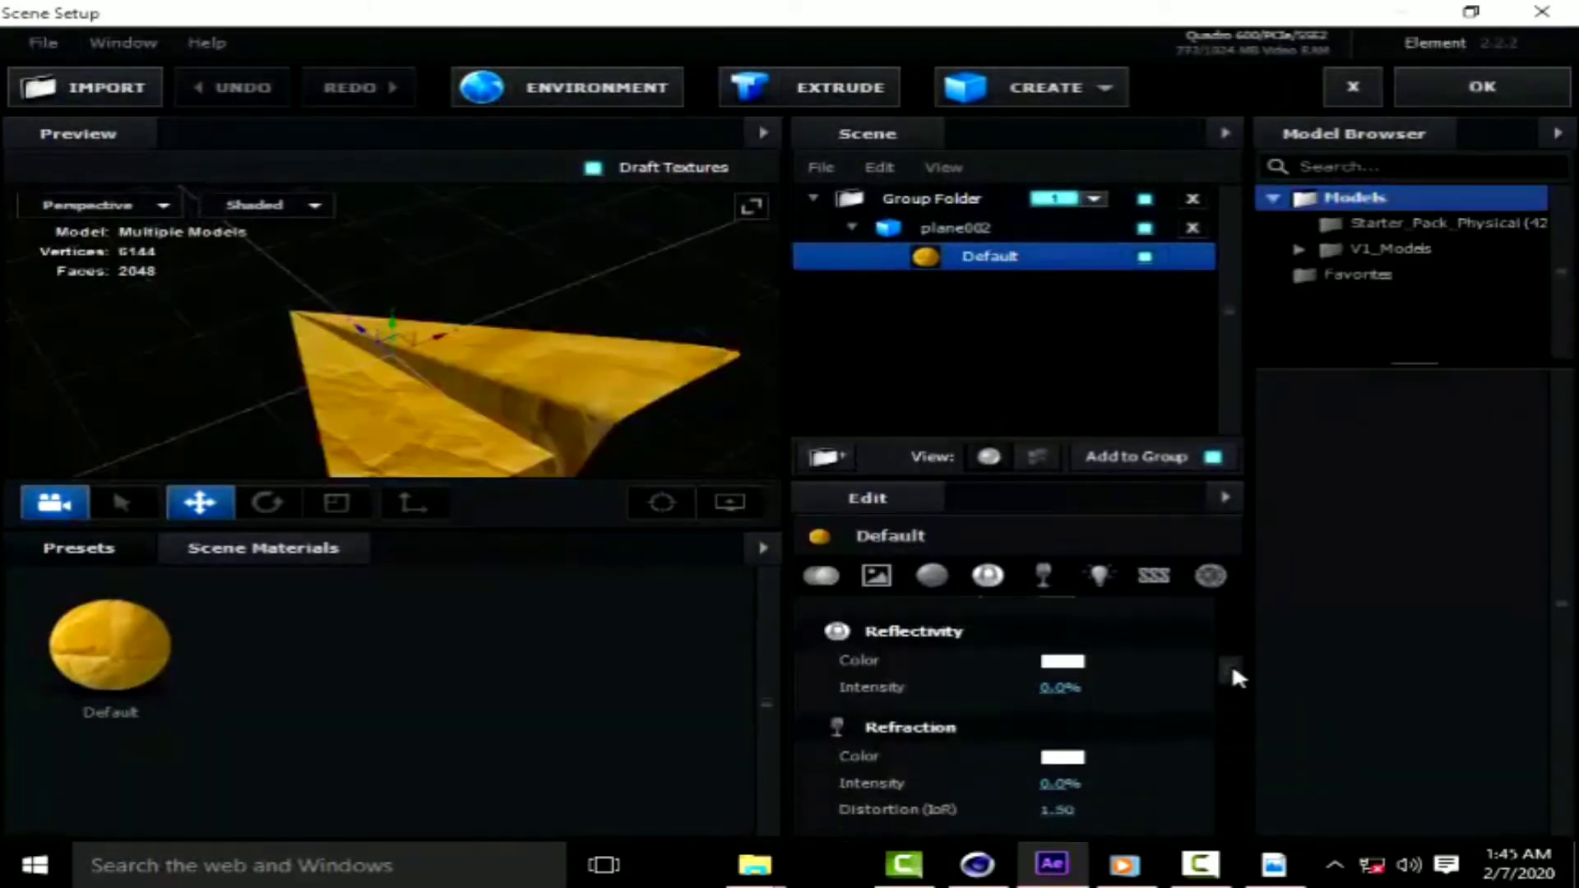
scroll(1233, 716, "up", 10)
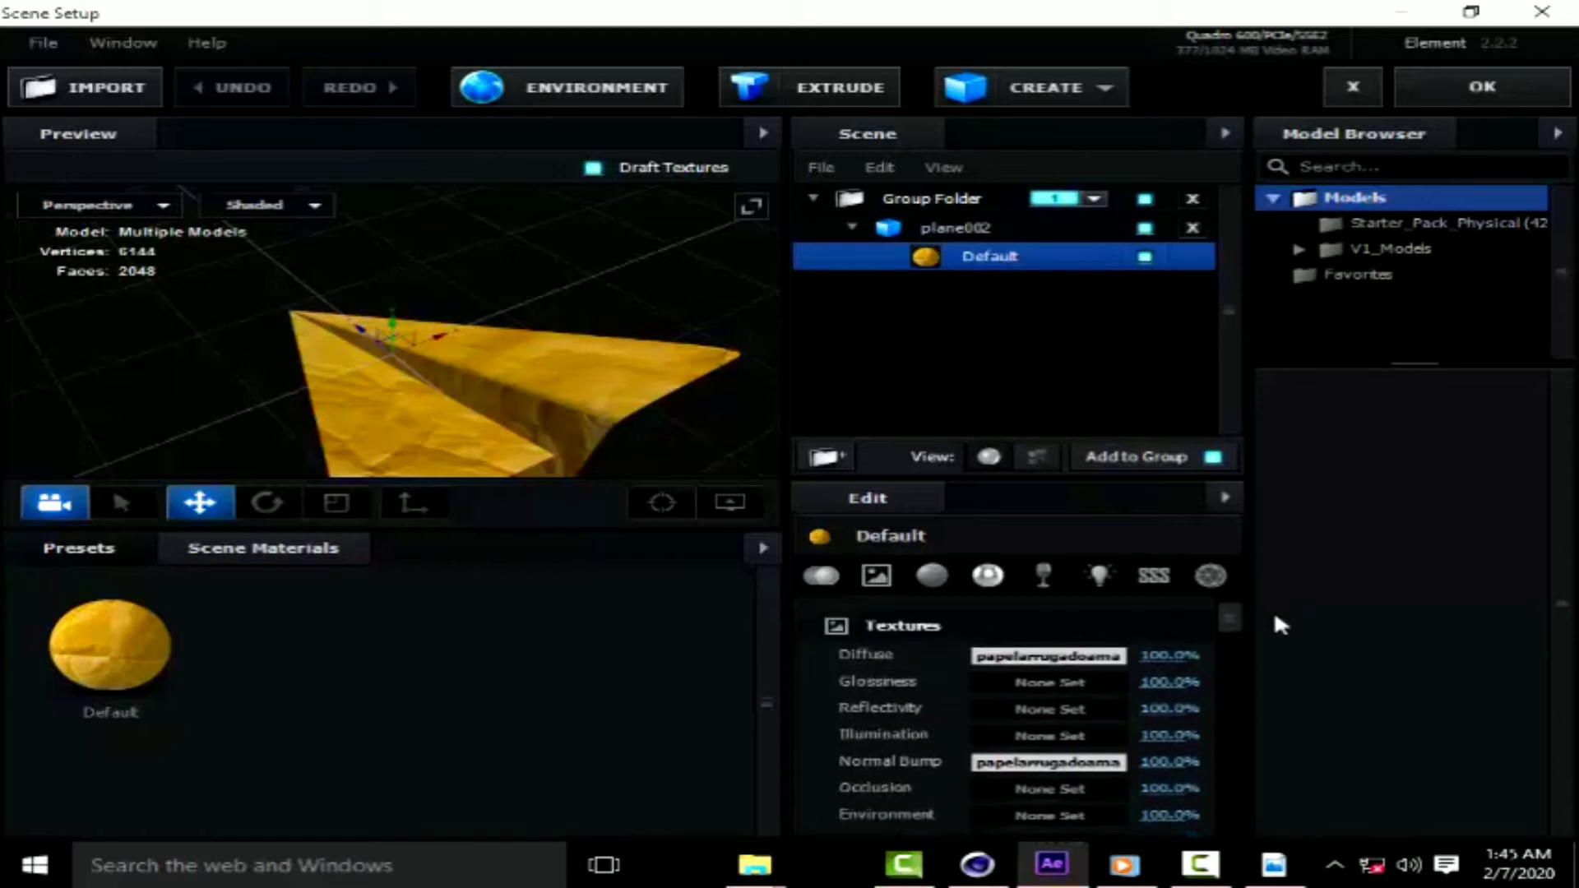
left_click(1046, 695)
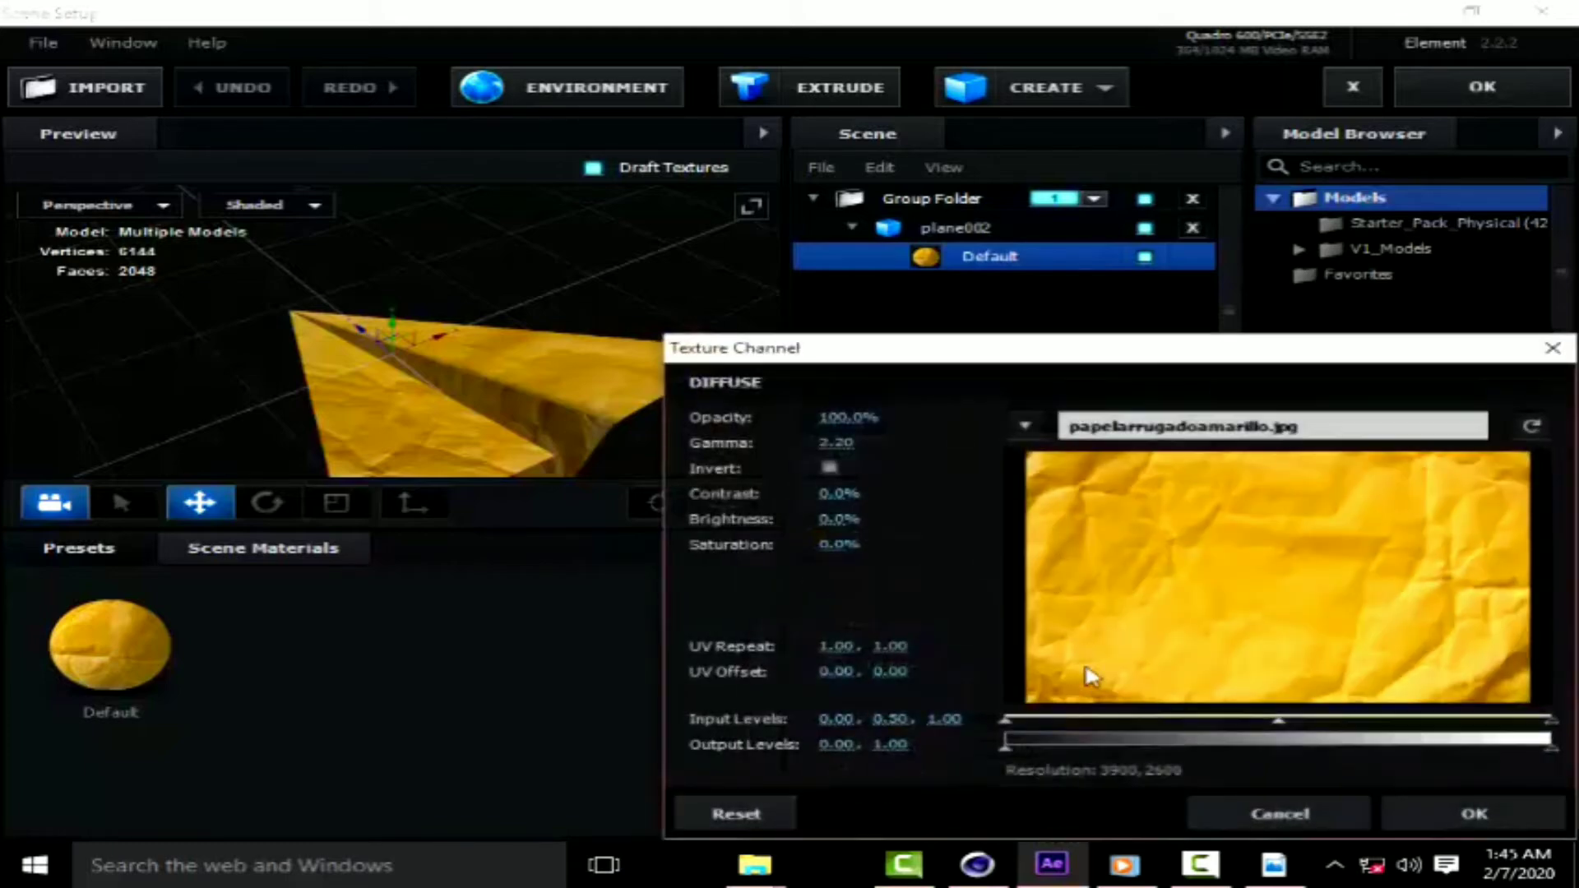
left_click(1024, 426)
left_click(1118, 459)
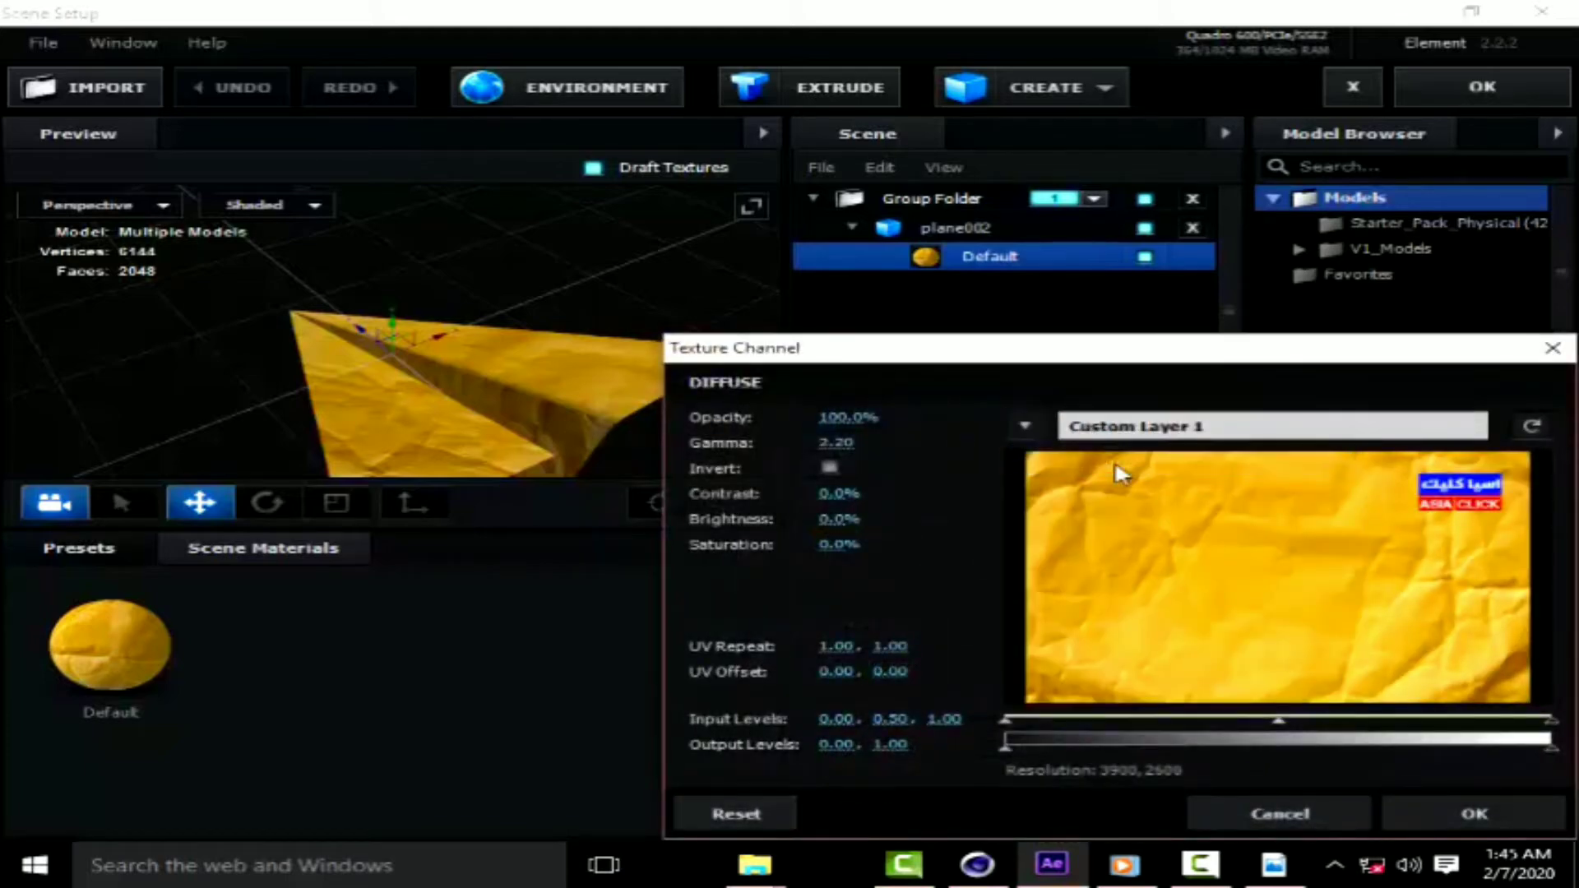
left_click(1460, 806)
left_click_drag(704, 314, 616, 299)
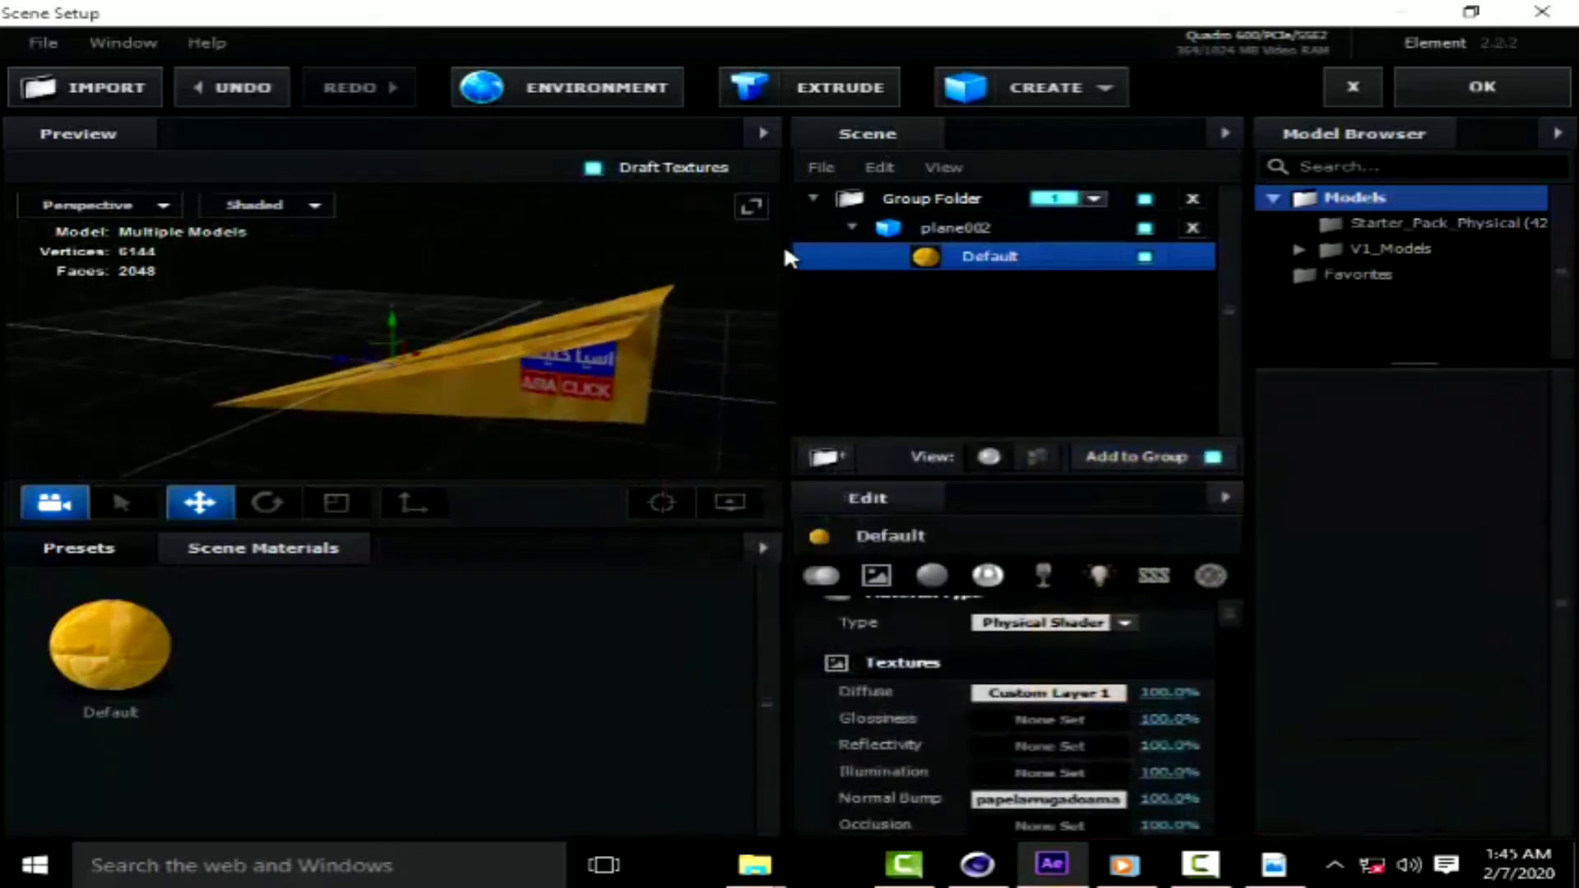
left_click(1453, 91)
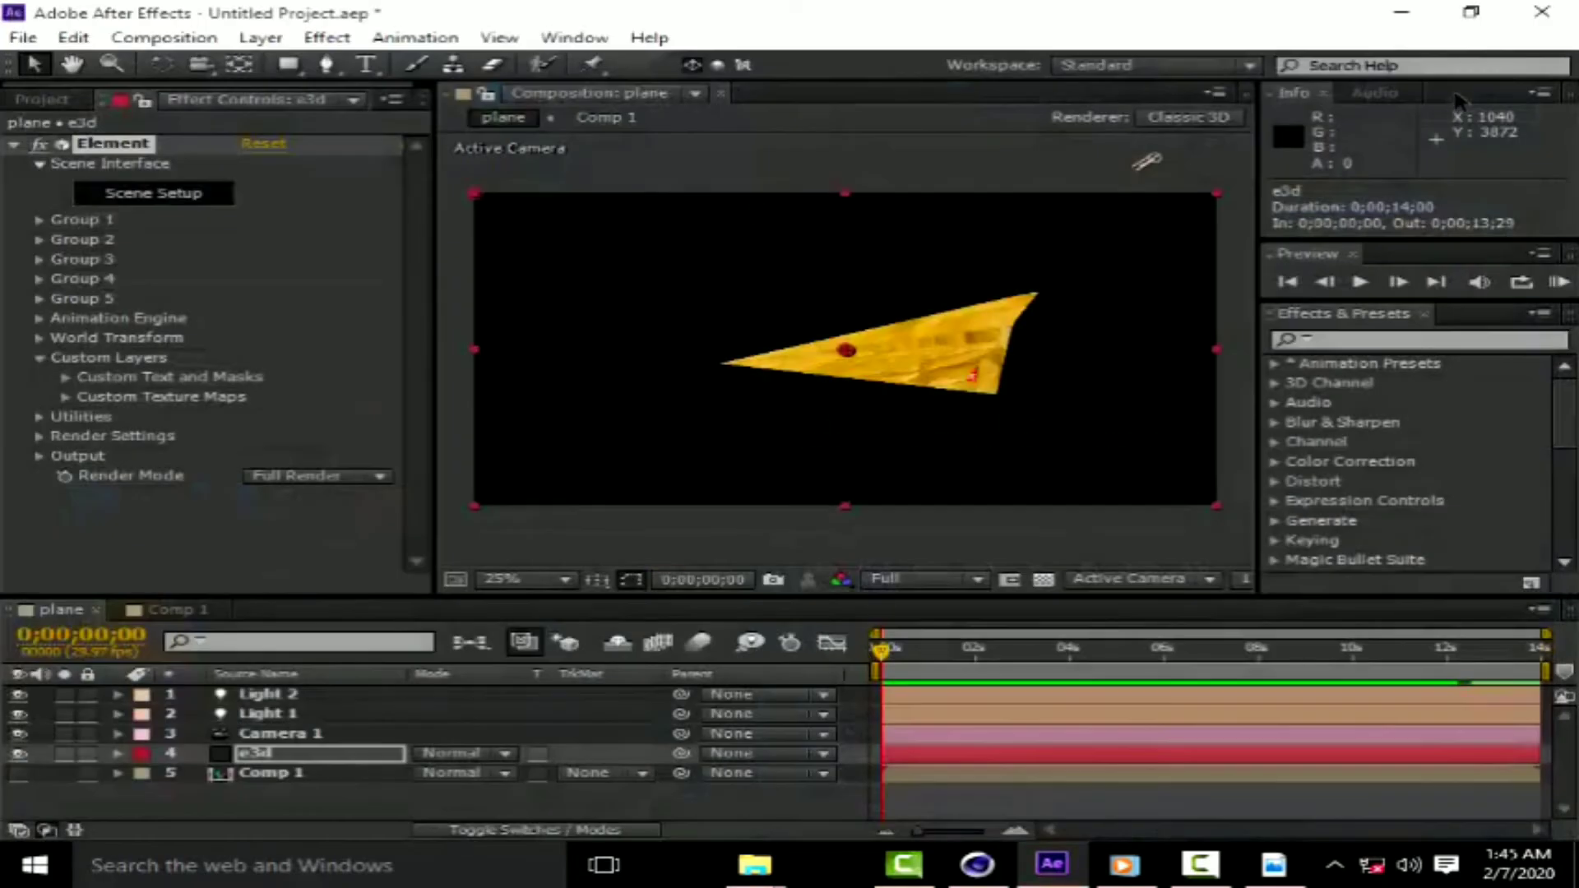
Orbit the camera to show the plane's logo side and check Comp 1's texture.
left_click(199, 64)
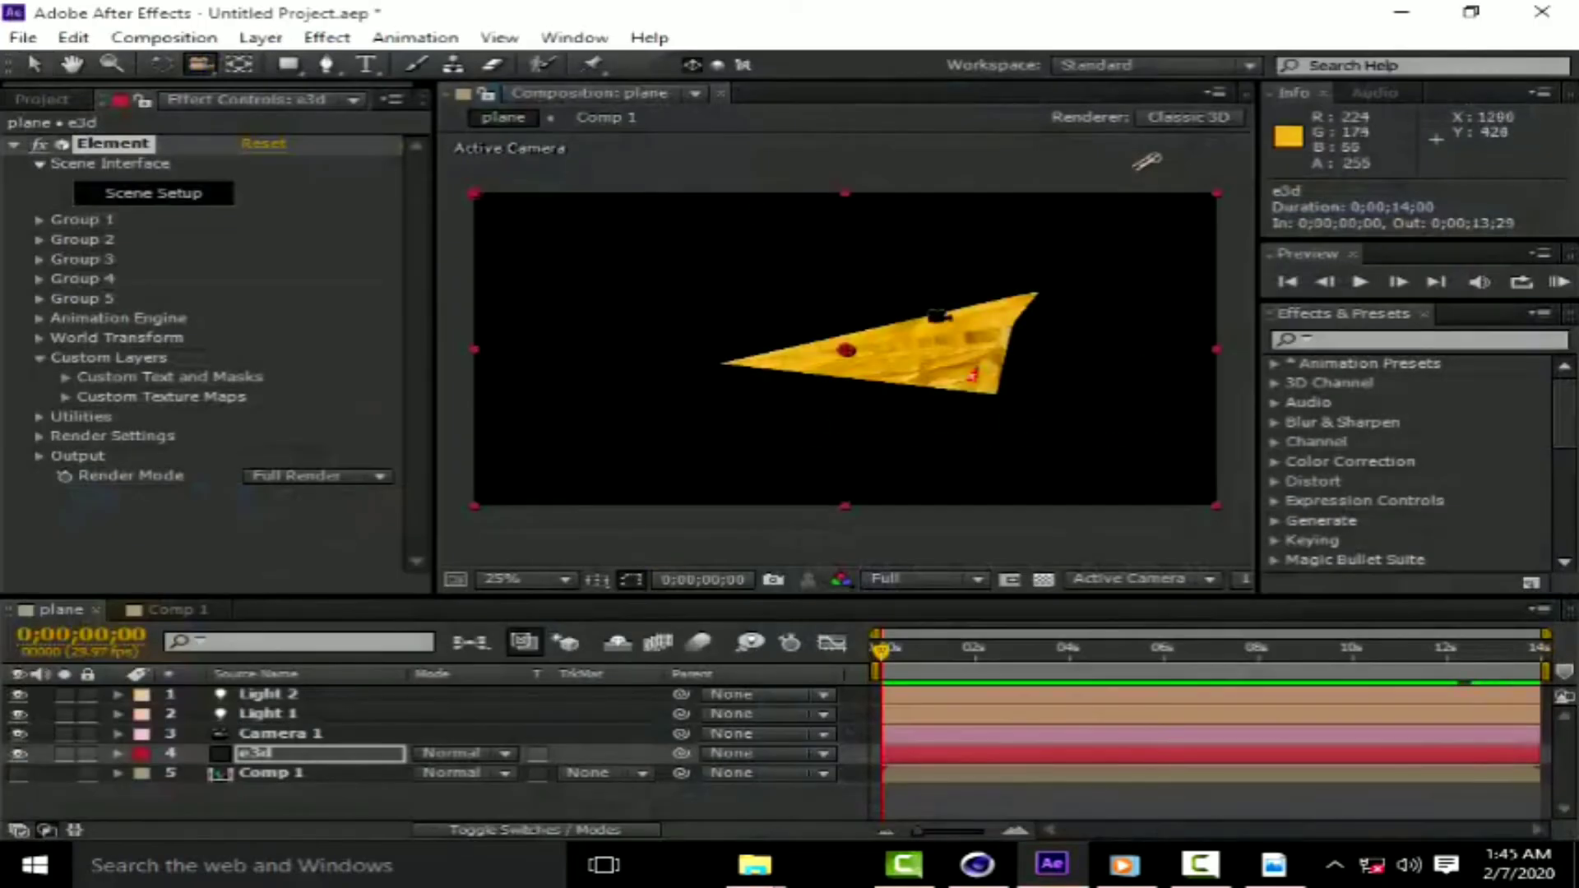
left_click_drag(855, 346, 917, 288)
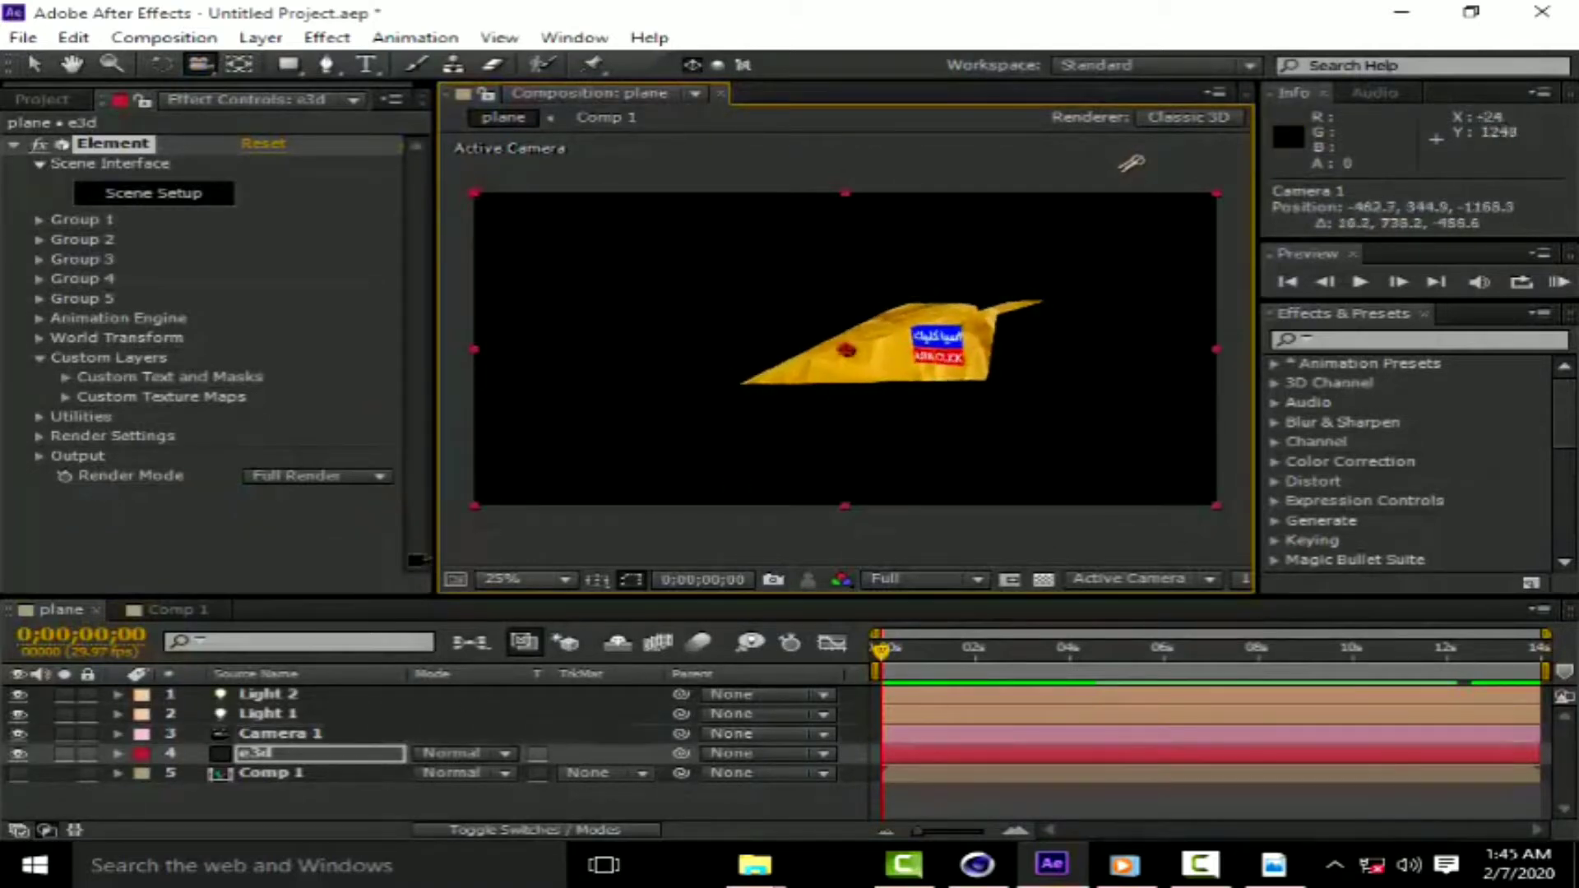
left_click(186, 611)
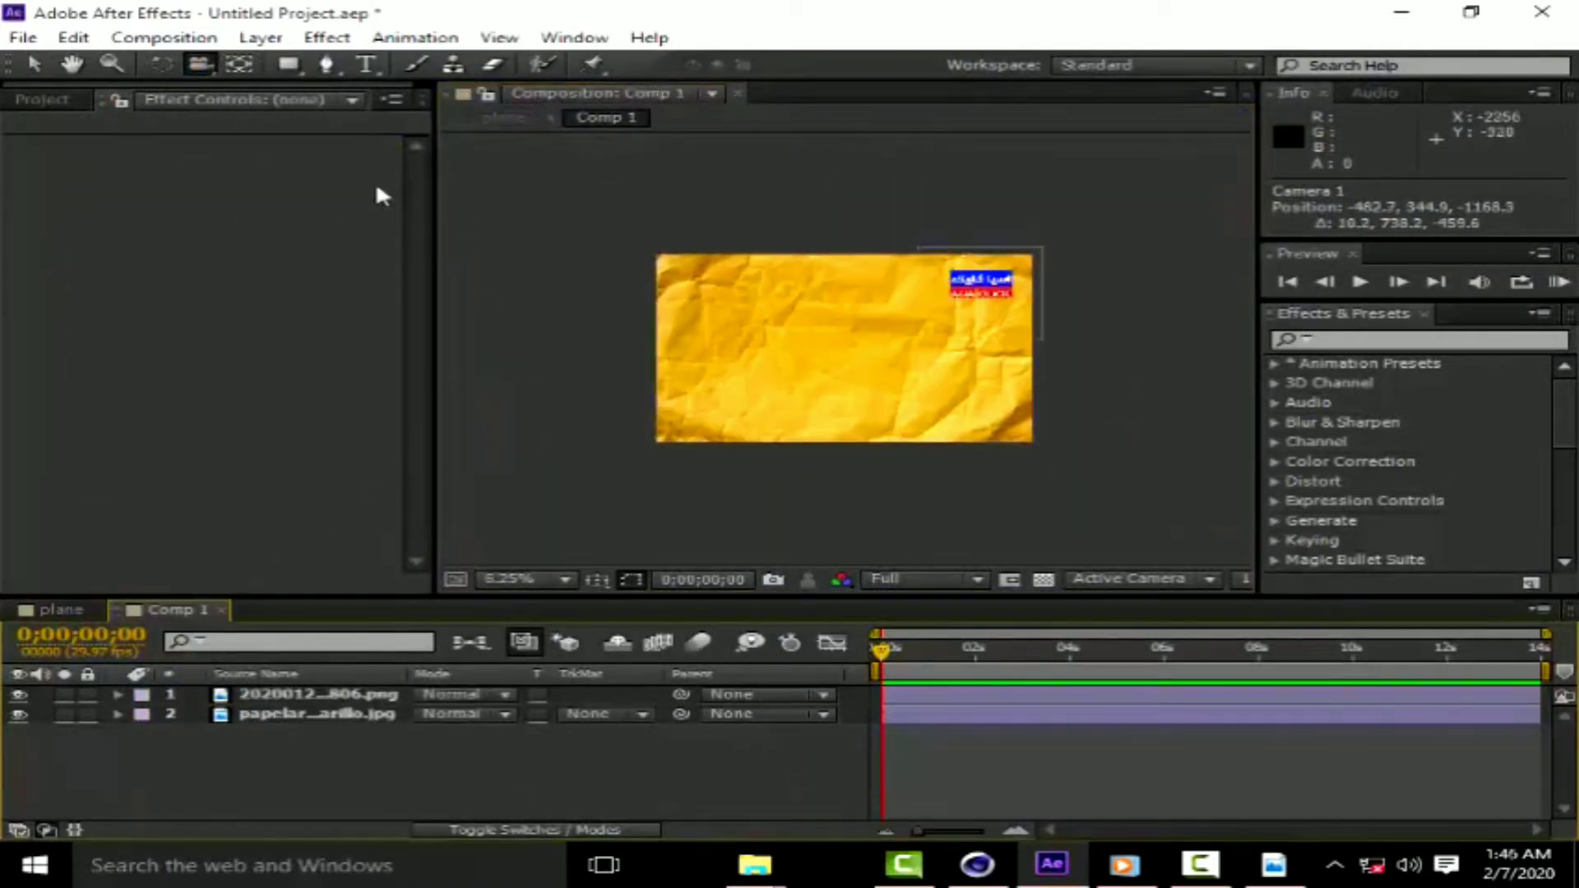
left_click(72, 609)
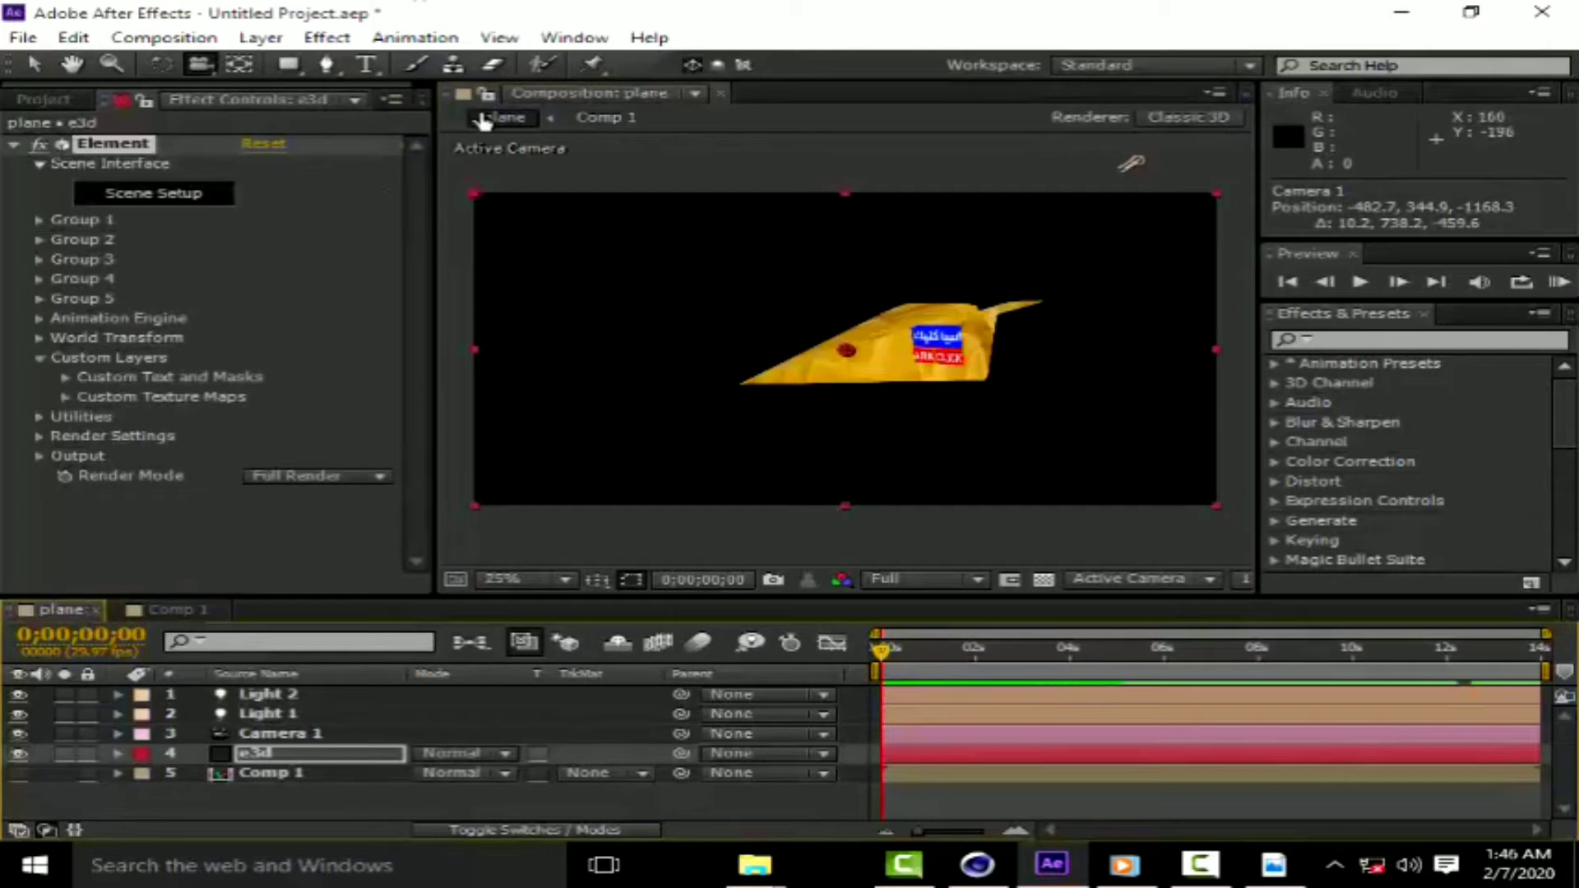
left_click(484, 120)
left_click(499, 37)
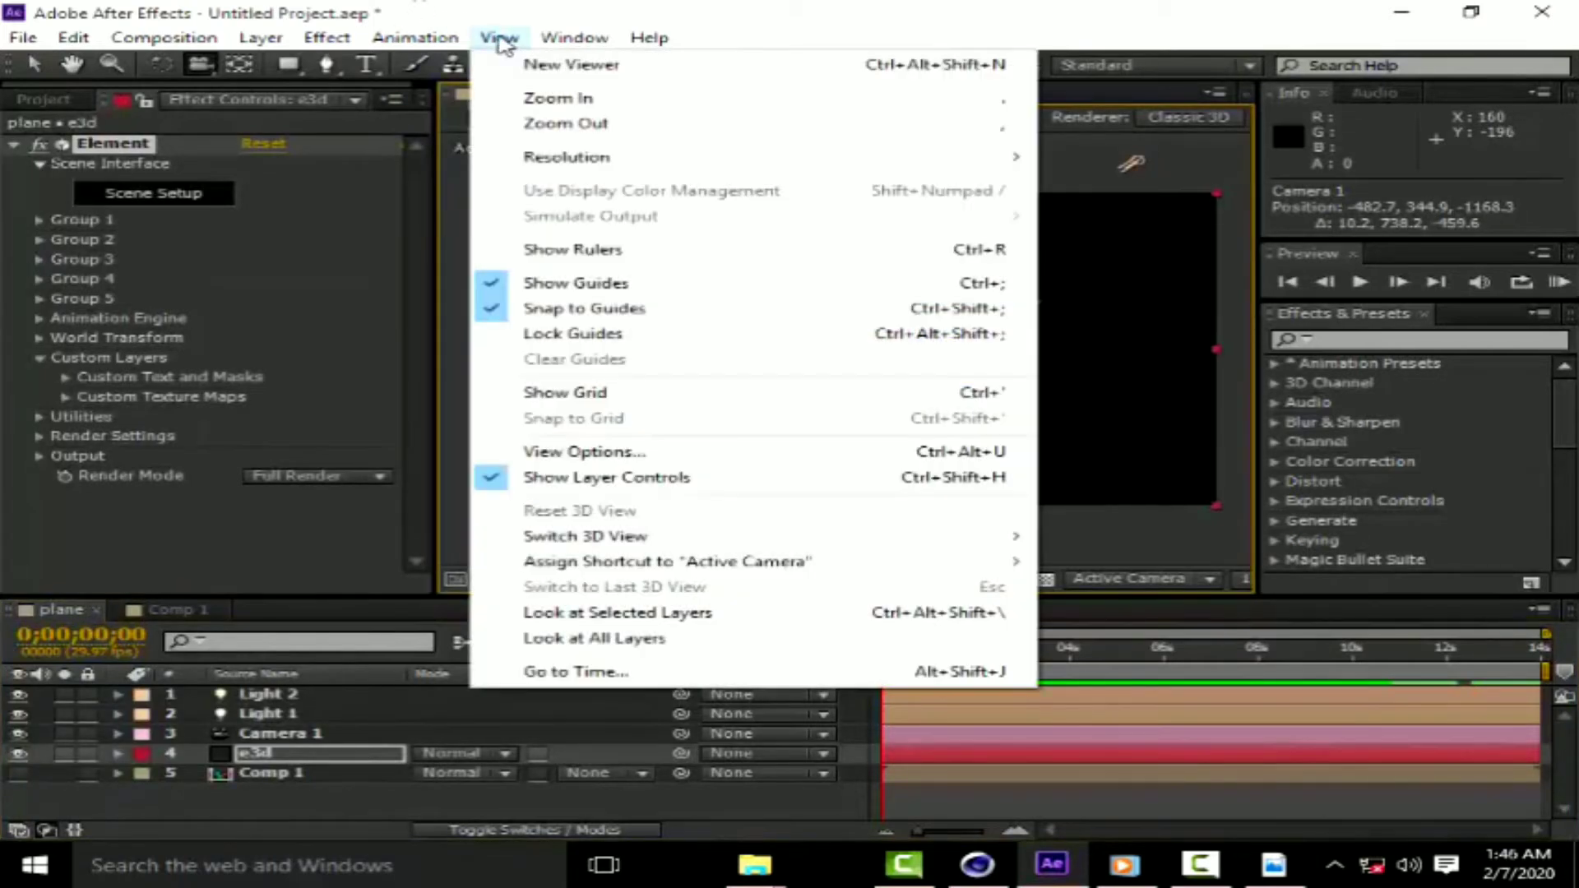
Open a second viewer on Comp 1 and rotate the logo layer to -8°.
left_click(536, 60)
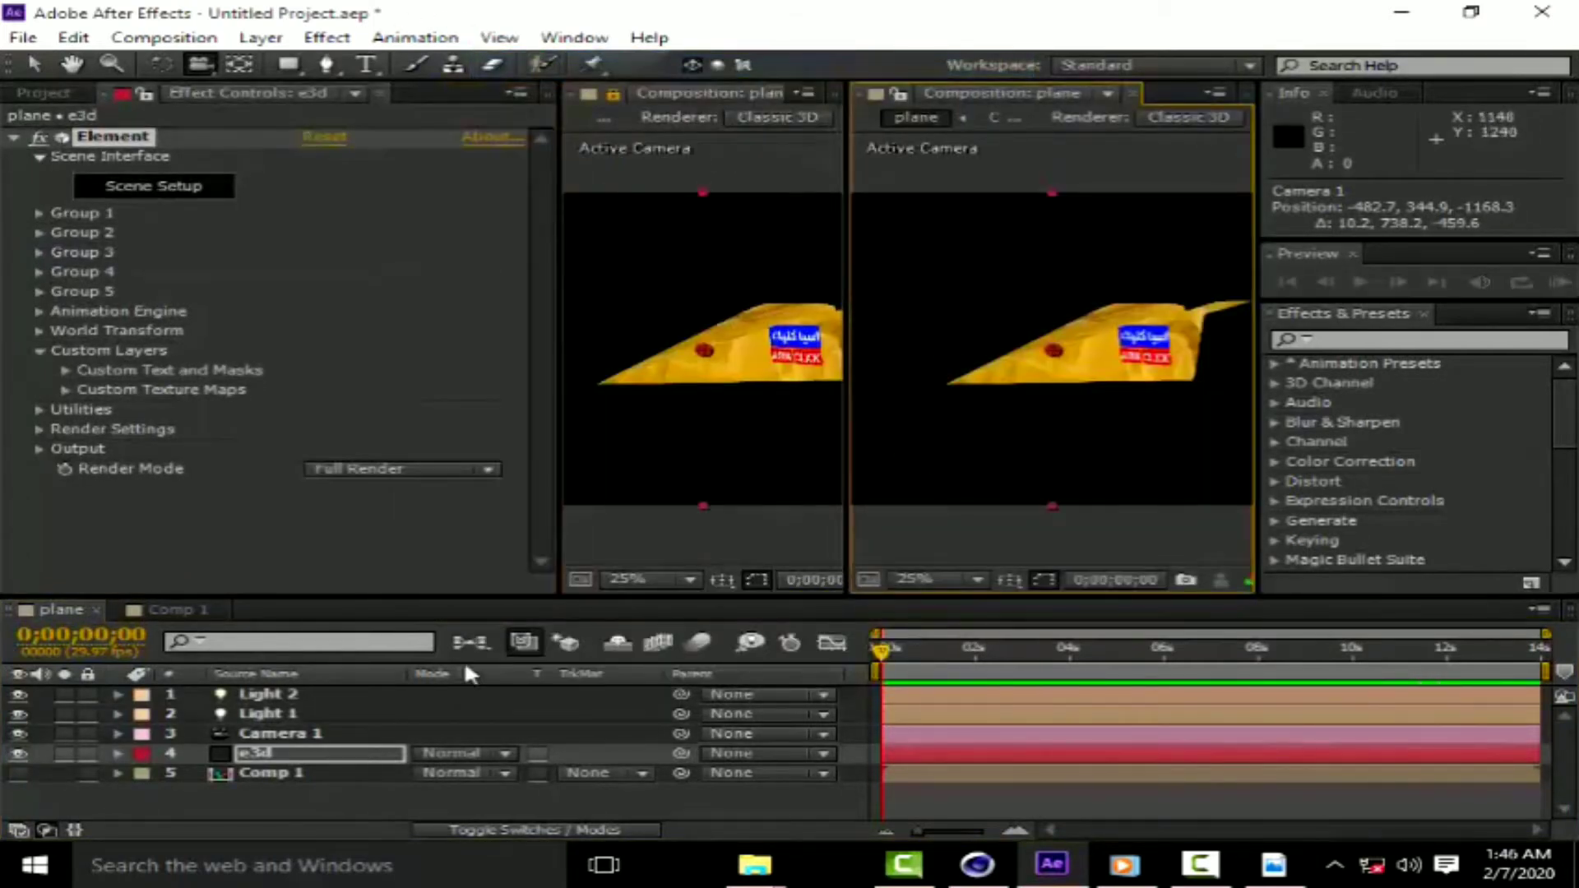
left_click(34, 64)
left_click(911, 407)
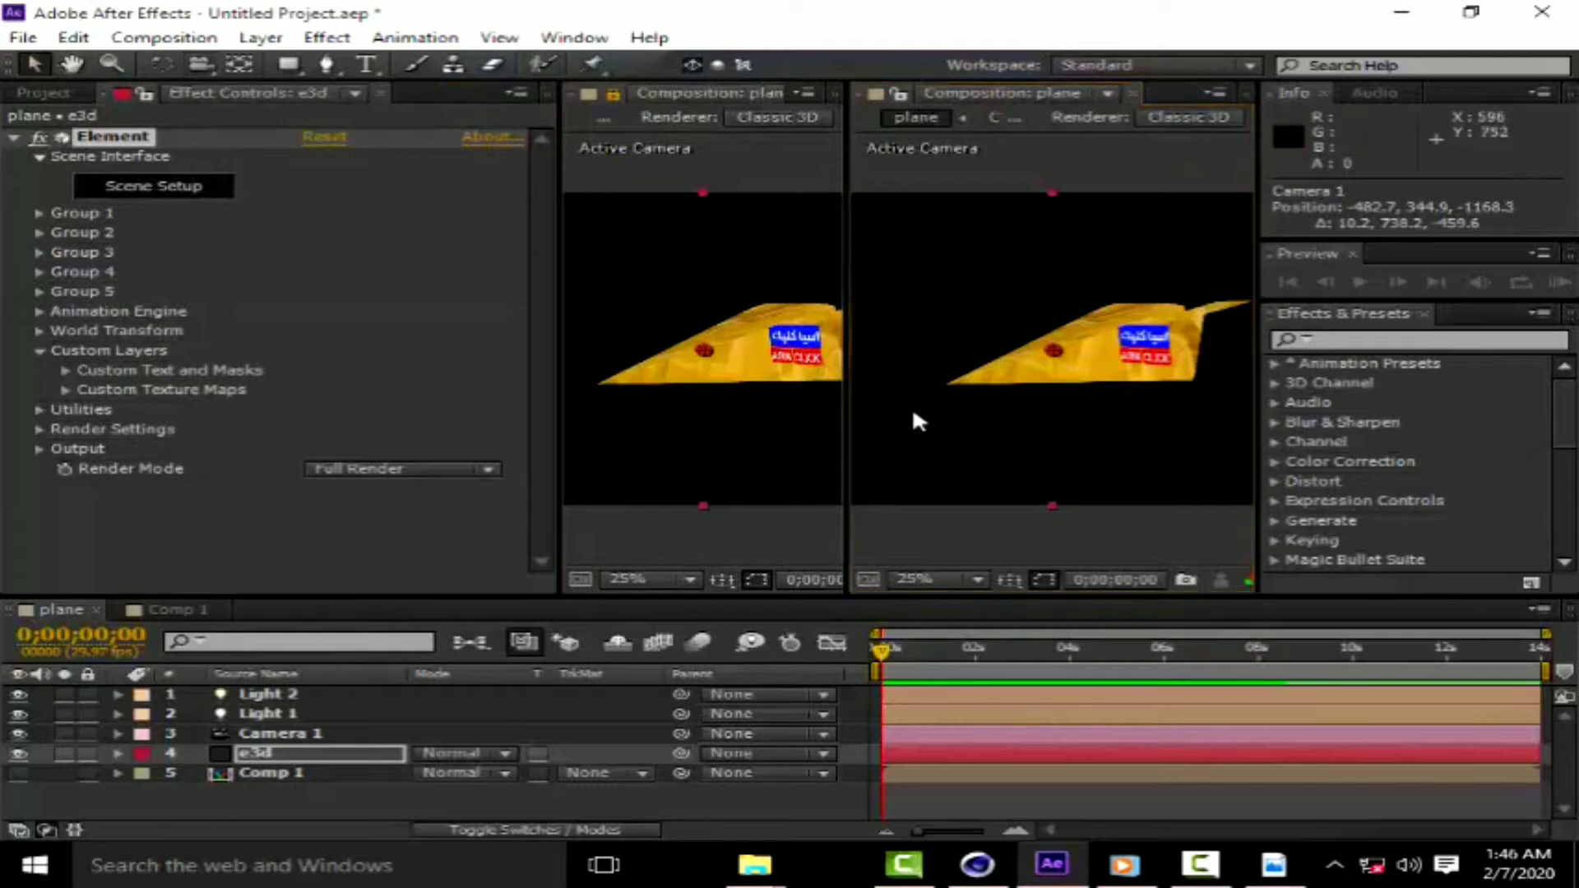
left_click(164, 609)
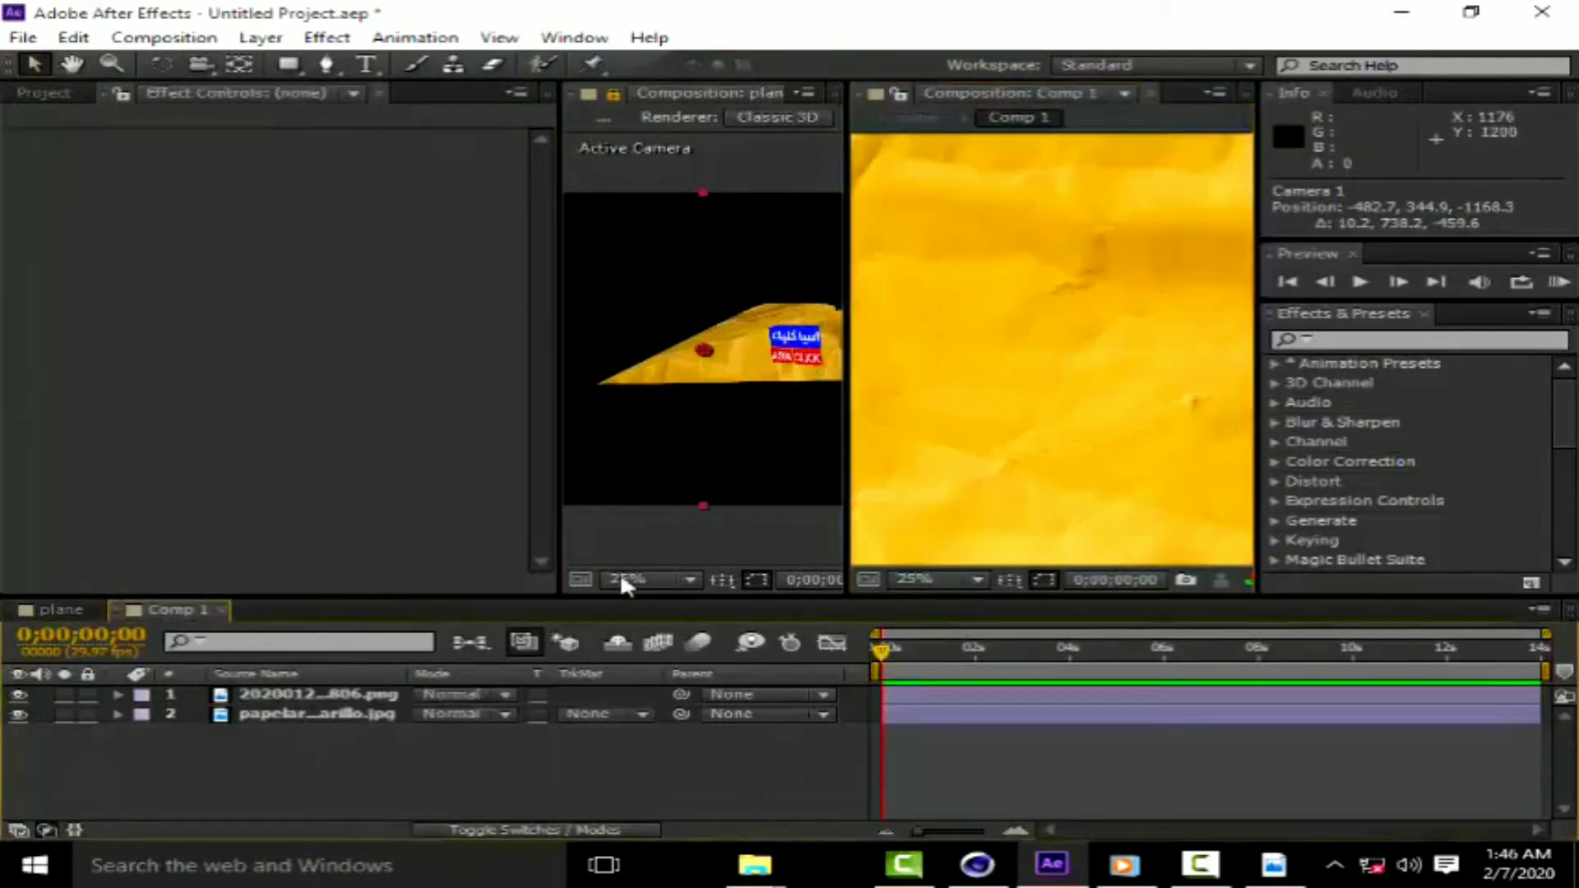
scroll(1084, 312, "down", 4)
left_click(1190, 296)
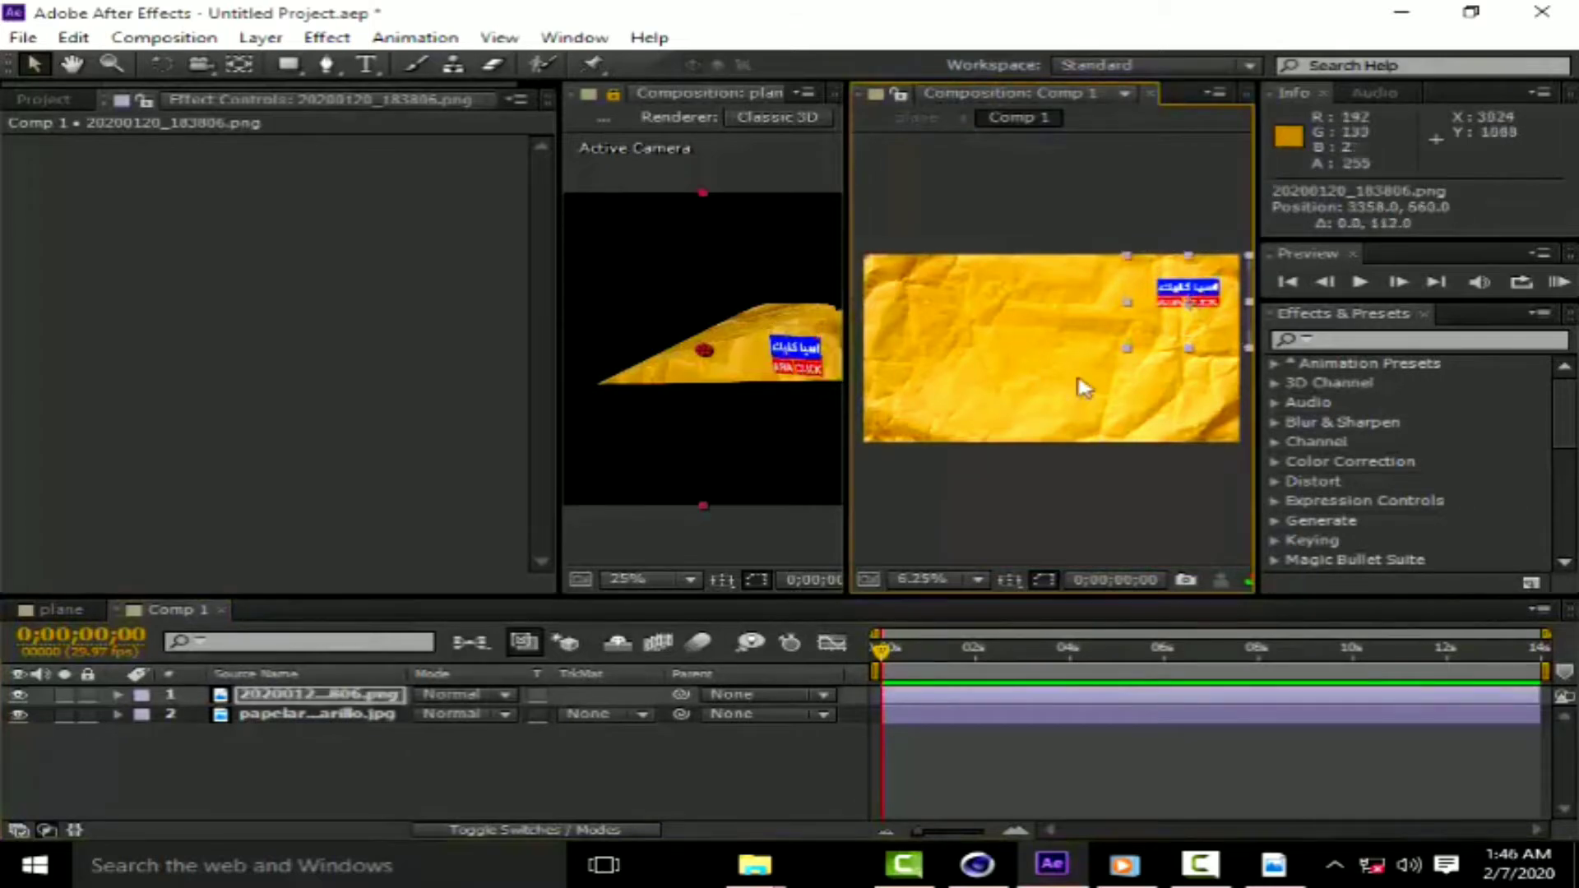
key("r")
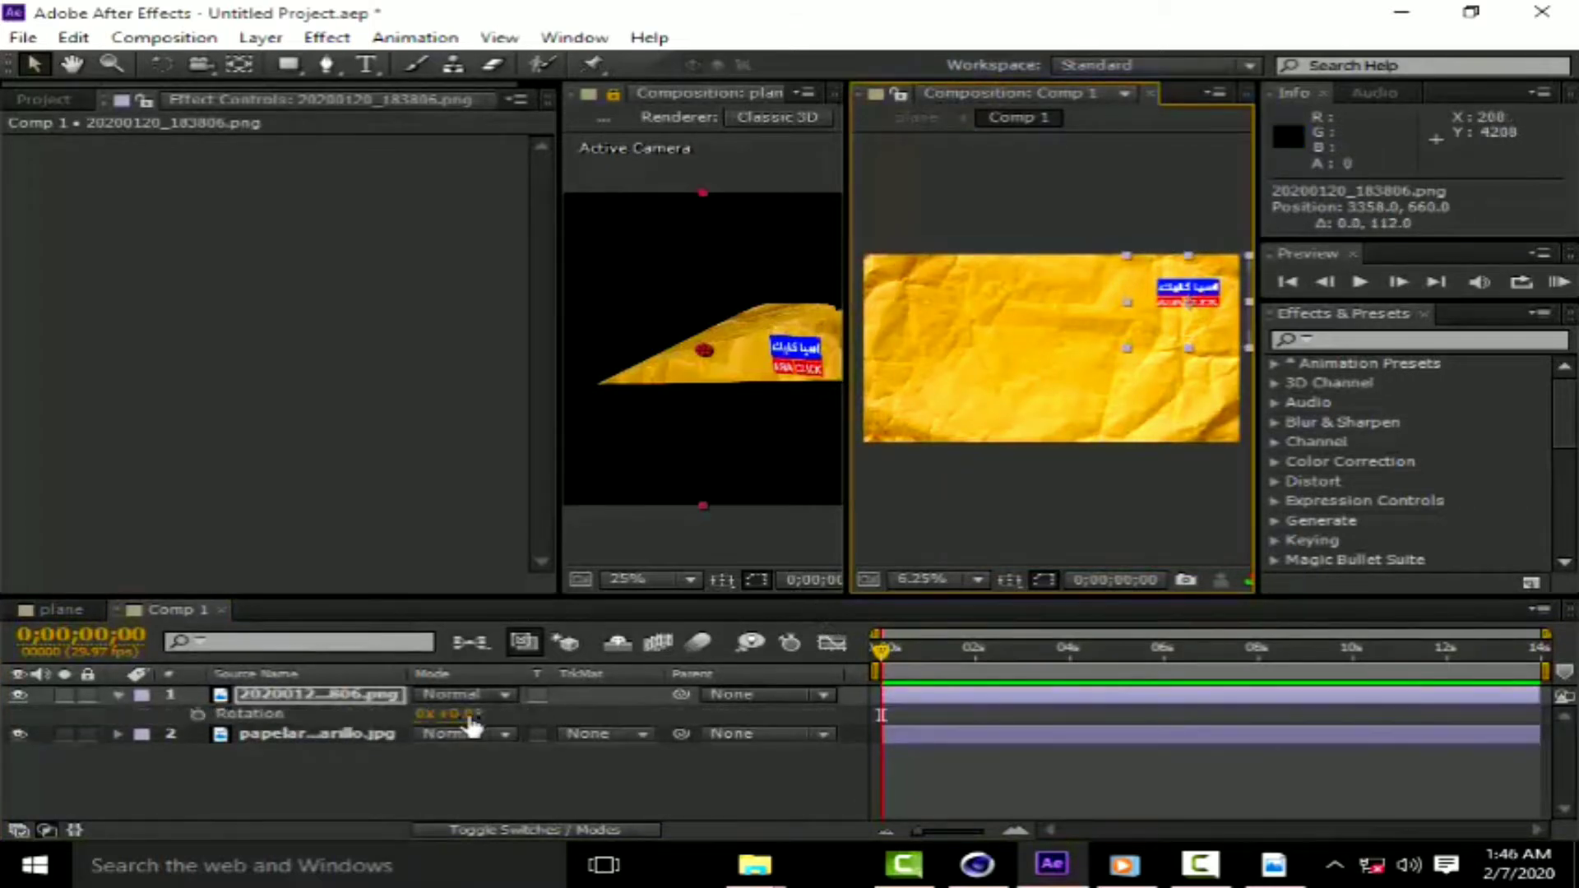
left_click(464, 713)
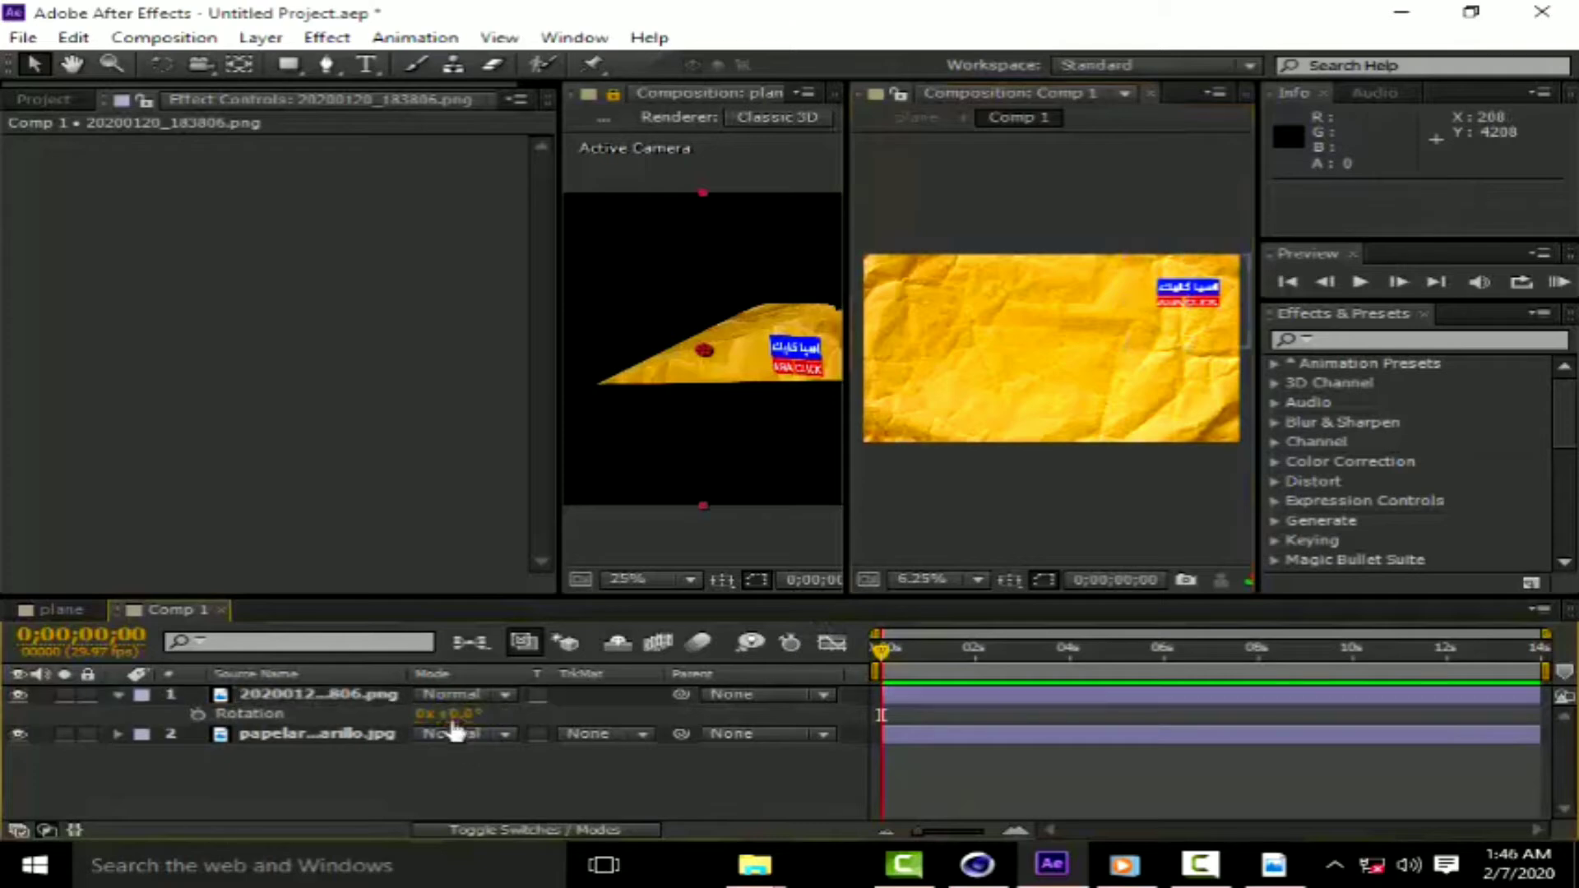
type("-8")
key("Return")
Scale the logo layer to 115% and close the extra Comp 1 viewer.
left_click(316, 694)
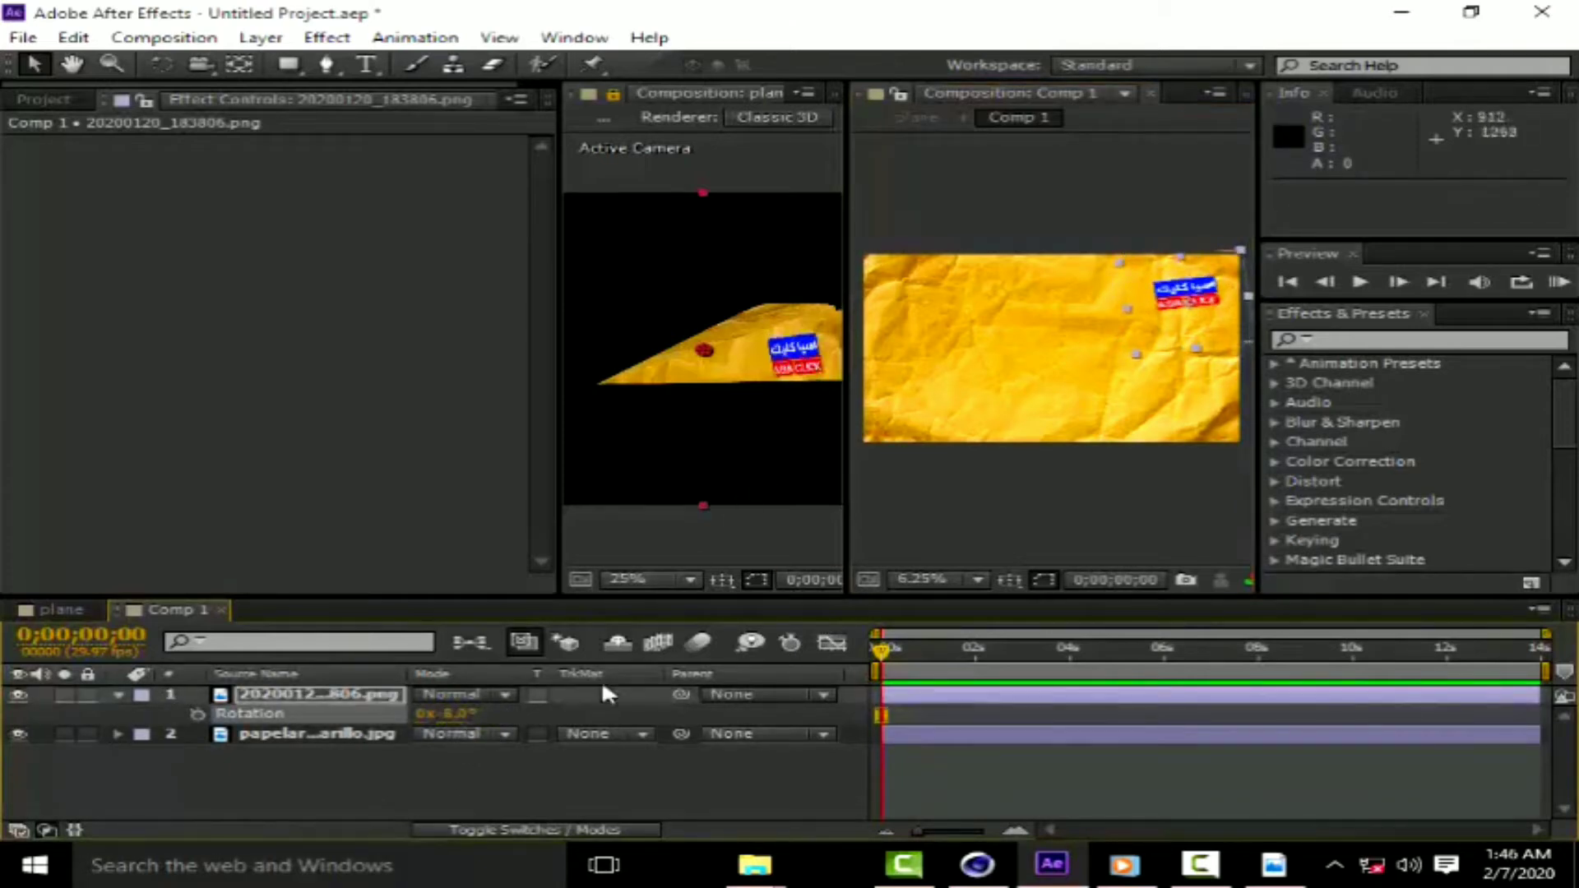
key("s")
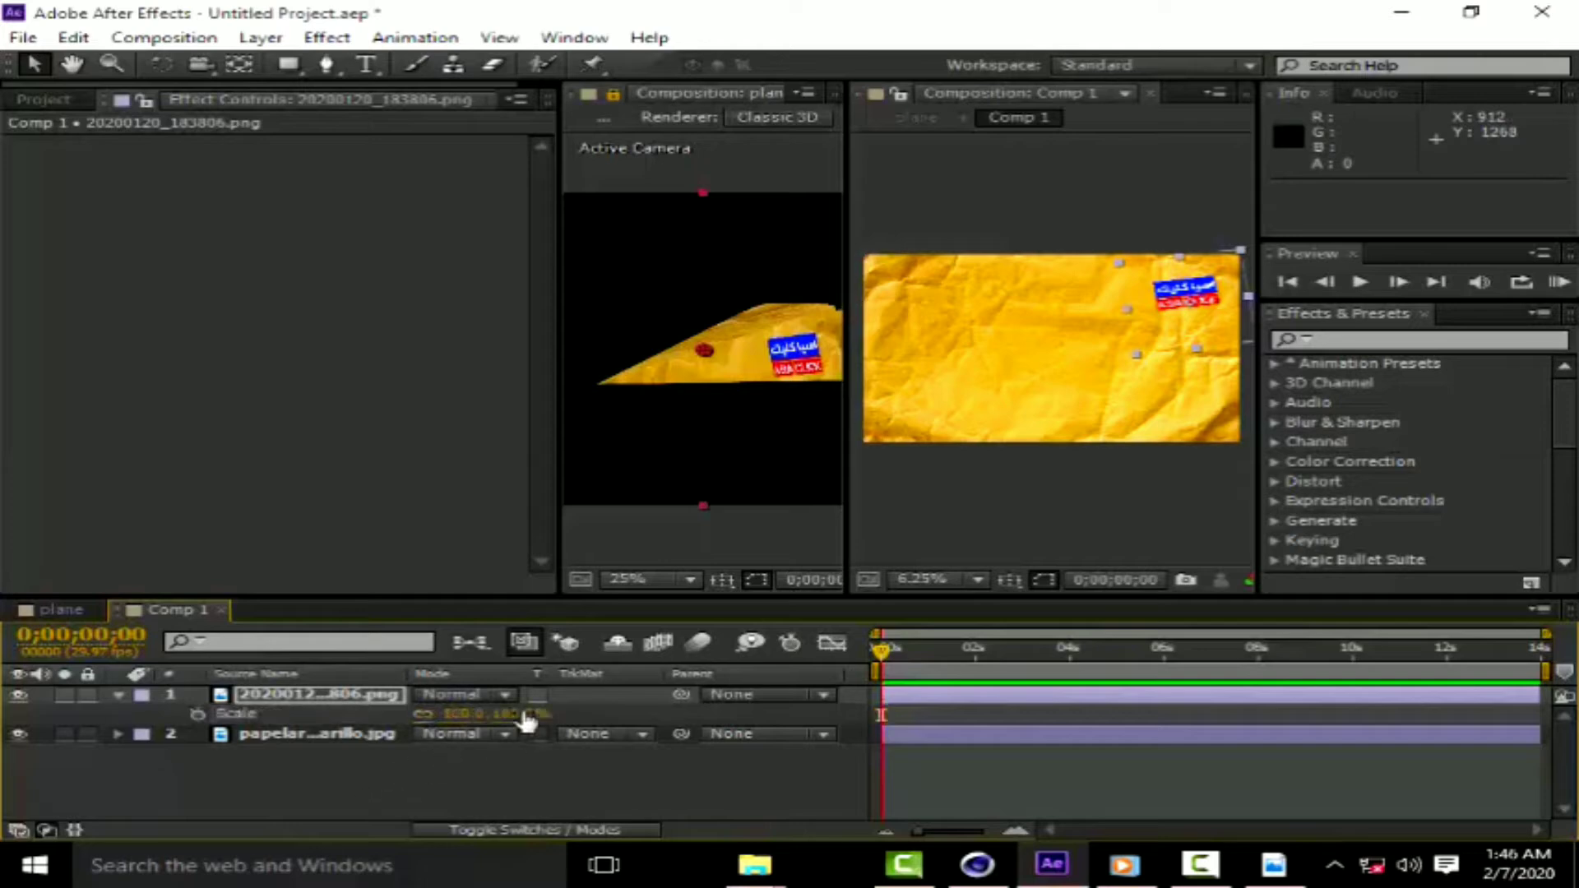
mouse_move(527, 713)
left_mouse_down()
mouse_move(544, 718)
mouse_move(481, 713)
left_mouse_up()
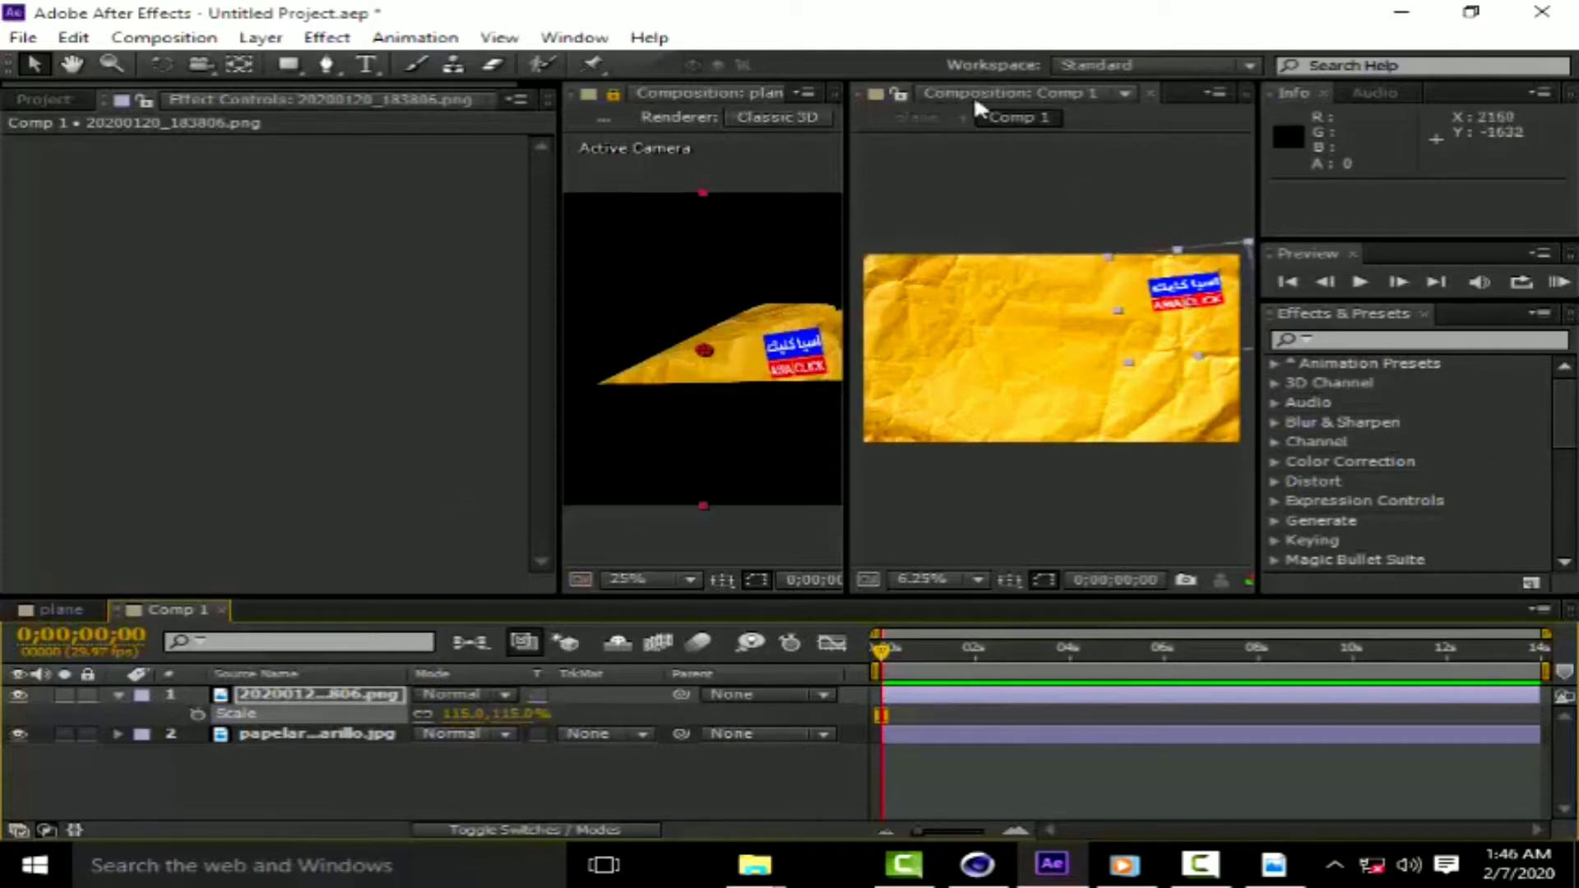
left_click(1150, 91)
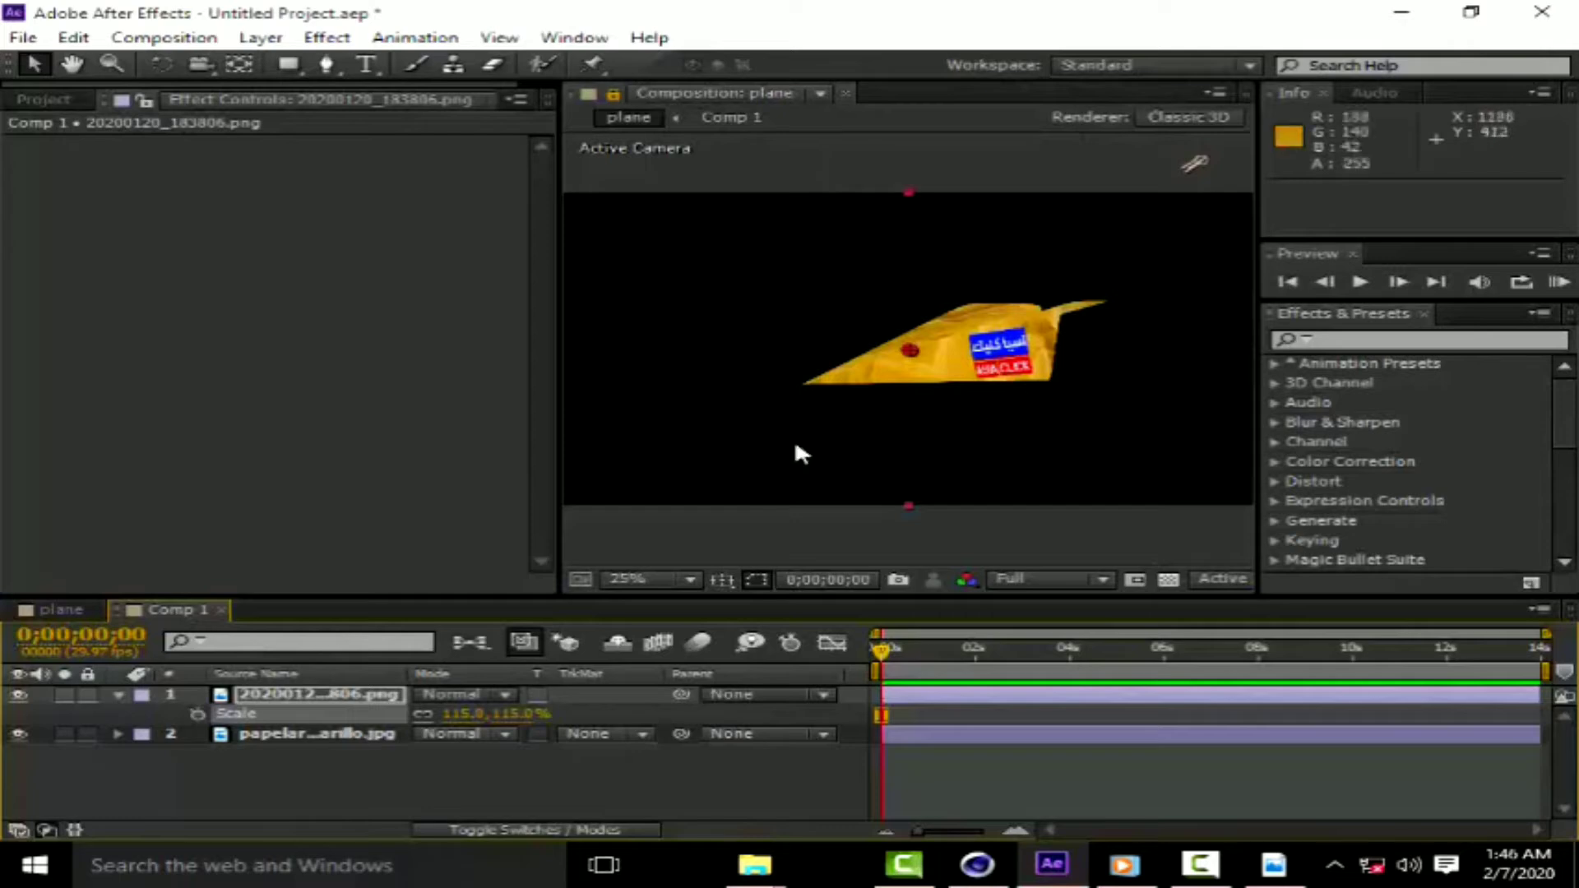
left_click(120, 697)
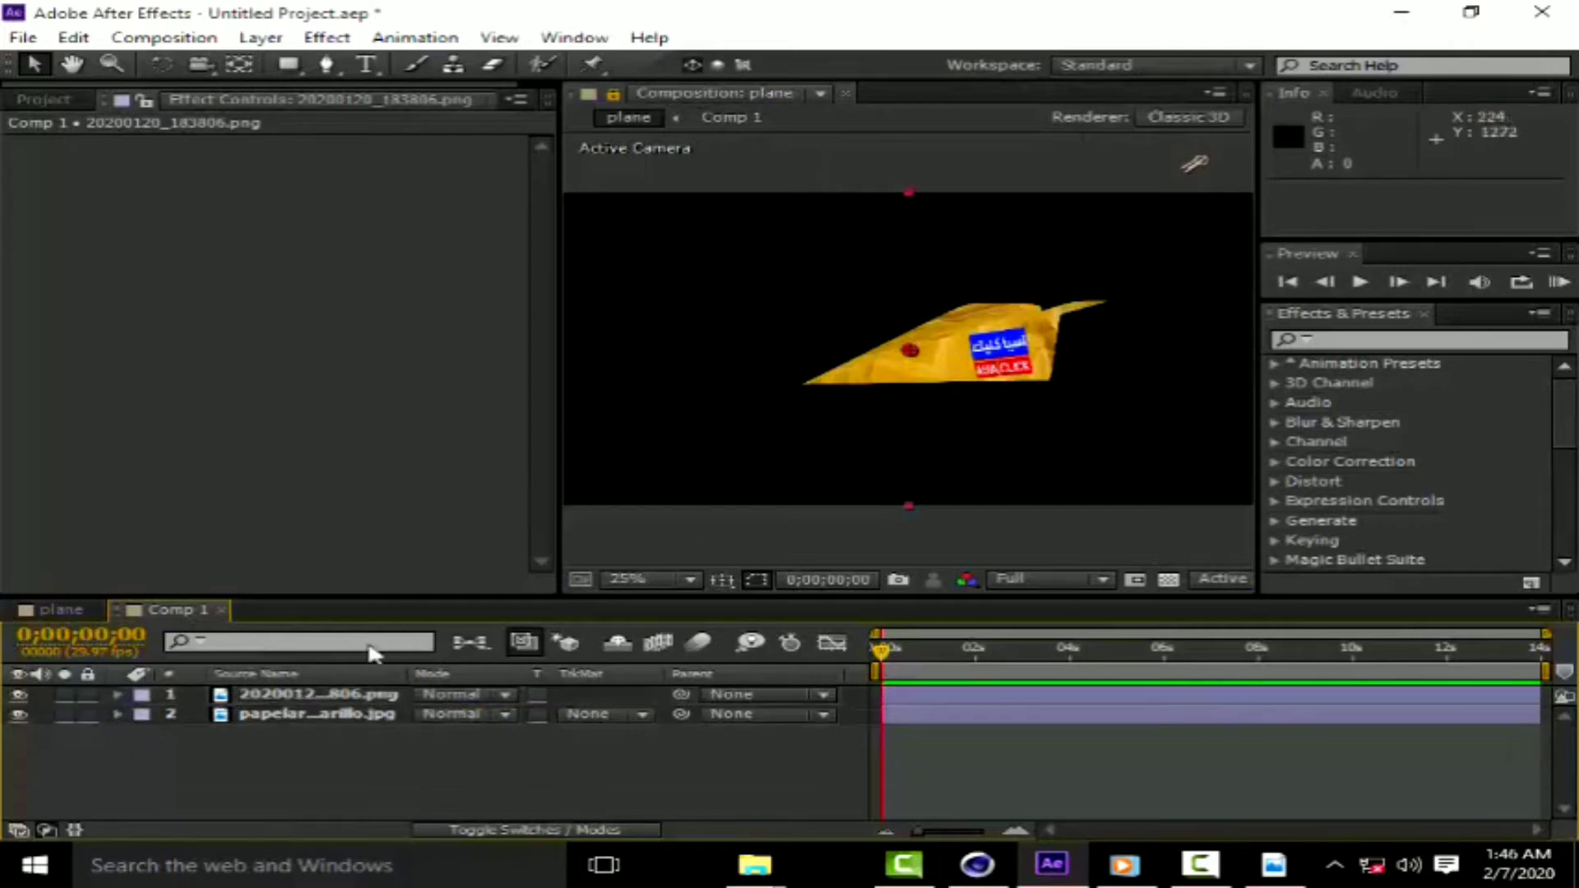
On the e3d layer, enable Bend under Group 1 > Particle Look > Deform, leaving bend angle at 0°.
left_click(61, 610)
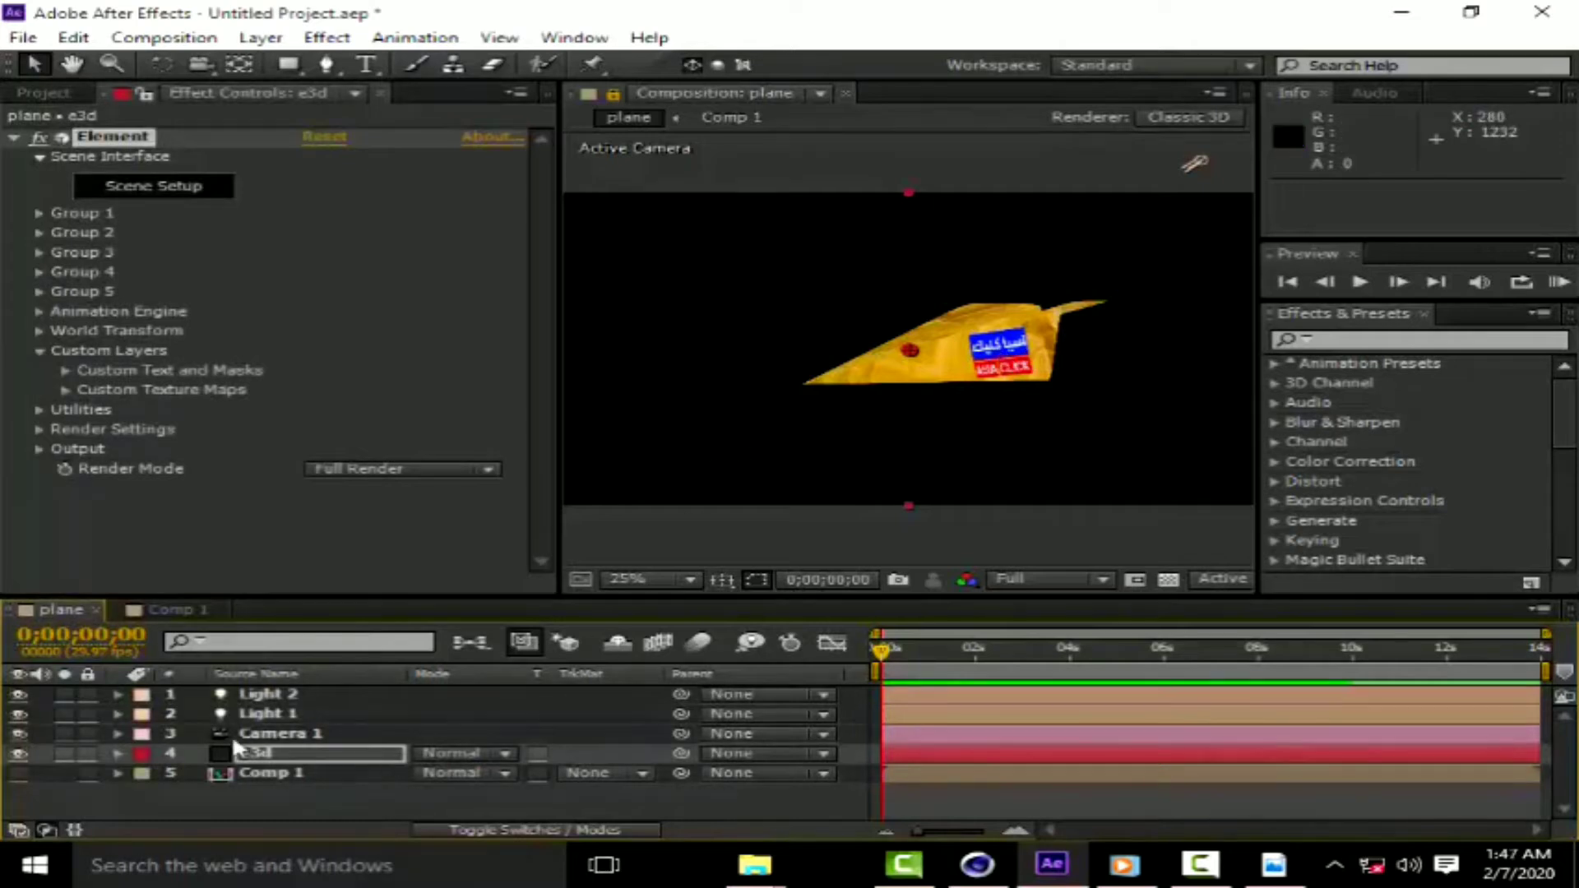
left_click(163, 794)
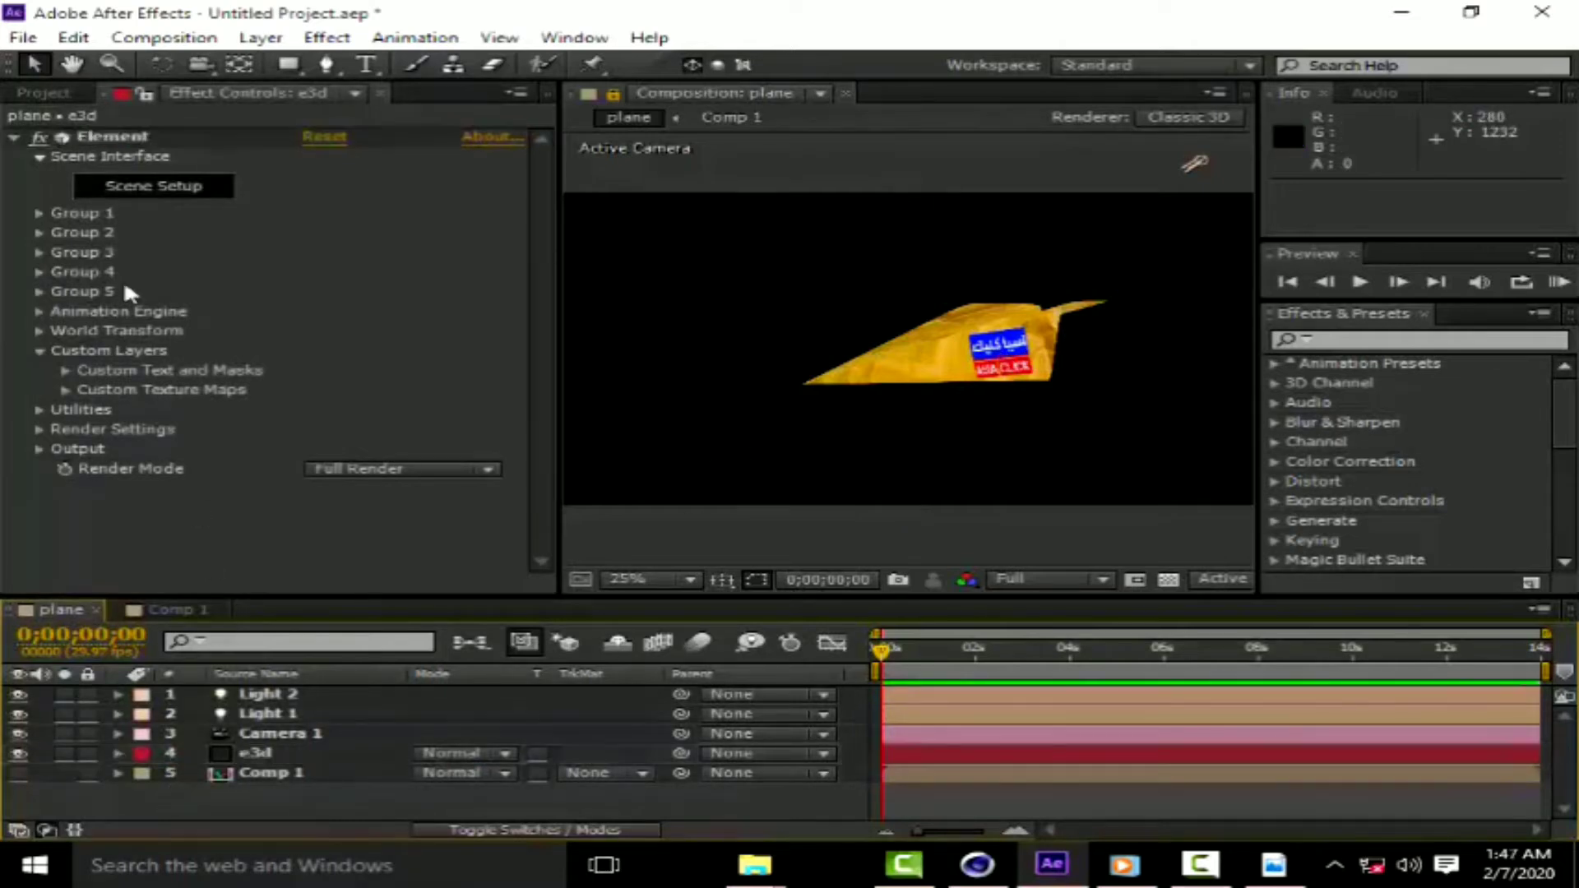
left_click(40, 213)
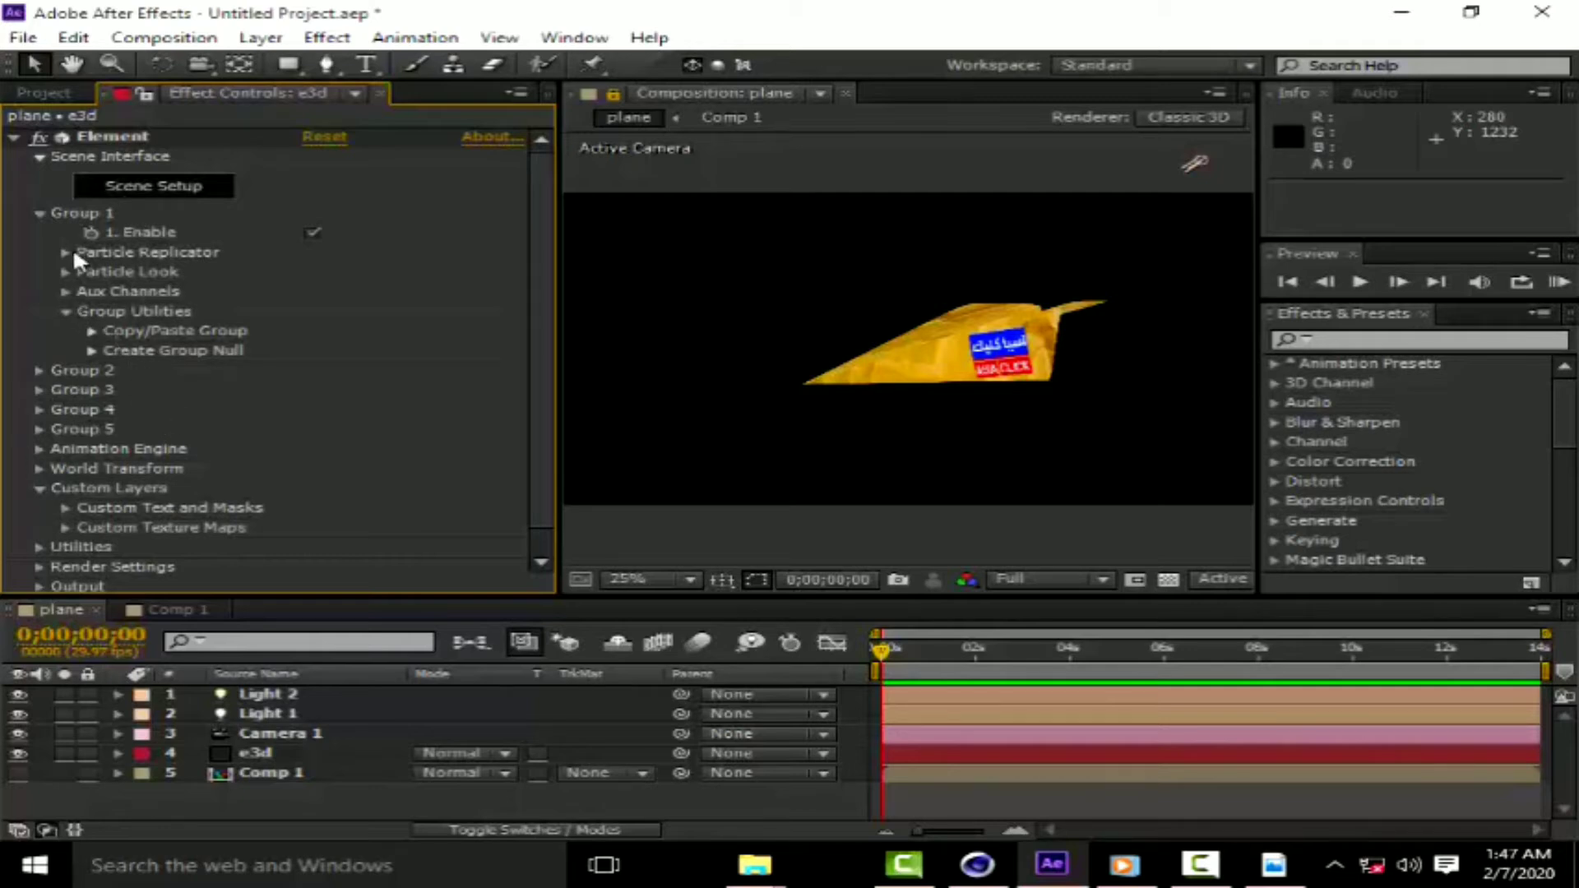
left_click(65, 271)
scroll(544, 301, "down", 1)
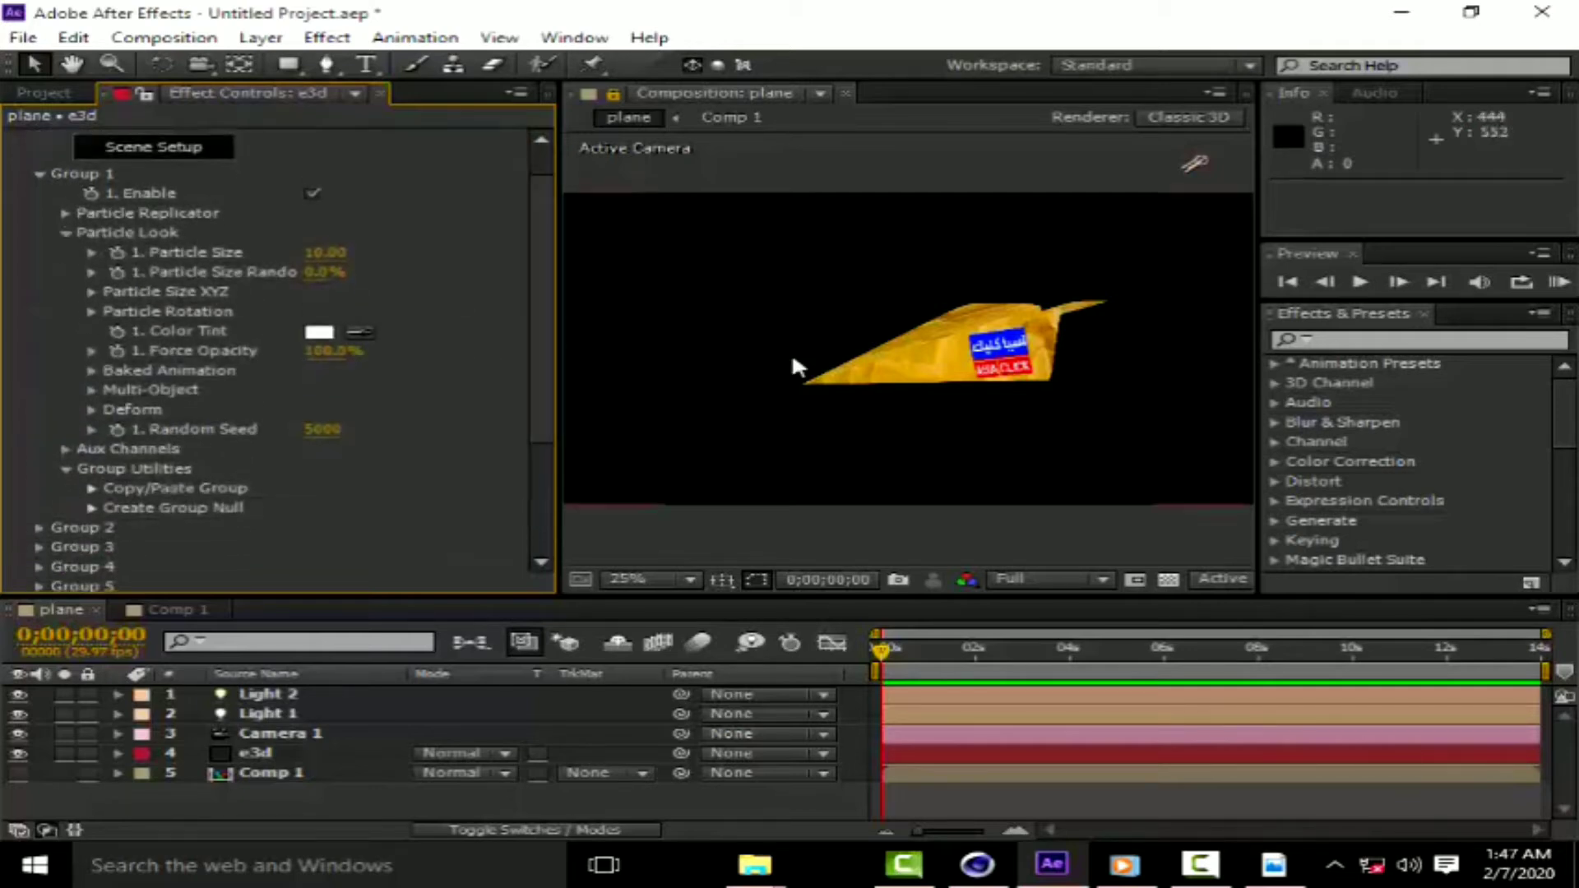
left_click(93, 410)
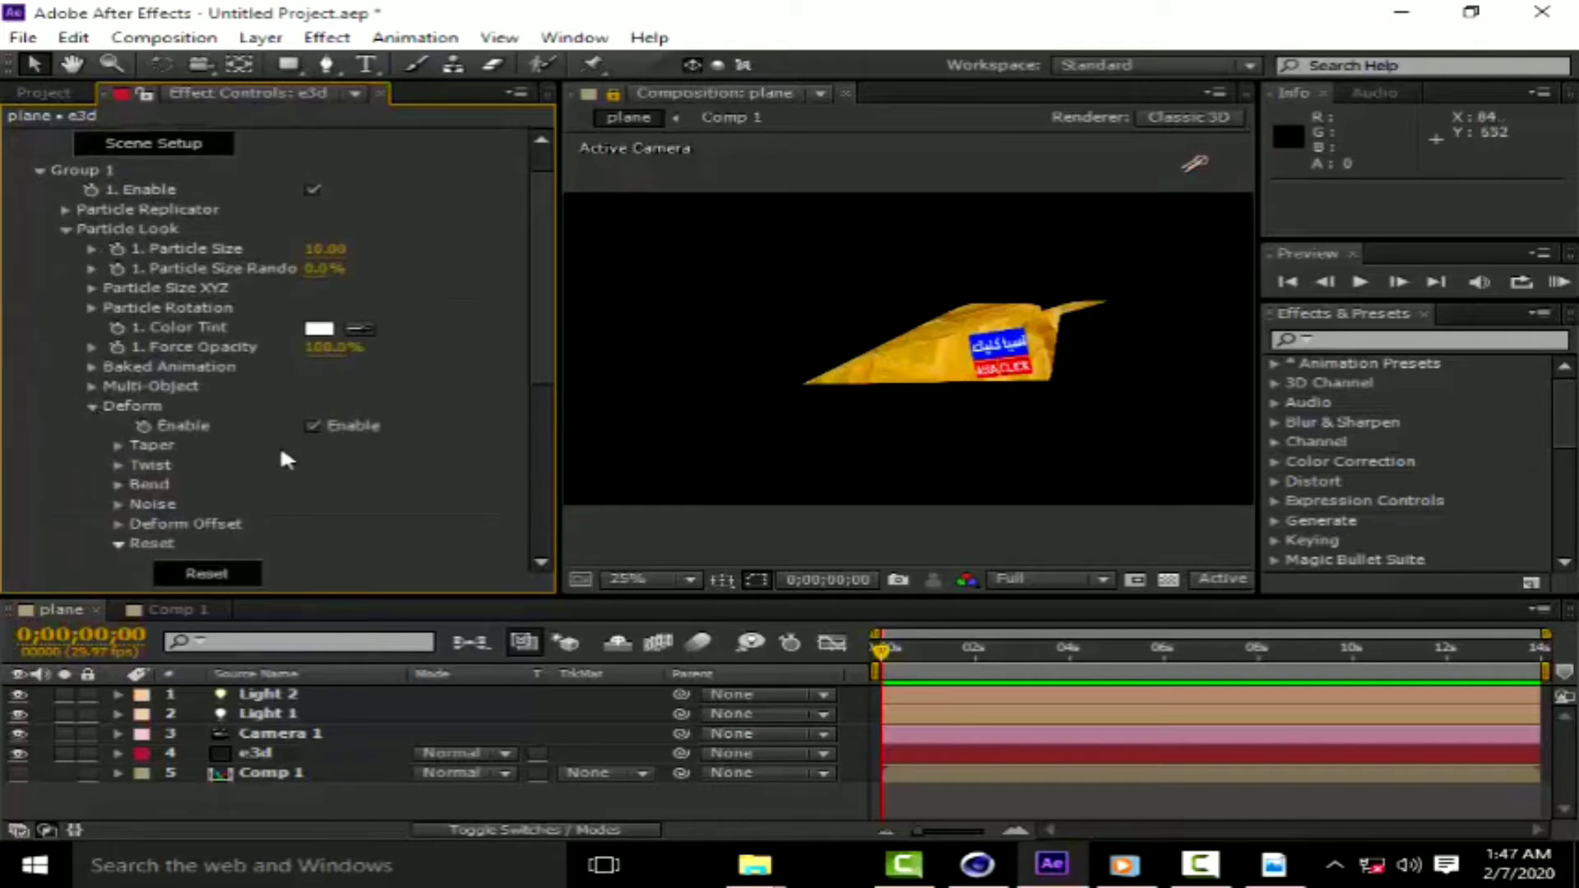
left_click(120, 481)
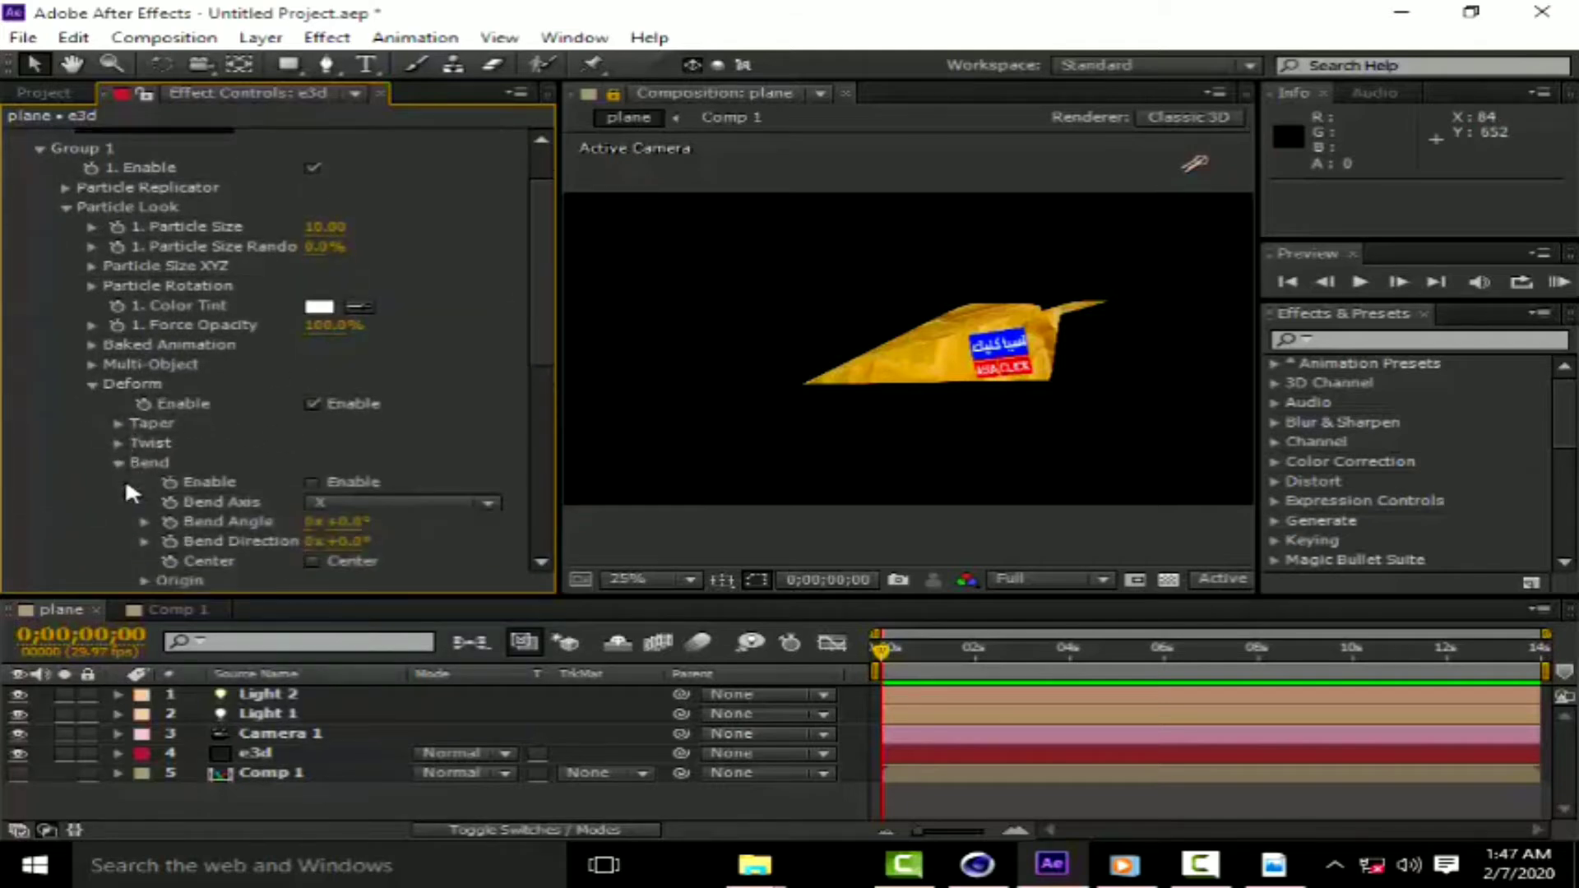
left_click(312, 483)
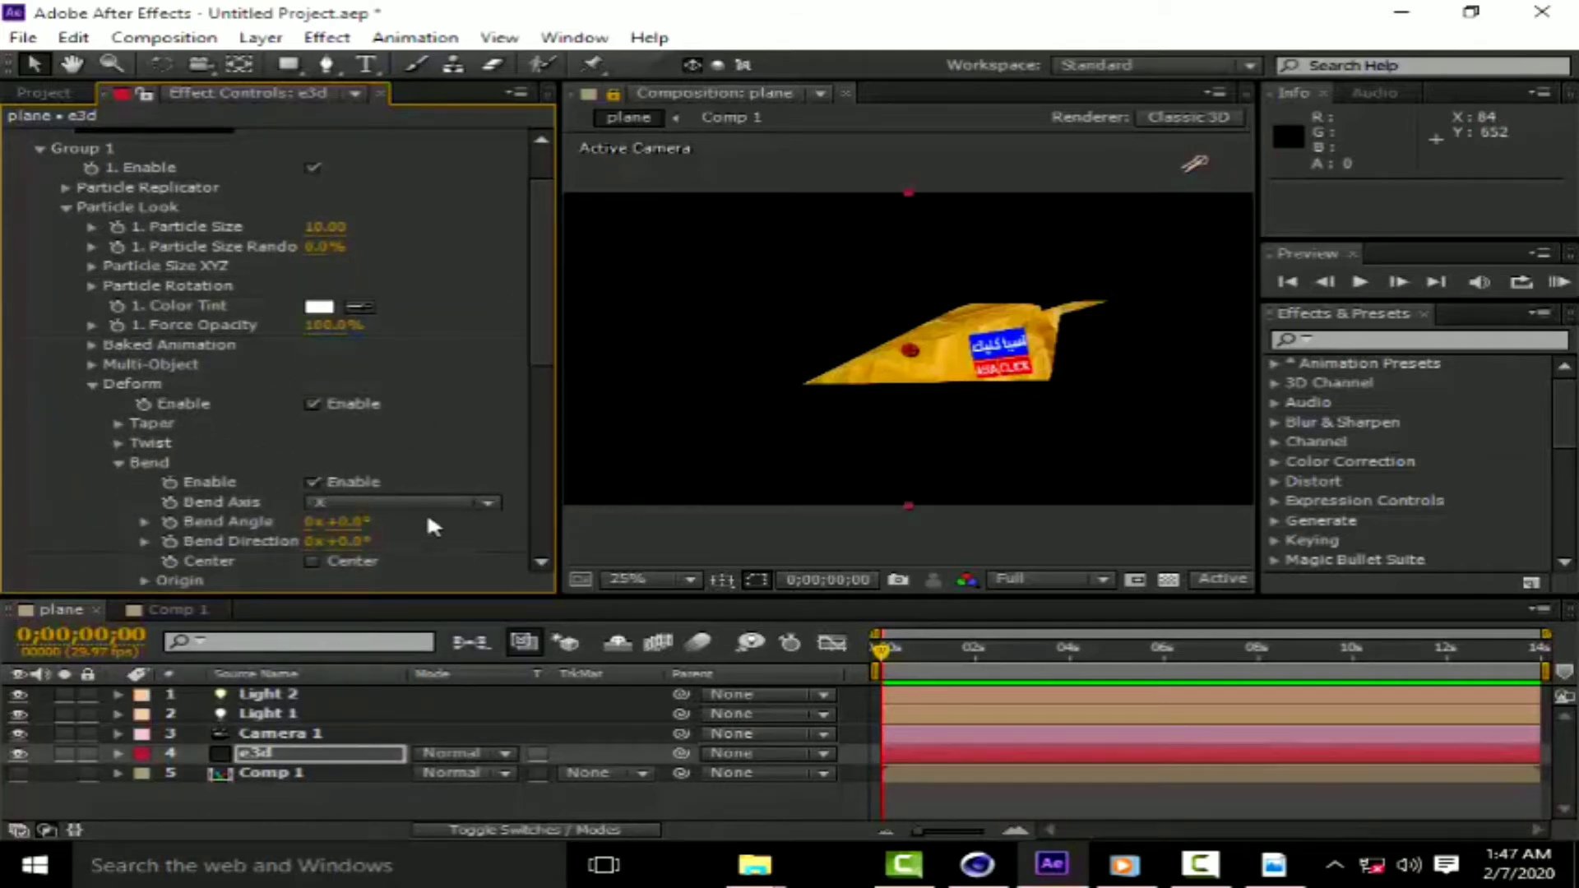
Drive the Bend Angle with the expression wiggle(3,10).
left_click(163, 518, "alt")
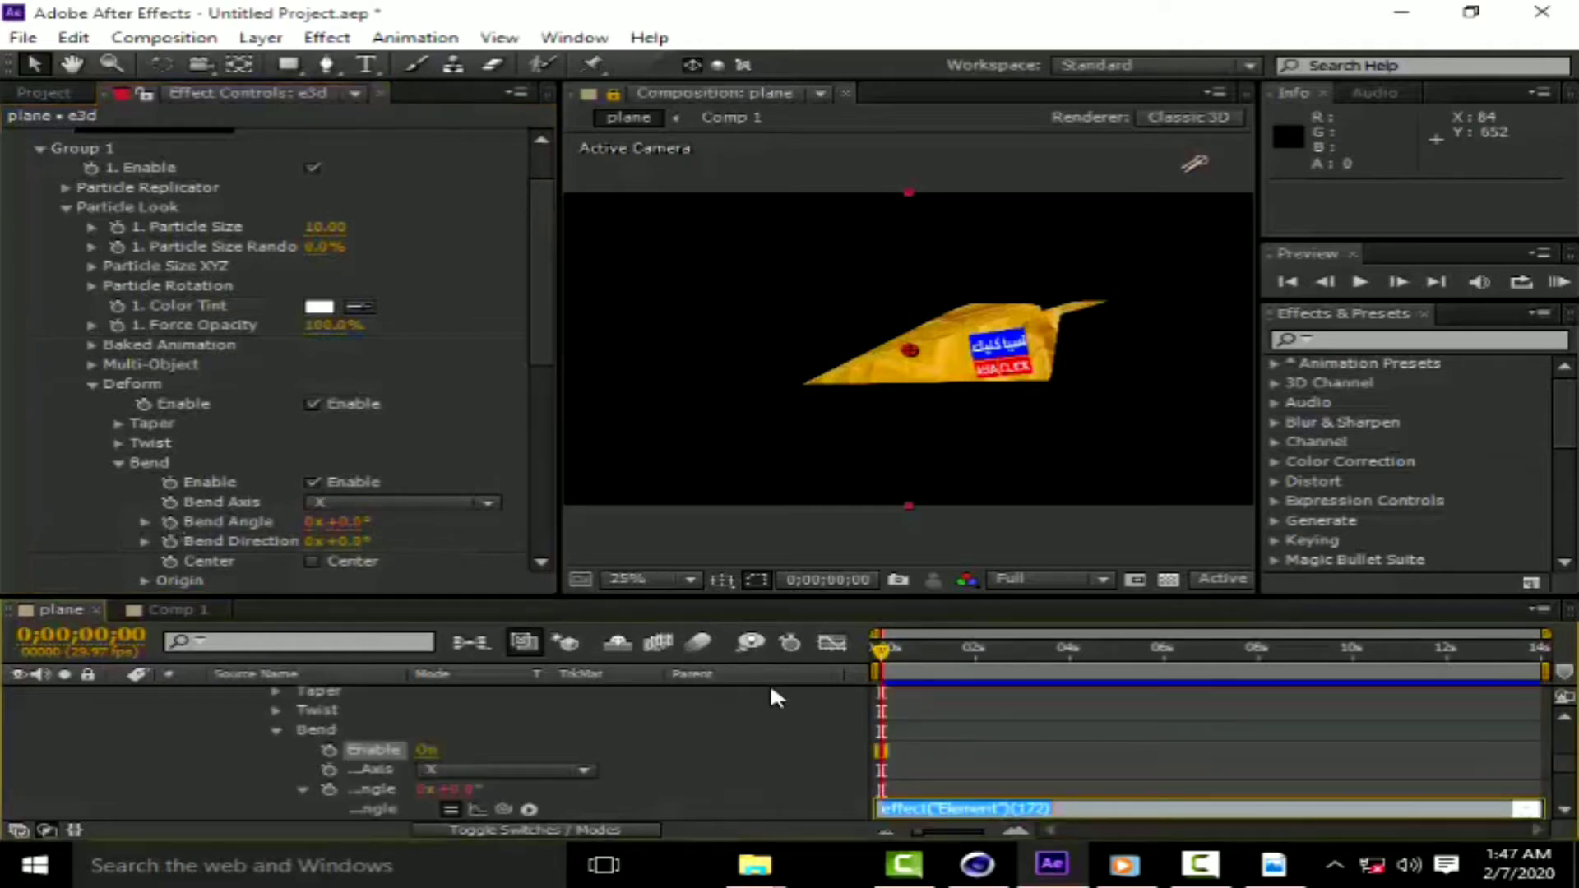
type("wi")
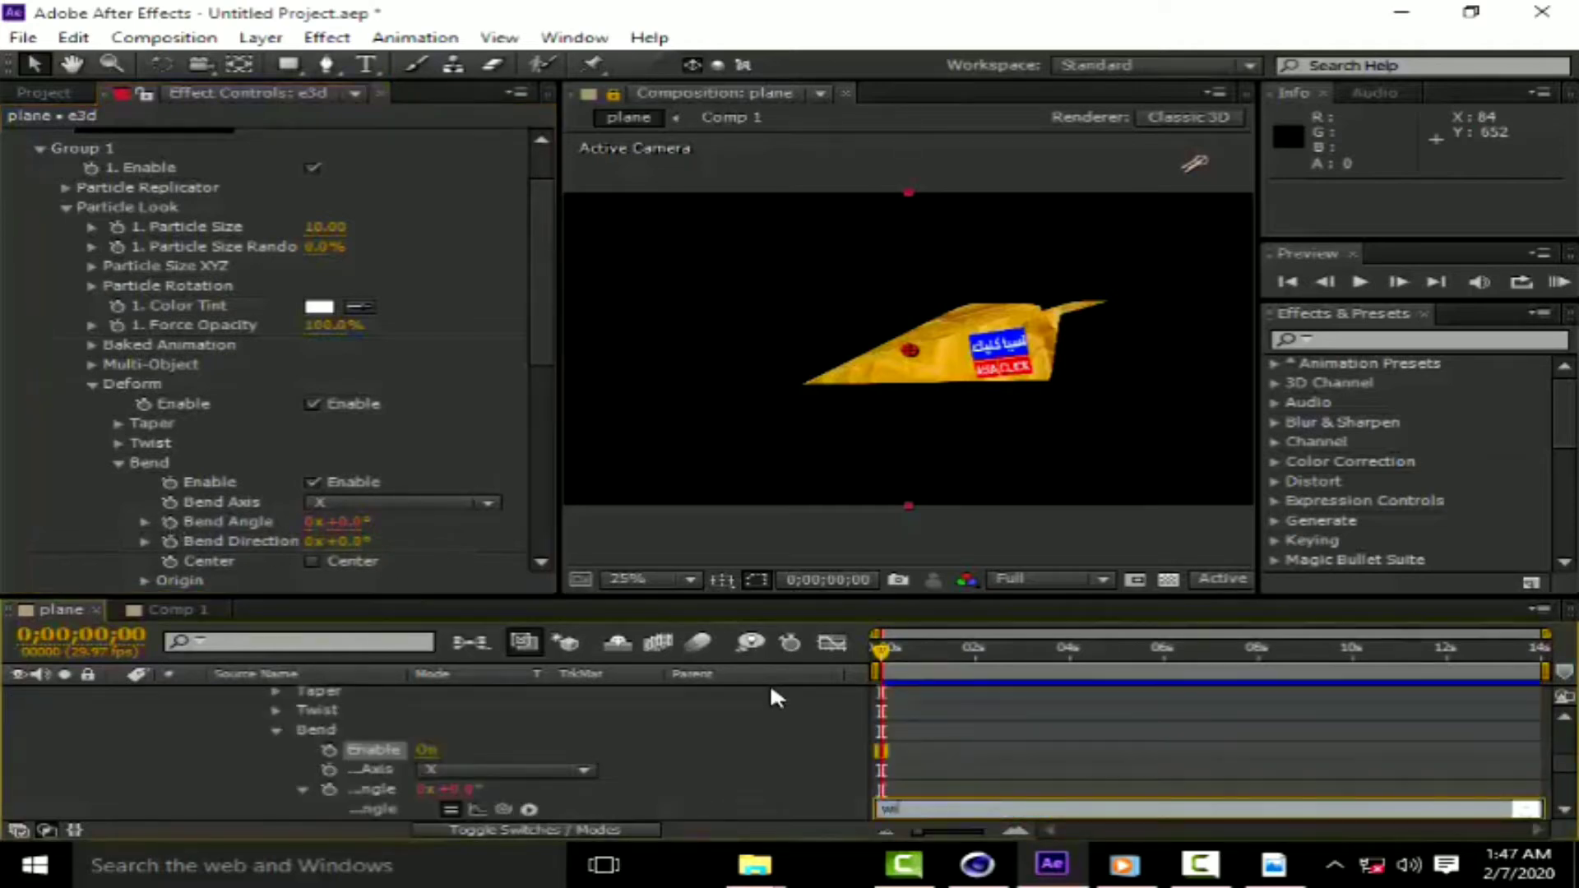
type("ggl")
type("e(")
type("3,")
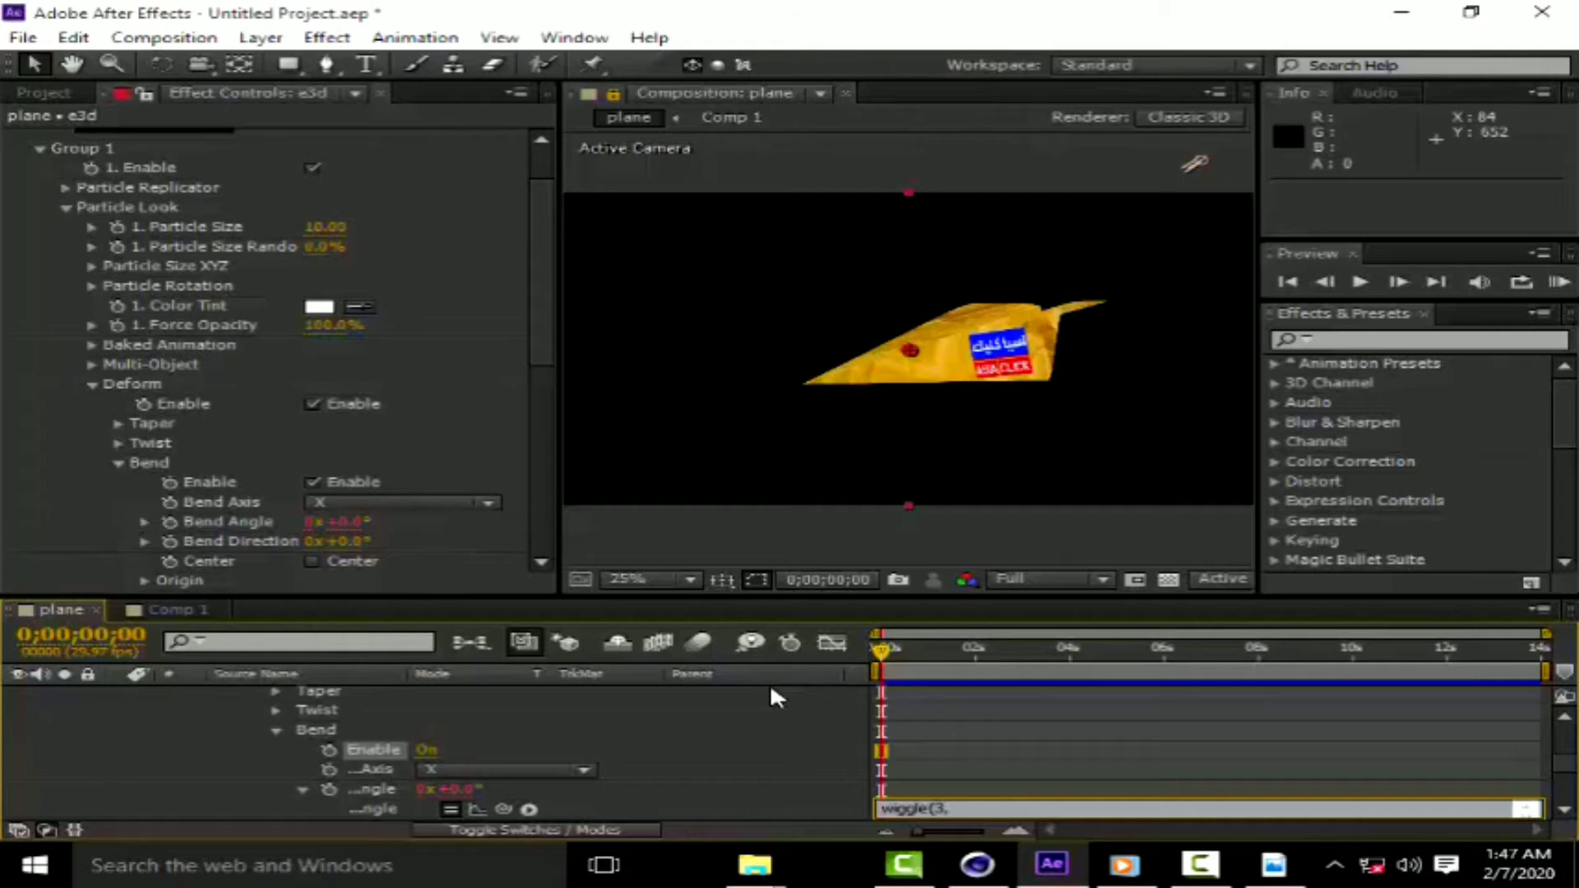
type("10)")
left_click(769, 607)
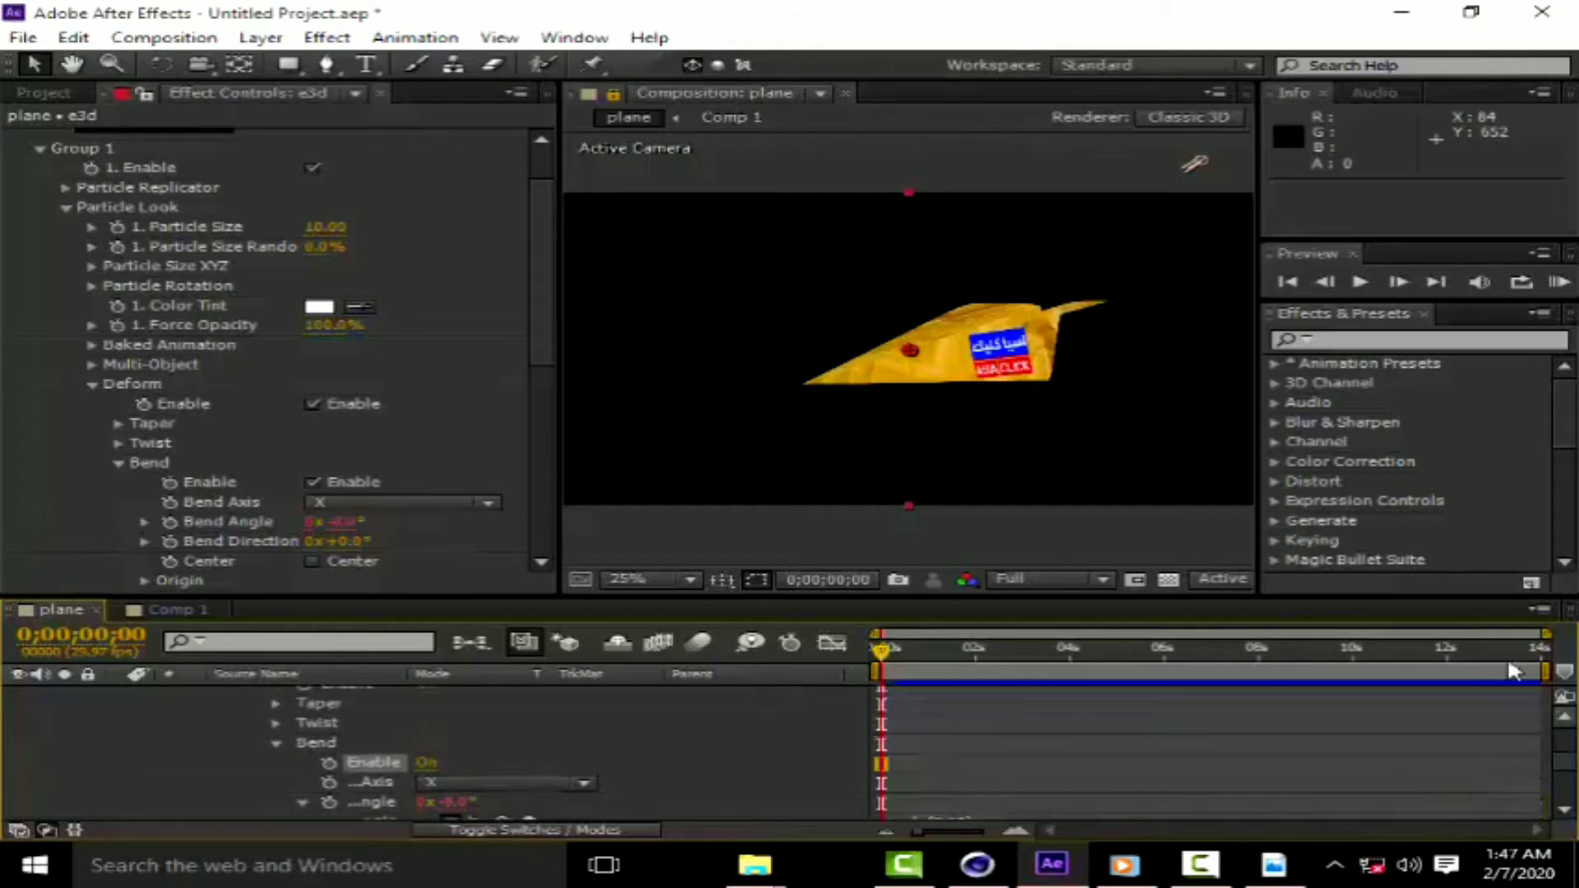
Set preview resolution to Third and orbit the camera to view the plane differently.
left_click(1040, 578)
left_click(1050, 690)
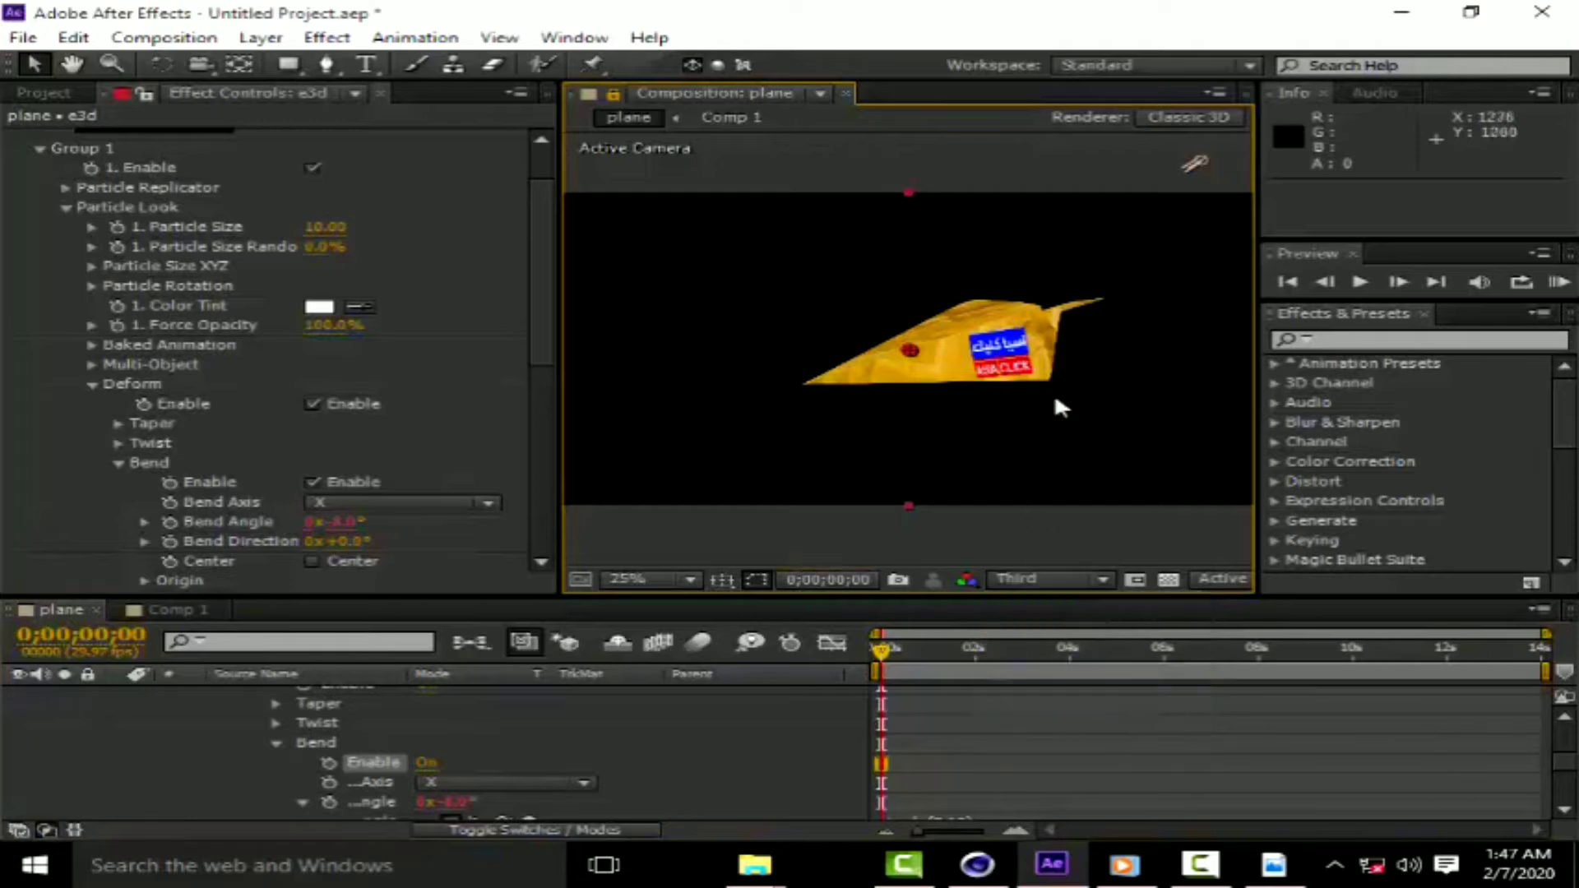
left_click(200, 64)
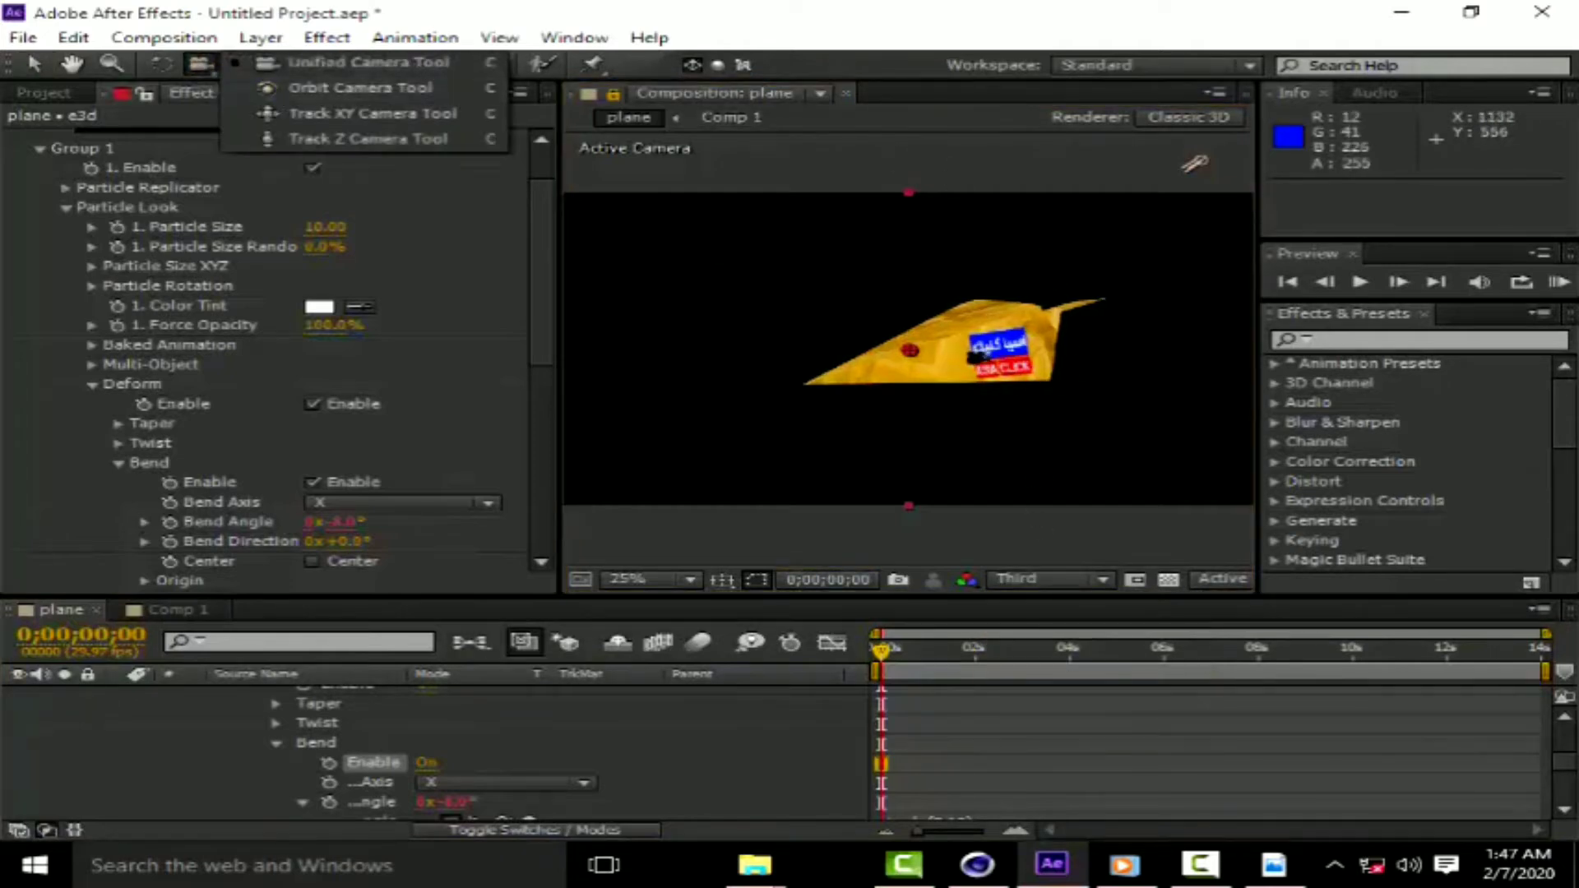
mouse_move(716, 238)
left_mouse_down()
mouse_move(991, 372)
mouse_move(1061, 346)
left_mouse_up()
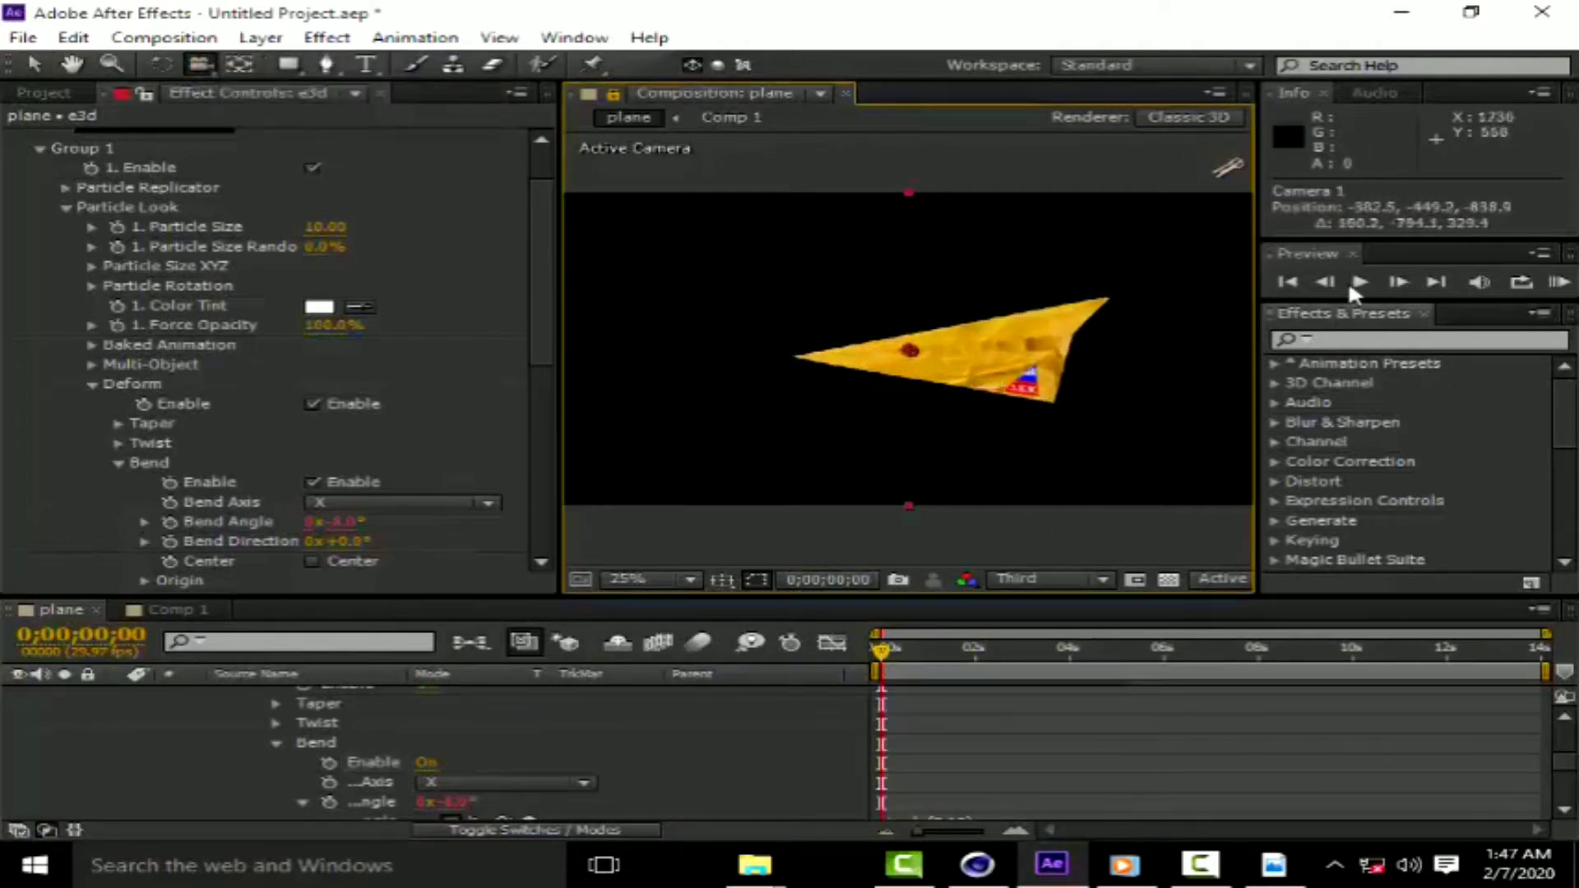
Run a RAM preview of the flexing plane, then return to the timeline start.
left_click(1409, 275)
left_click(1558, 282)
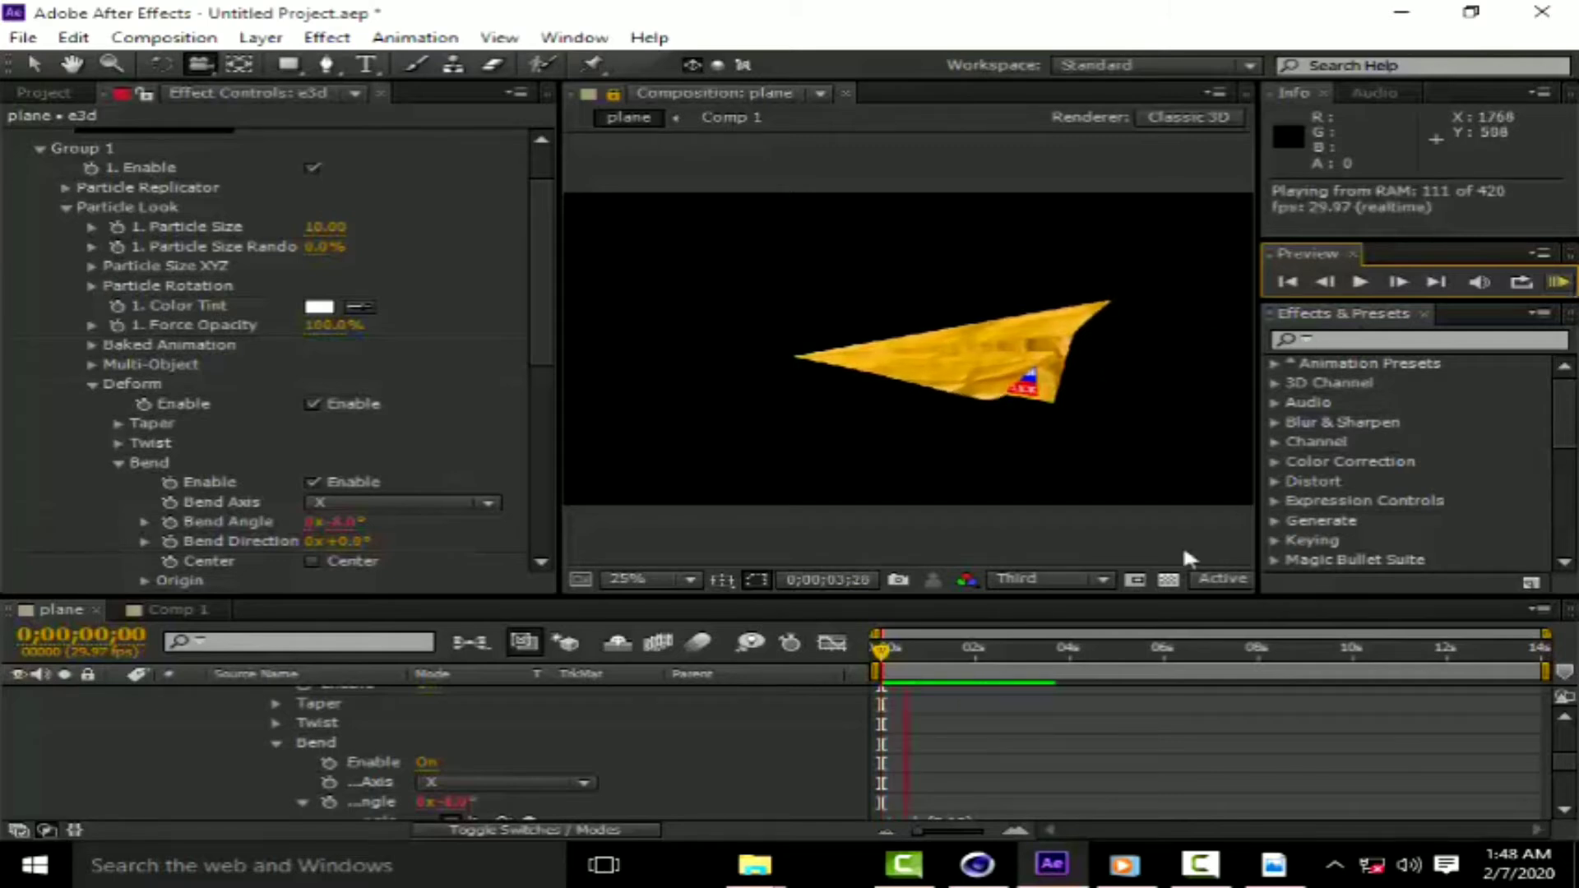
key("space")
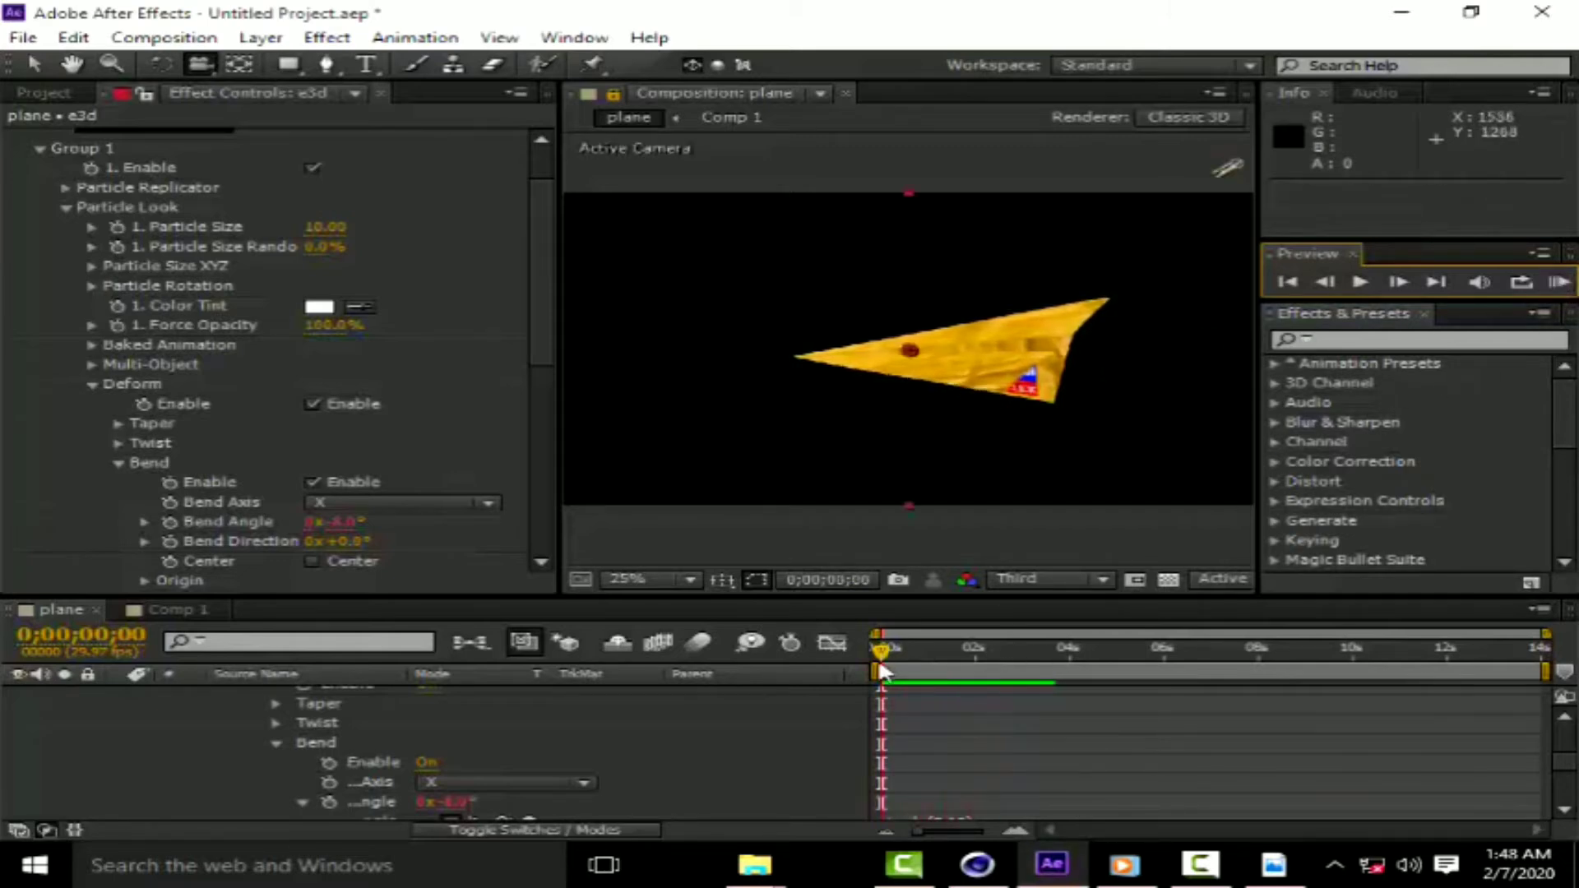
left_click(960, 648)
left_click_drag(916, 658, 739, 659)
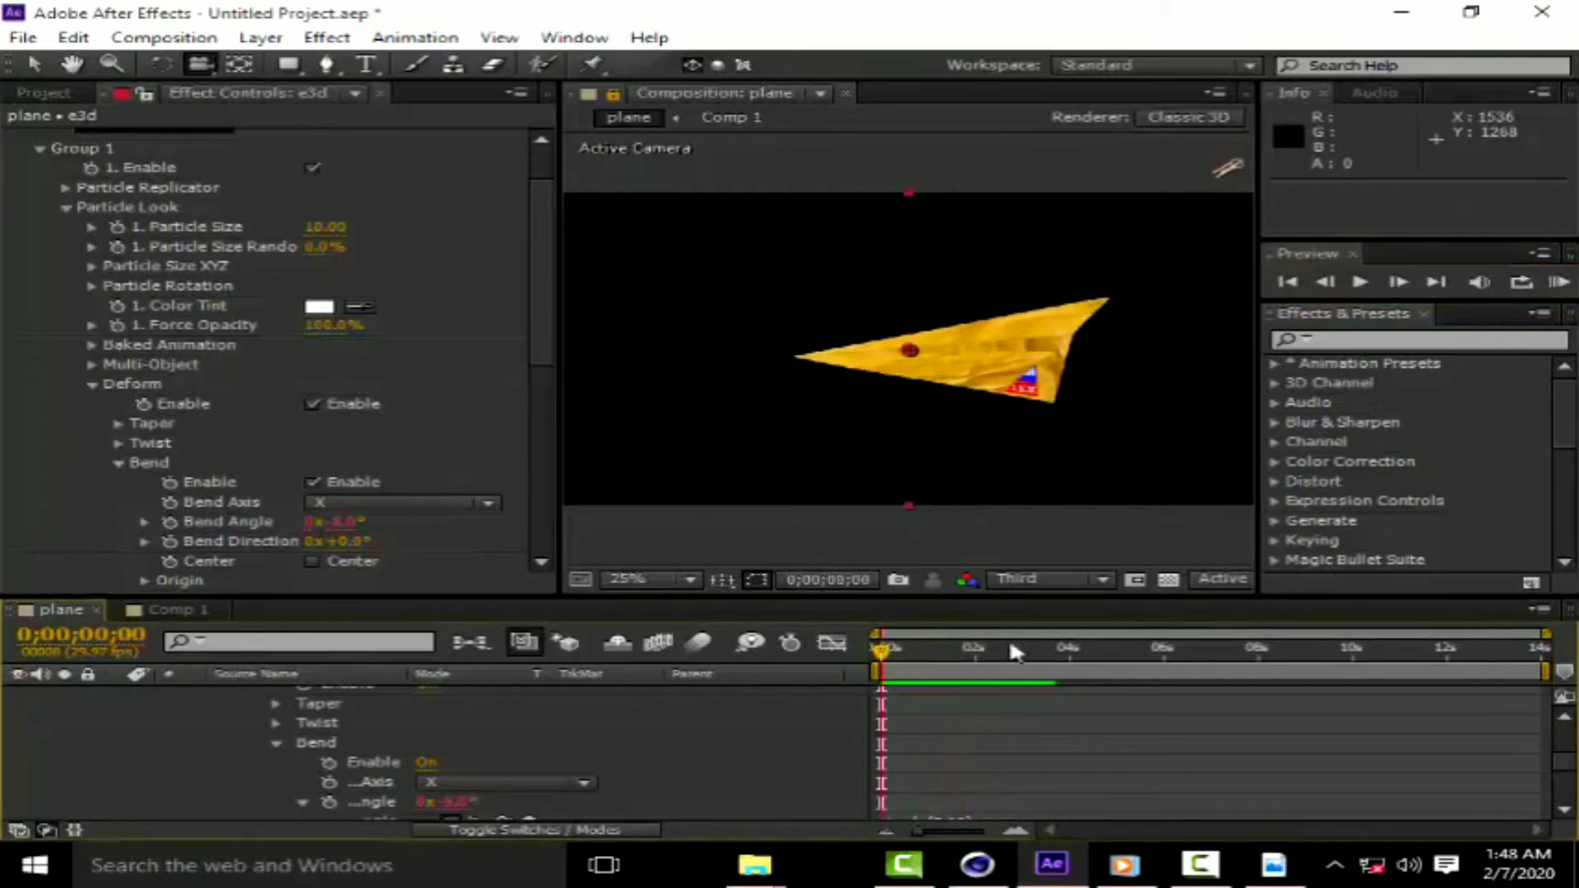
left_click_drag(549, 350, 550, 403)
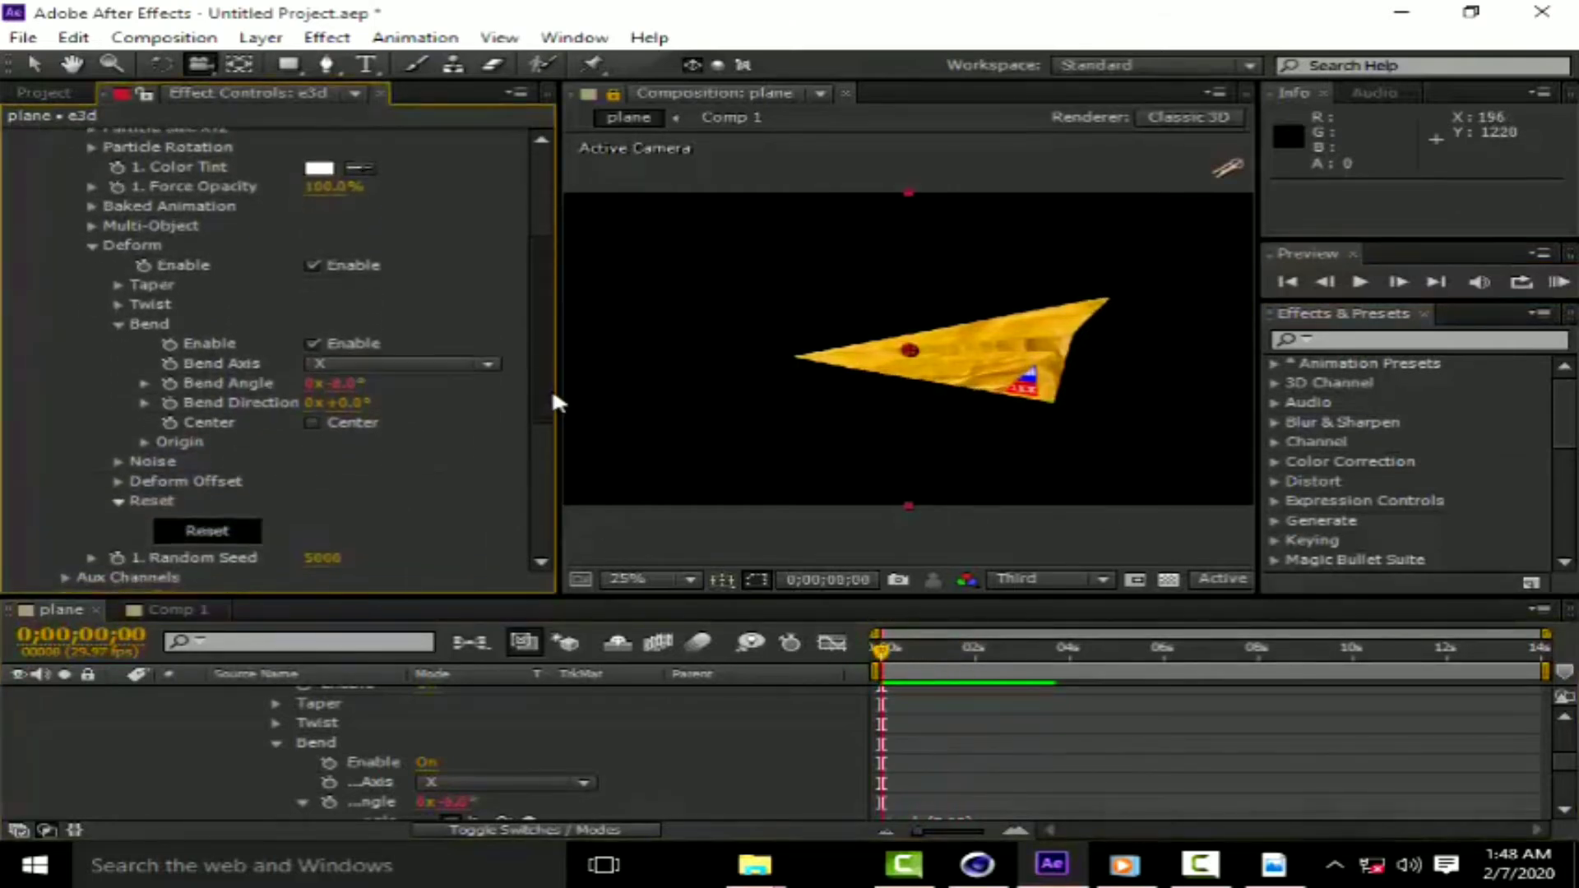
Enable Noise deform at 3% intensity and drive Evolution with wiggle(8,300).
left_click(117, 461)
scroll(116, 466, "down", 1)
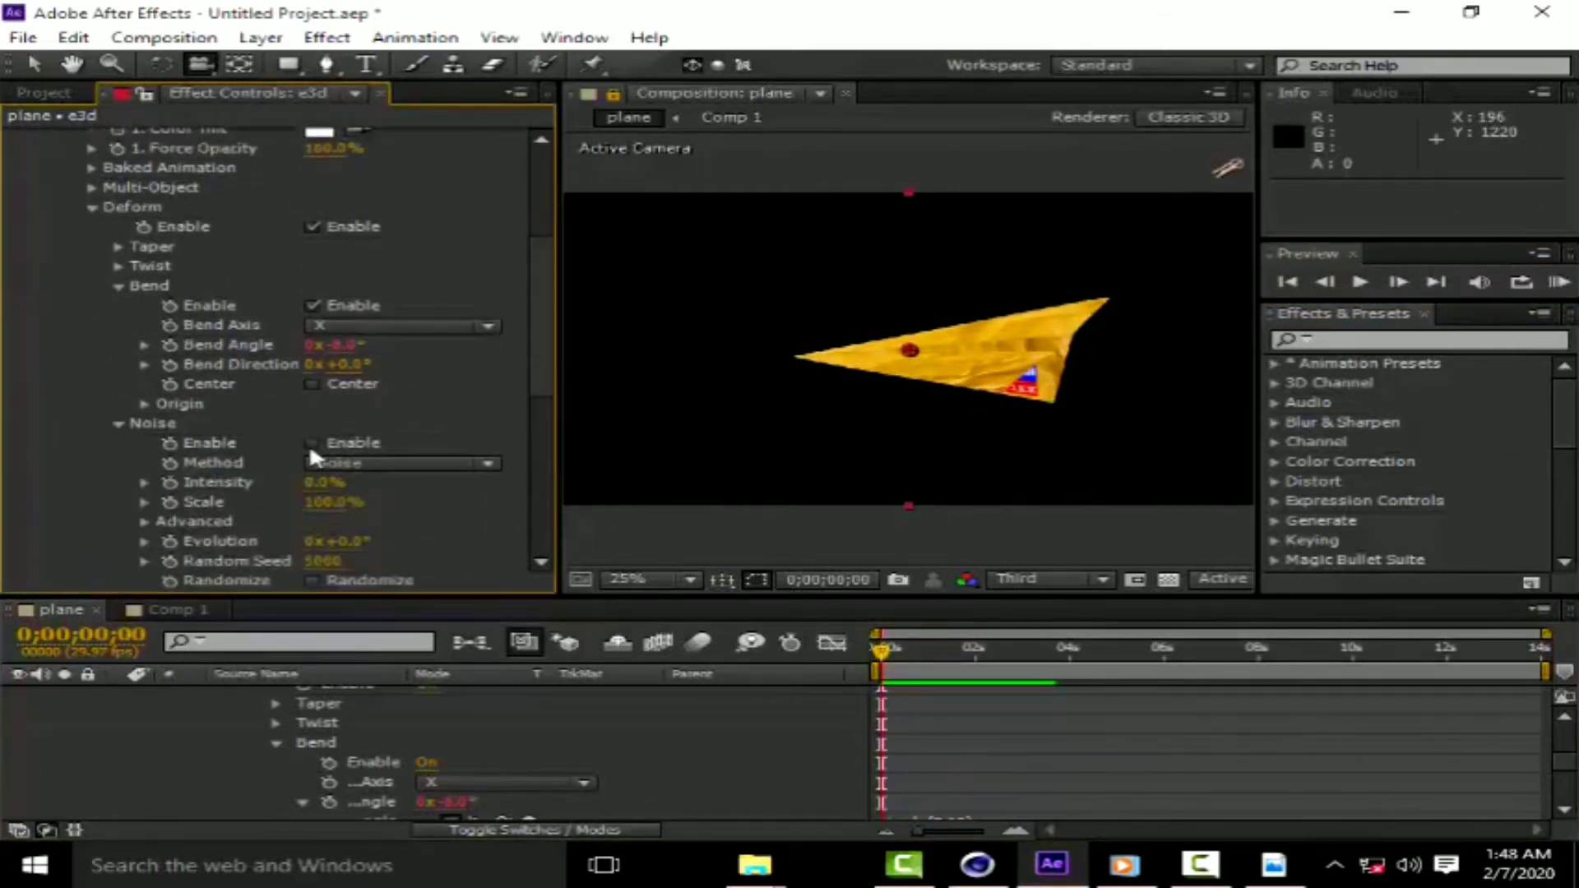
left_click(317, 483)
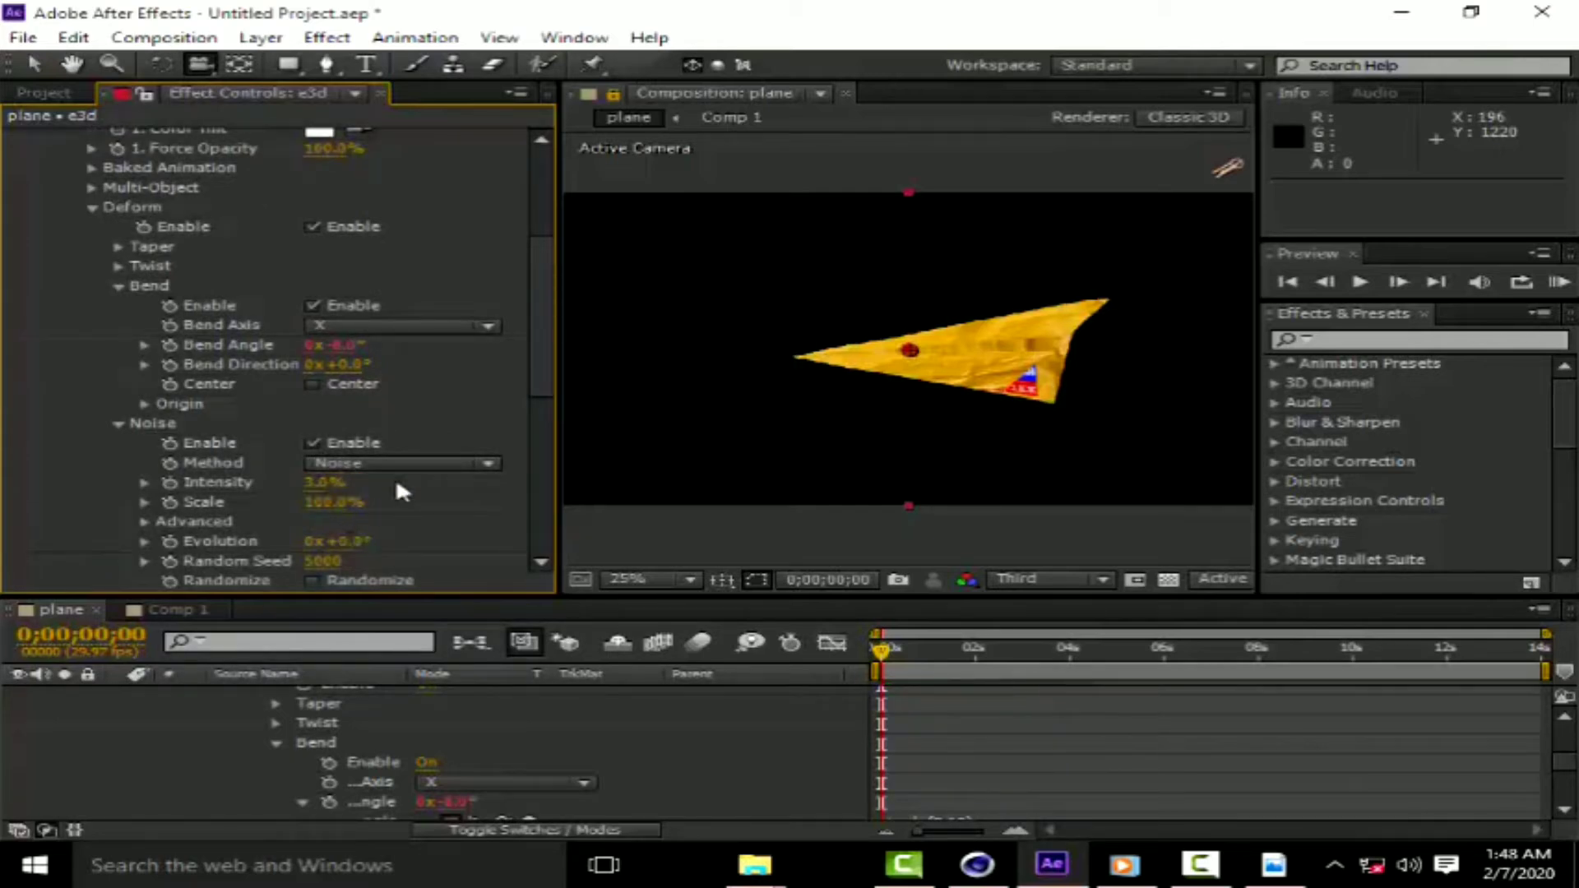
left_click(170, 543, "alt")
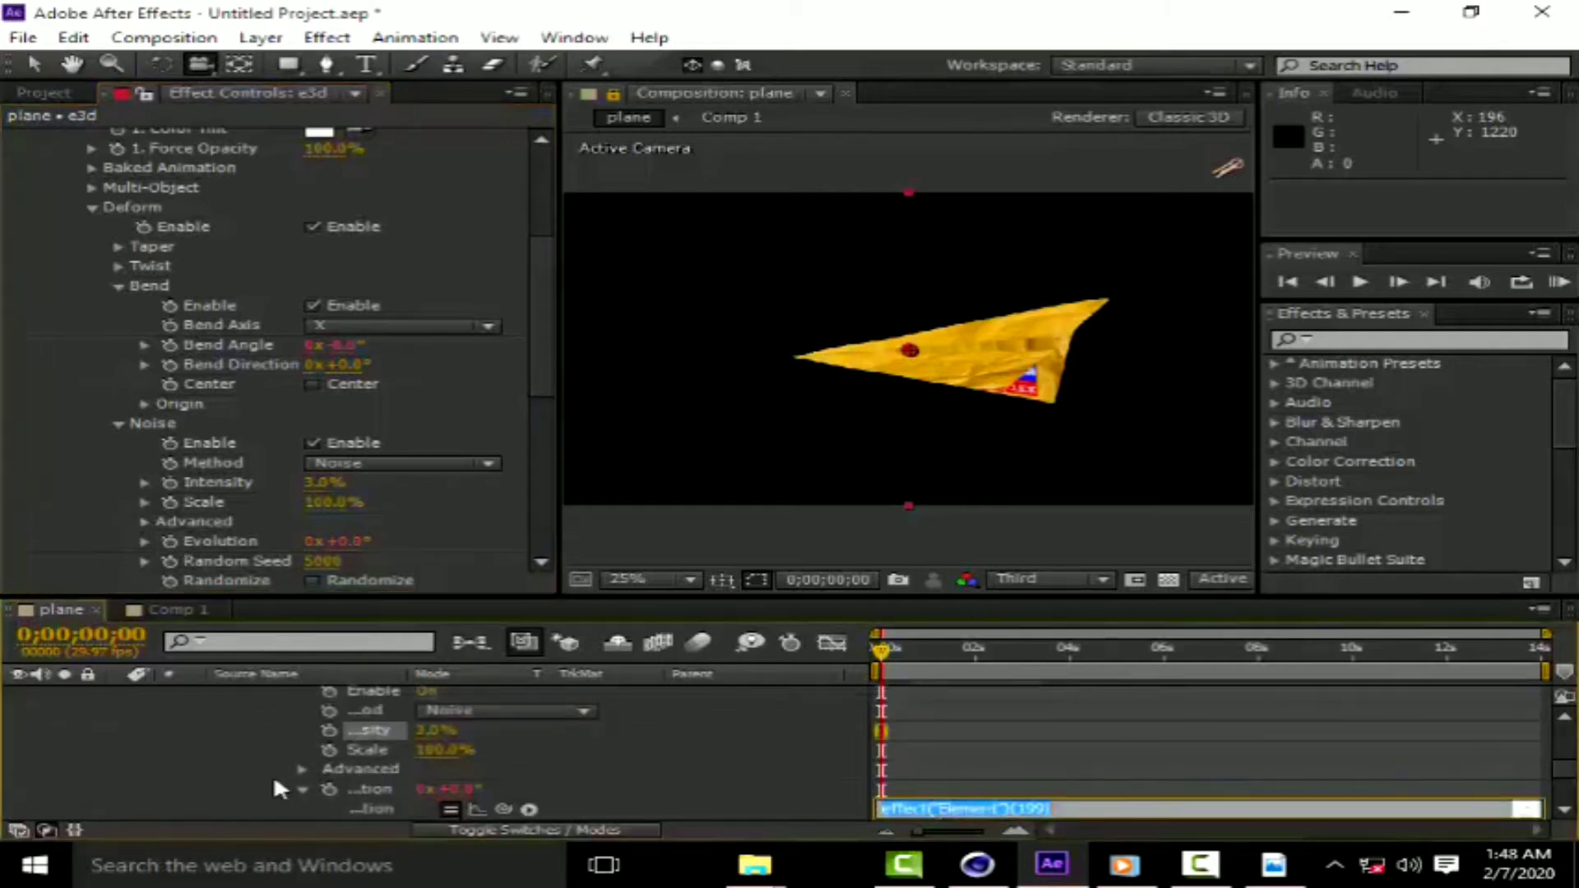
type("wiggle(8,300")
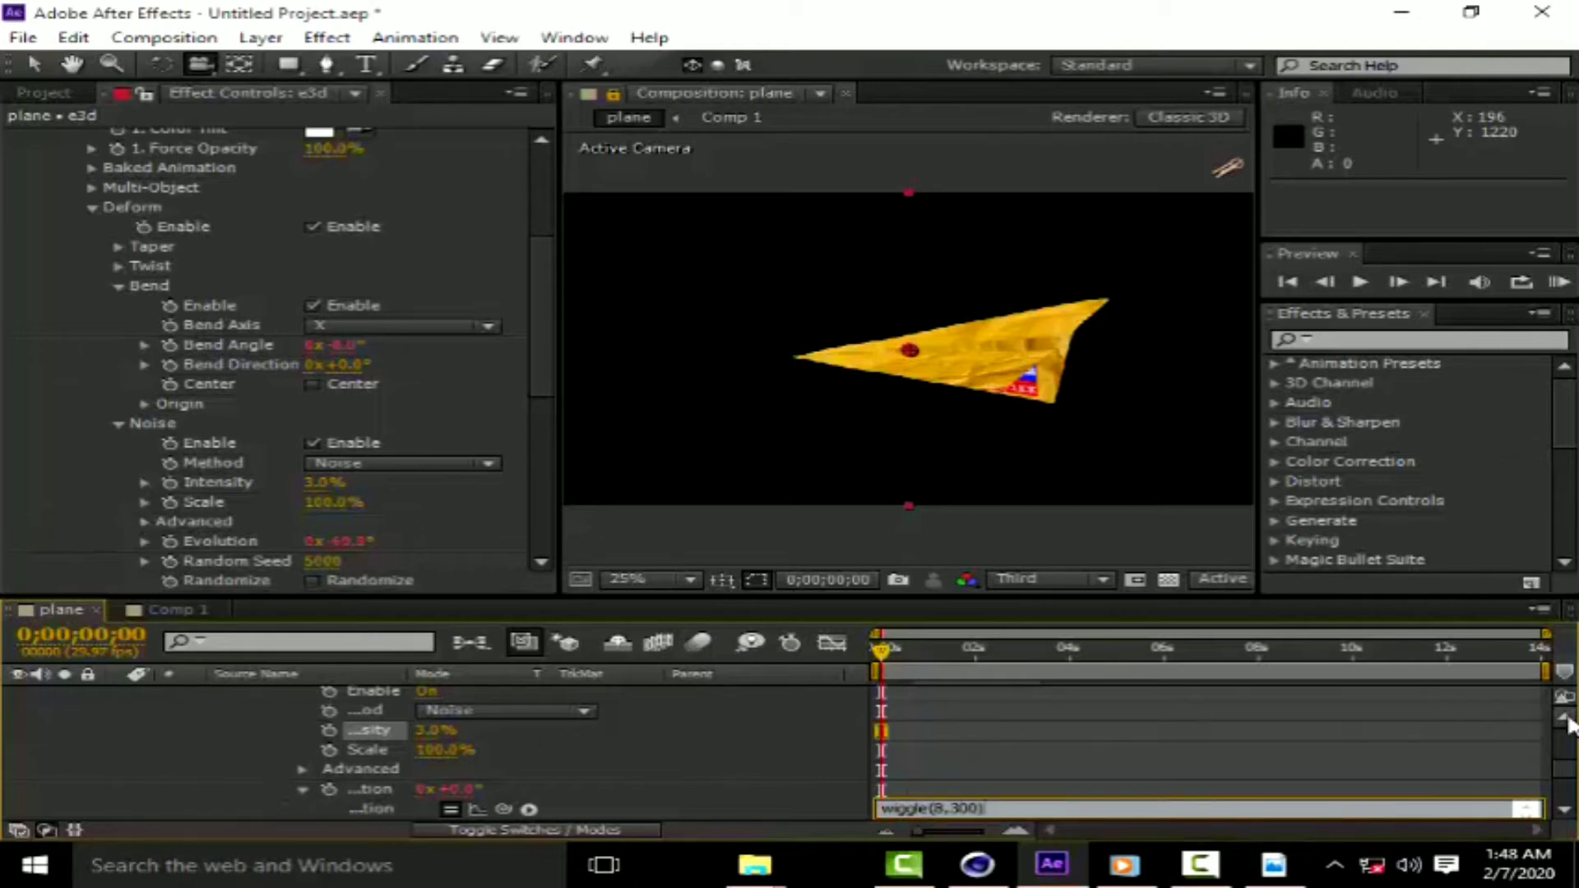
key("KP_Enter")
RAM preview the rippling plane, then collapse the e3d layer's properties.
left_click(1558, 282)
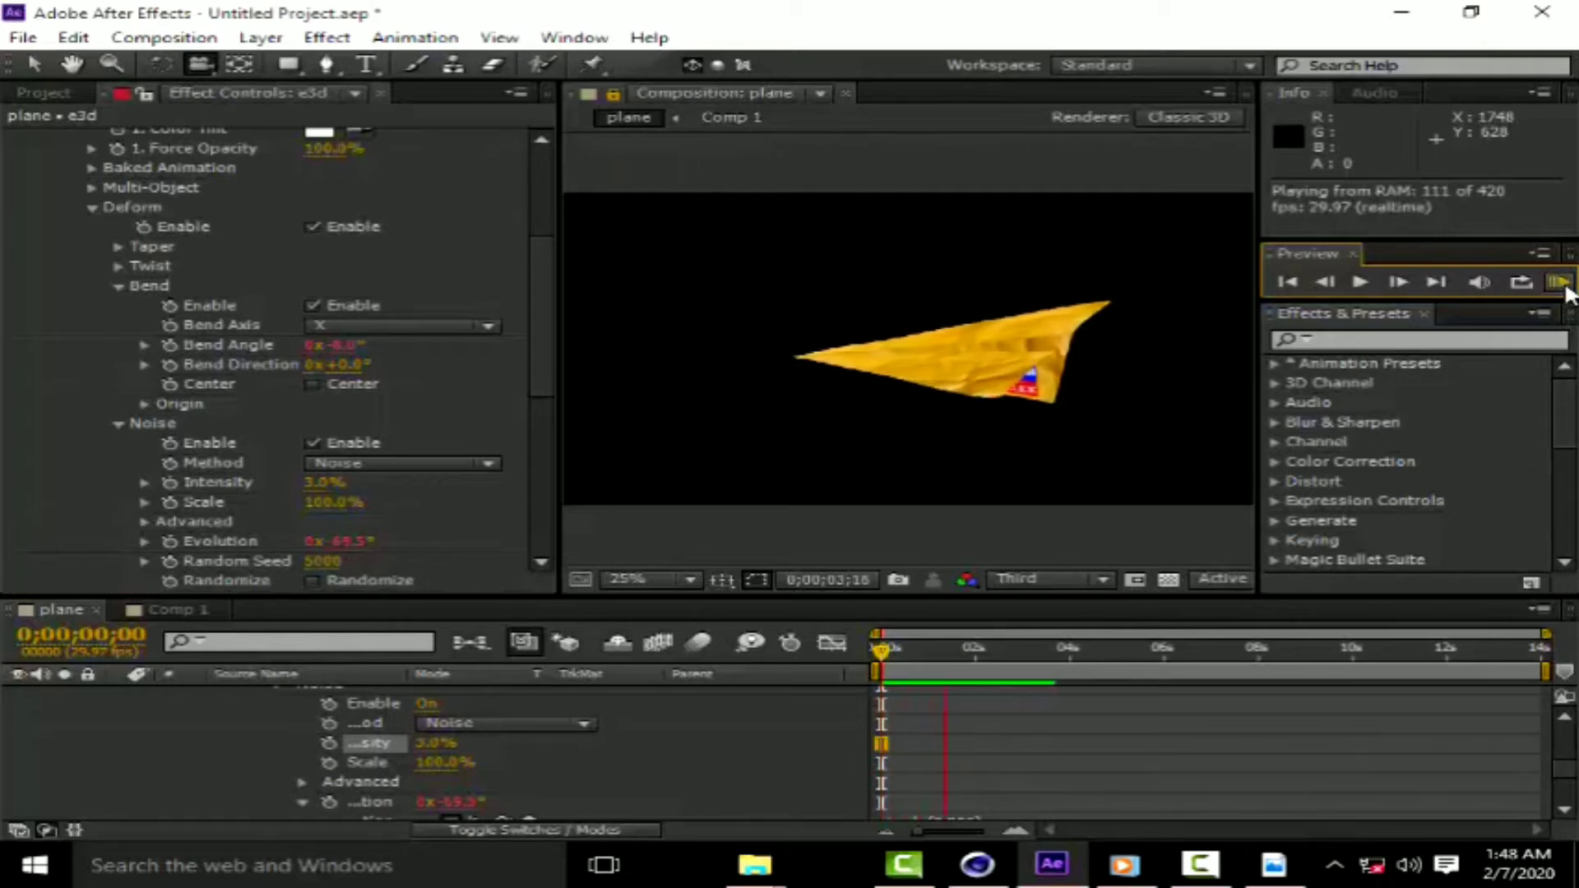
left_click(1566, 294)
scroll(1565, 783, "up", 10)
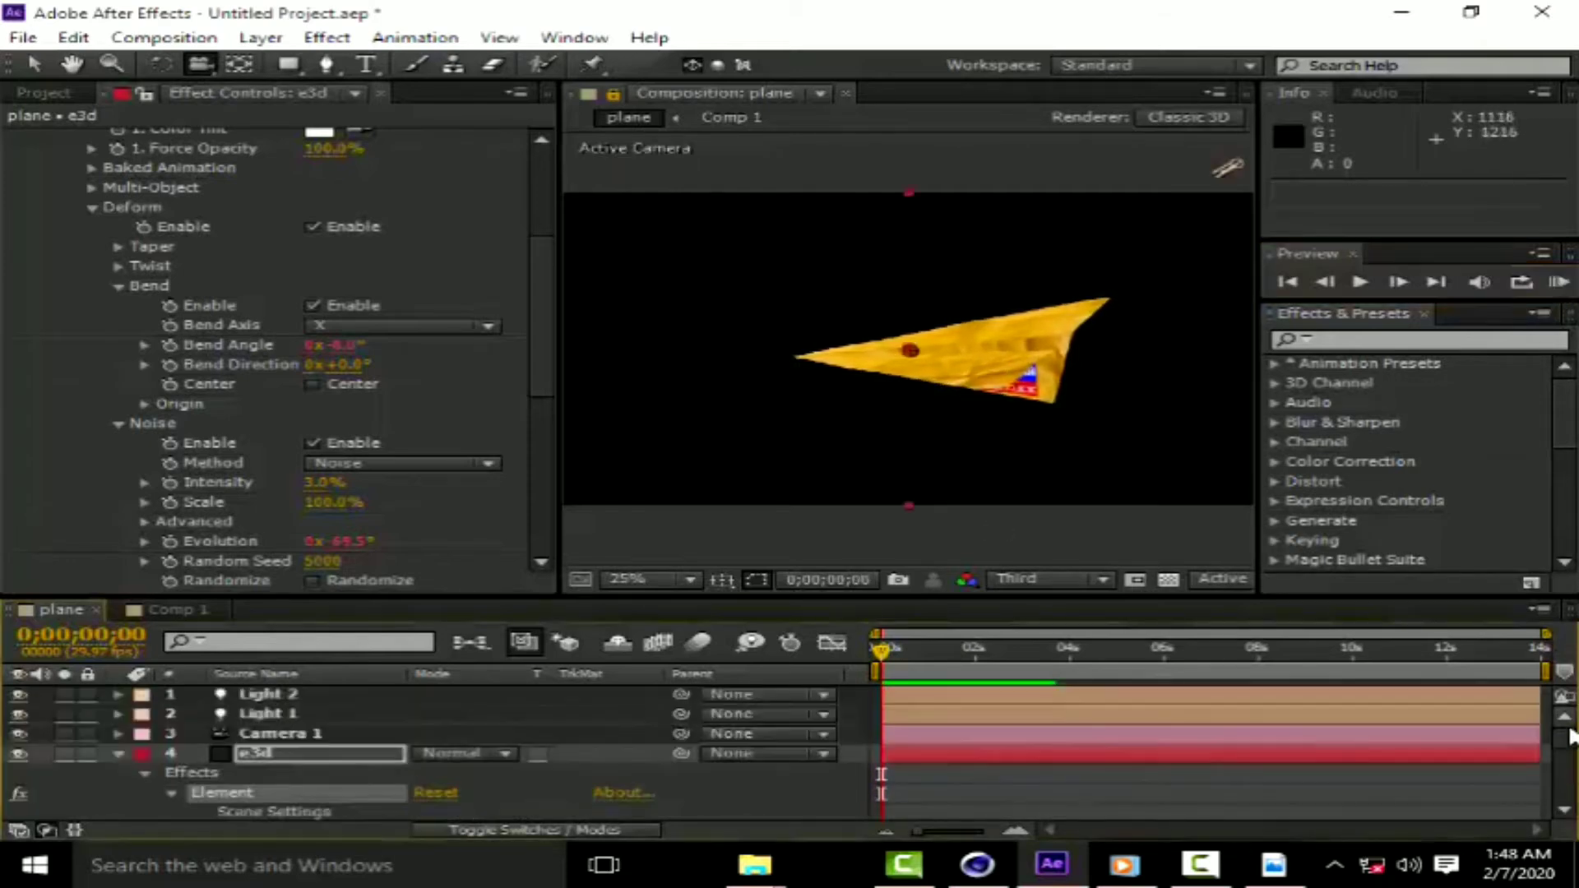
left_click(115, 752)
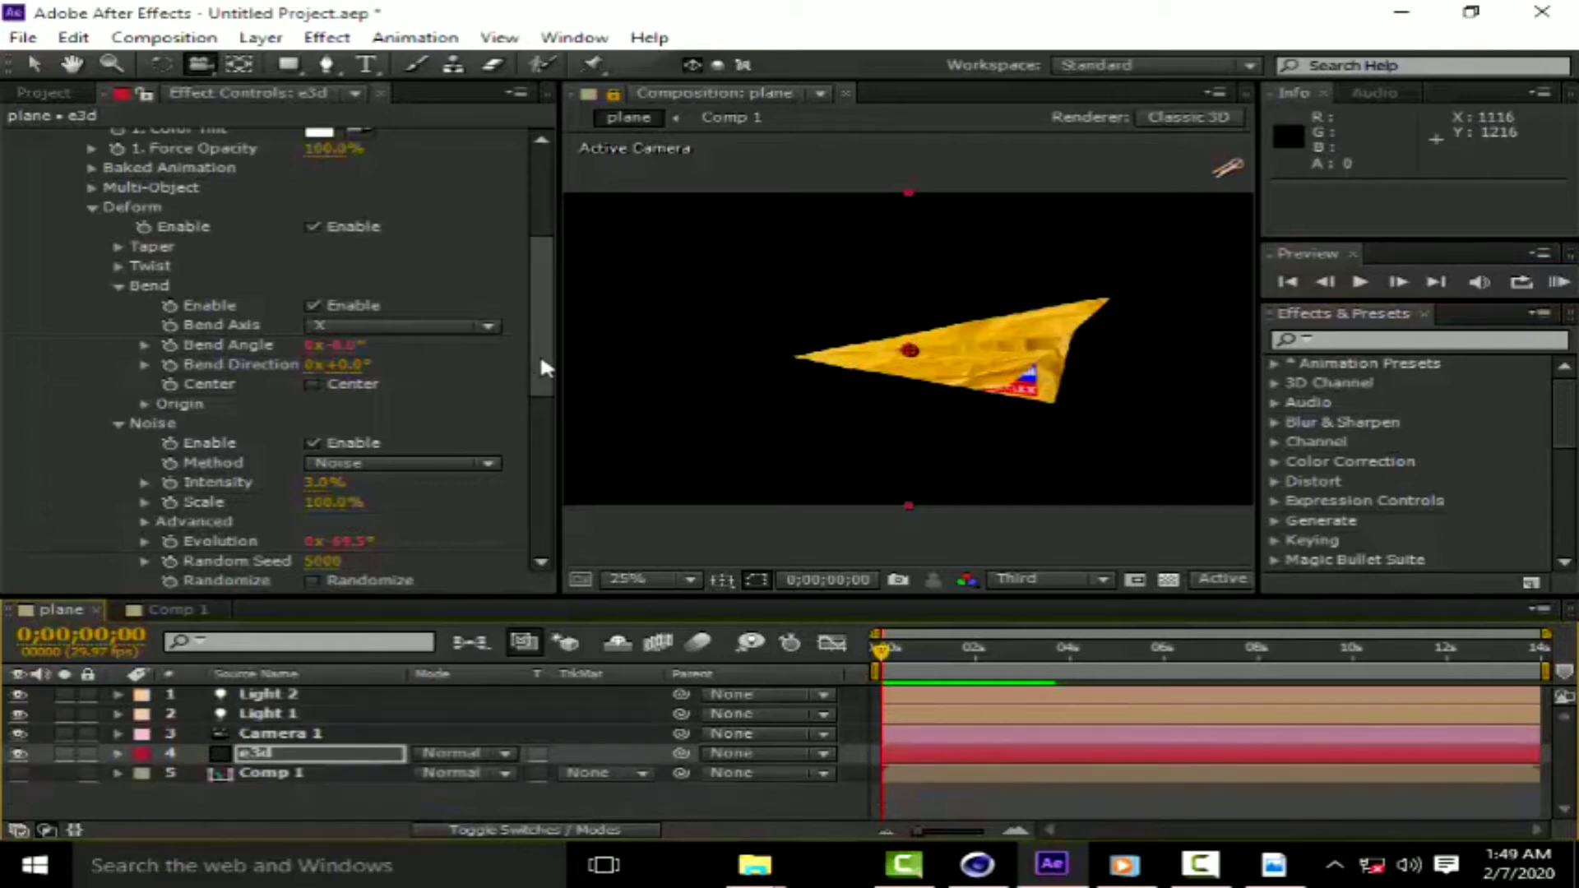
left_click_drag(540, 353, 552, 296)
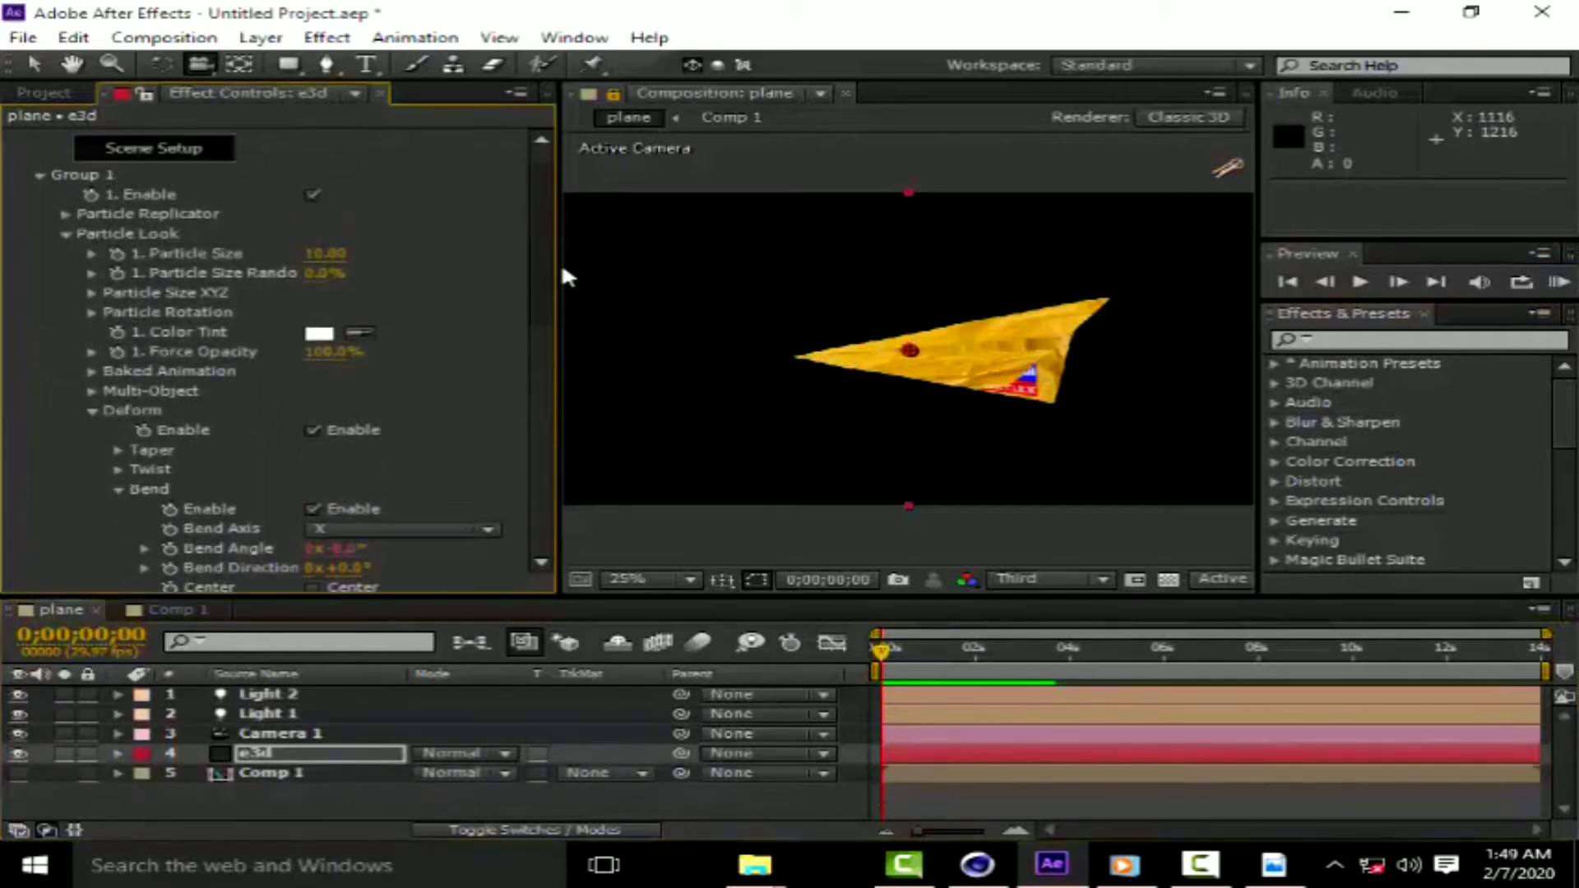
Create a Group 1 Null and reveal its transform properties.
left_click(91, 421)
left_click(92, 520)
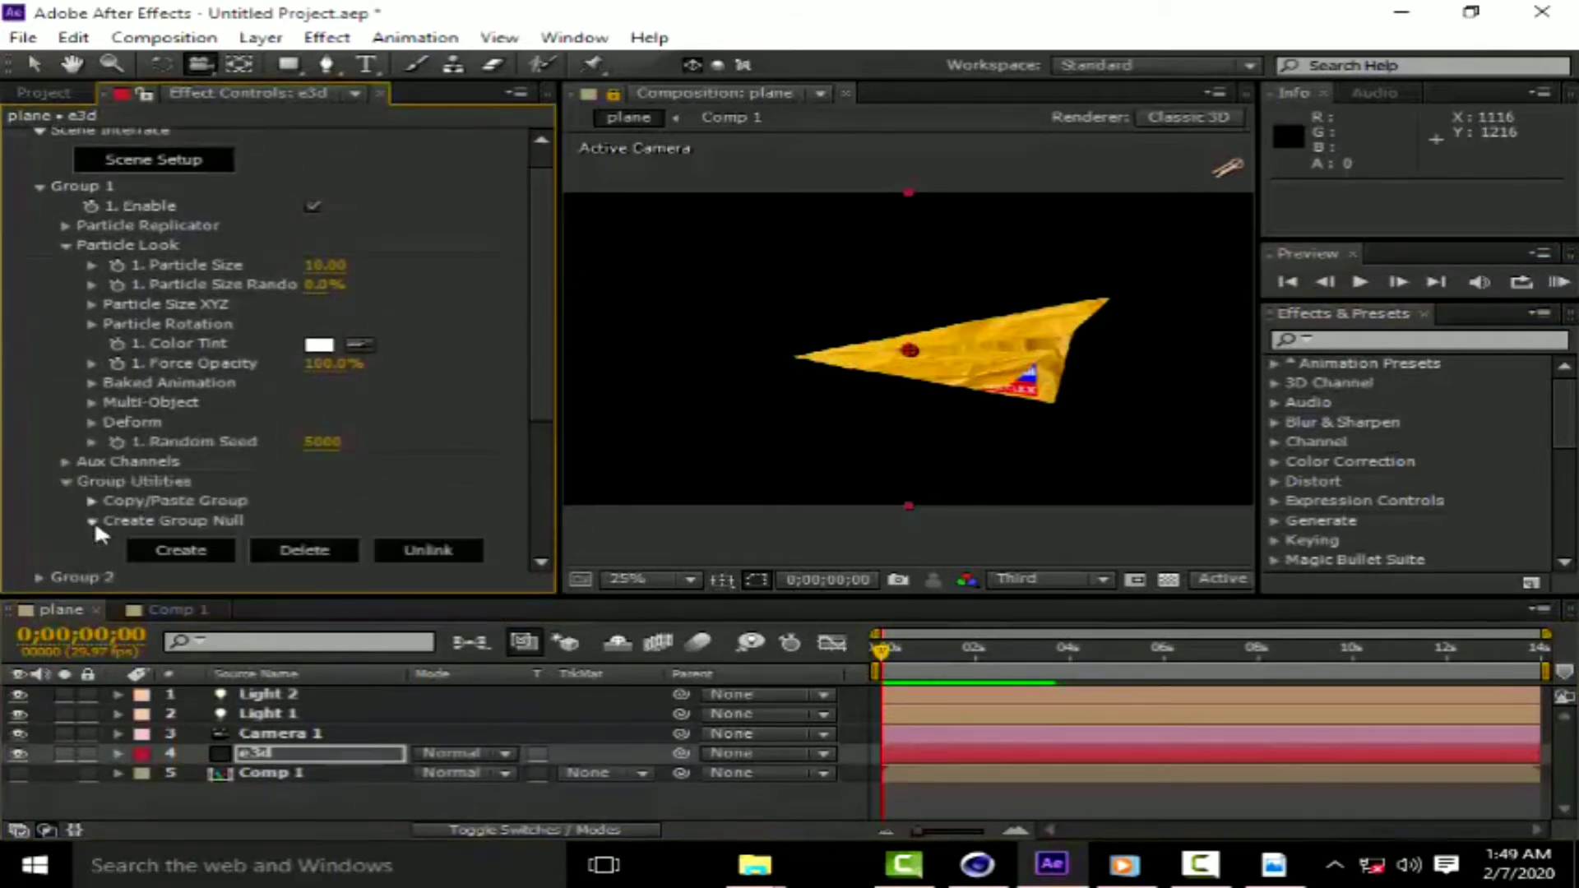
left_click(180, 551)
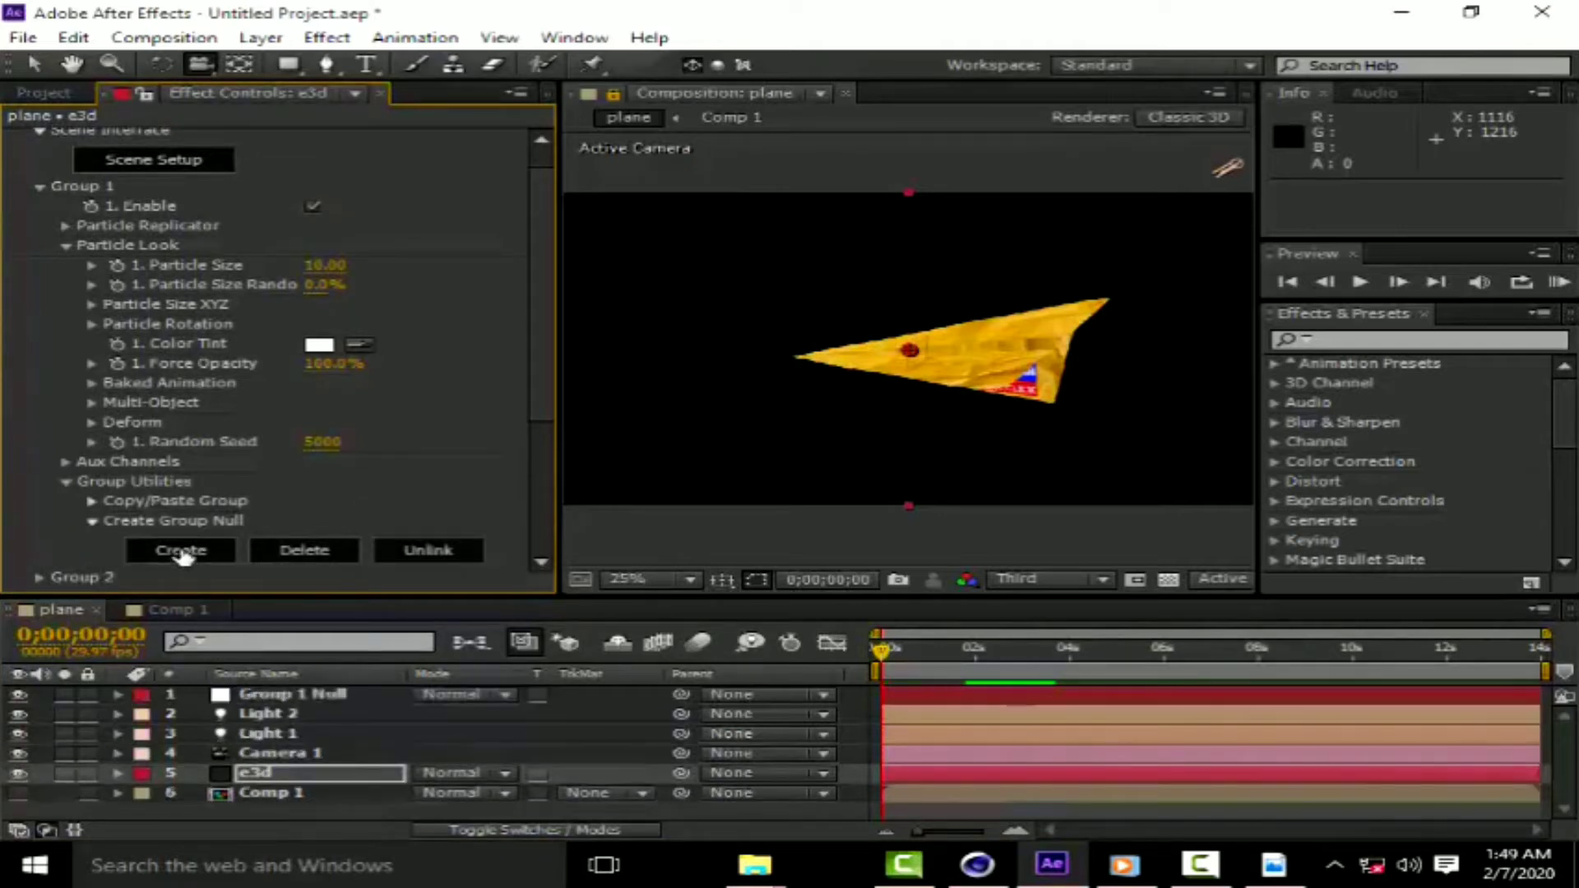
left_click(119, 697)
left_click(118, 695)
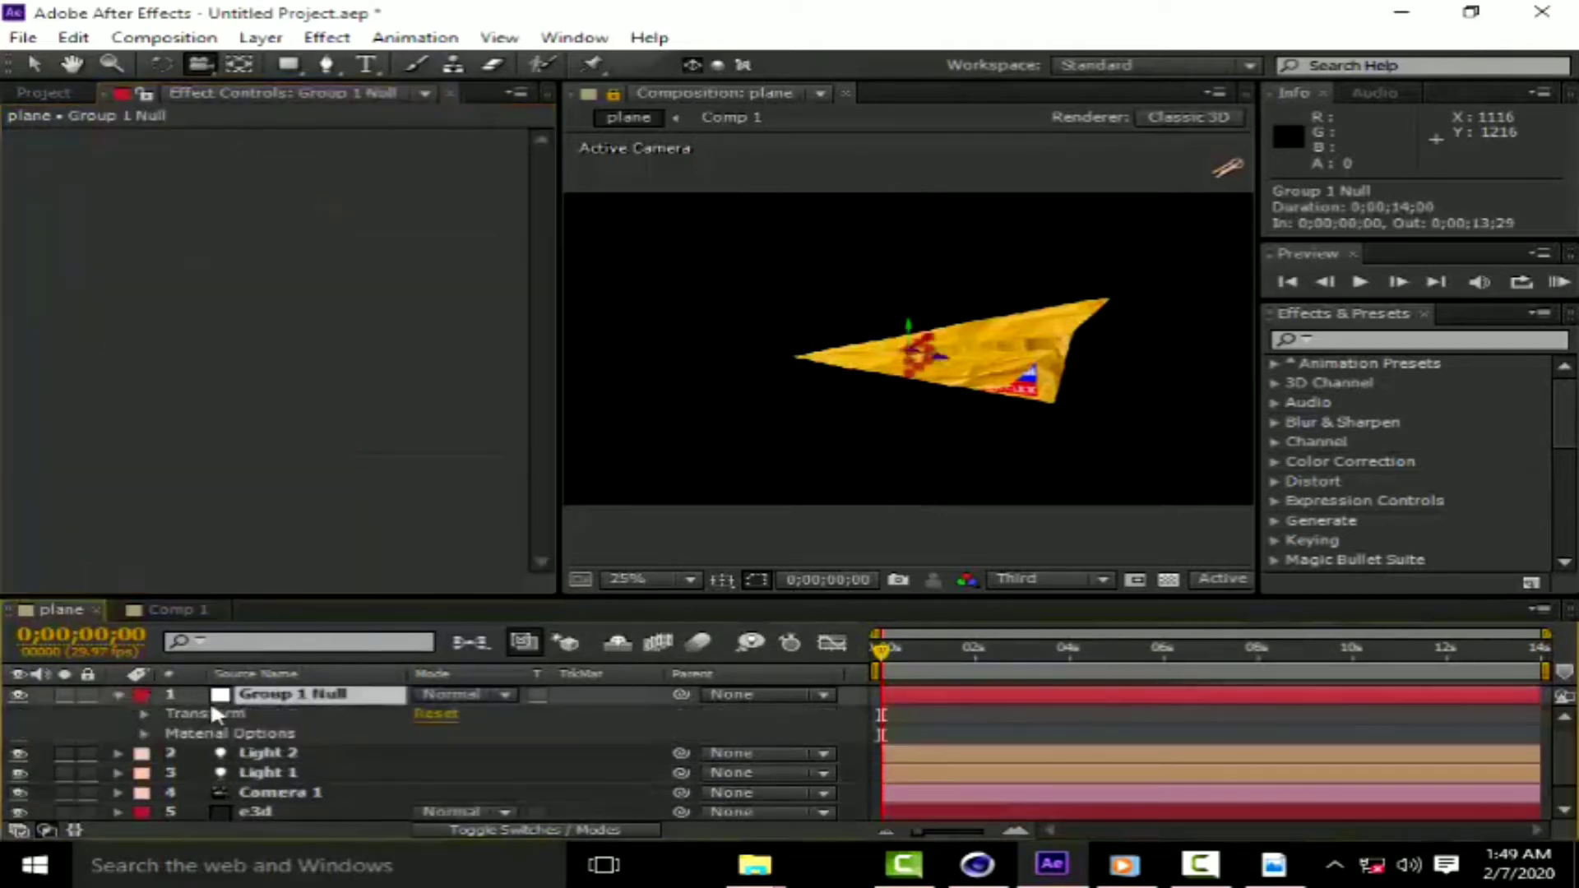
left_click(145, 714)
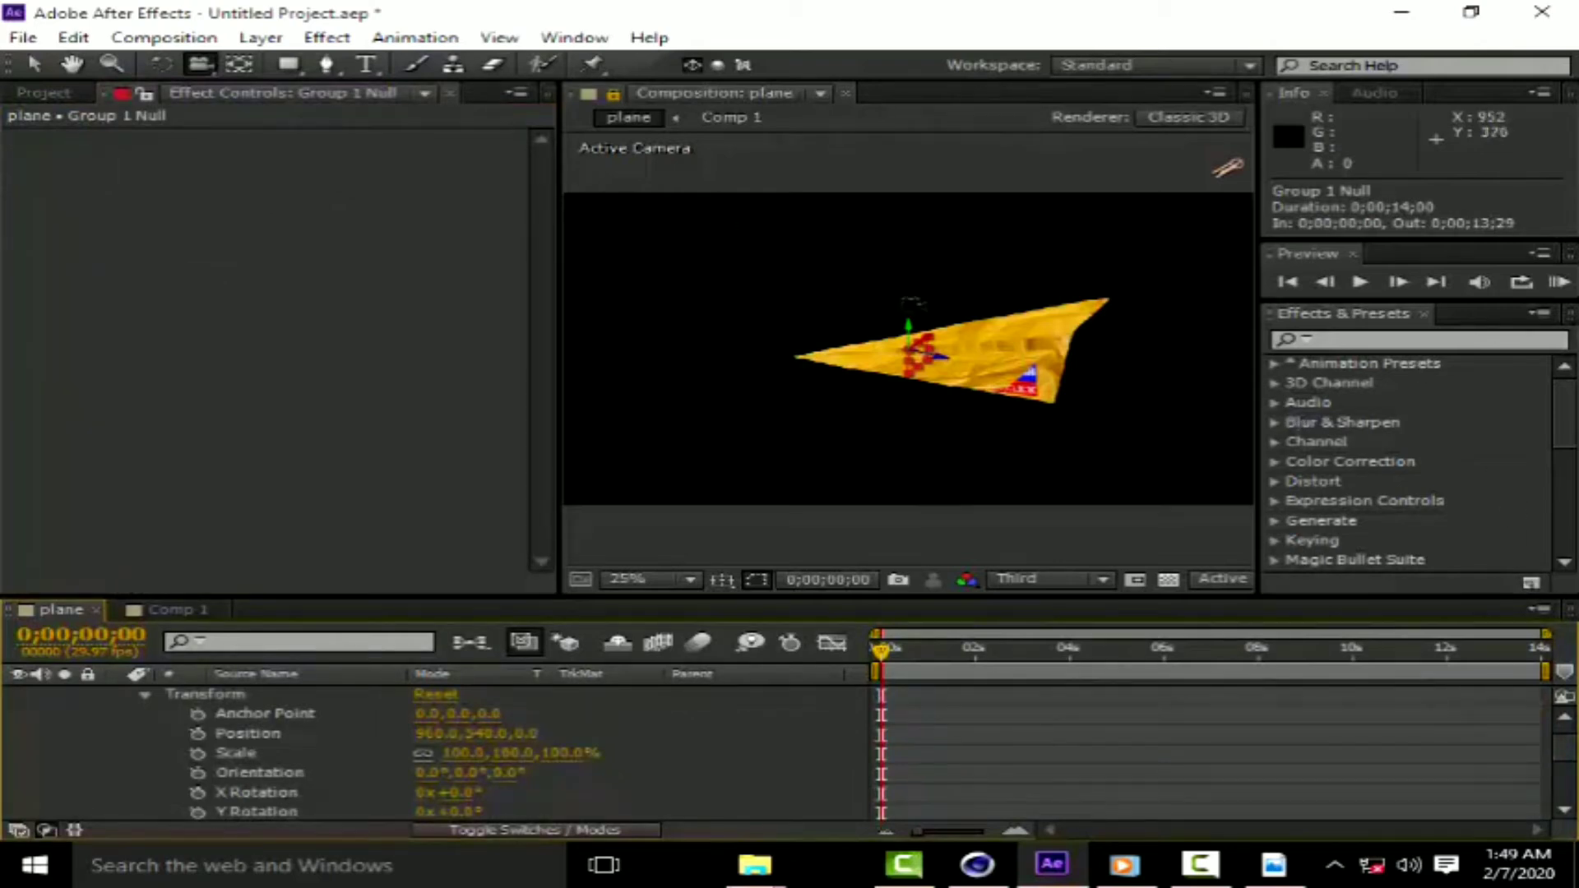
Tilt the null to 10°, 5°, 11° on X/Y/Z and set Position Z to -338.
mouse_move(1042, 327)
left_mouse_down()
mouse_move(1071, 325)
mouse_move(960, 334)
mouse_move(1060, 362)
left_mouse_up()
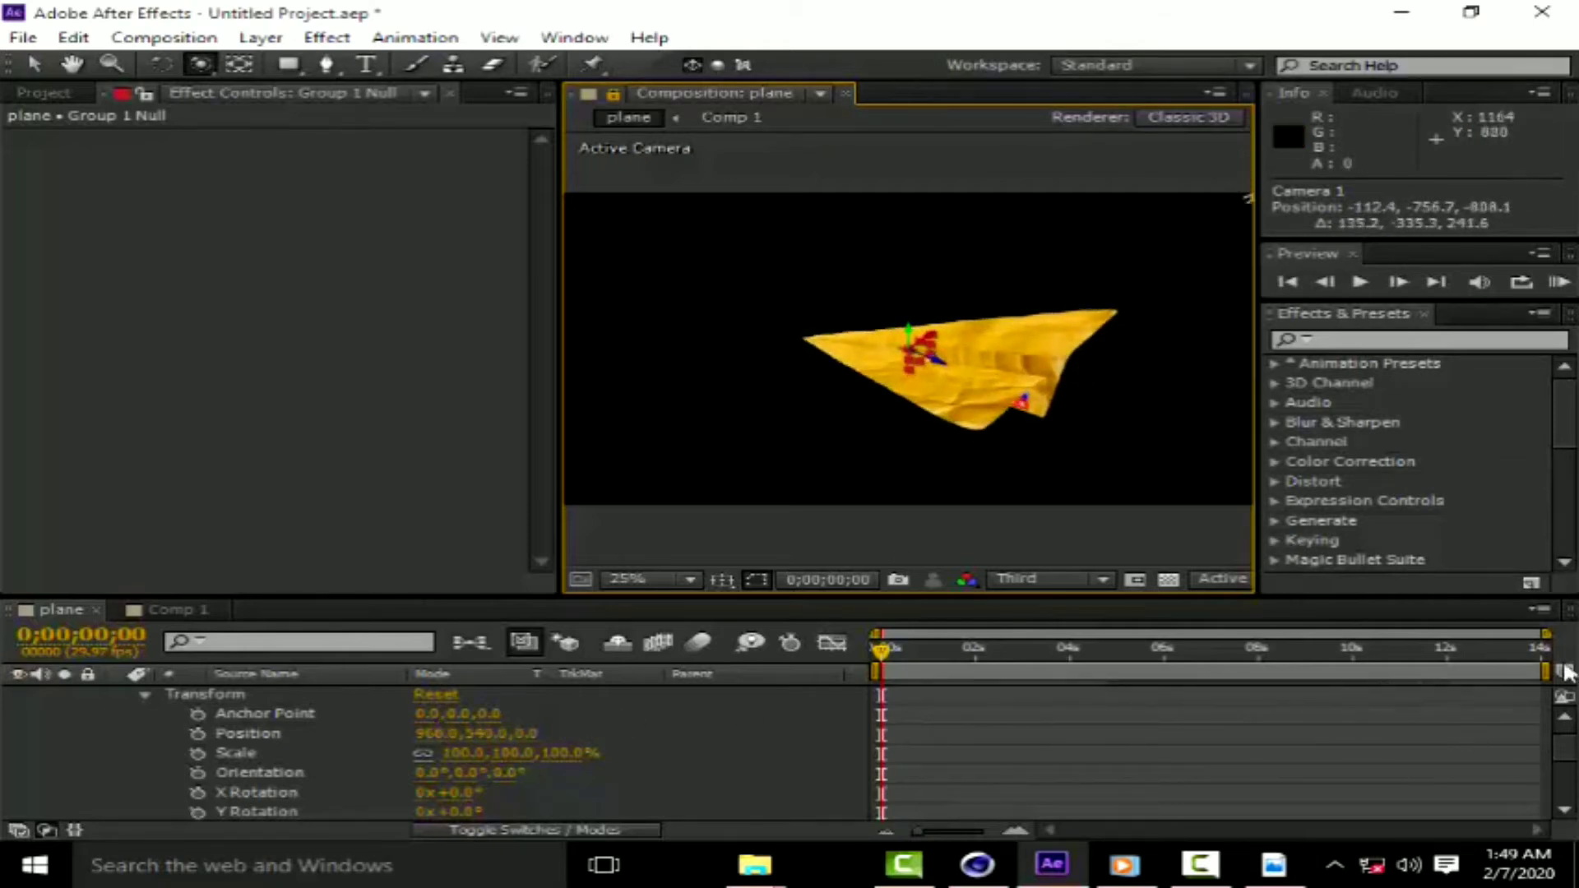
scroll(944, 761, "down", 2)
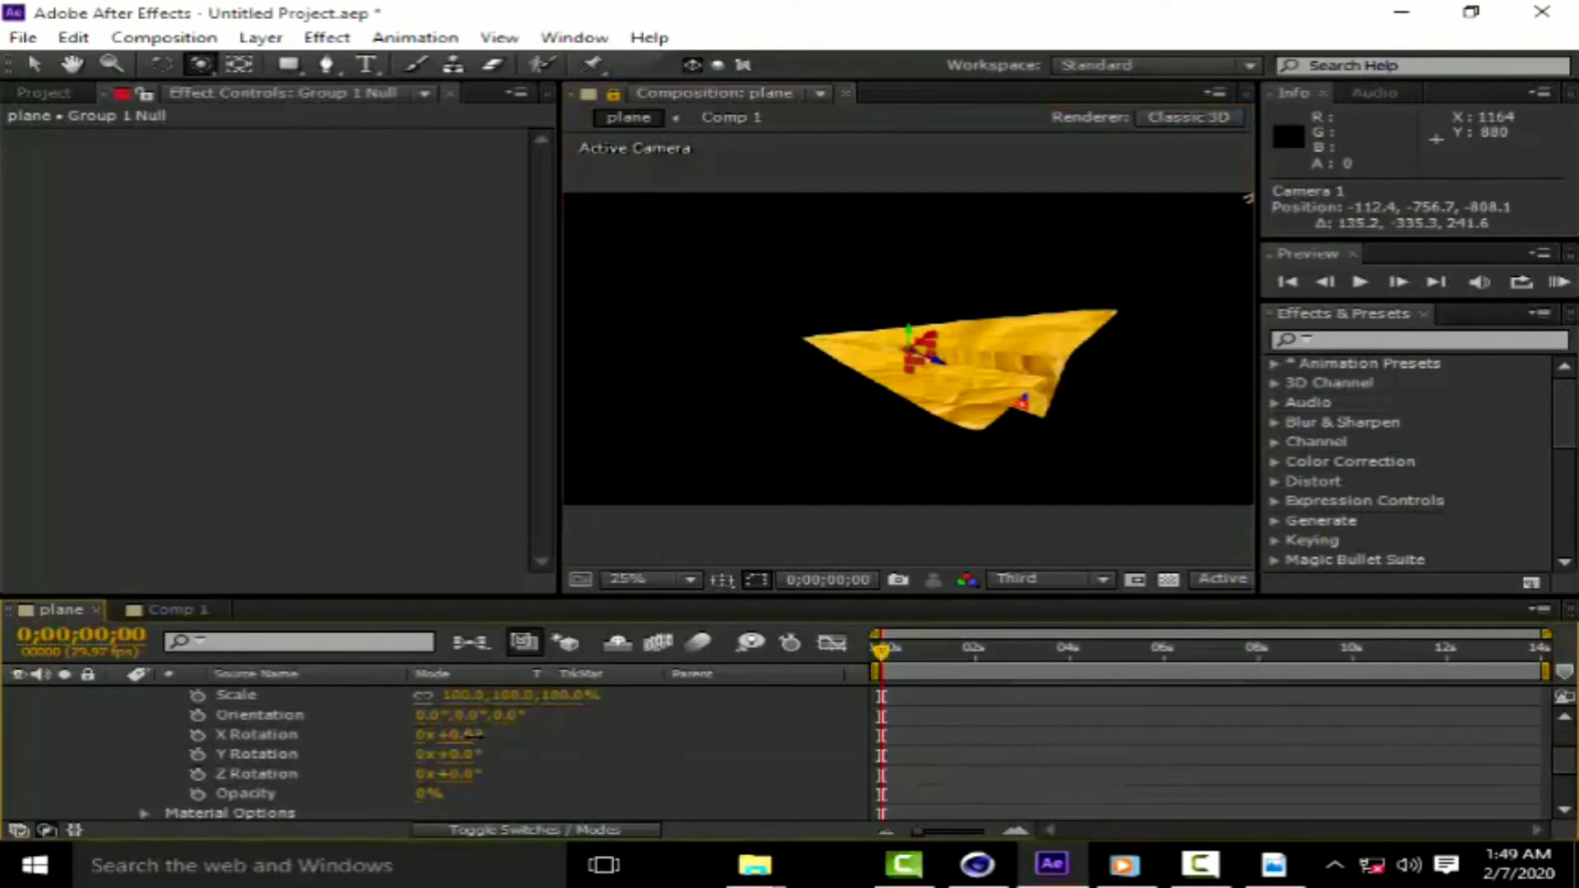
left_click_drag(470, 735, 475, 775)
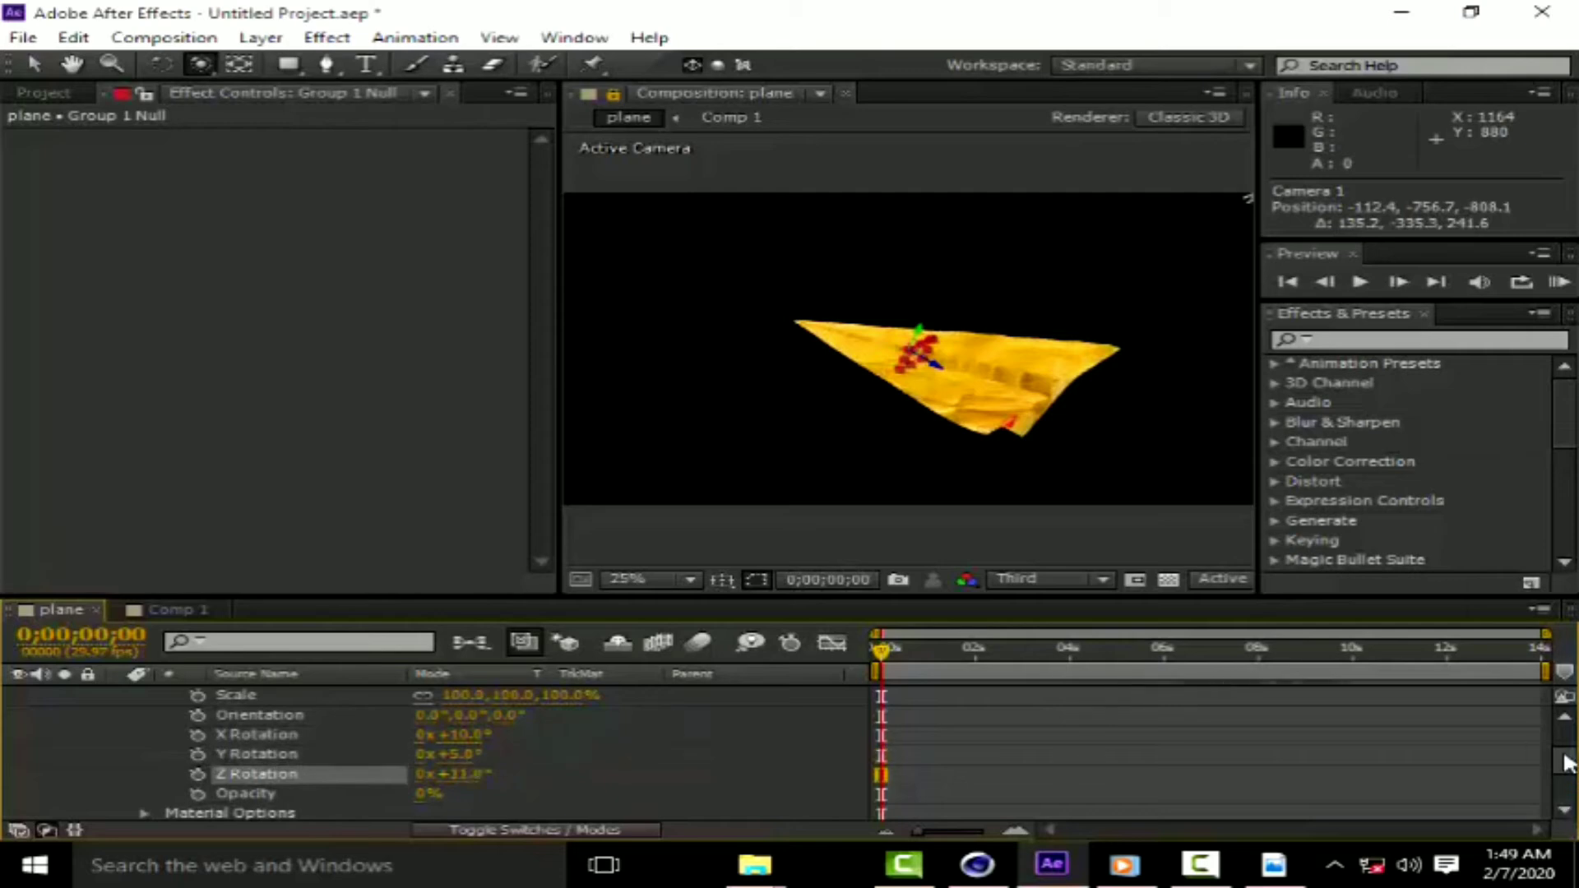
scroll(493, 768, "up", 2)
left_click_drag(526, 754, 547, 765)
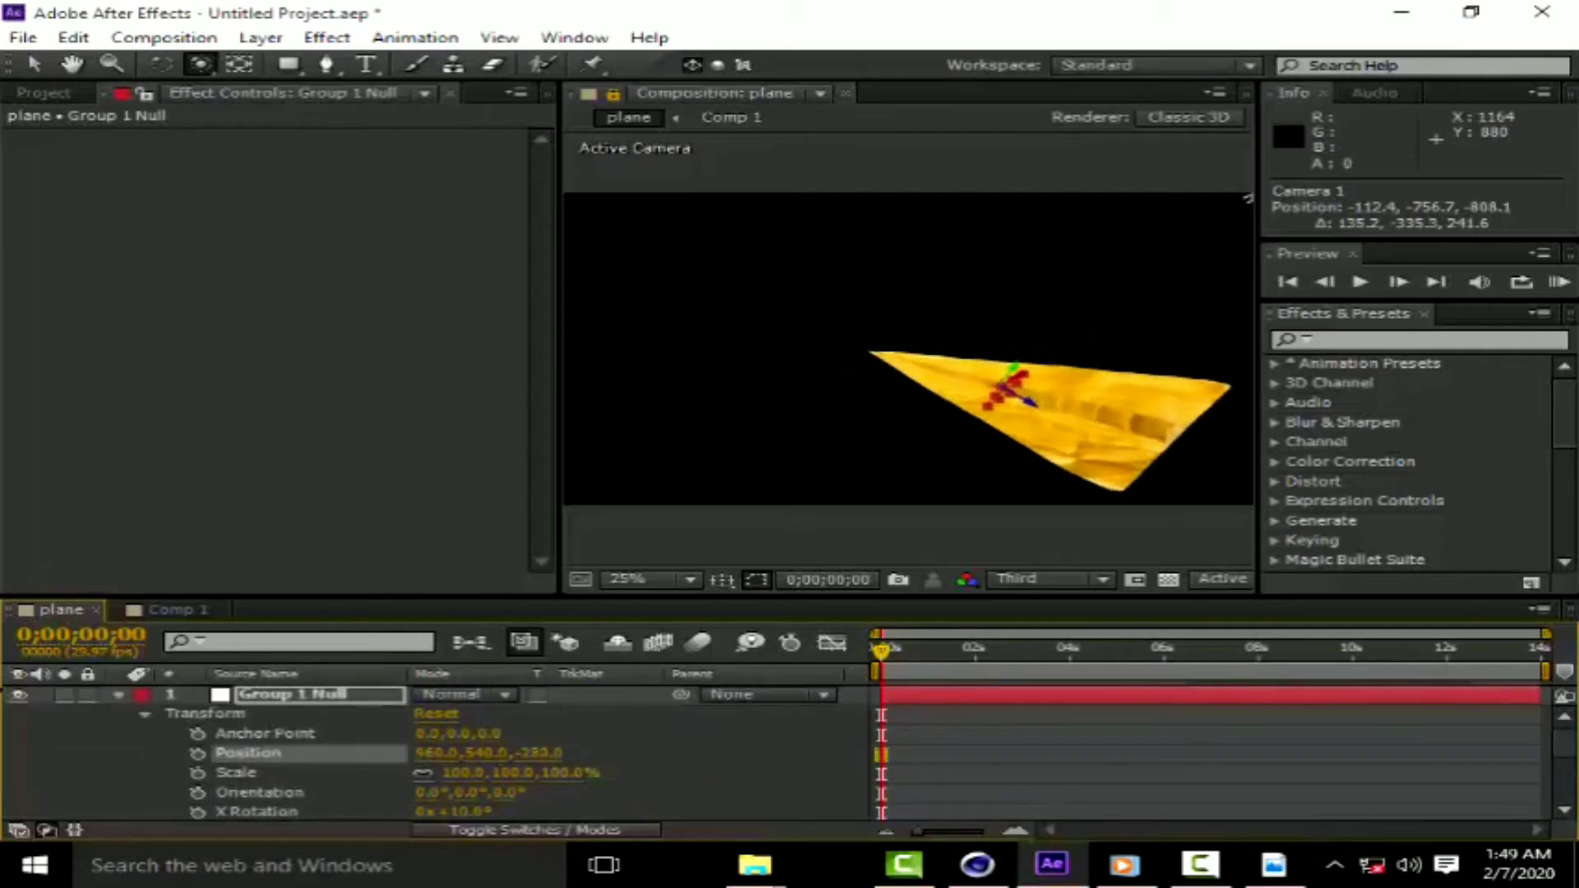
Keyframe the null's Position Z from -1452 at frame 0 to 605 at 13;29.
mouse_move(289, 755)
left_mouse_down()
mouse_move(567, 758)
mouse_move(362, 769)
left_mouse_up()
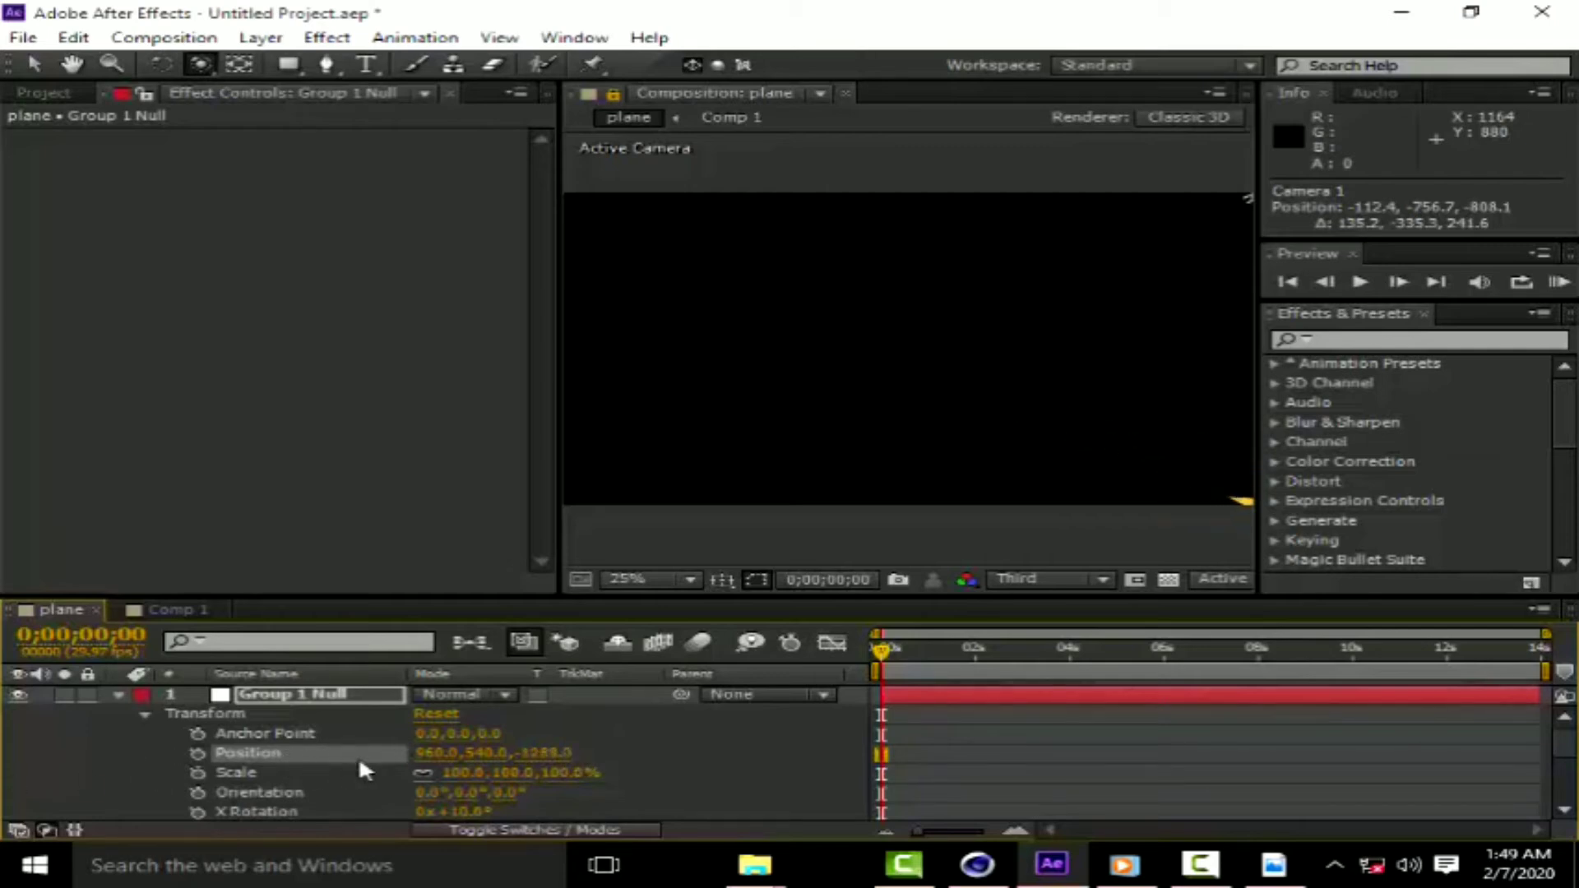
left_click(197, 752)
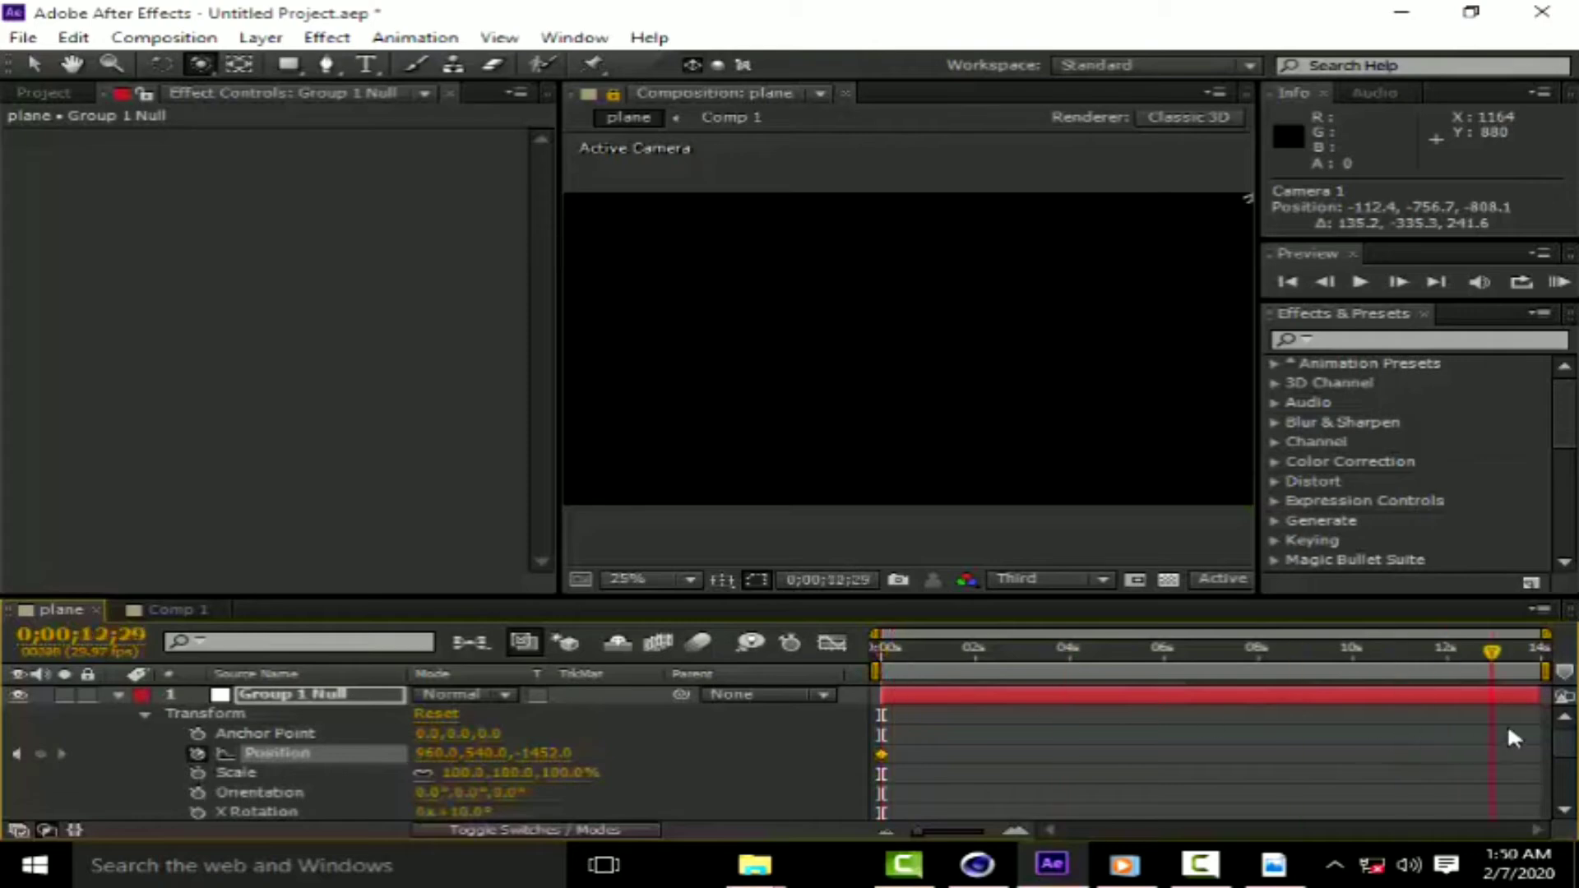
left_click_drag(879, 649, 1546, 725)
left_click_drag(546, 754, 563, 765)
mouse_move(967, 752)
left_mouse_down()
mouse_move(1276, 727)
mouse_move(590, 755)
mouse_move(1307, 747)
mouse_move(1547, 794)
left_mouse_up()
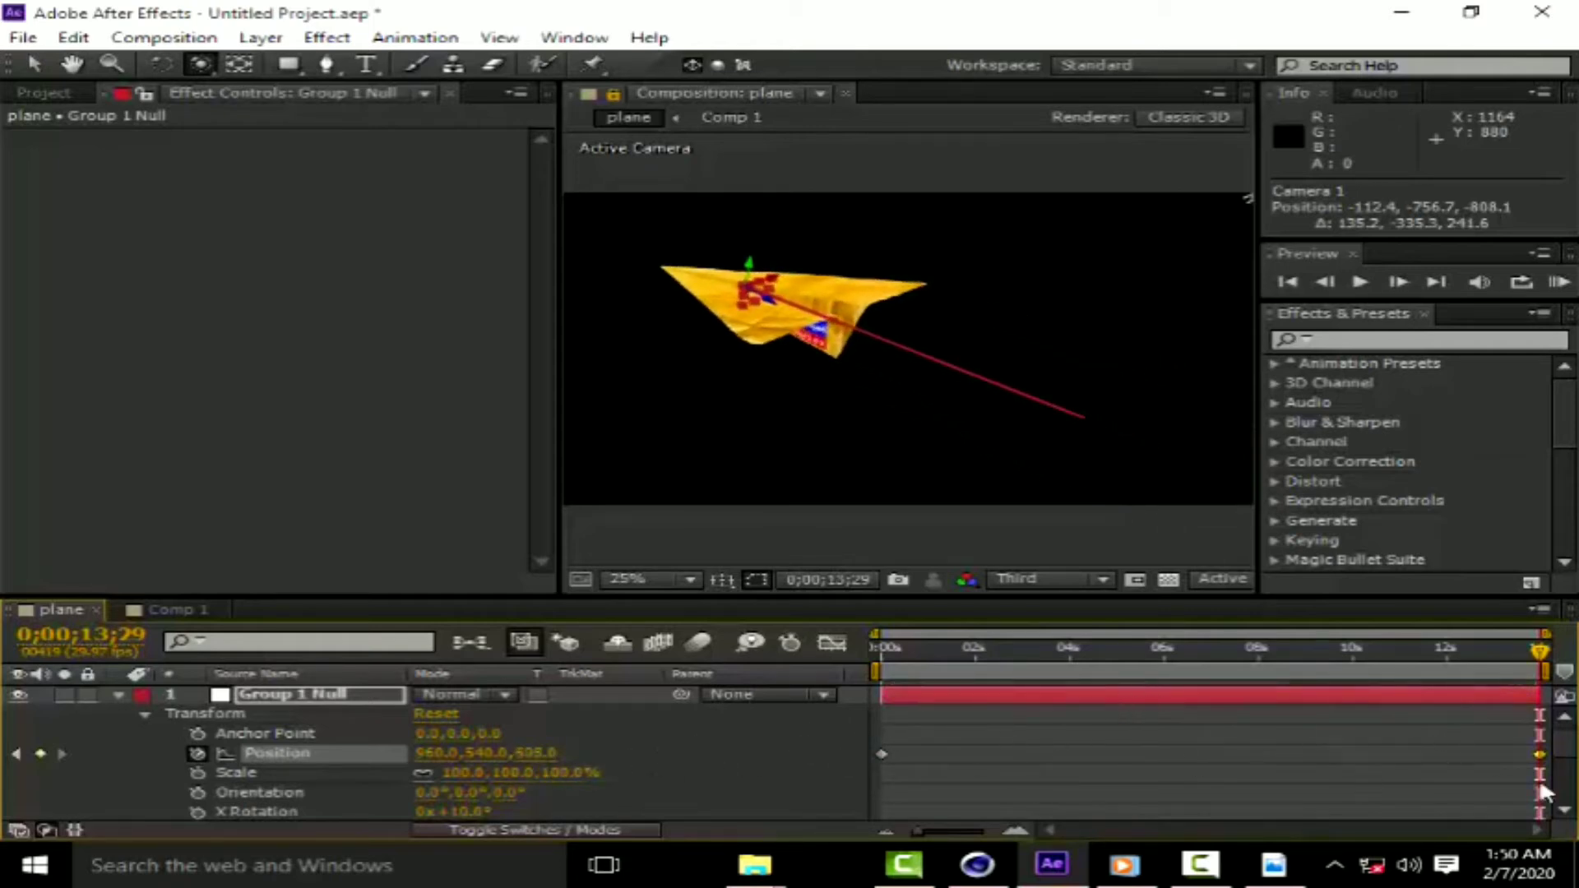
left_click(1520, 794)
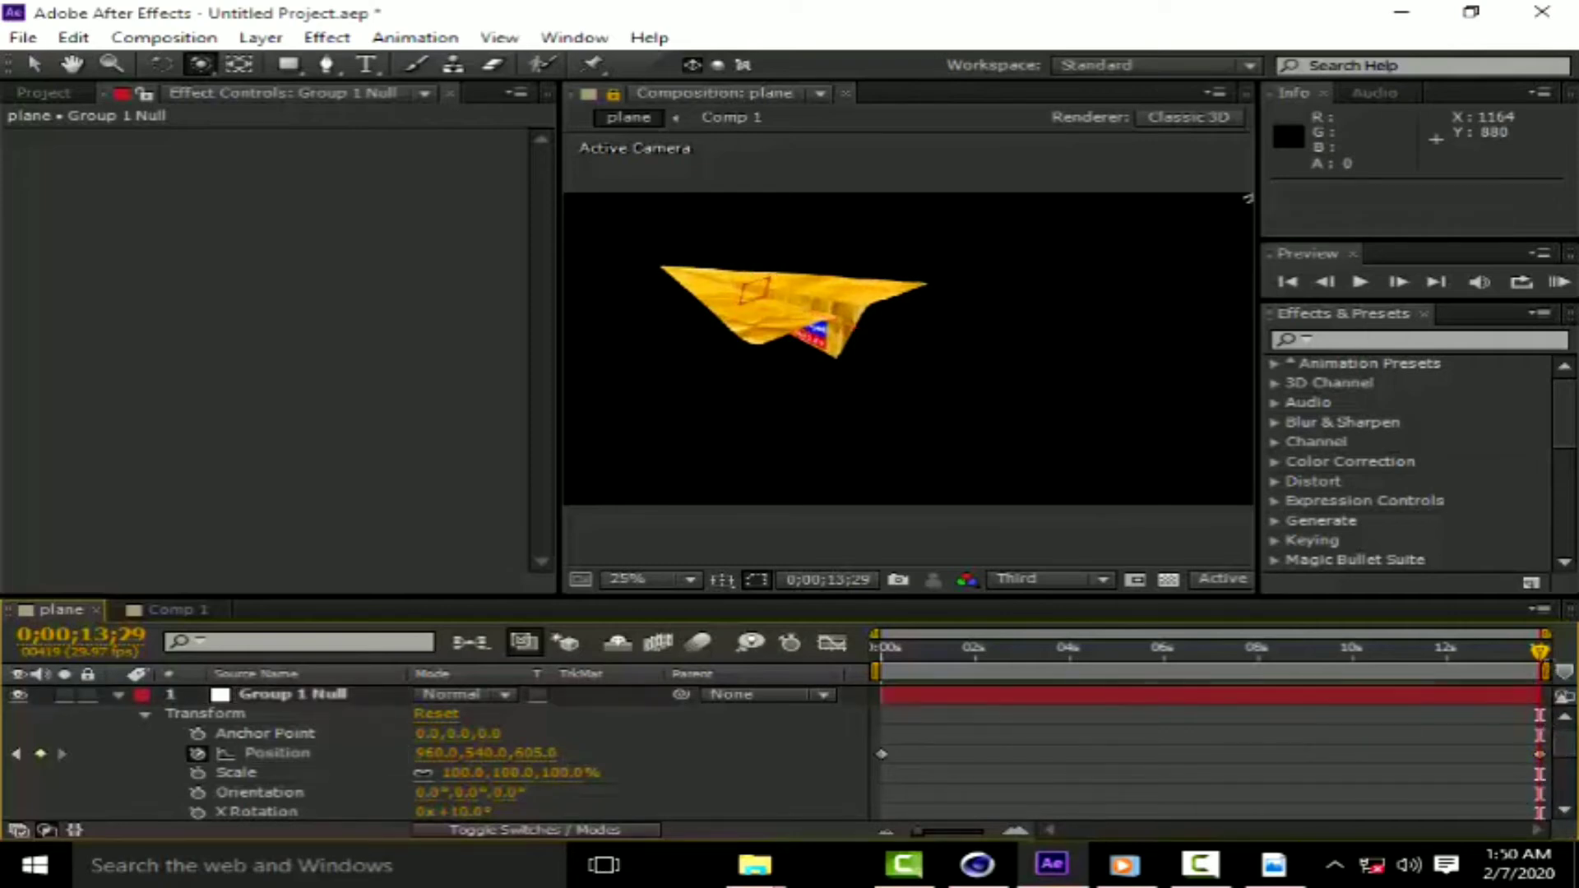
Move to 12;16 and marquee-select both Position keyframes.
left_click(1473, 649)
mouse_move(1544, 777)
left_mouse_down()
mouse_move(866, 710)
mouse_move(855, 749)
left_mouse_up()
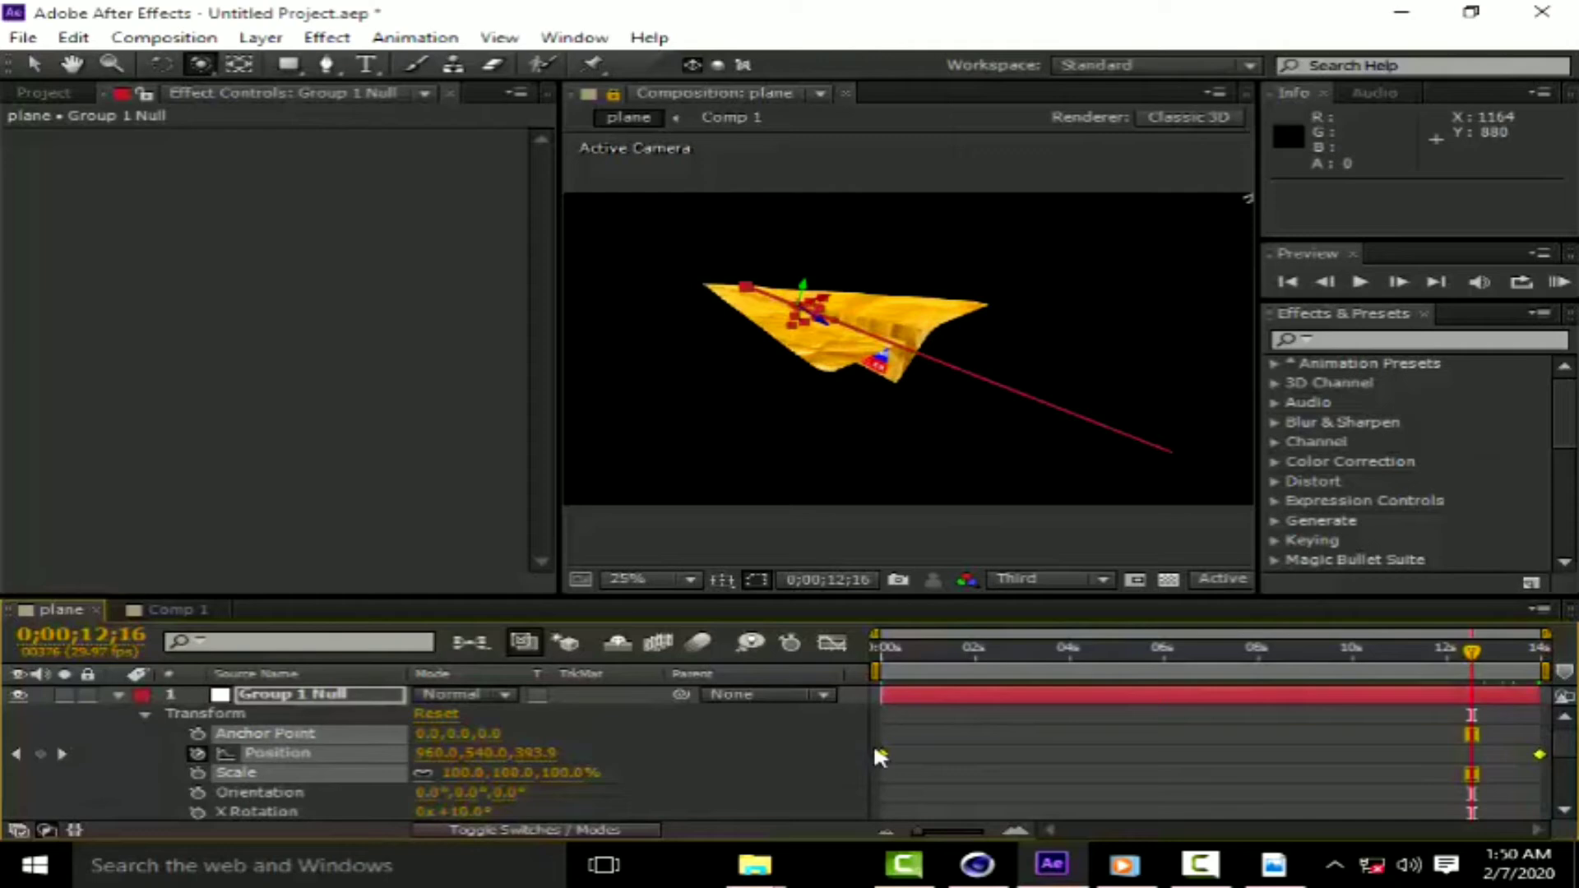
left_click_drag(1542, 775, 814, 708)
left_click(1197, 873)
left_click(1198, 873)
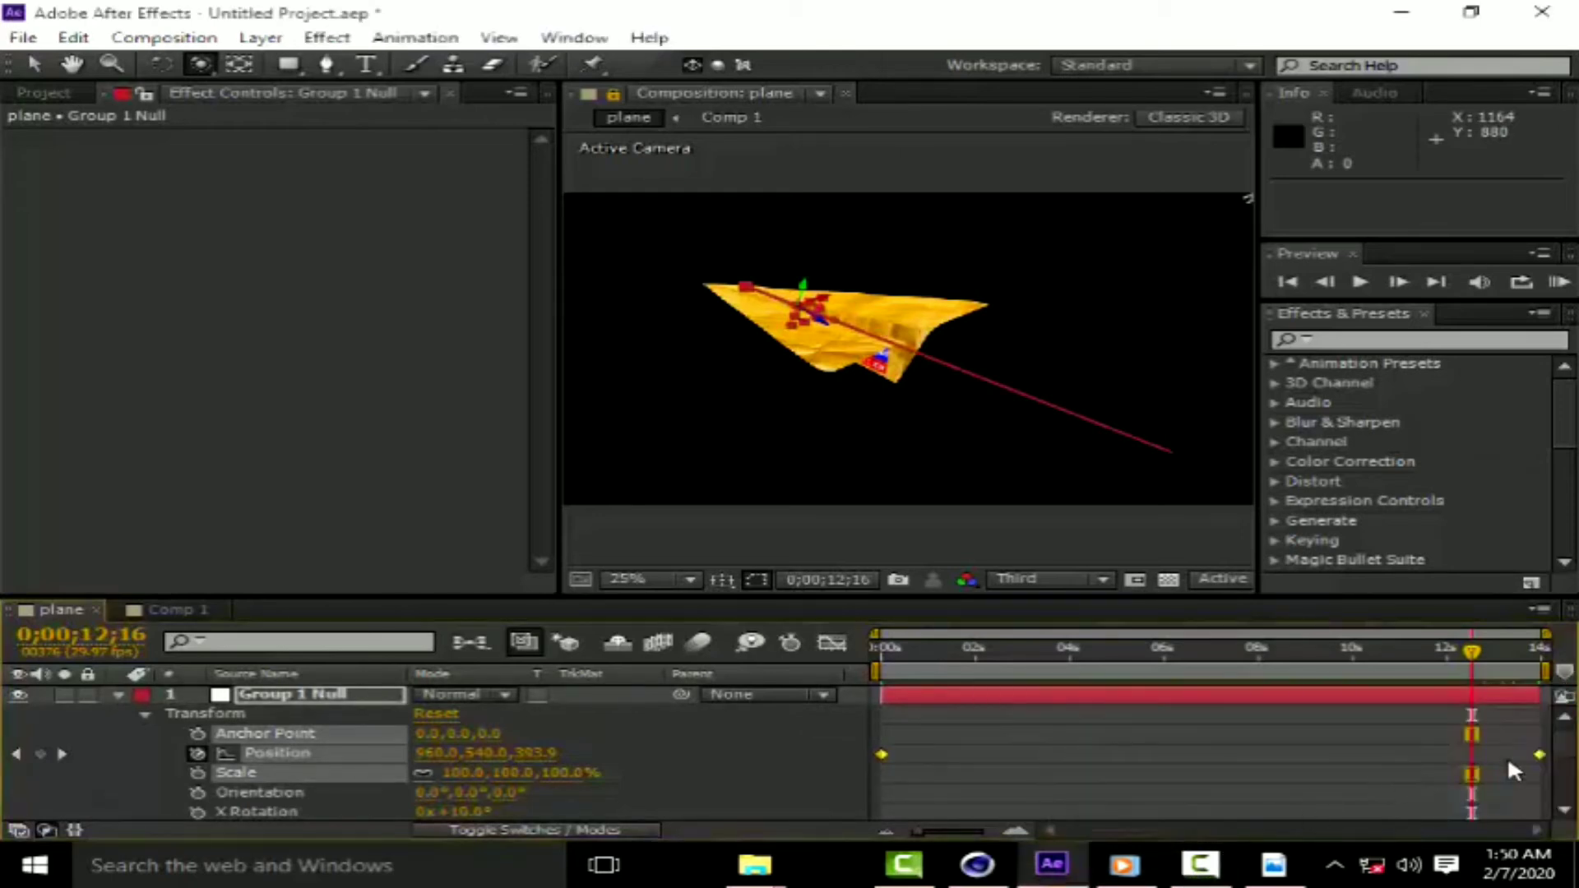
Apply Easy Ease to the selected Position keyframes.
right_click(1539, 755)
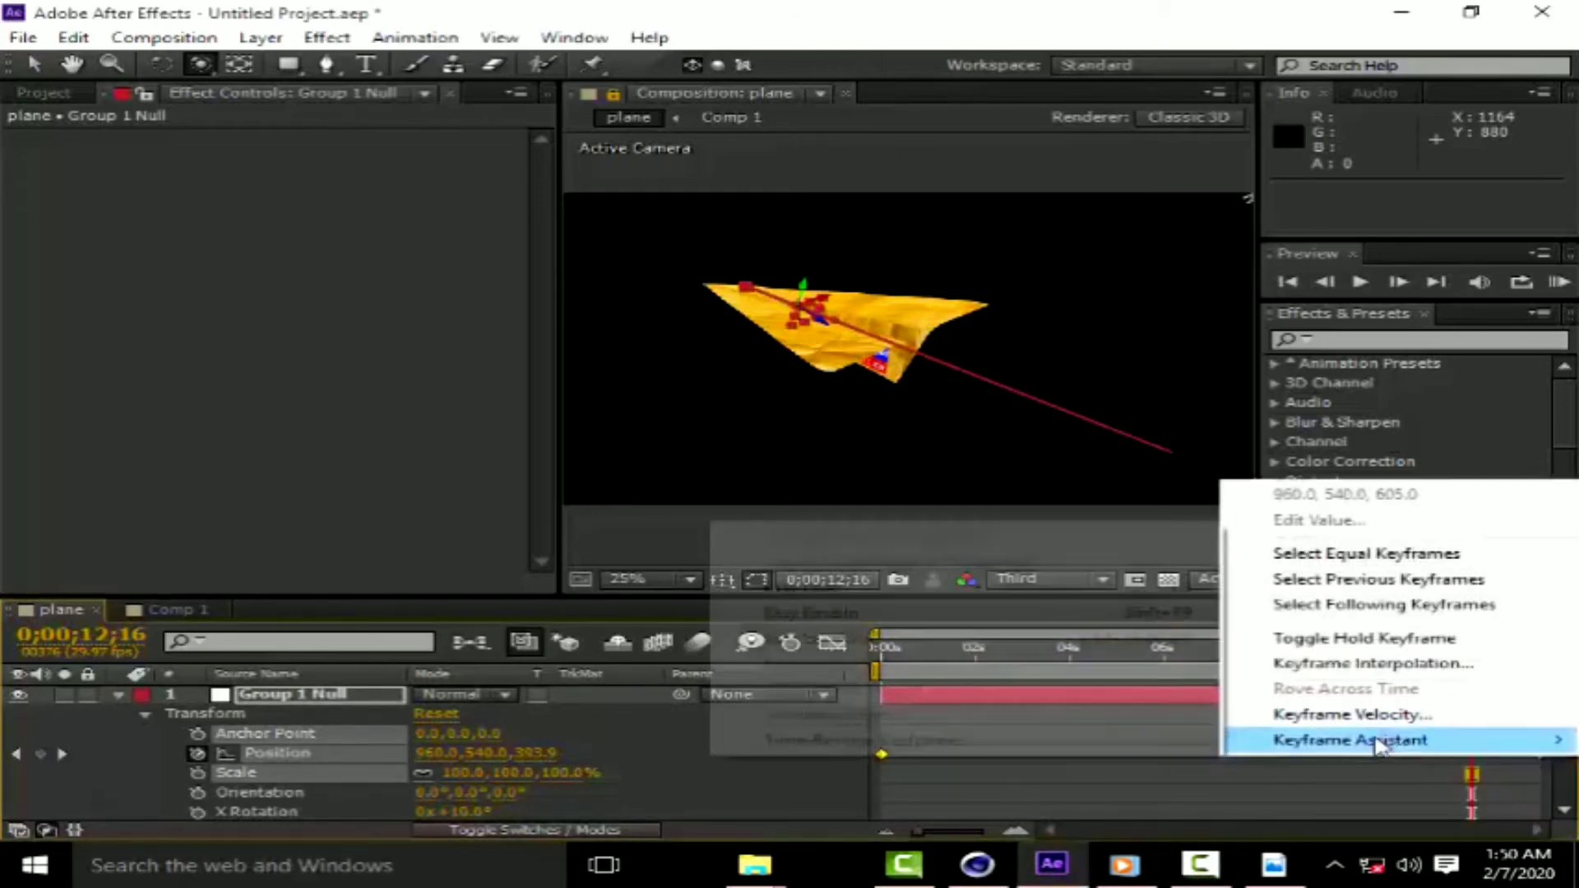
mouse_move(1444, 740)
left_click(806, 613)
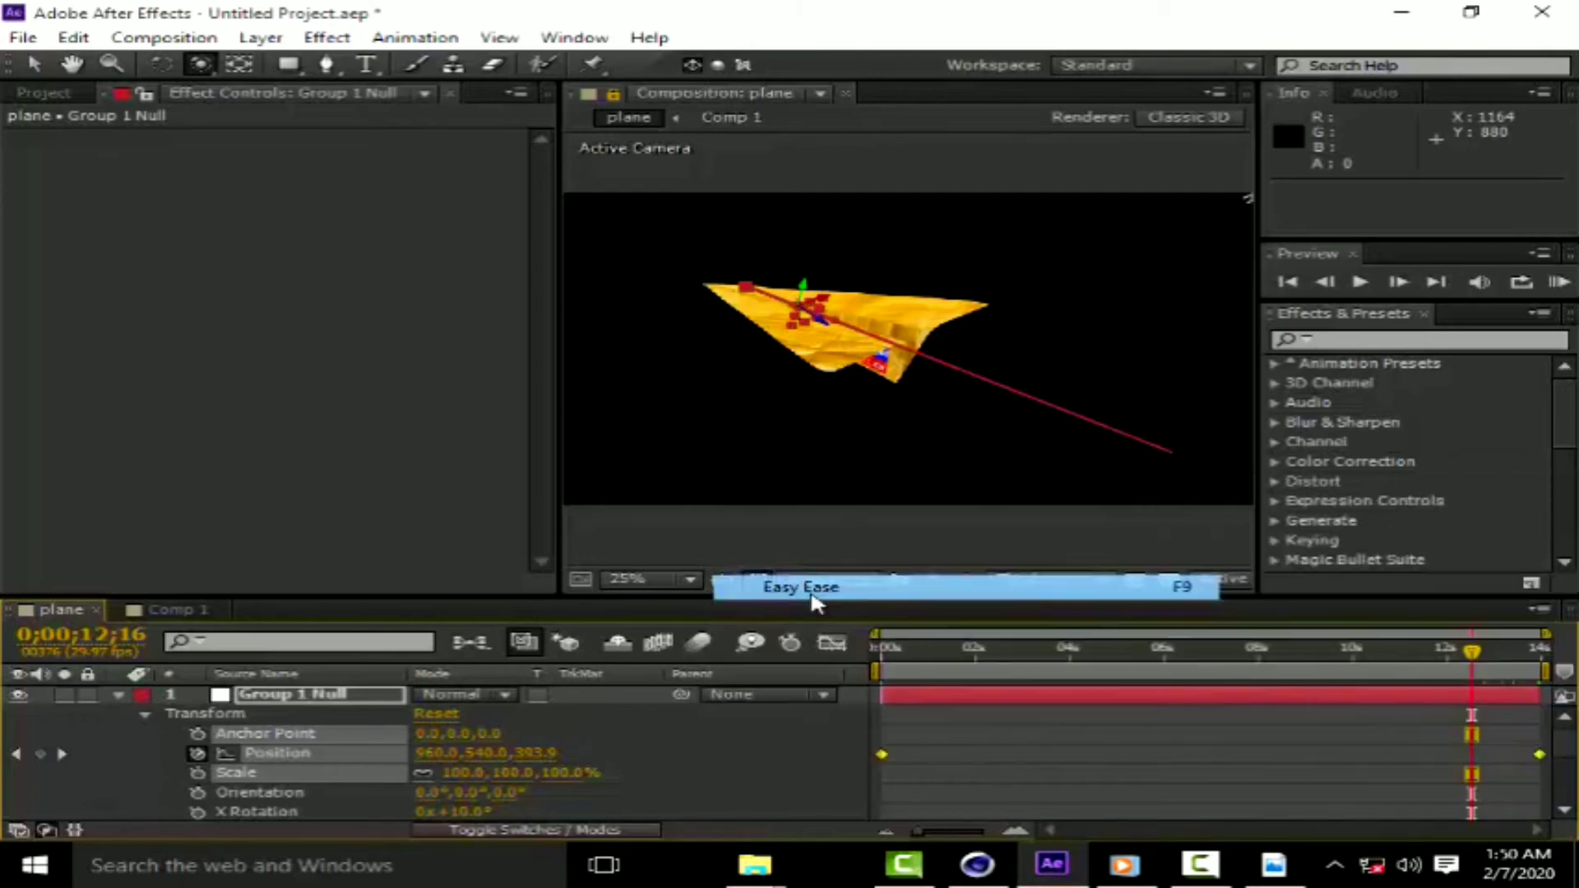
Stretch the first keyframe's influence in the speed graph, then RAM preview the flight.
left_click(832, 642)
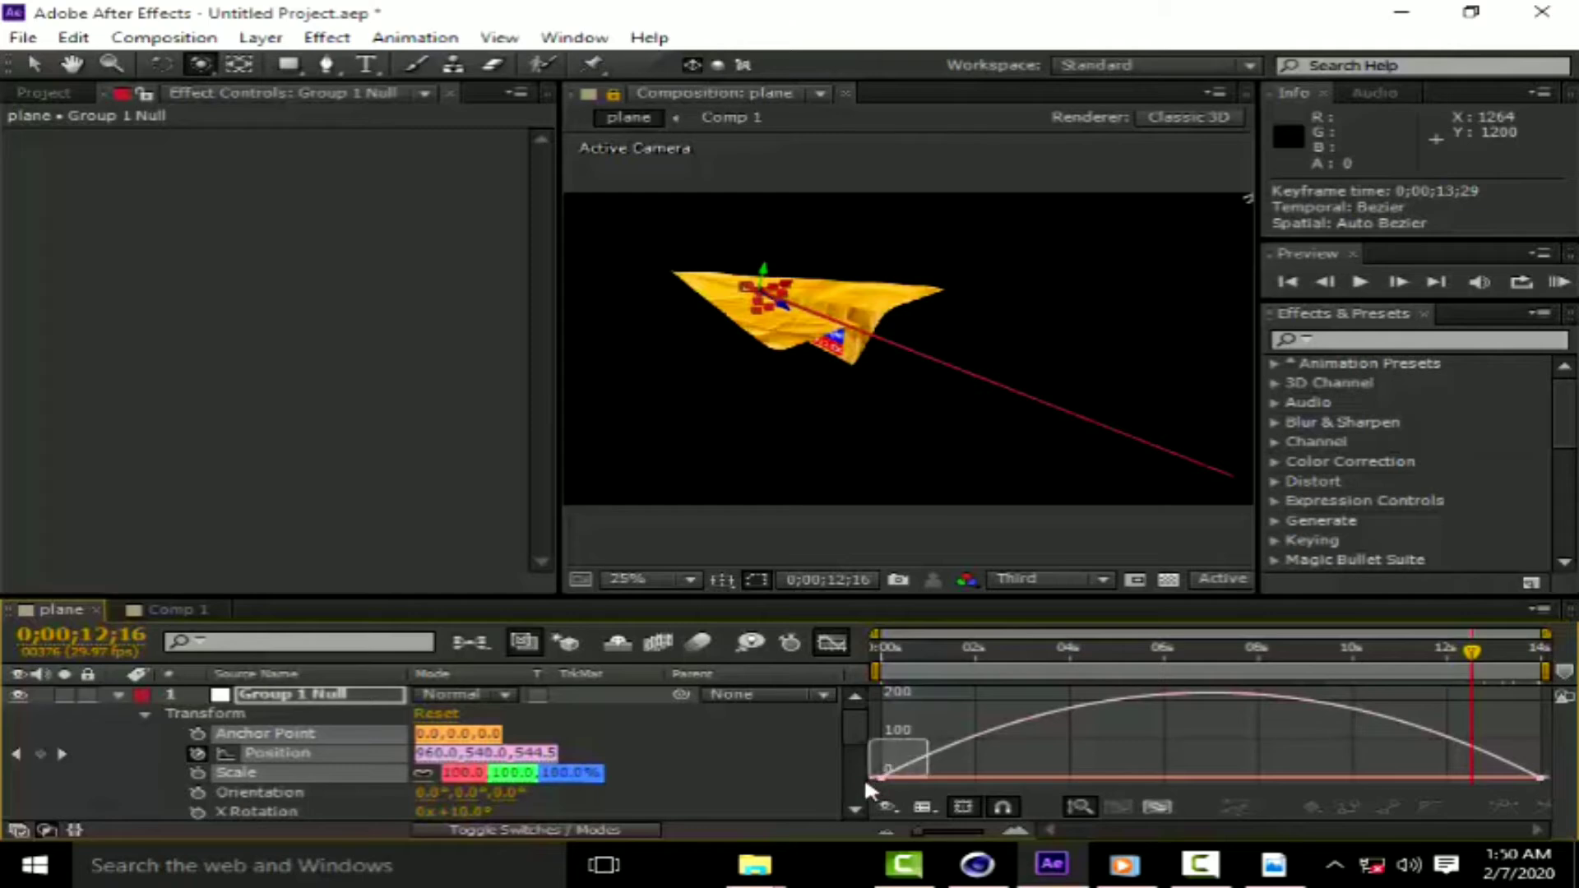
left_click_drag(868, 776, 1102, 784)
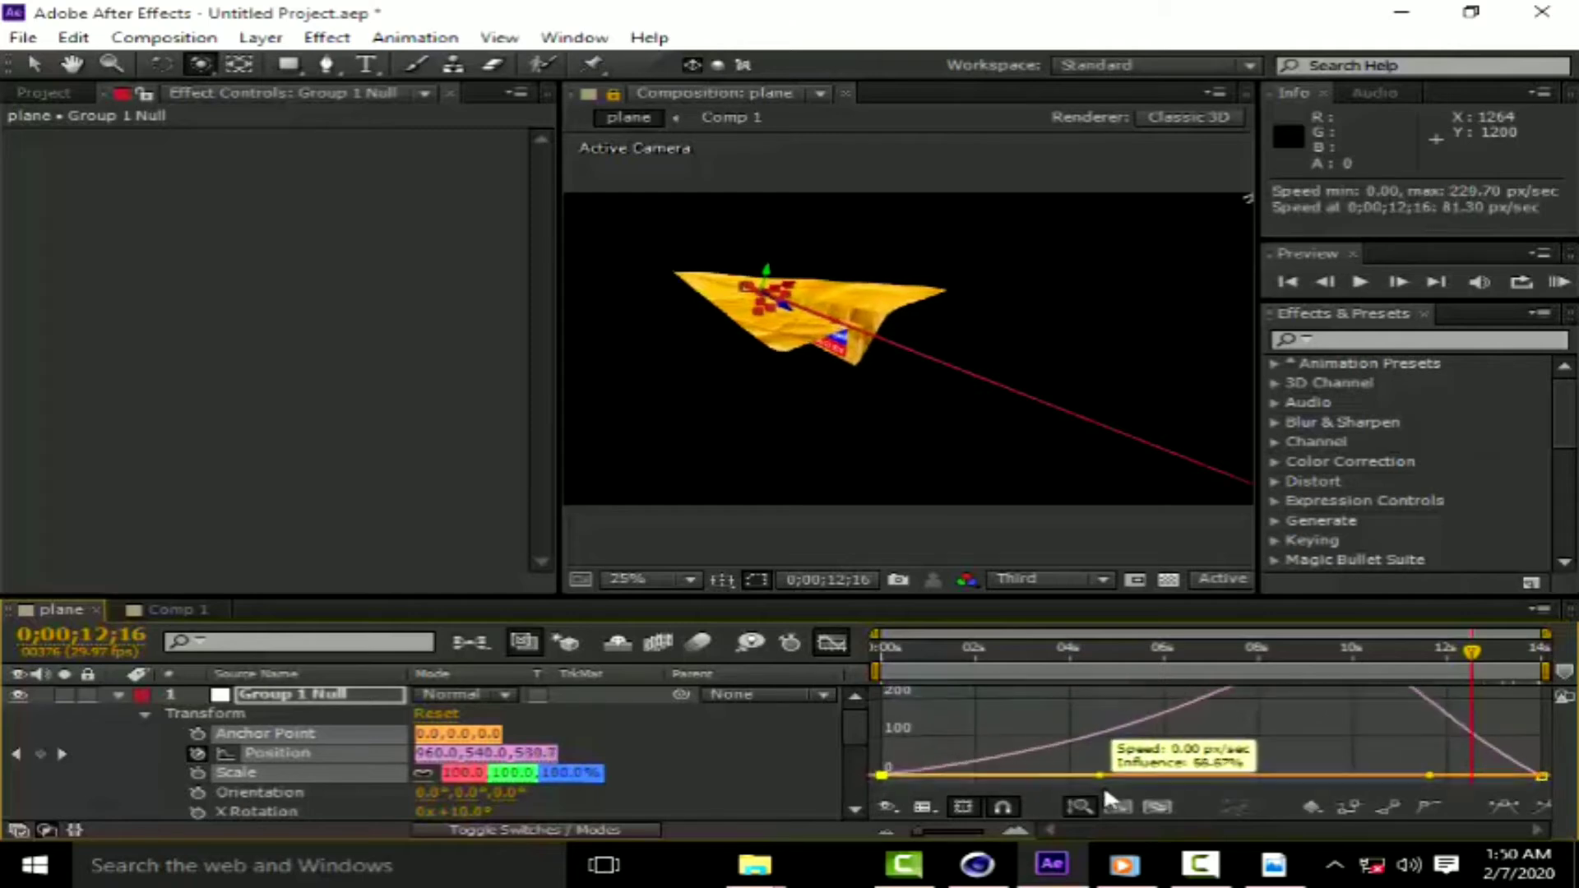
left_click_drag(1103, 784, 1202, 777)
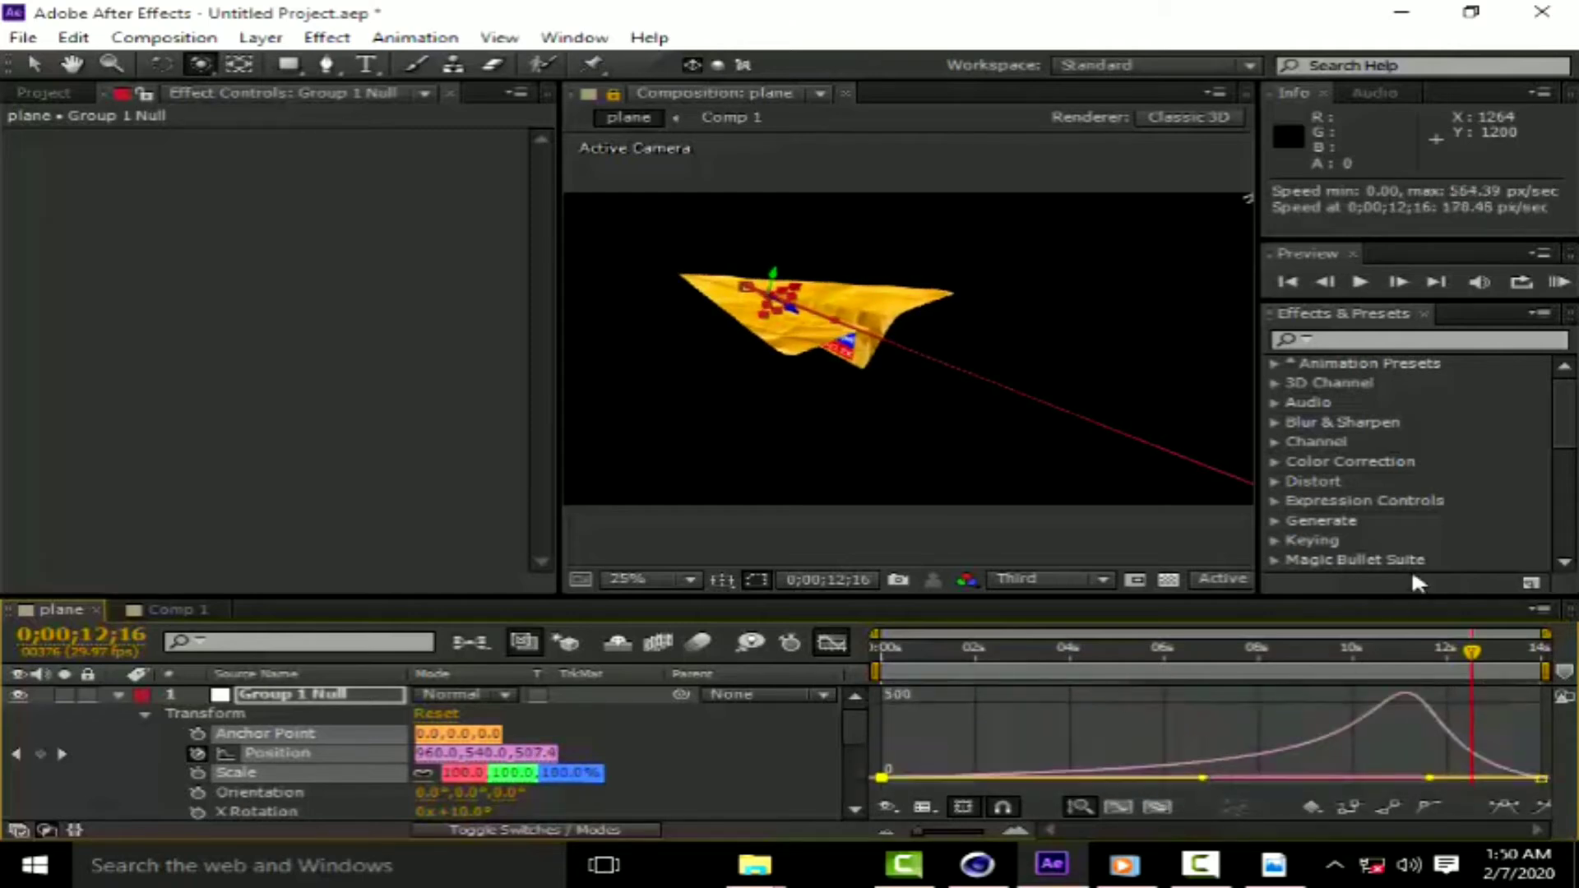
left_click(1288, 283)
left_click(1560, 283)
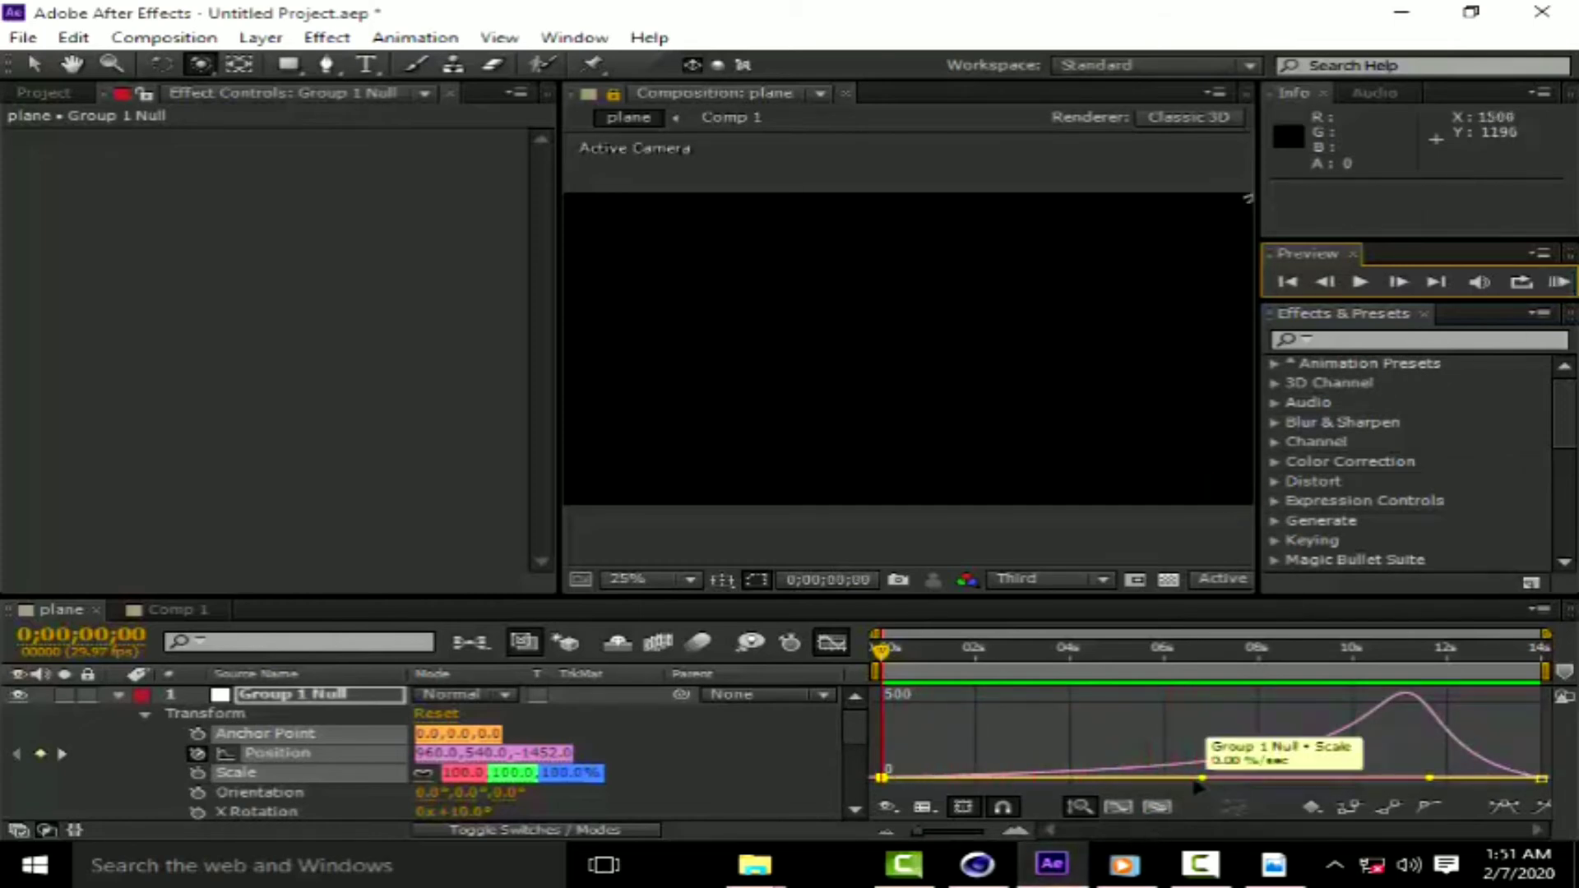
Shorten the first ease, set the end keyframe's influence to 100%, preview, and leave the Graph Editor.
left_click_drag(1202, 779, 961, 777)
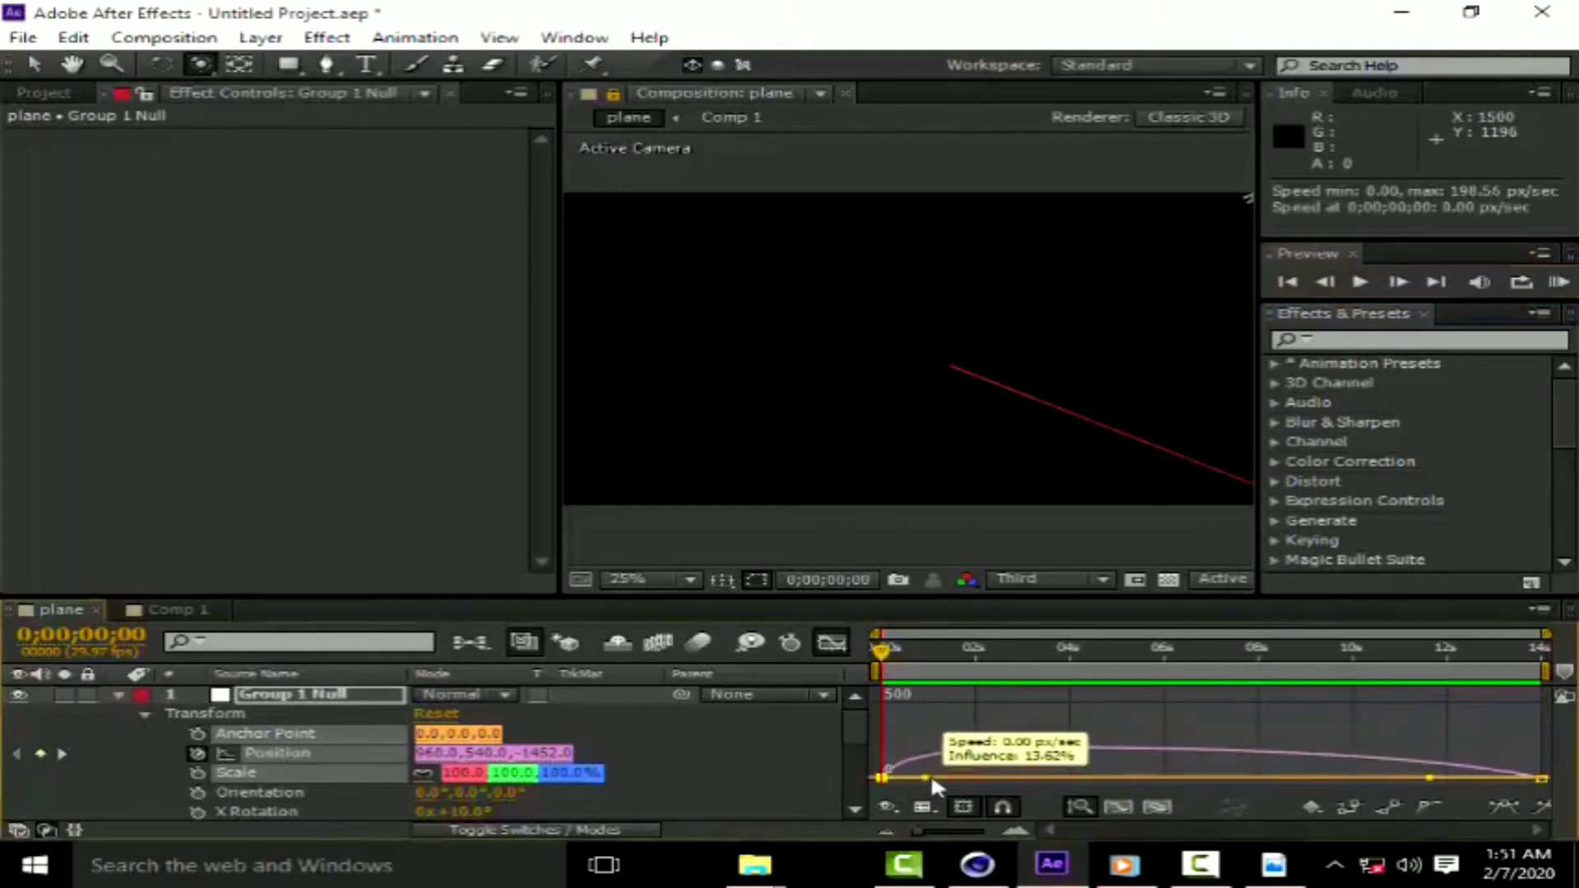
left_click_drag(1429, 777, 1179, 778)
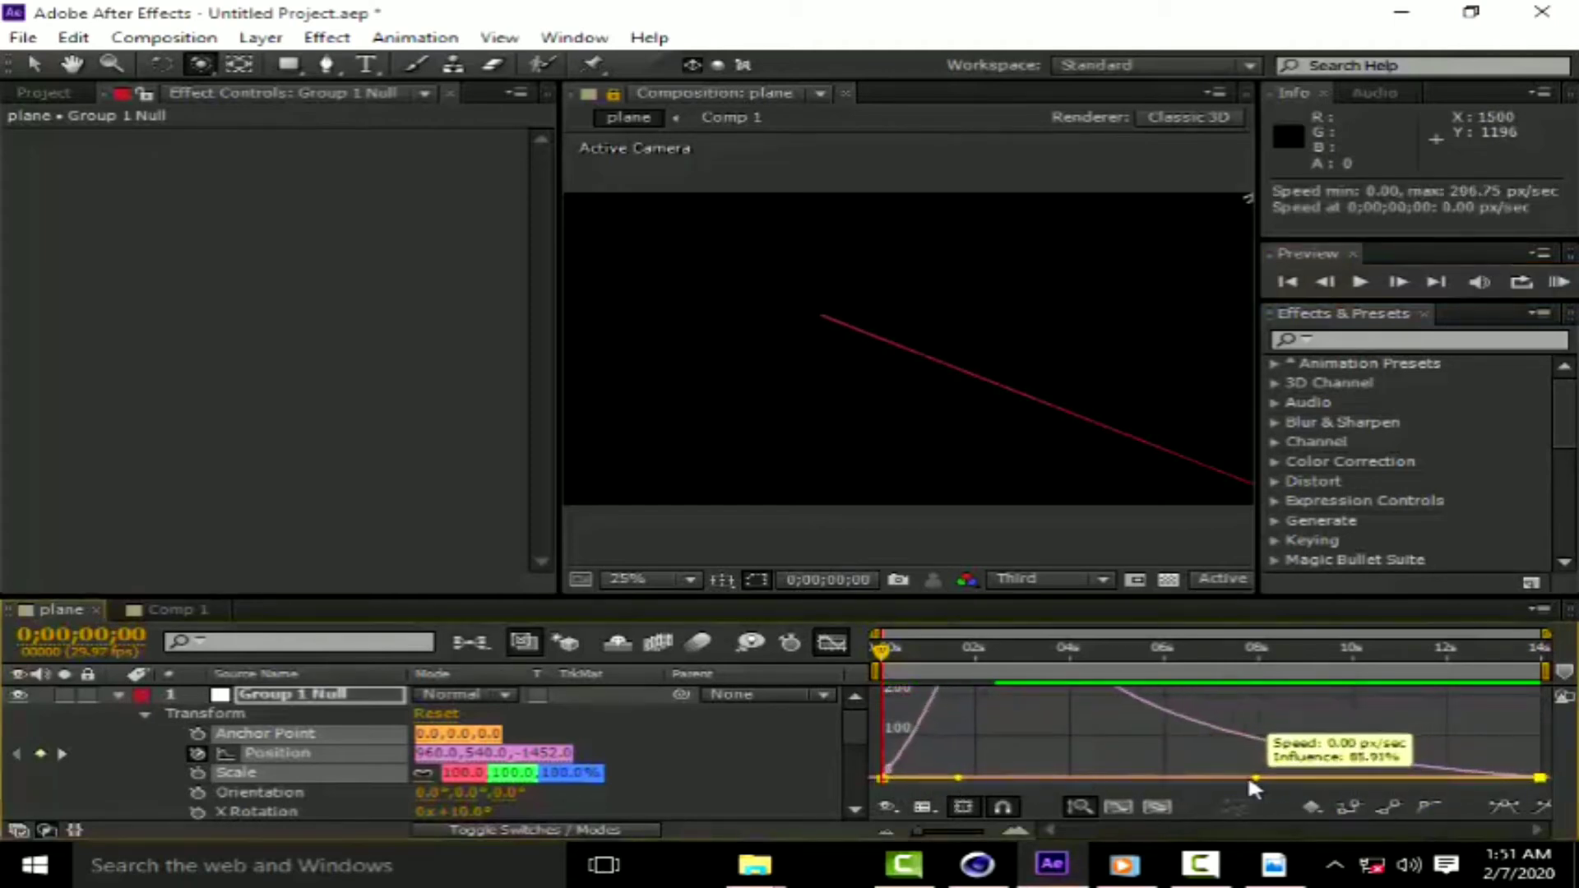
left_click(1337, 283)
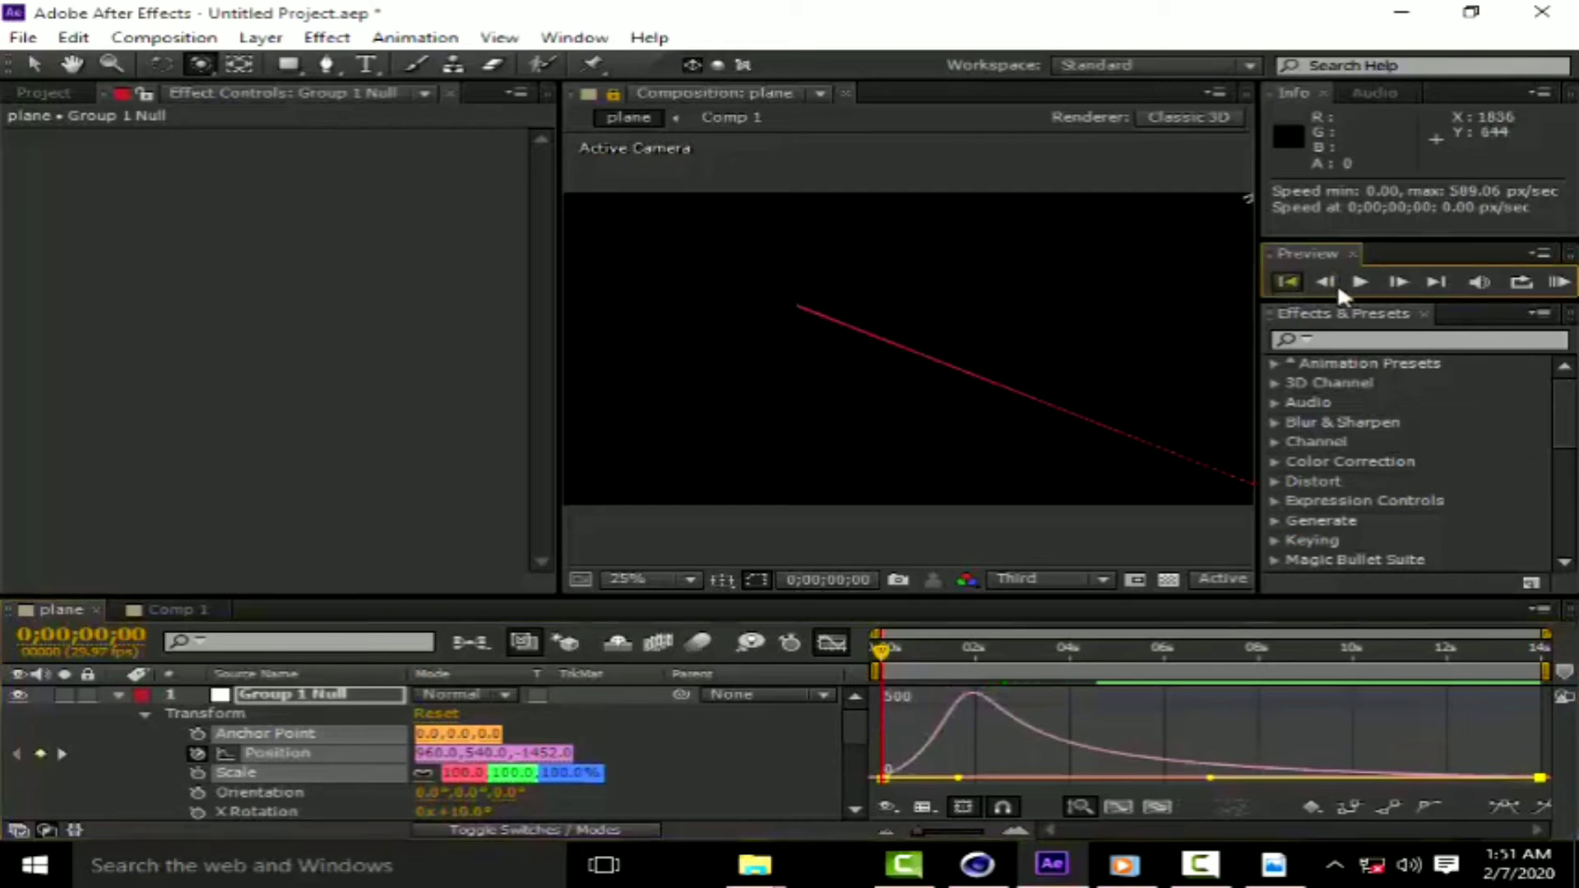
left_click(1556, 283)
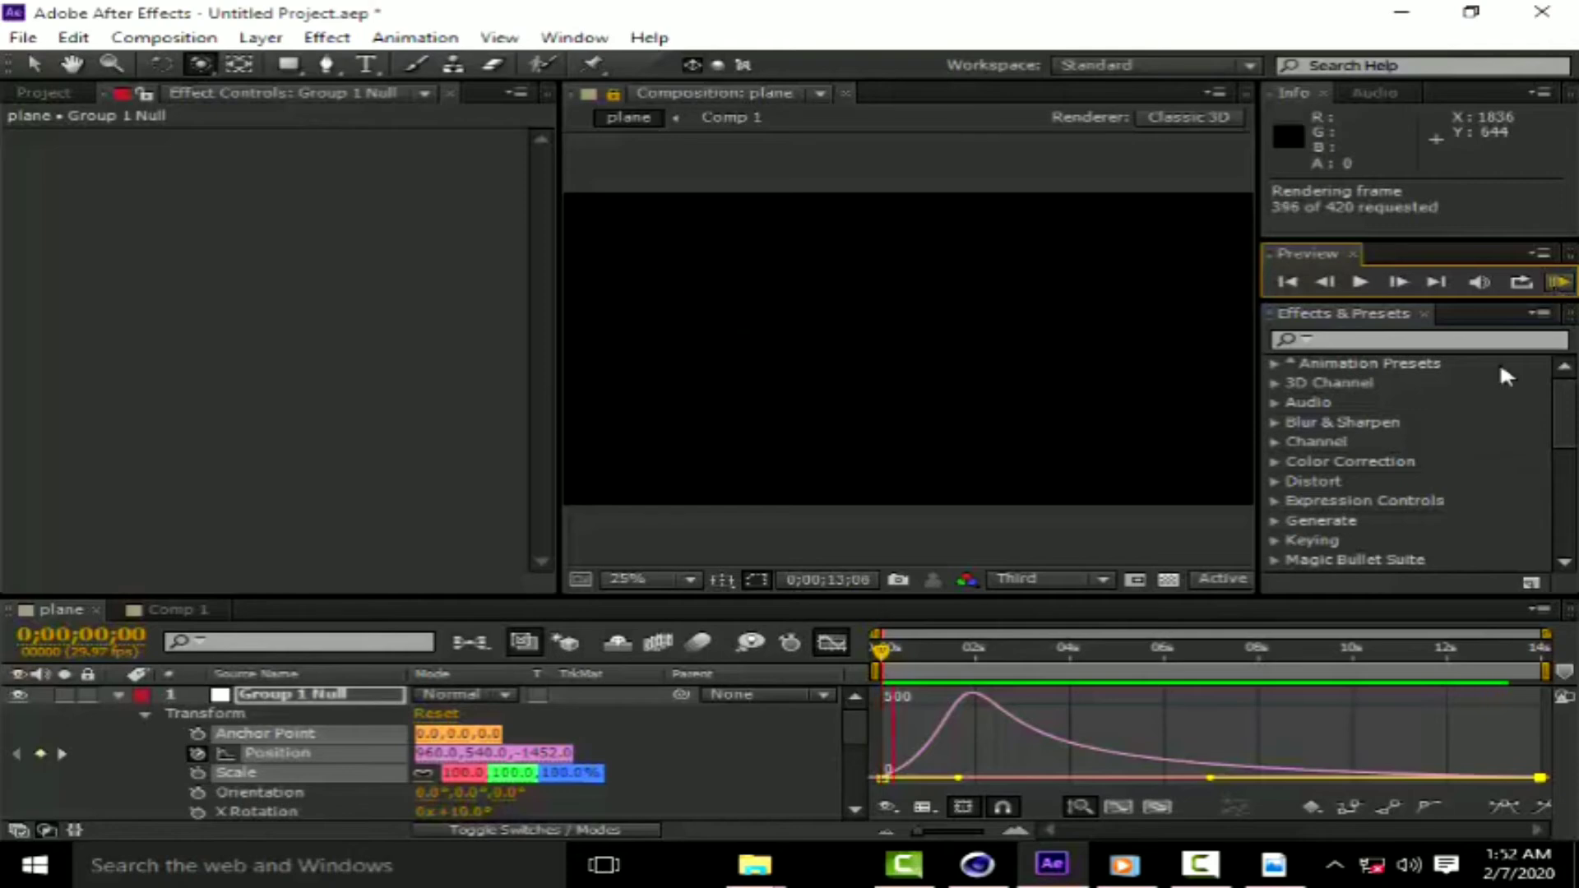
left_click(831, 643)
left_click(832, 643)
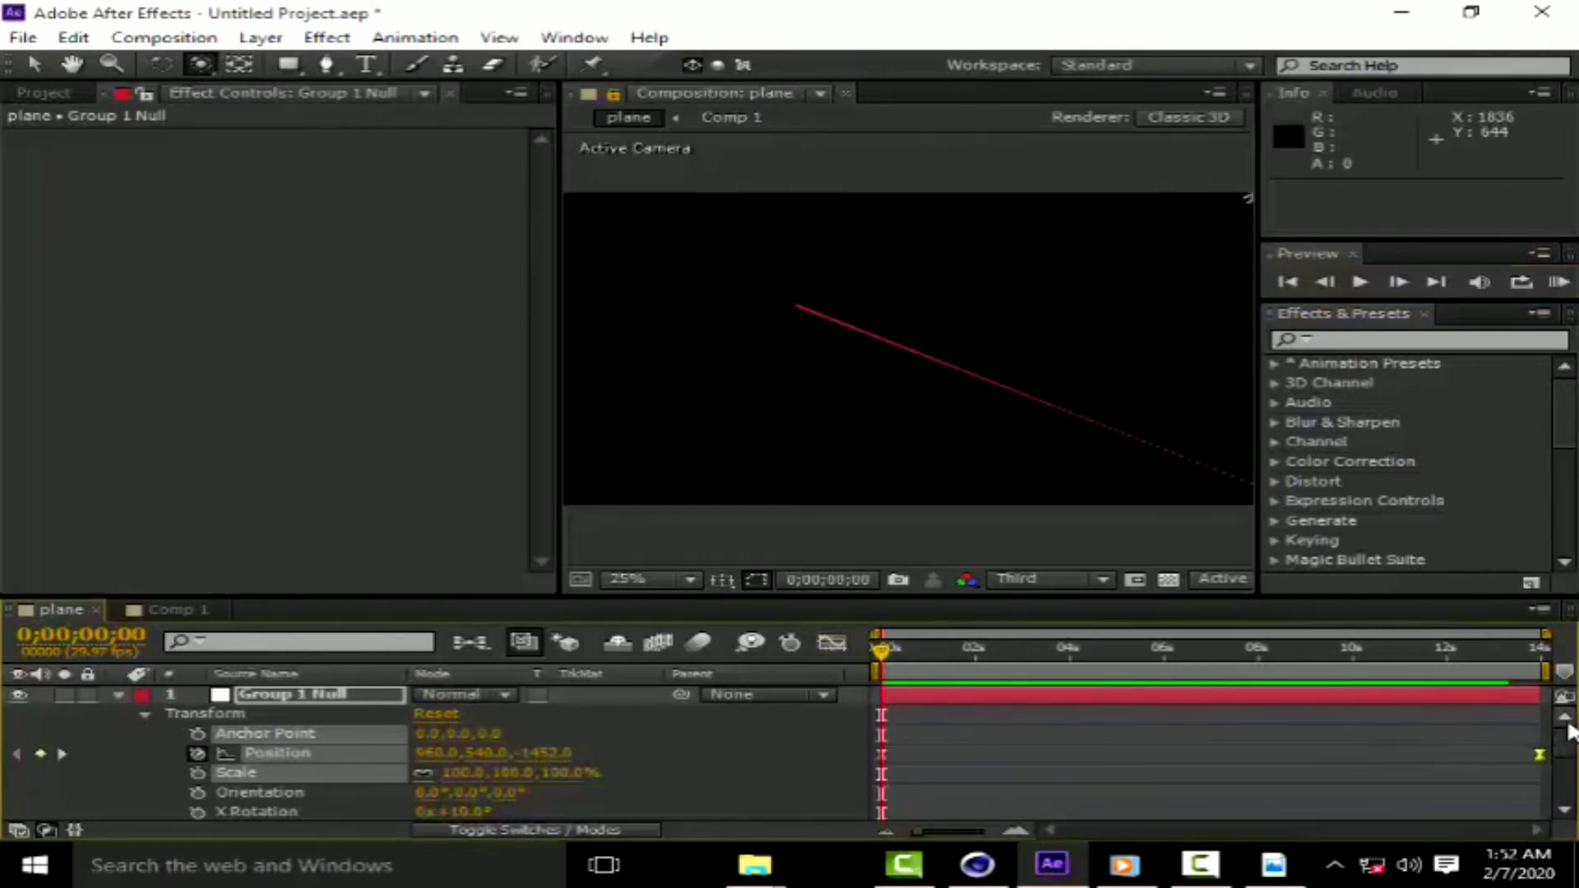
Try rotation values on the null and settle on a 51° Z Rotation.
scroll(1567, 732, "down", 2)
scroll(1567, 732, "up", 2)
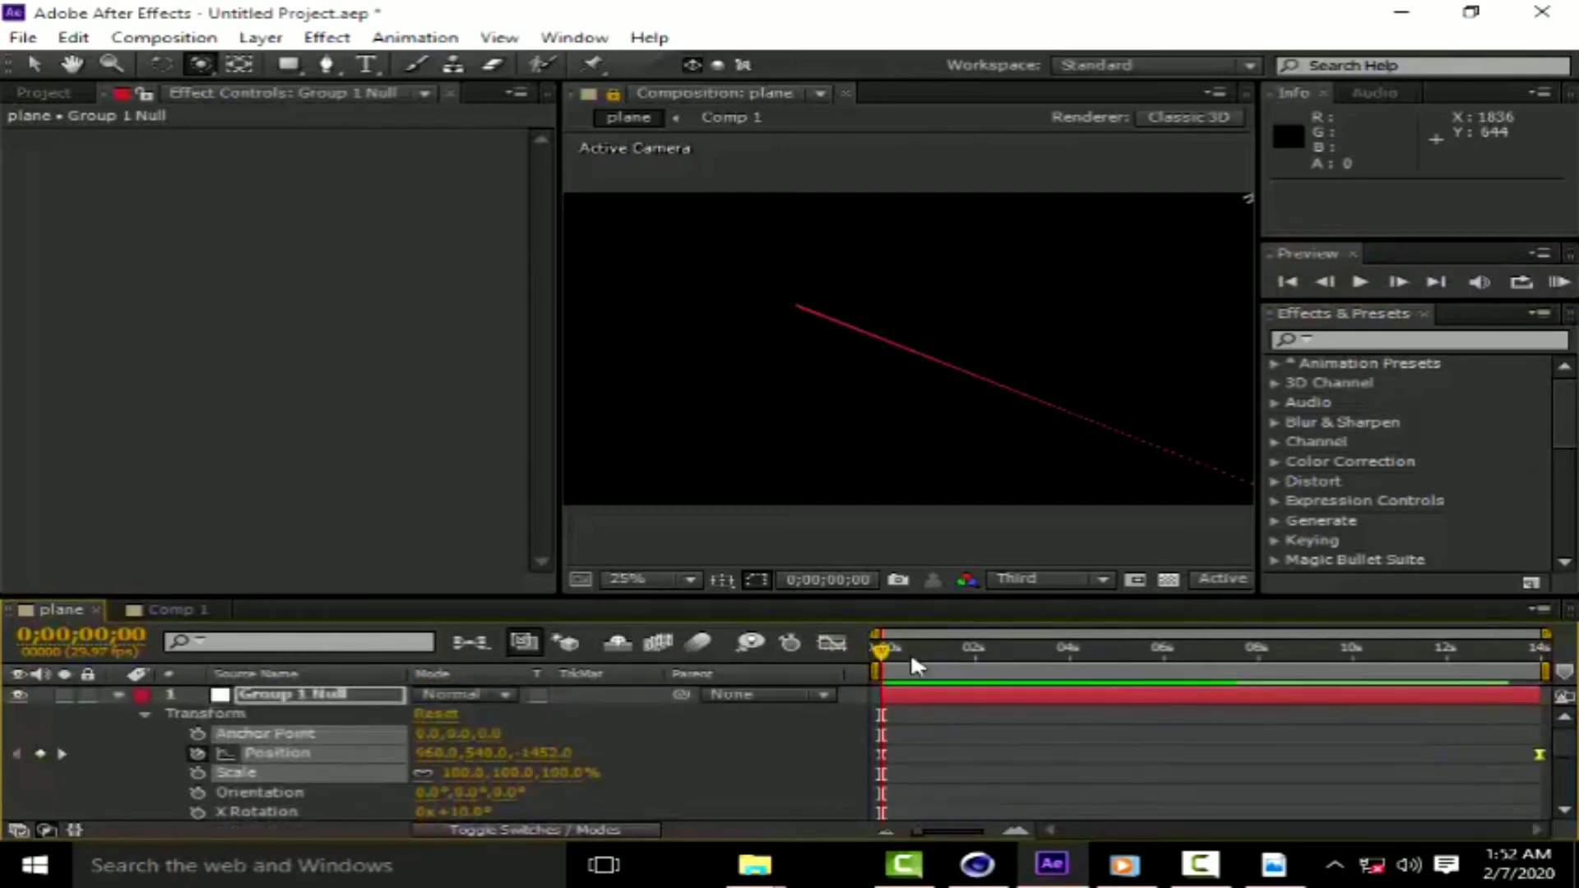
mouse_move(875, 643)
left_mouse_down()
mouse_move(856, 652)
mouse_move(1058, 651)
left_mouse_up()
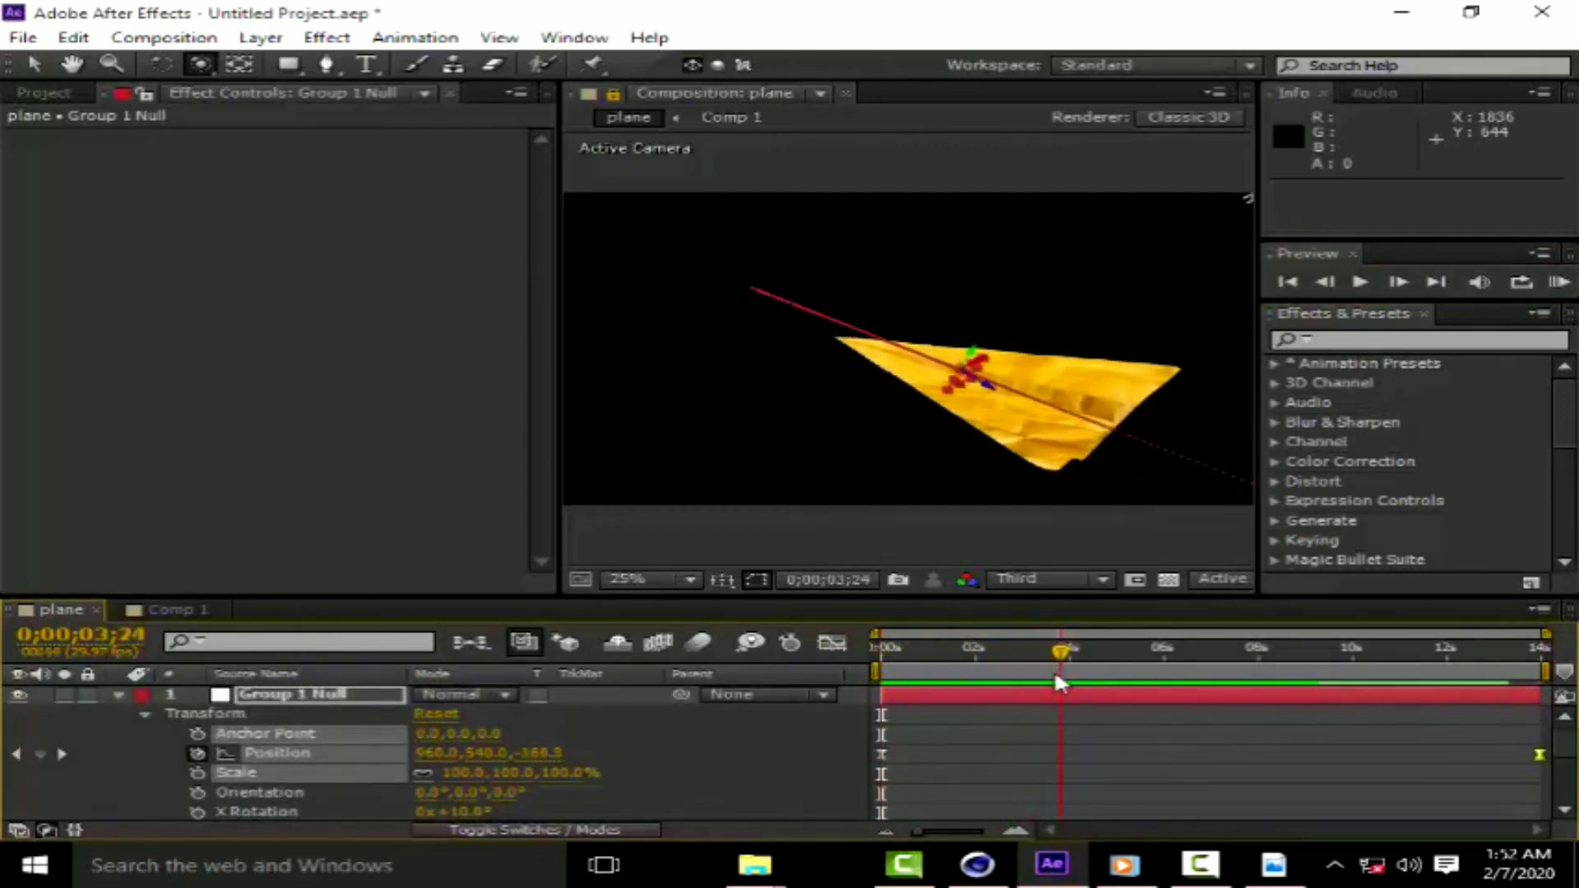
scroll(1567, 728, "down", 2)
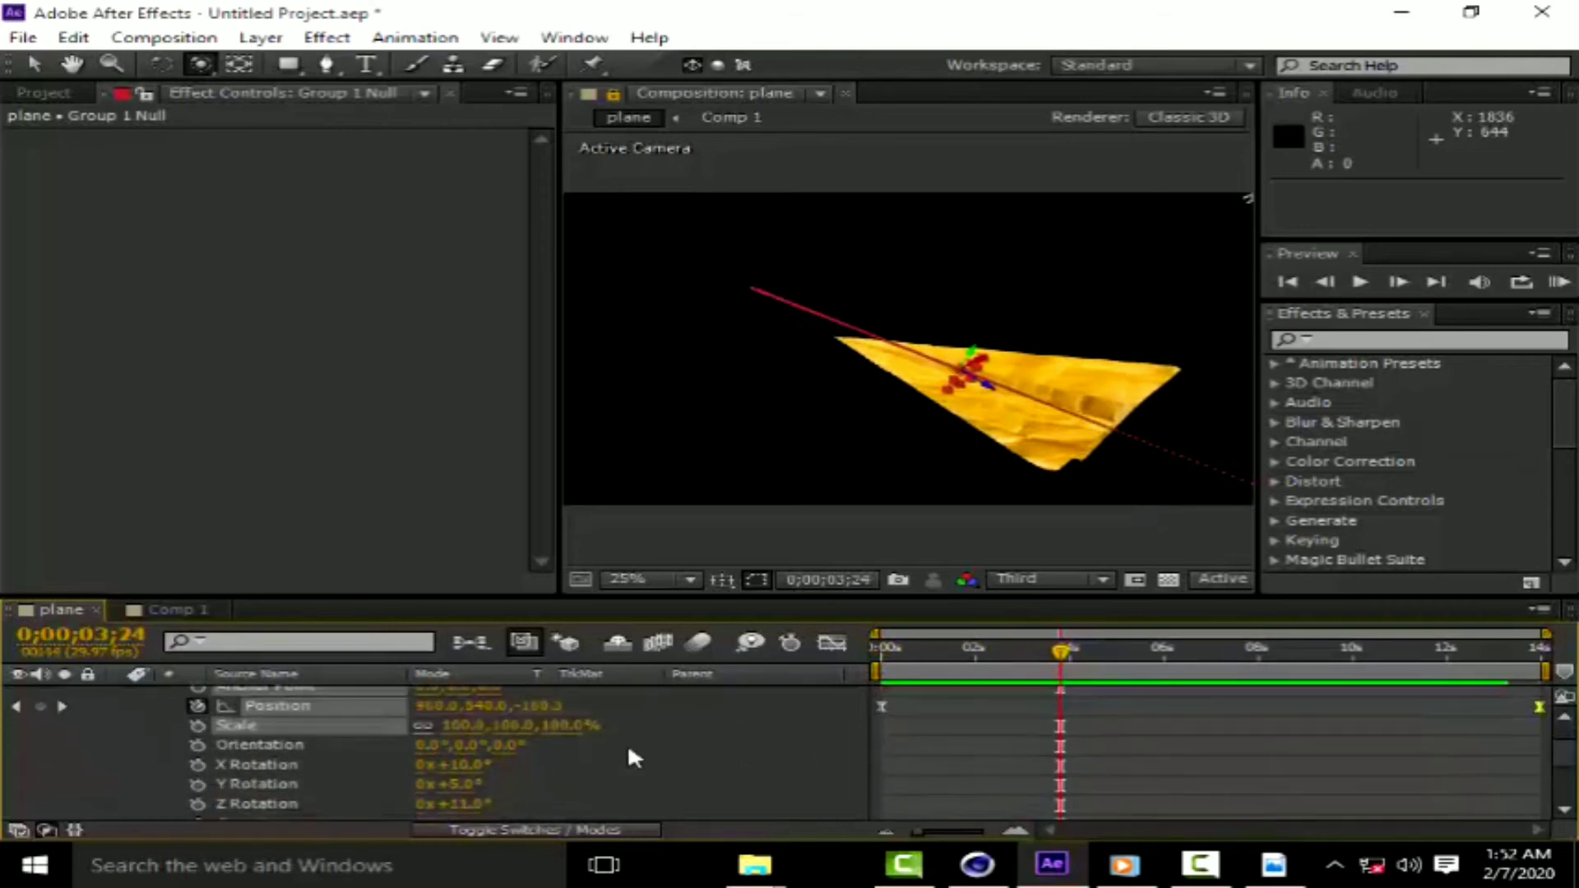
mouse_move(462, 765)
left_mouse_down()
mouse_move(500, 766)
mouse_move(481, 784)
left_mouse_up()
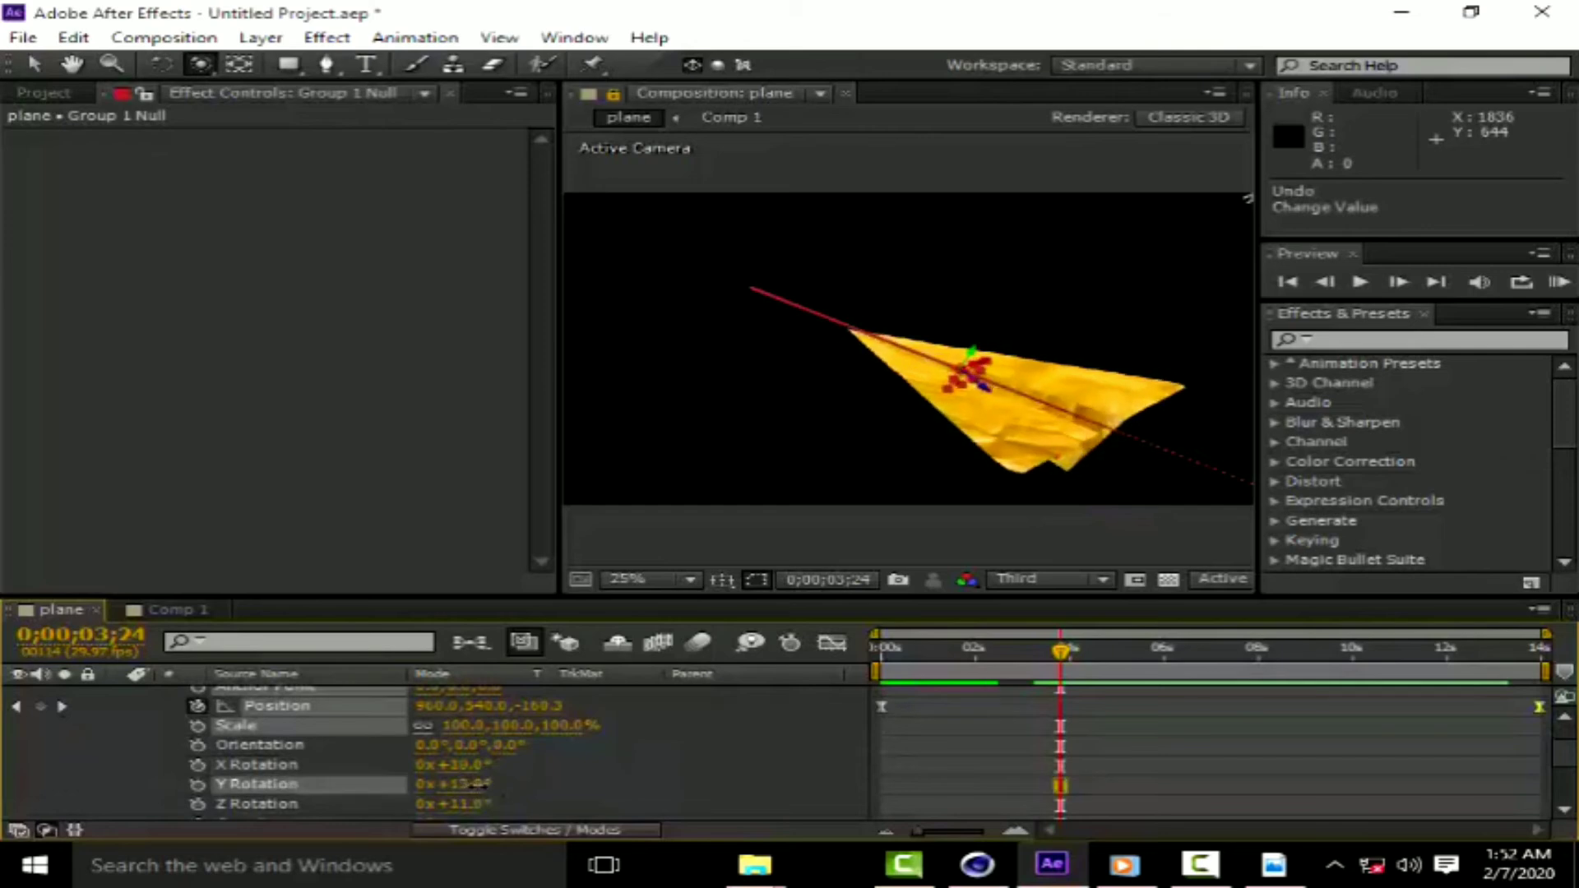
key("ctrl+z")
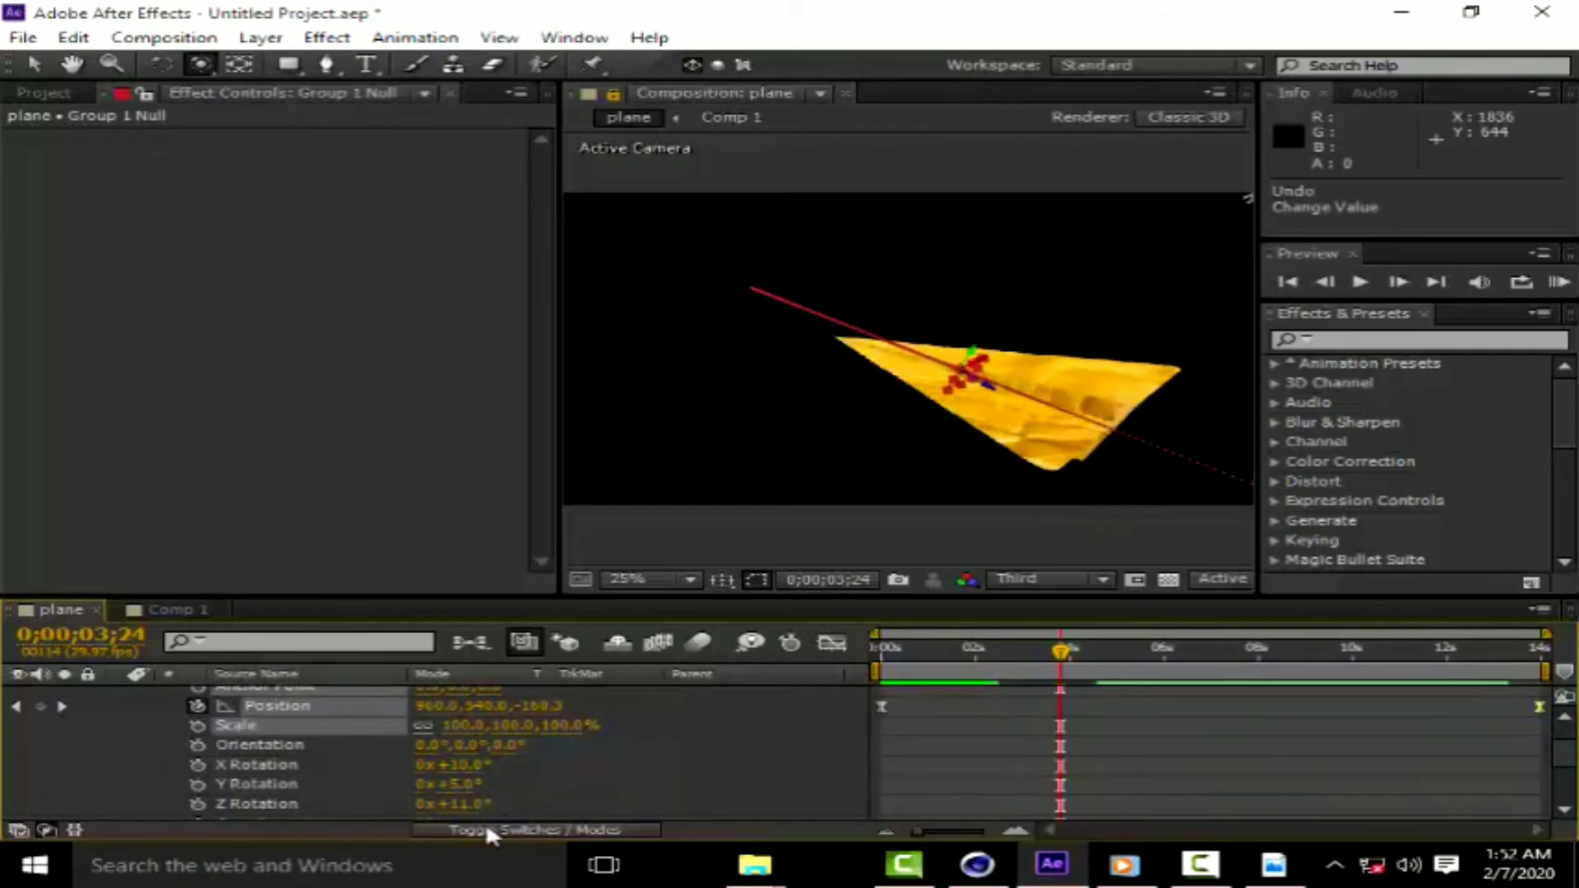
left_click_drag(465, 803, 488, 803)
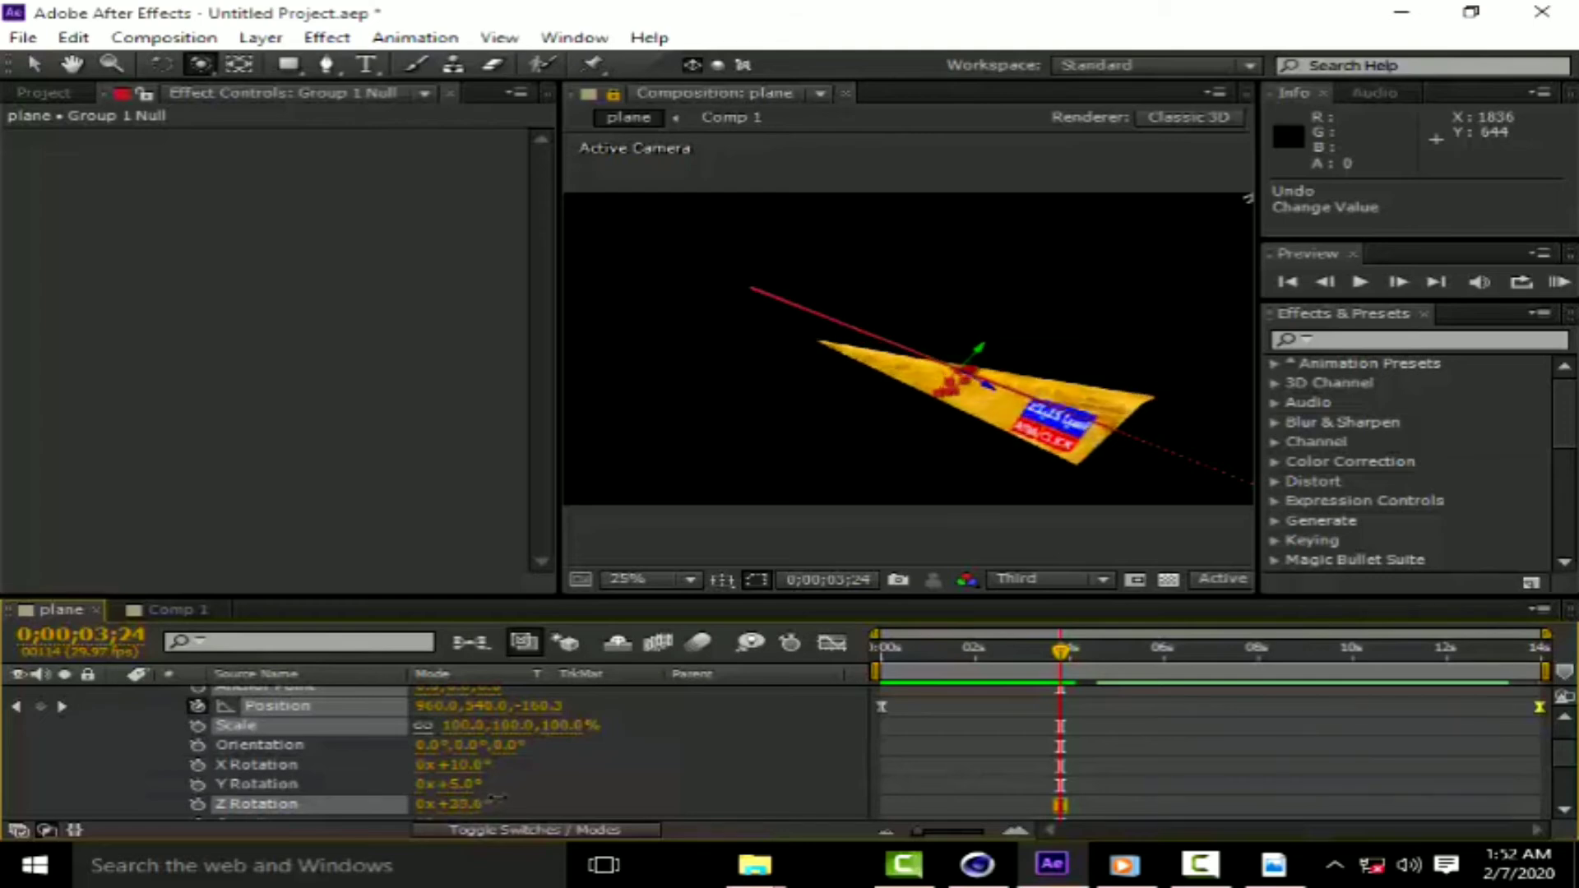
left_click_drag(488, 800, 482, 802)
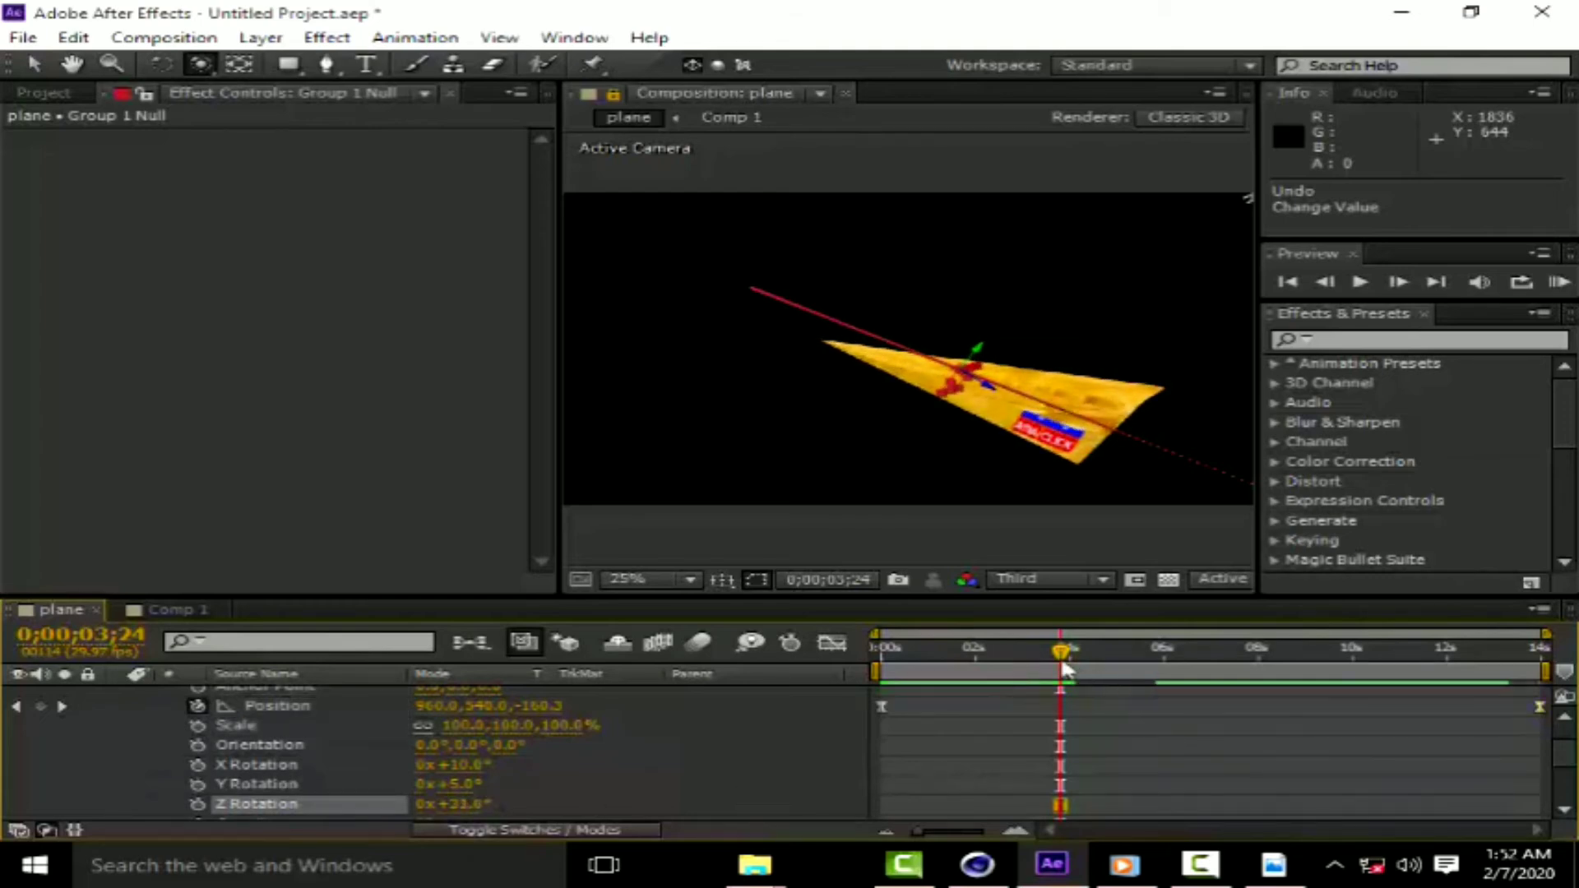
mouse_move(1063, 662)
left_mouse_down()
mouse_move(1074, 648)
mouse_move(887, 649)
mouse_move(1068, 647)
left_mouse_up()
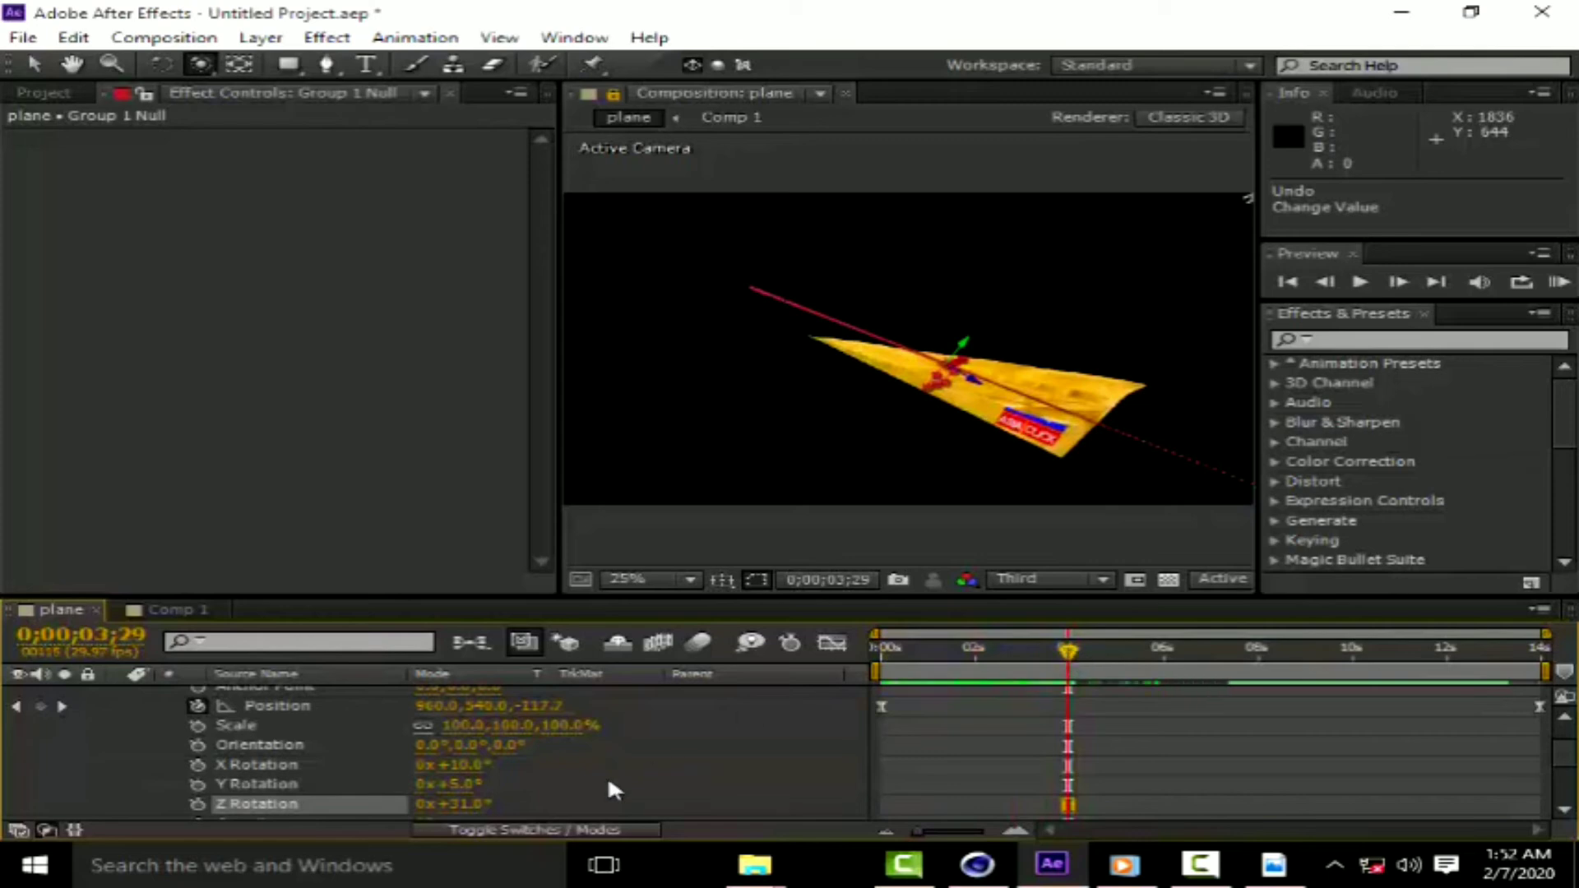
left_click_drag(472, 817, 496, 803)
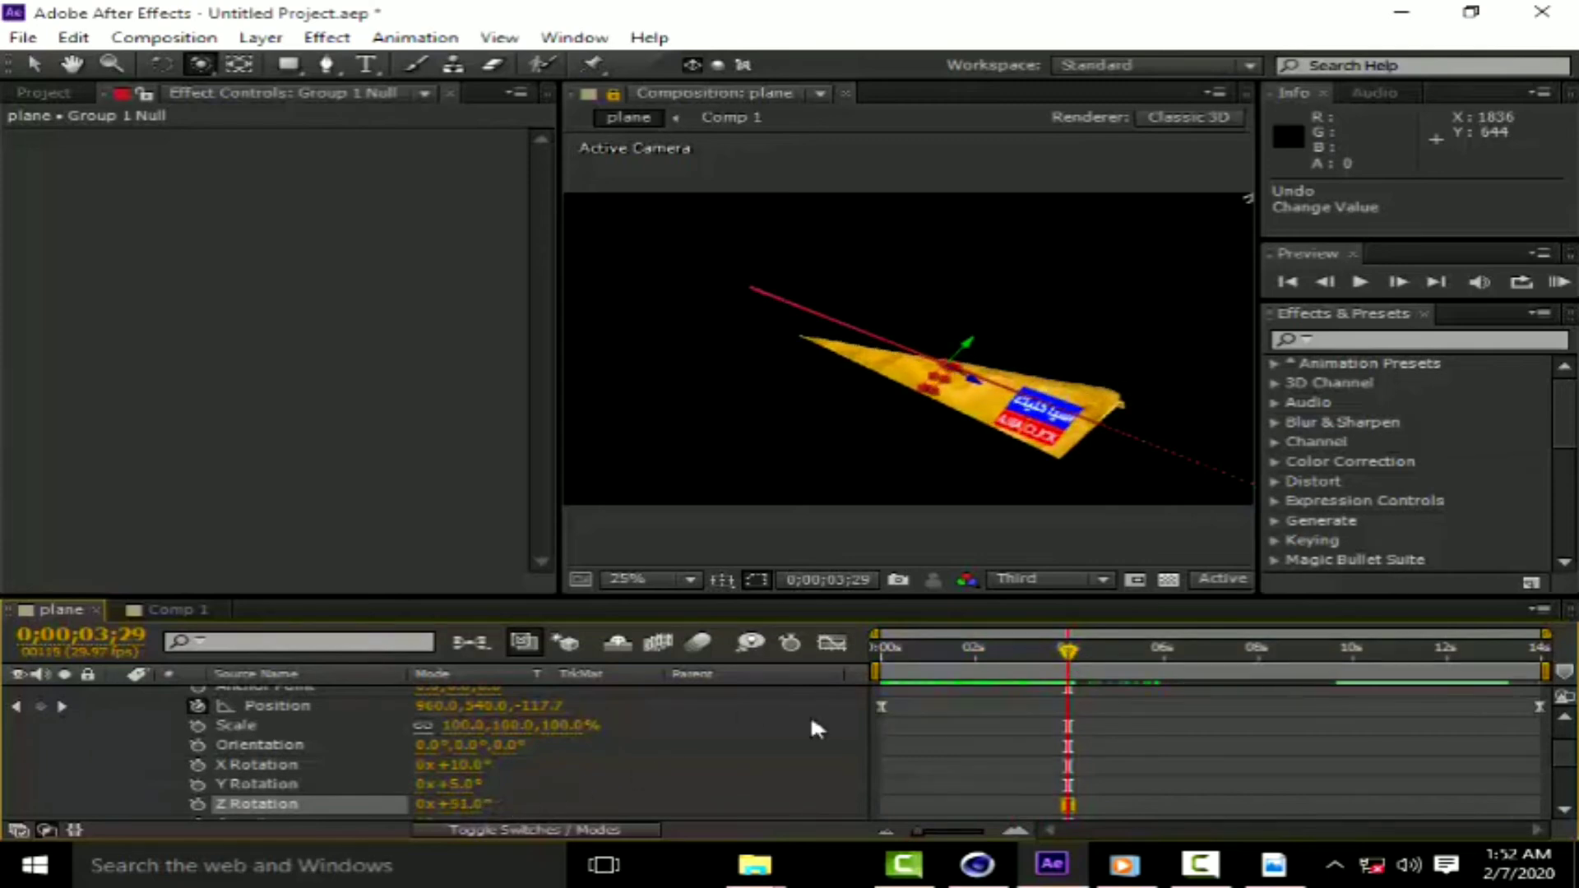
mouse_move(1067, 650)
left_mouse_down()
mouse_move(1044, 680)
mouse_move(1070, 688)
left_mouse_up()
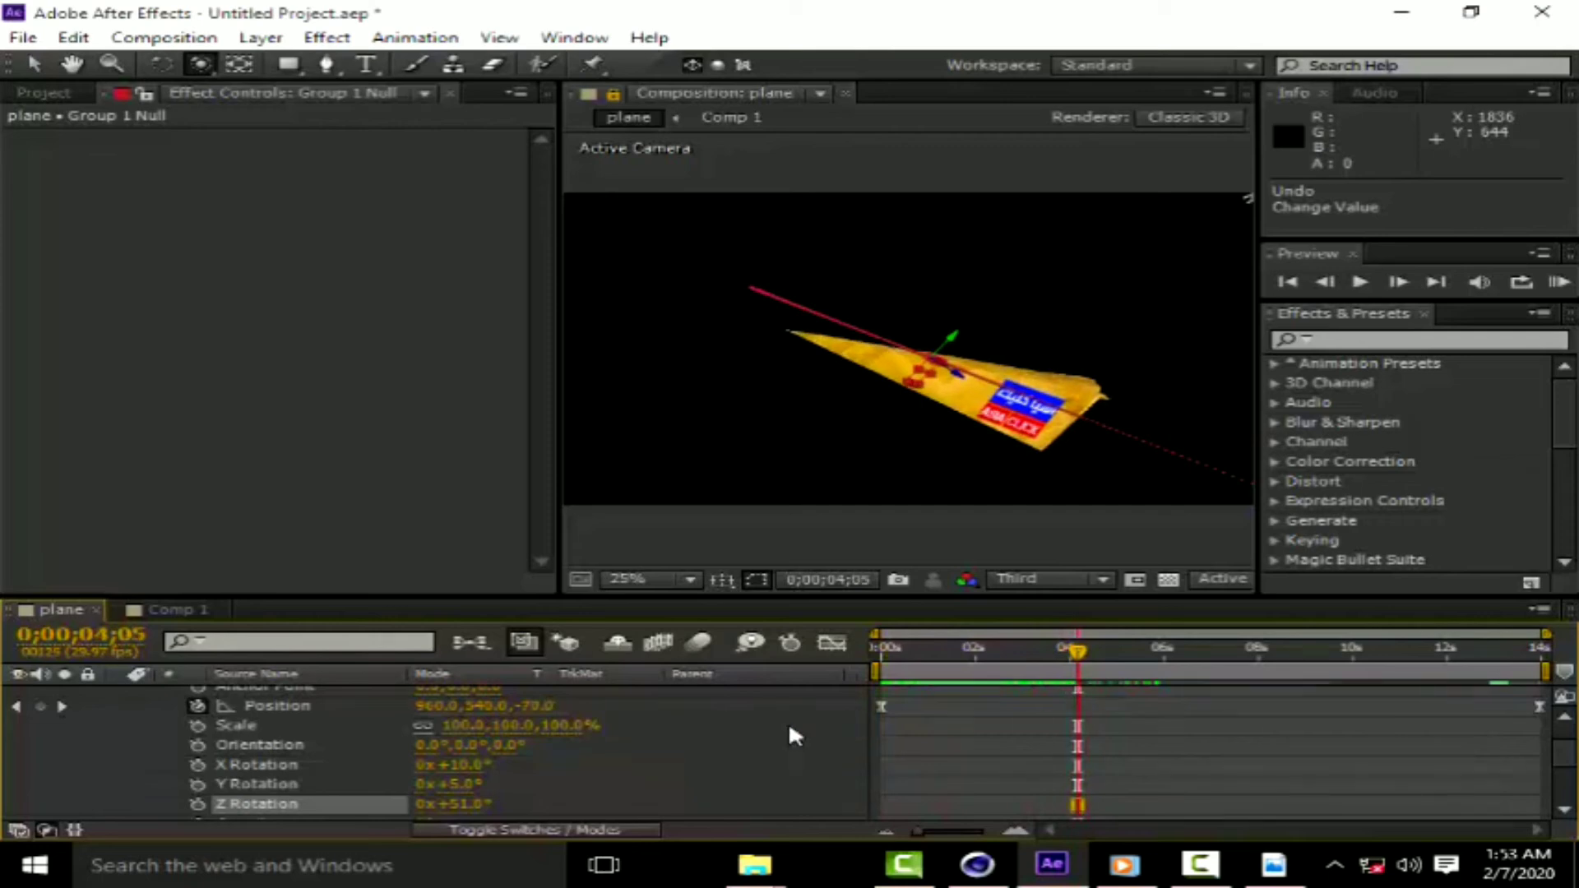
Keyframe Z Rotation at 51°, then lower it to 32° around 7;06 and scrub the banking.
left_click(195, 805)
left_click_drag(1073, 672, 1222, 666)
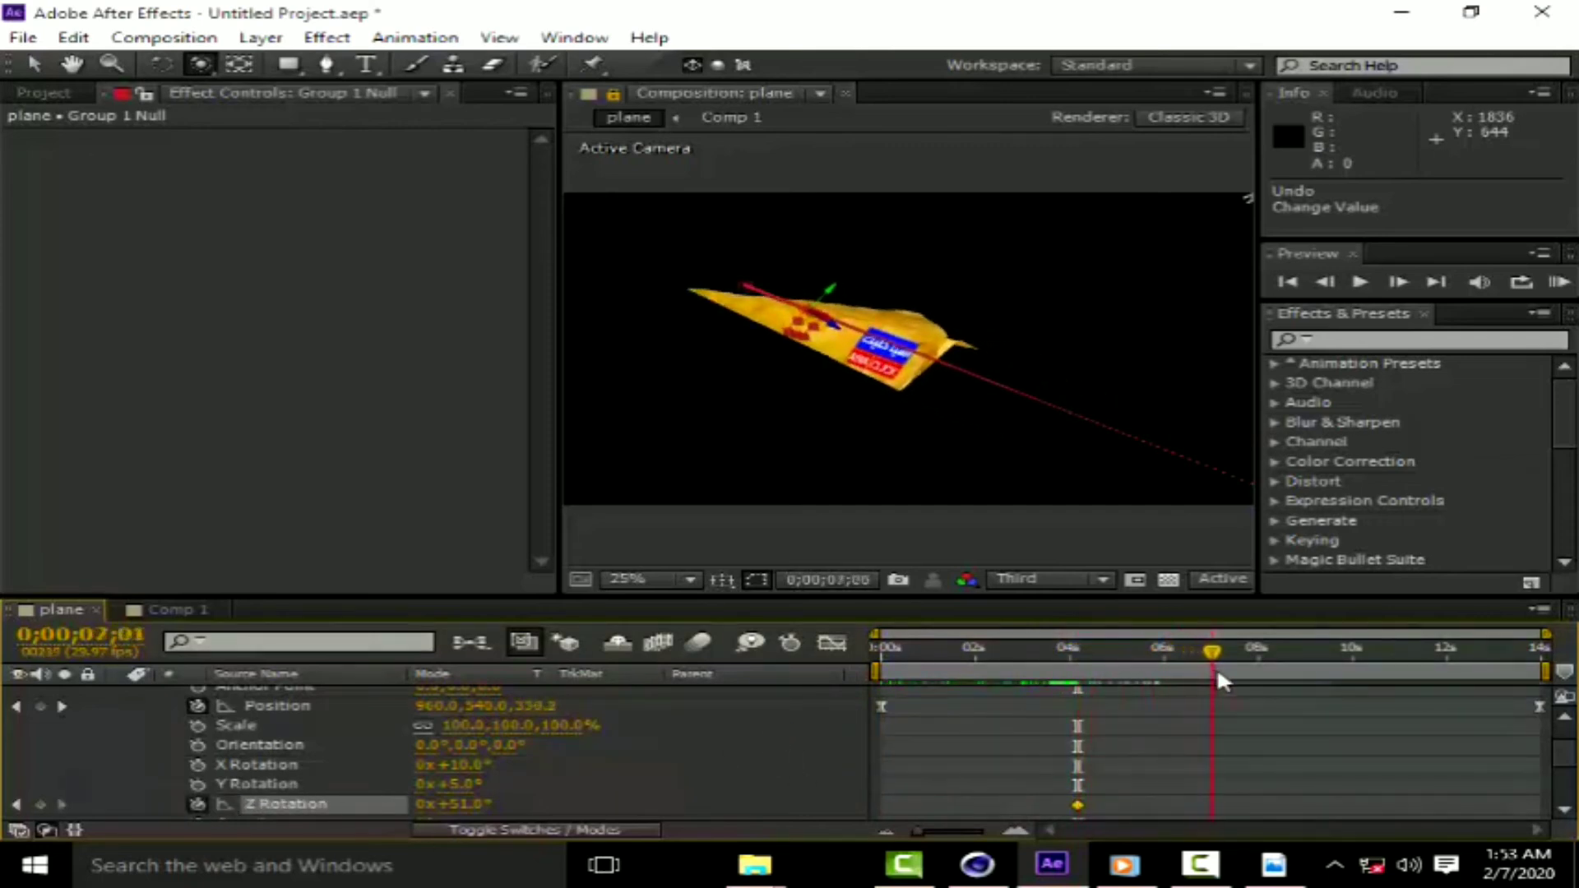
left_click_drag(452, 803, 398, 809)
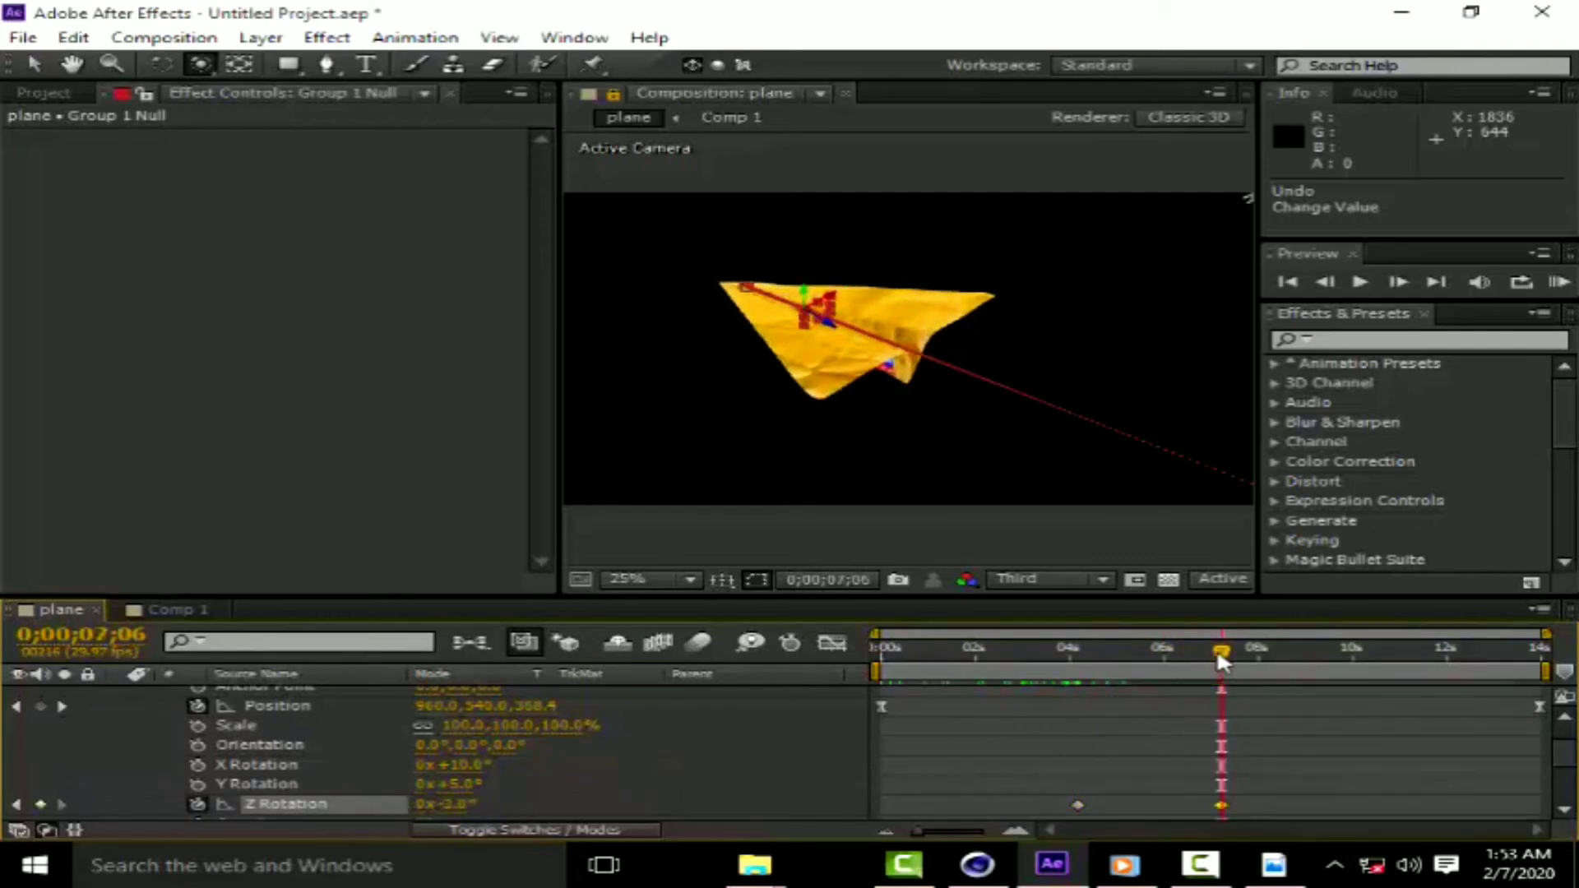
mouse_move(1217, 656)
left_mouse_down()
mouse_move(1185, 705)
mouse_move(1463, 755)
mouse_move(1015, 746)
left_mouse_up()
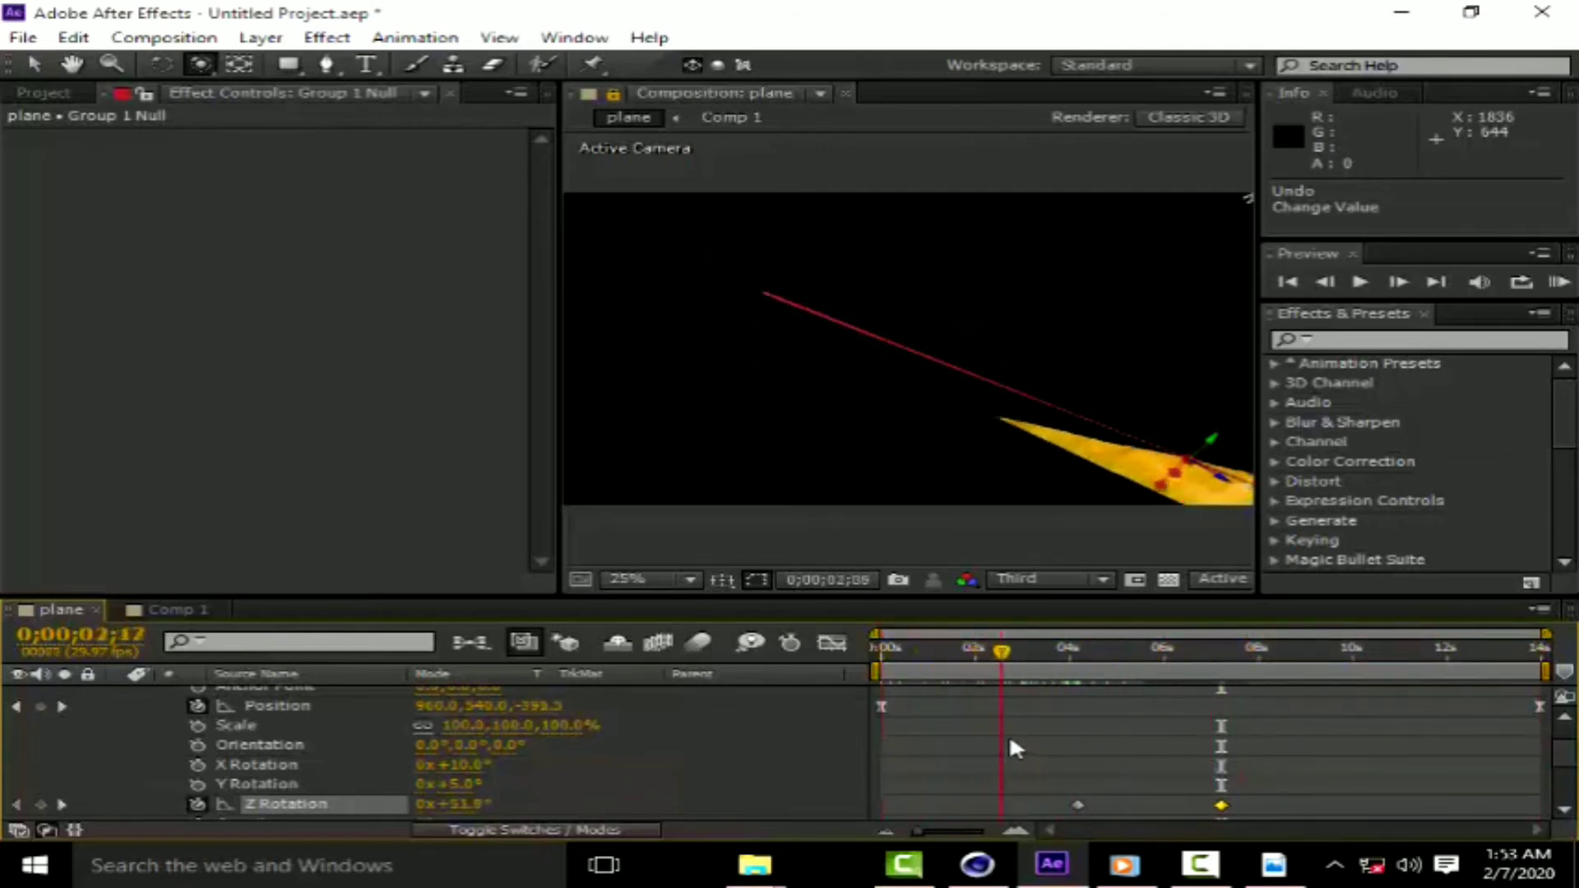
left_click_drag(1008, 733, 1359, 755)
Apply Easy Ease to both Z Rotation keyframes.
left_click_drag(1271, 782, 1067, 807)
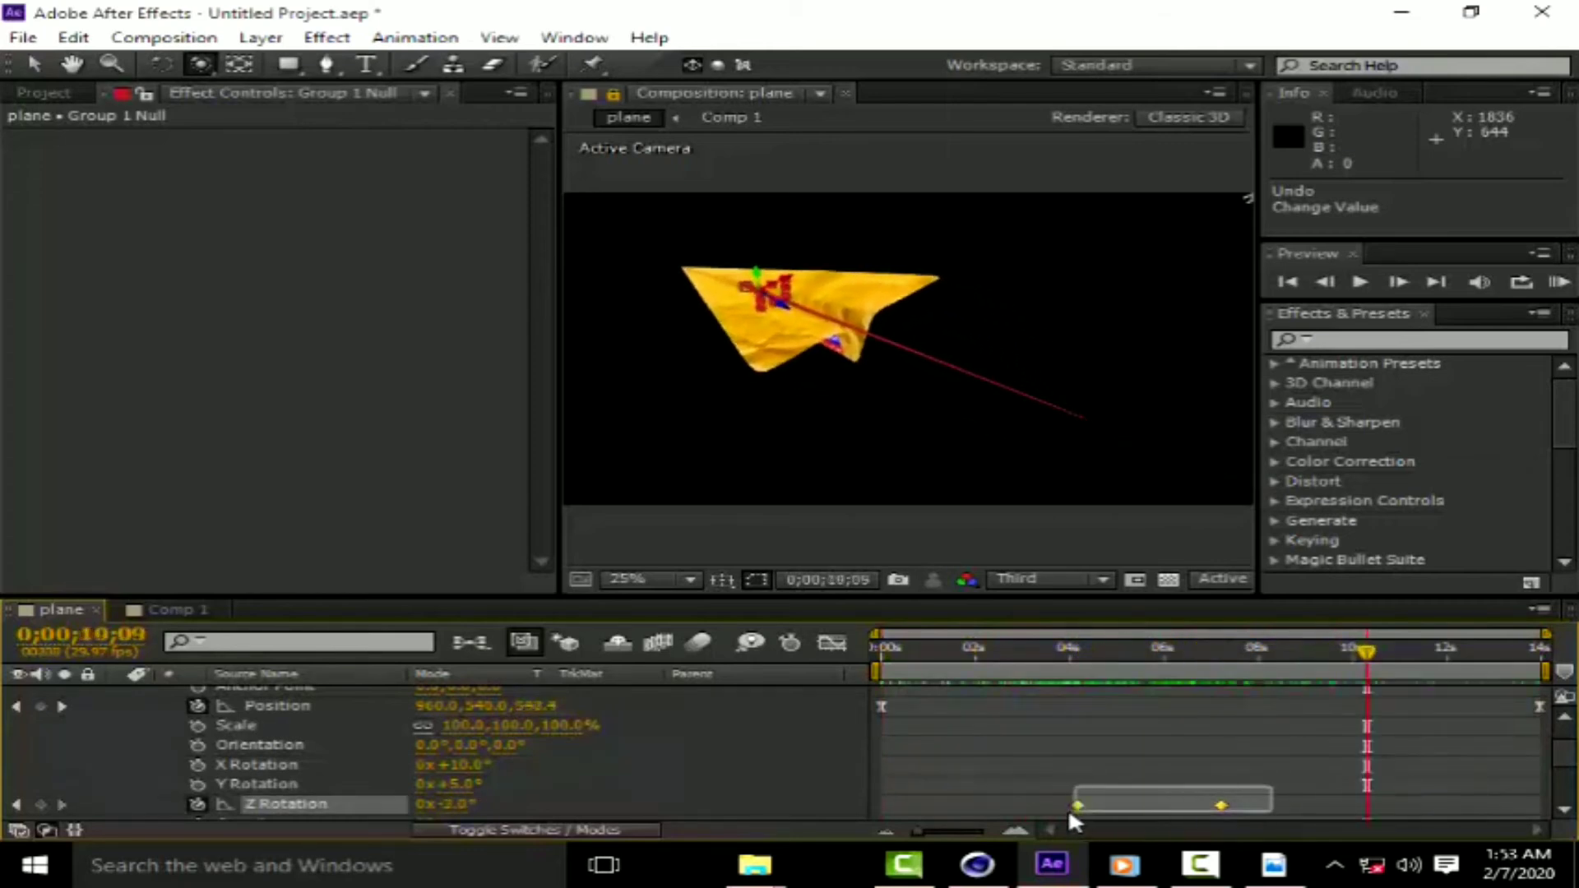
mouse_move(1028, 843)
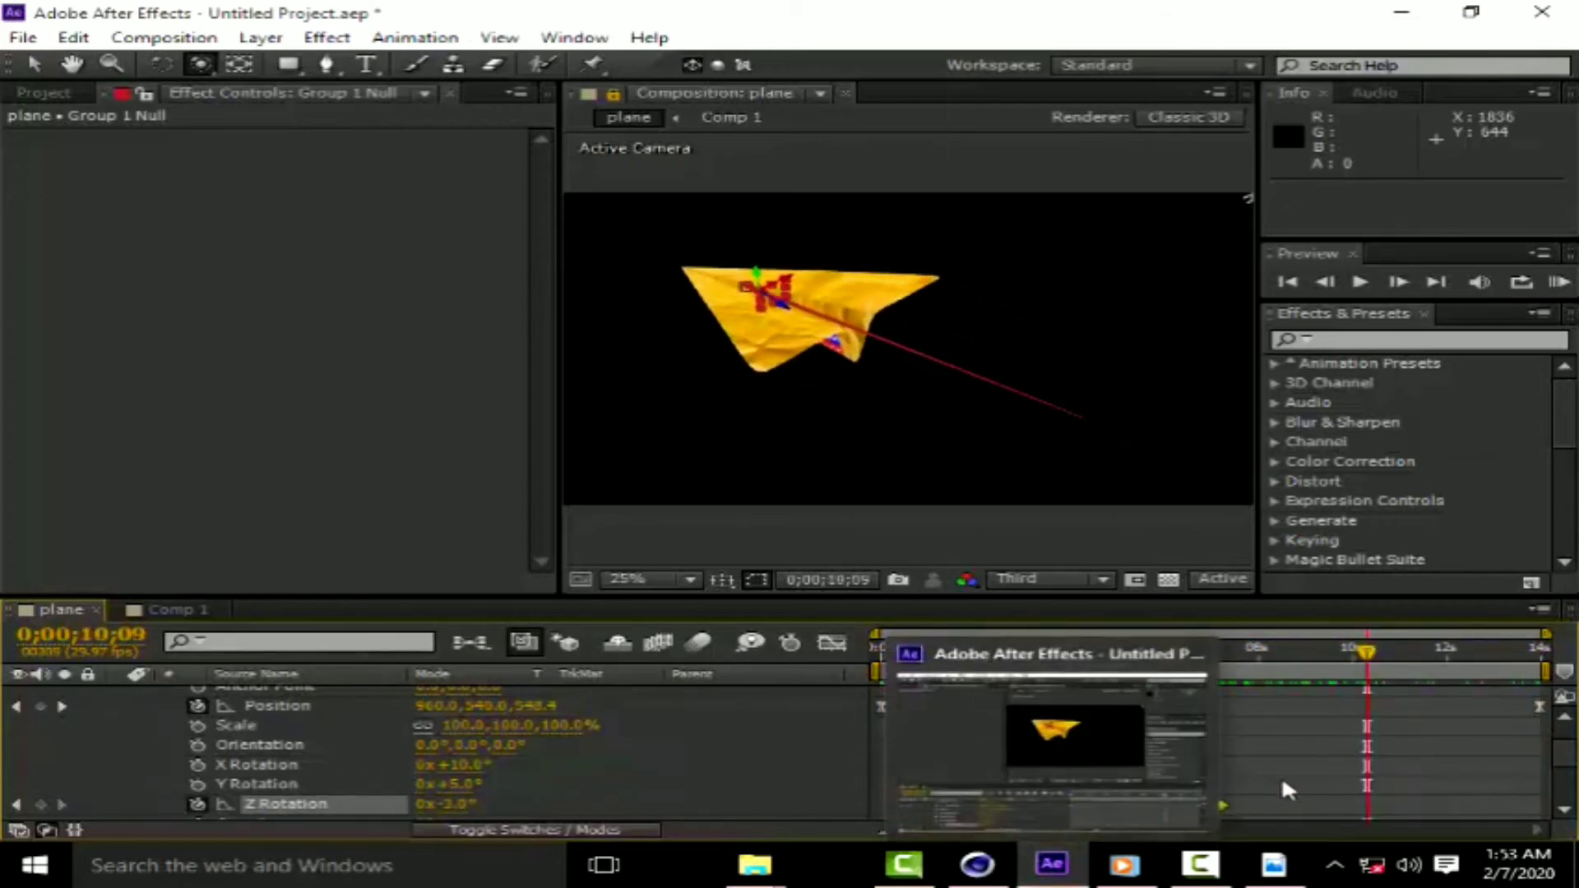
left_click_drag(1272, 787, 1054, 803)
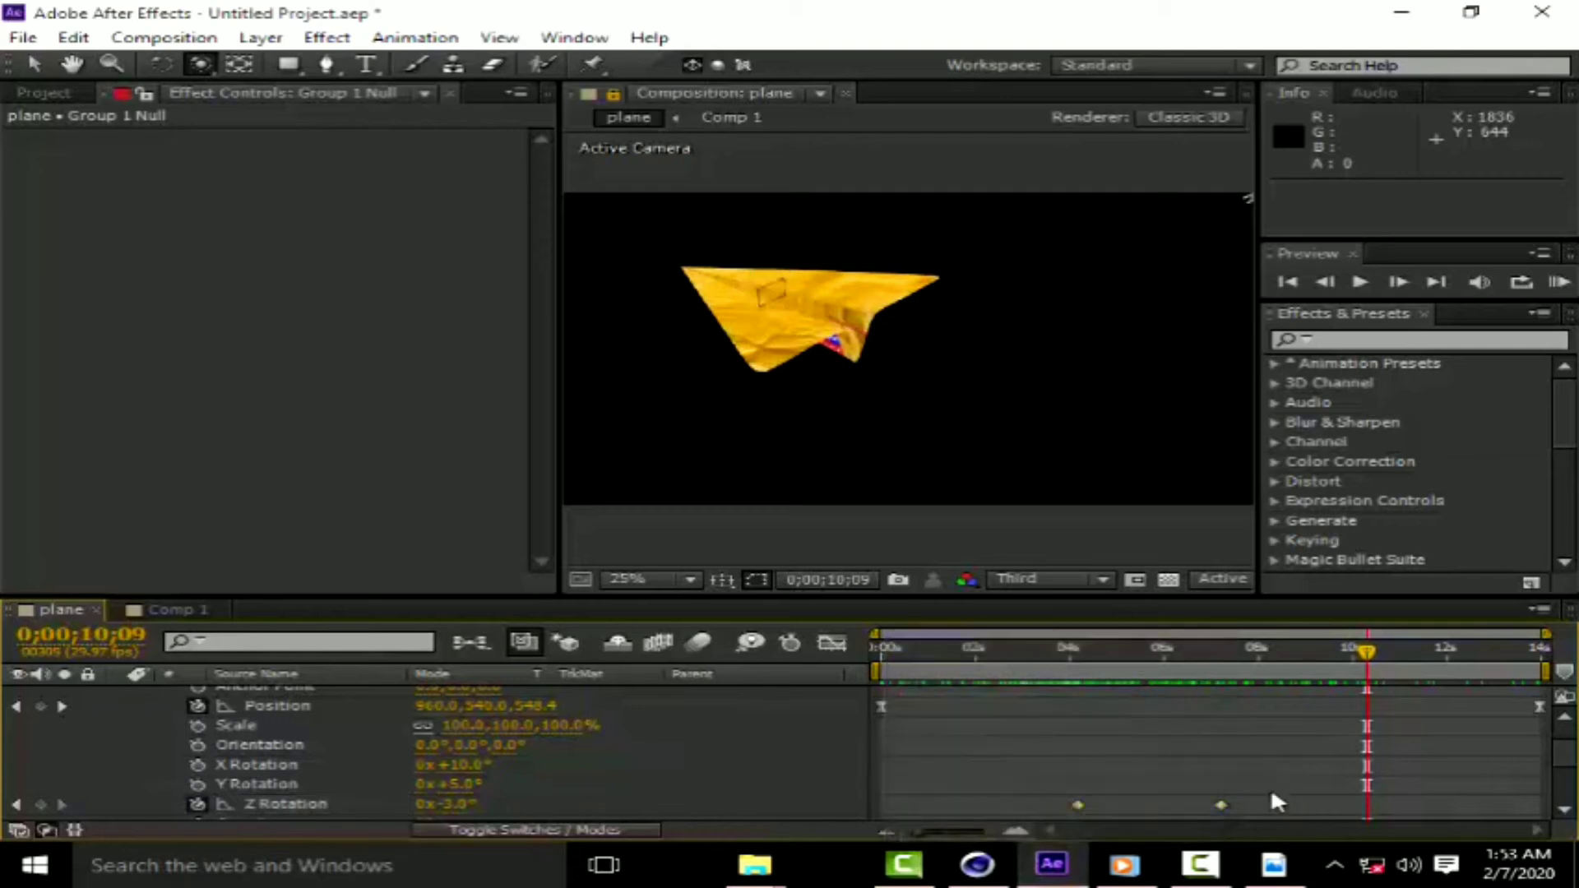
right_click(1218, 807)
mouse_move(1299, 789)
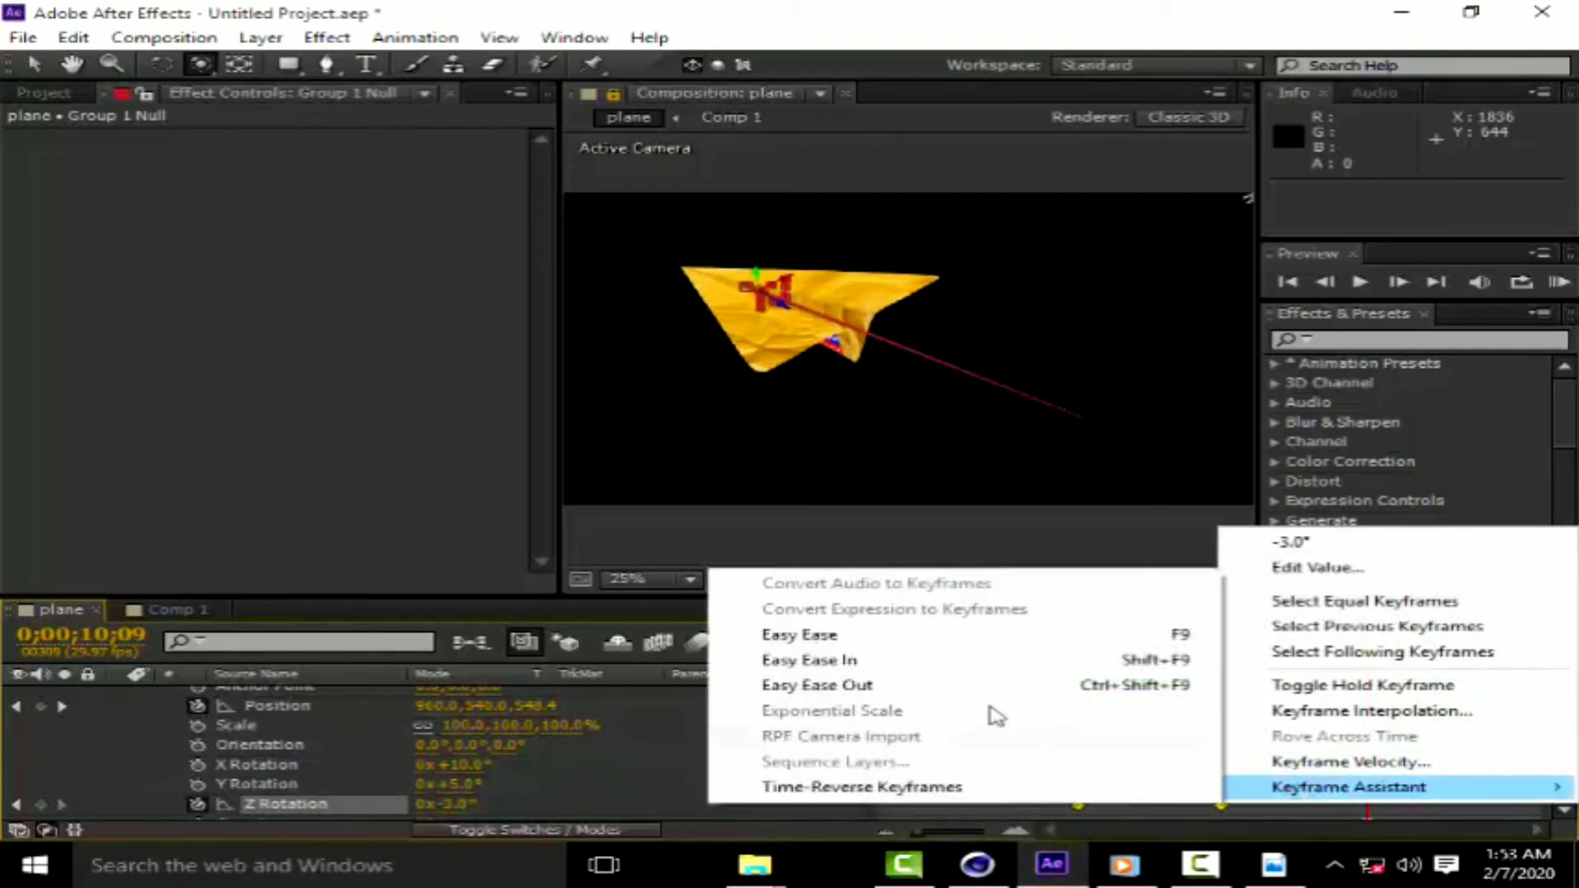
left_click(830, 637)
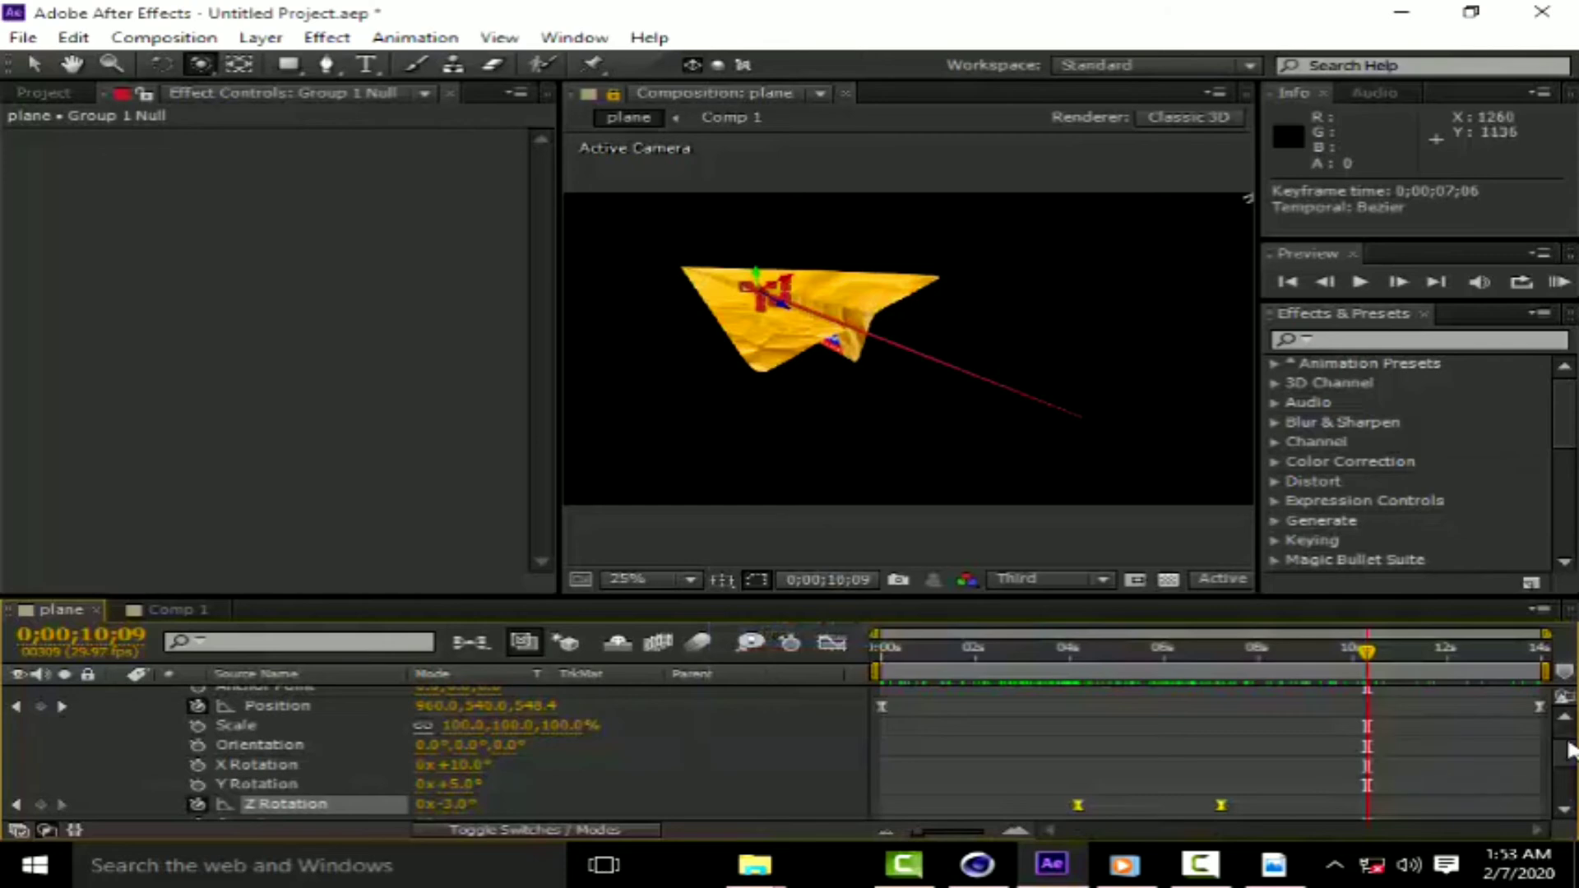
scroll(1567, 750, "up", 2)
Add Particles_13.mp4 from the Project panel as the top layer of the plane composition.
left_click(119, 694)
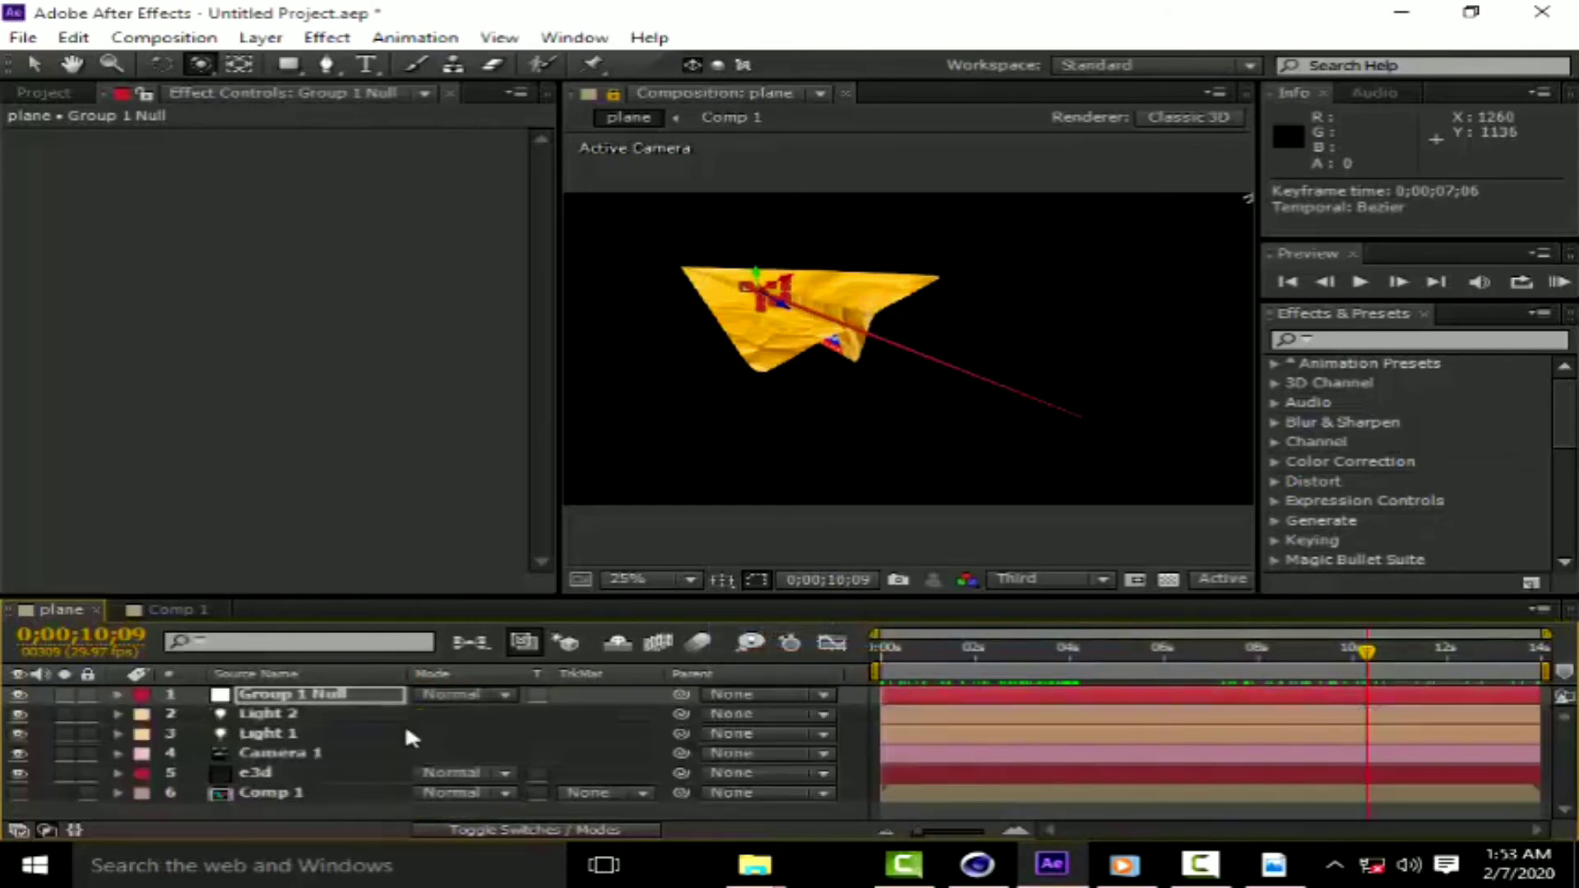
left_click(43, 89)
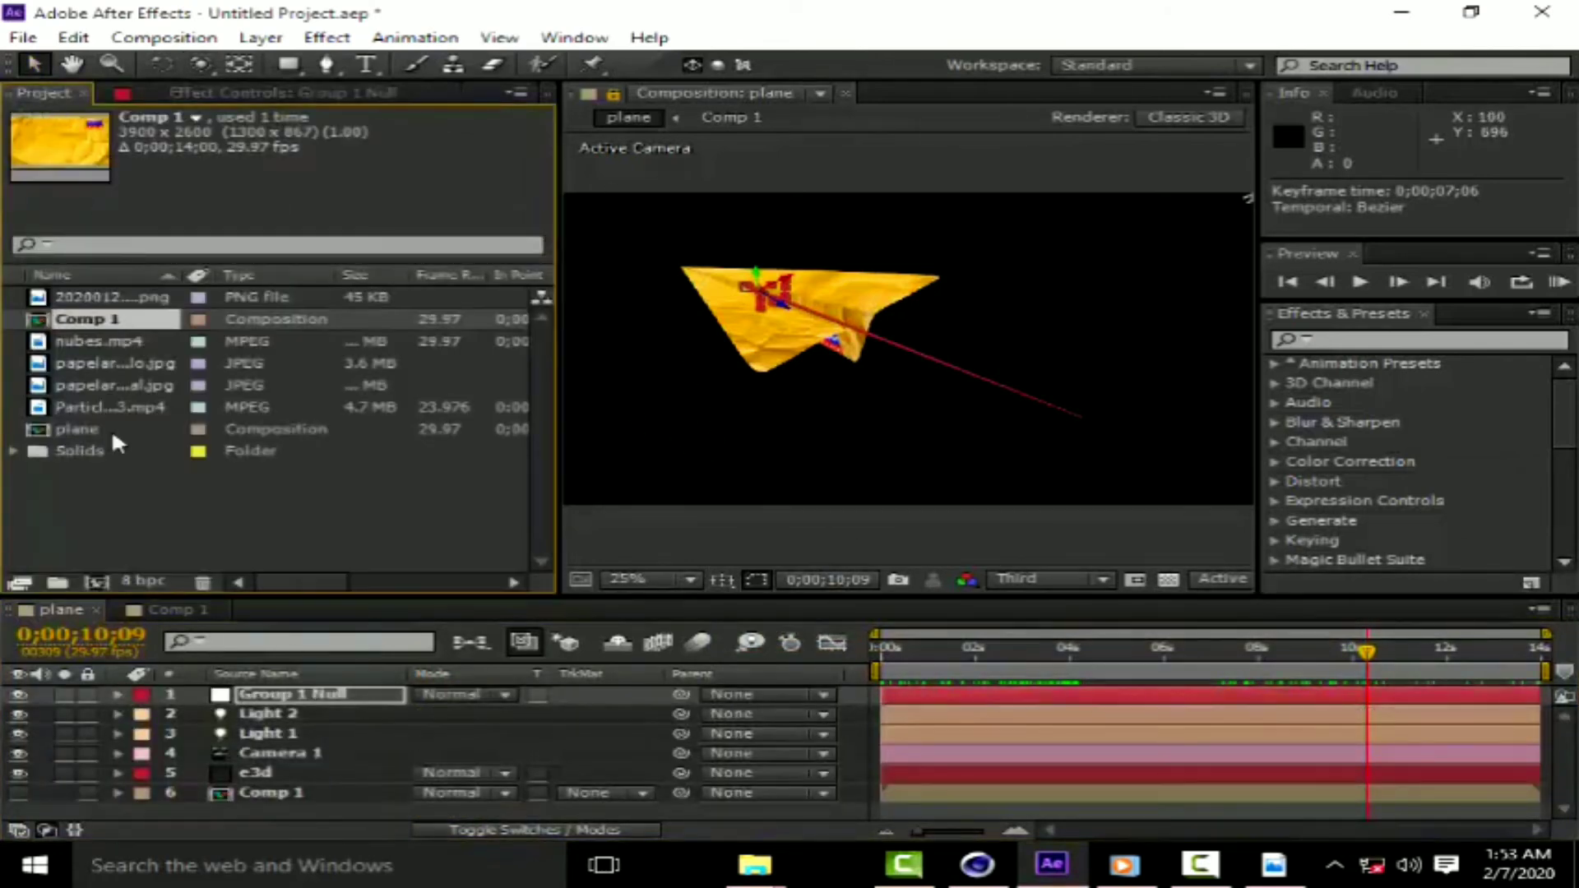
left_click(104, 406)
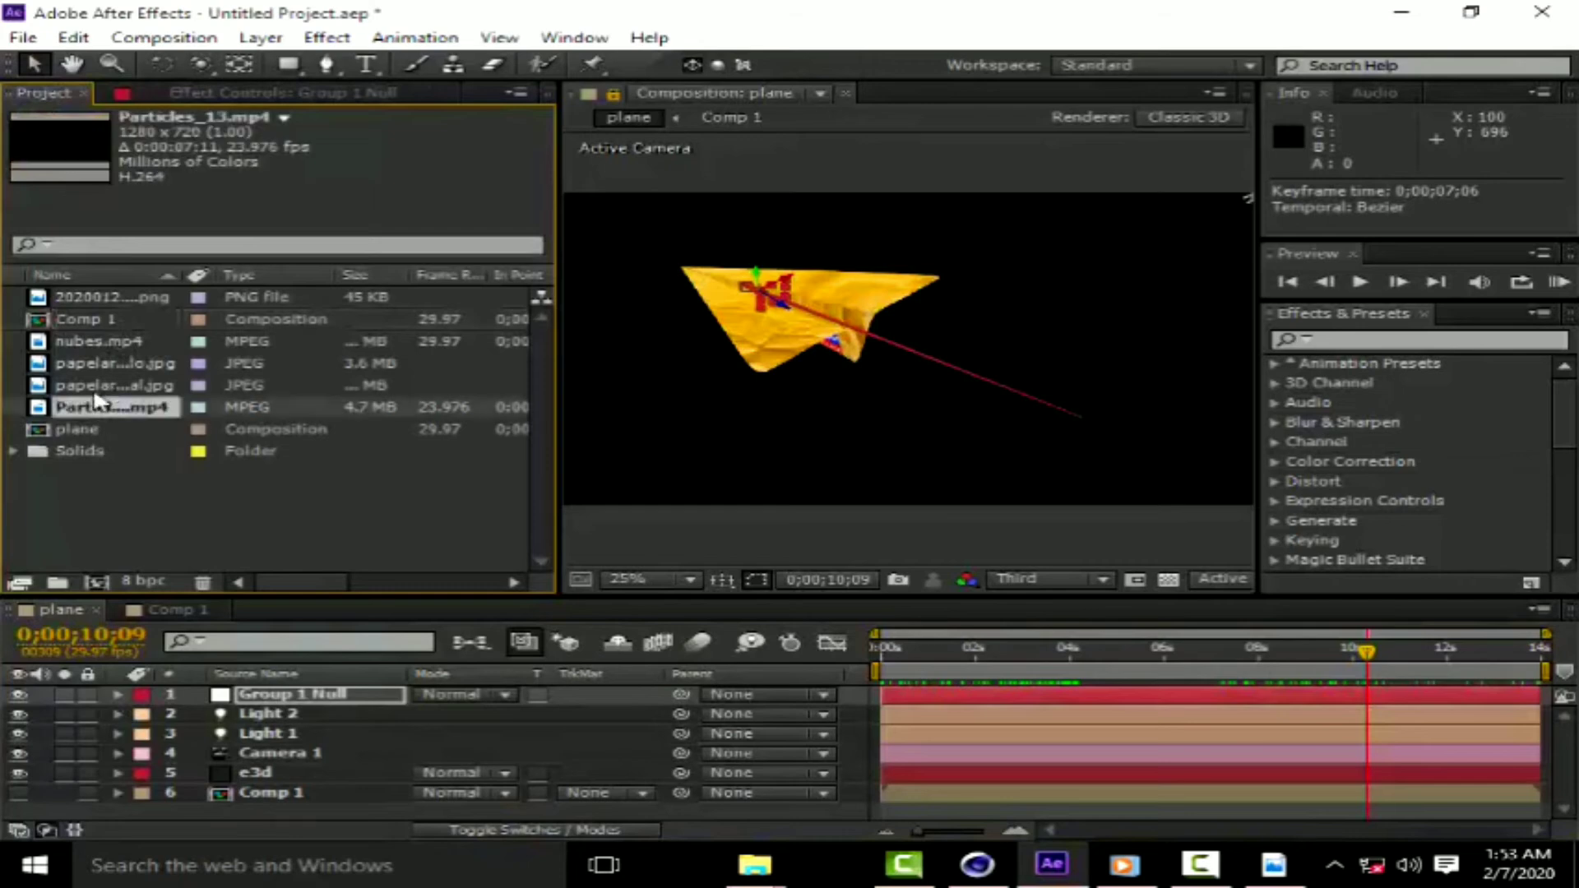
mouse_move(106, 386)
left_mouse_down()
mouse_move(267, 695)
mouse_move(345, 685)
left_mouse_up()
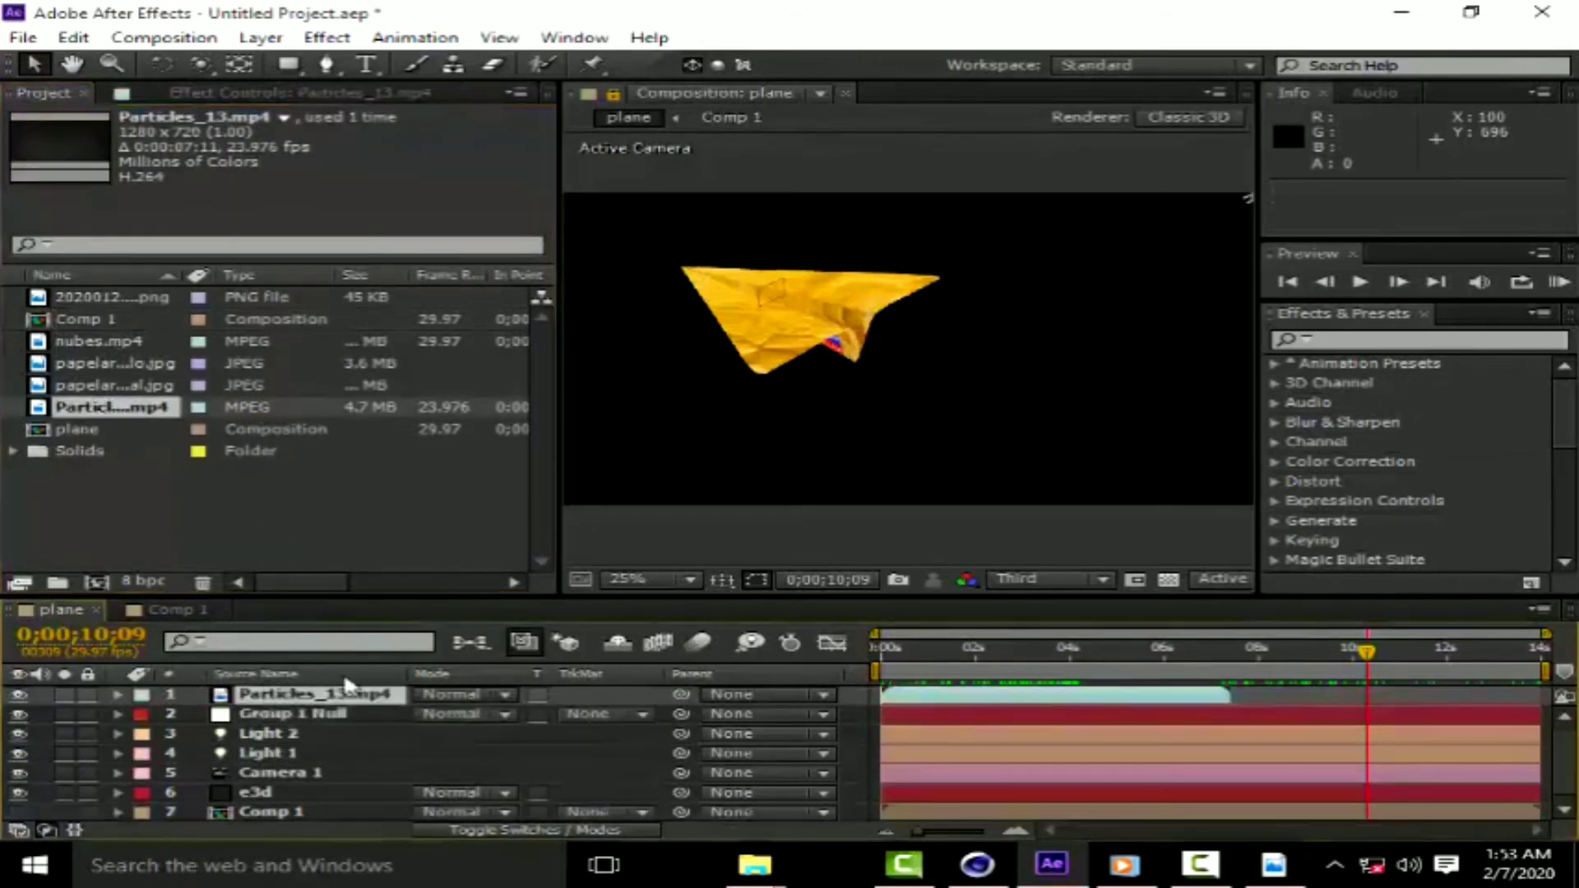
Time-stretch the particles layer to a new duration of 10 seconds.
right_click(976, 698)
mouse_move(1029, 235)
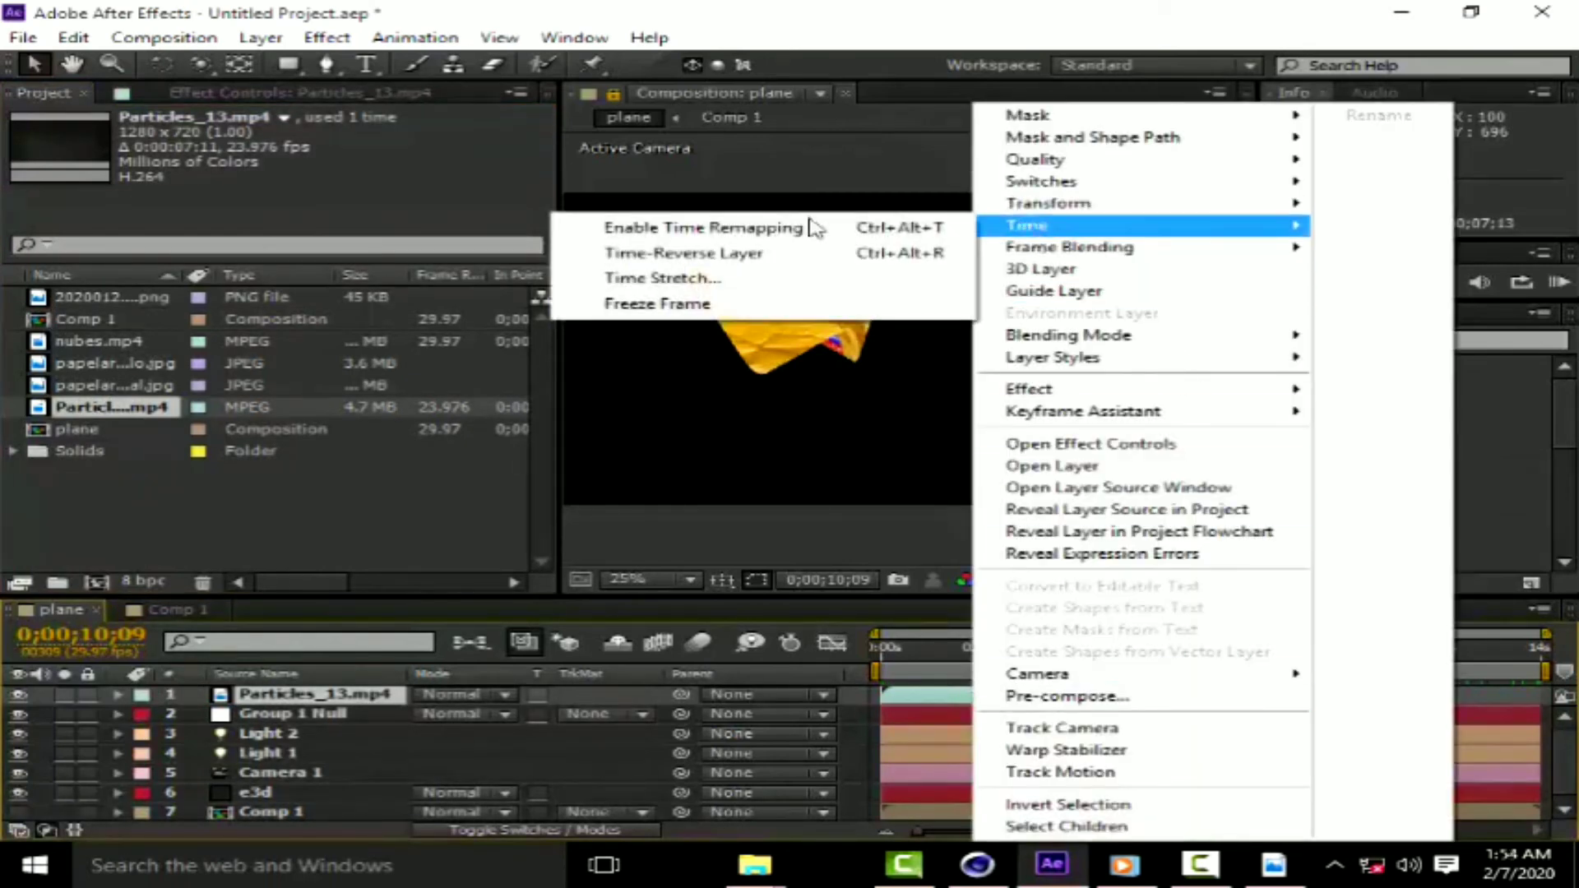
left_click(649, 281)
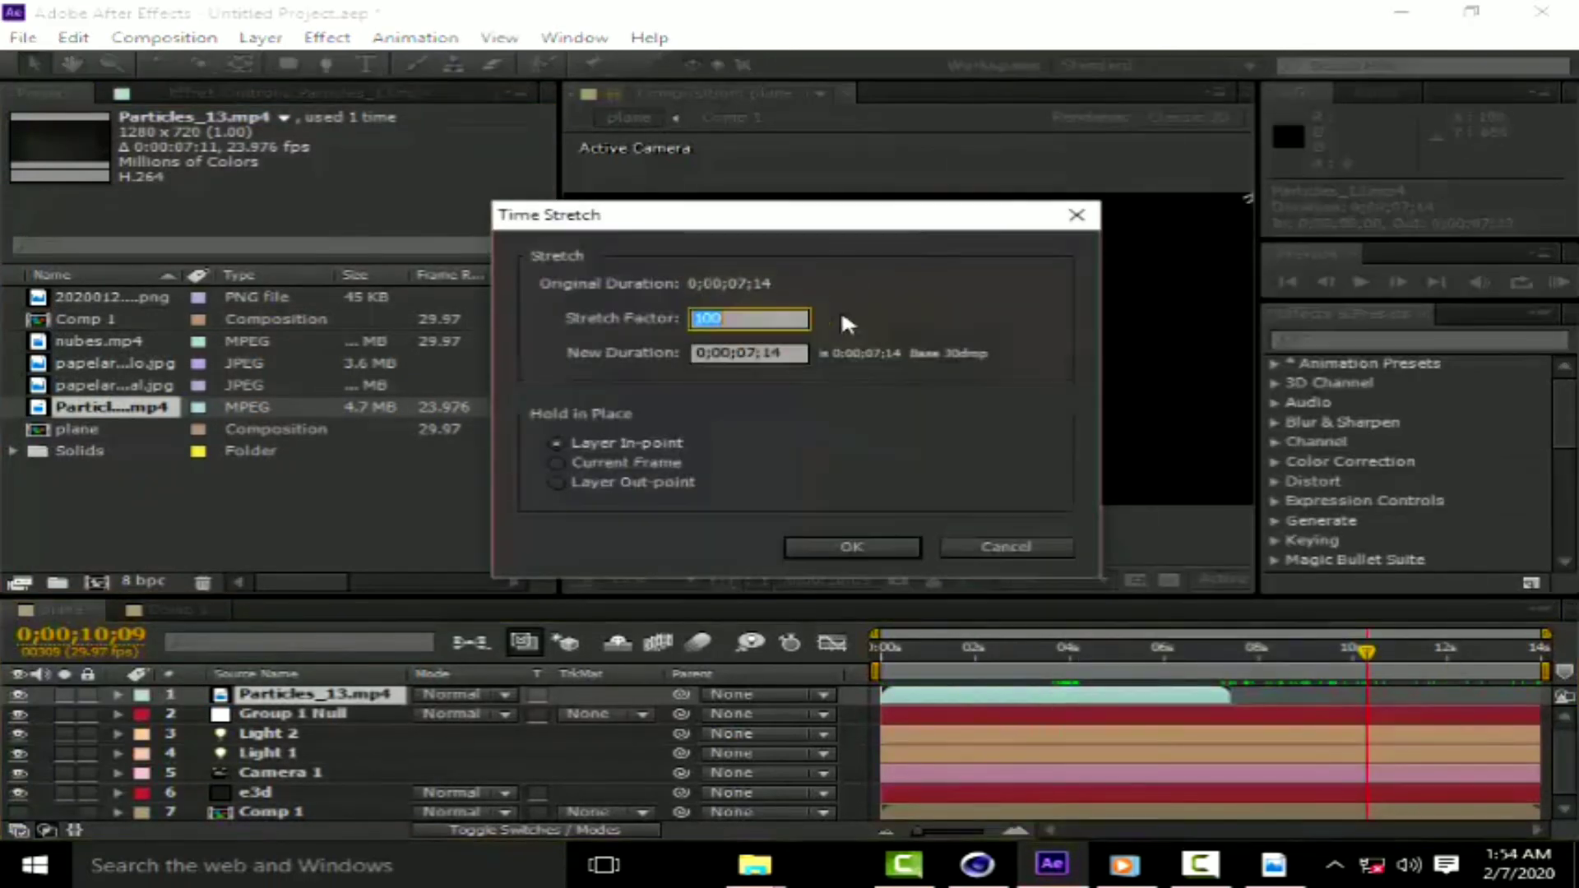
left_click(753, 356)
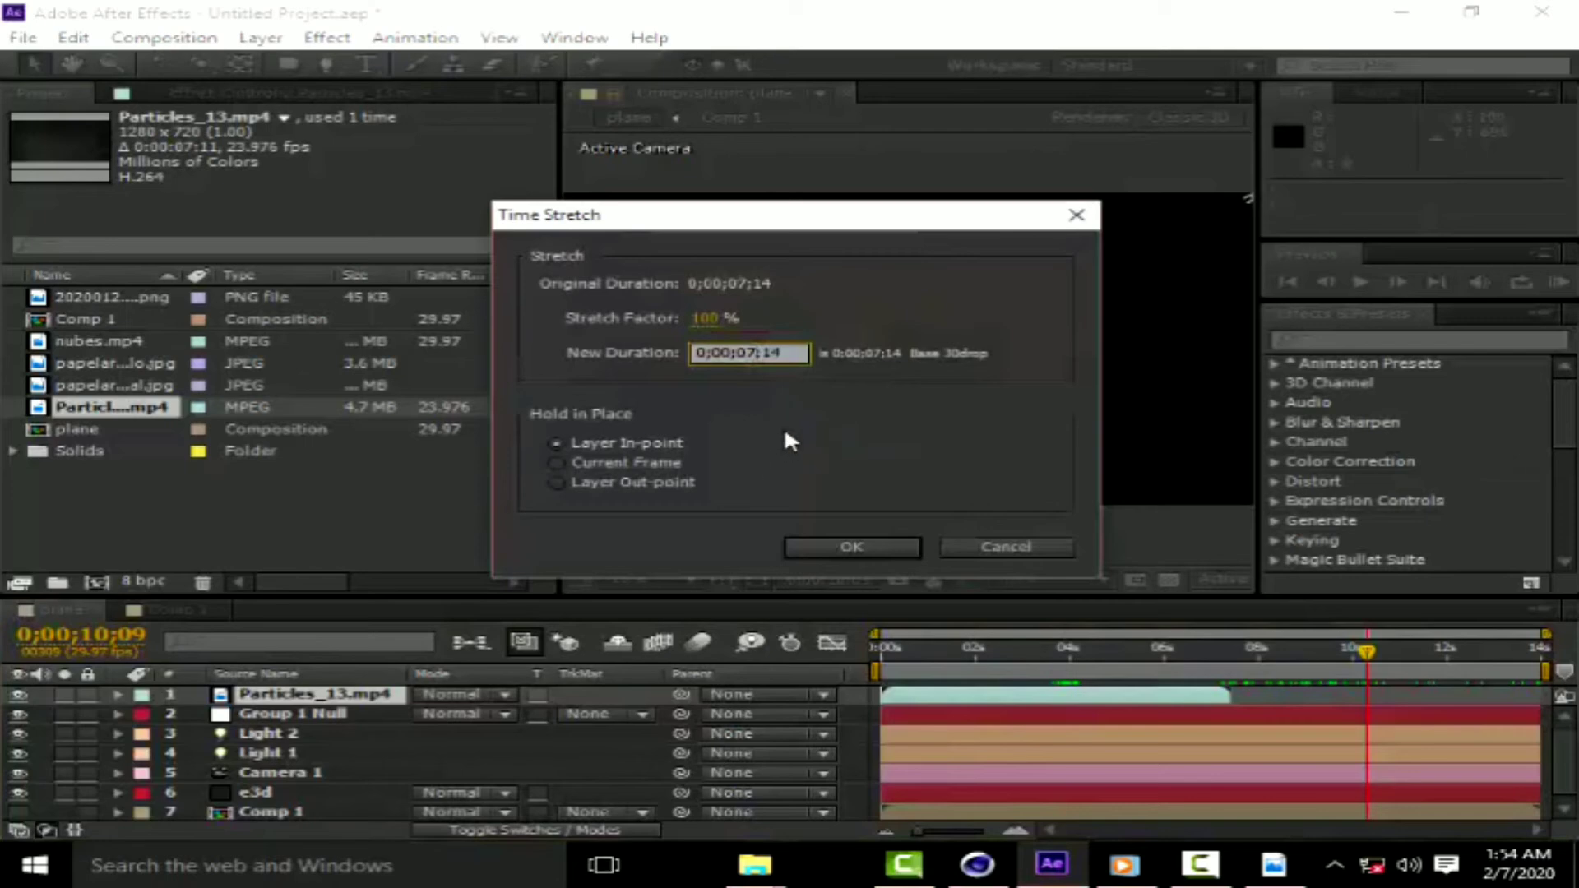
key("BackSpace")
key("BackSpace")
type("1")
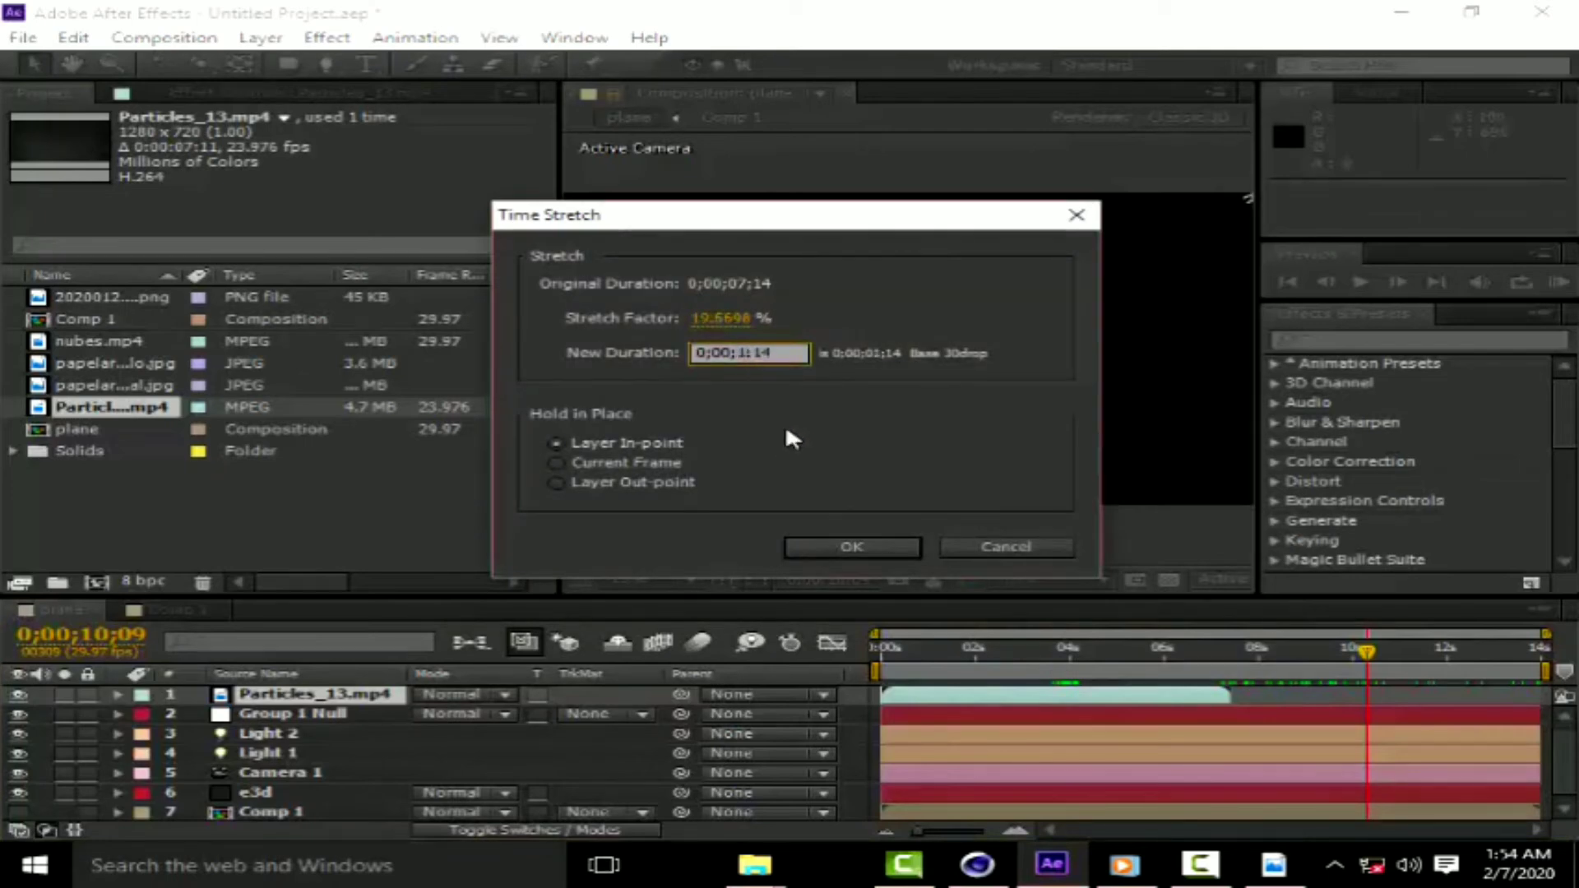
type("0")
left_click(837, 538)
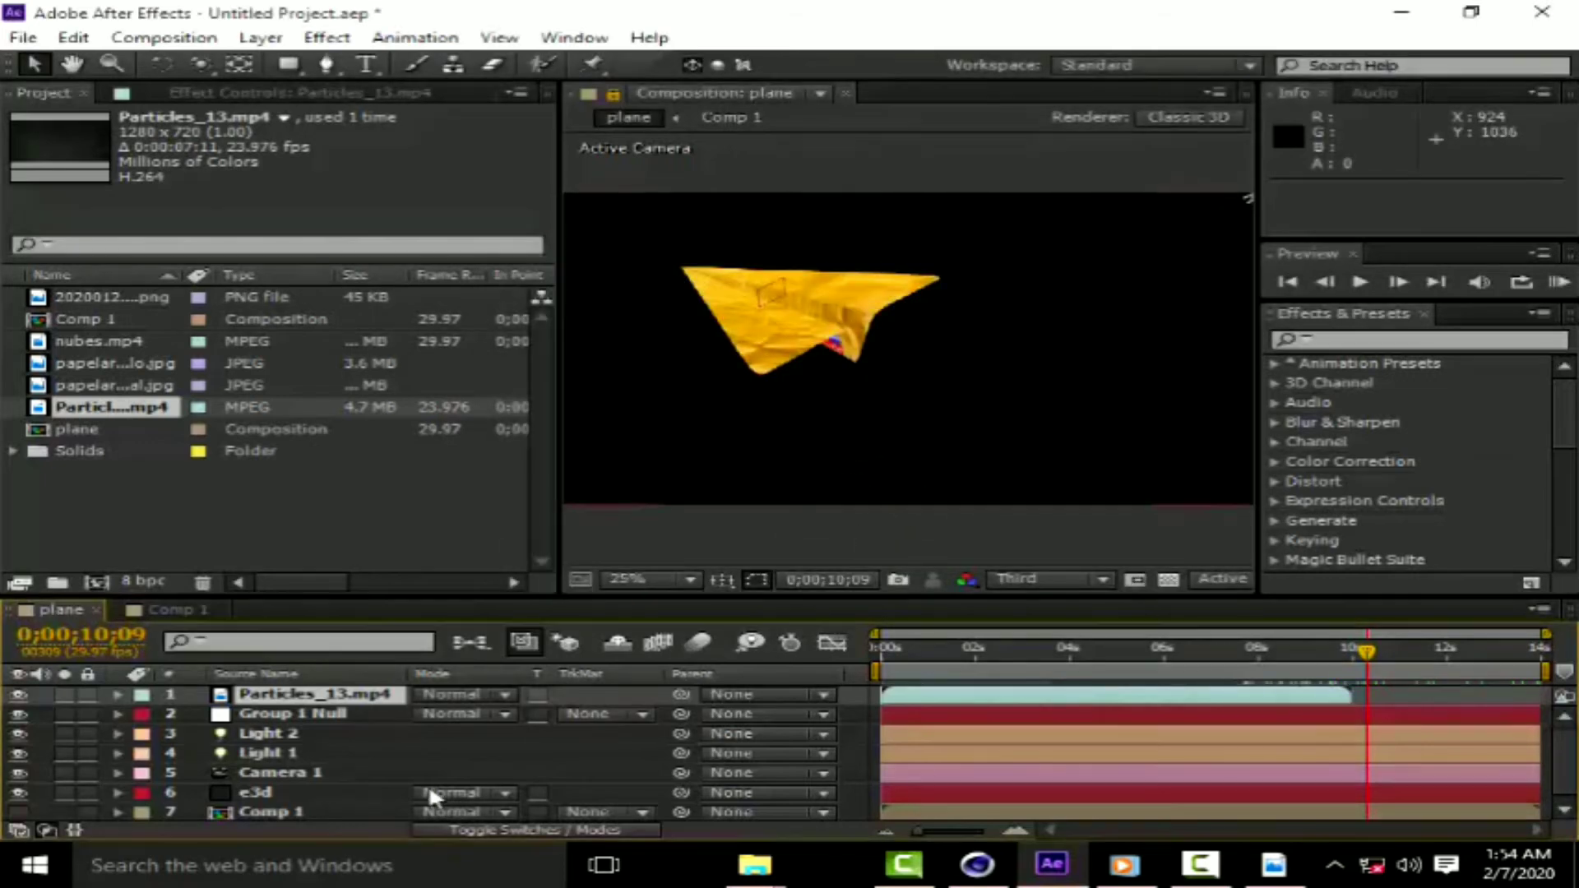
At the composition start, scale the particles layer to 150% and fit it to the comp.
scroll(436, 773, "down", 1)
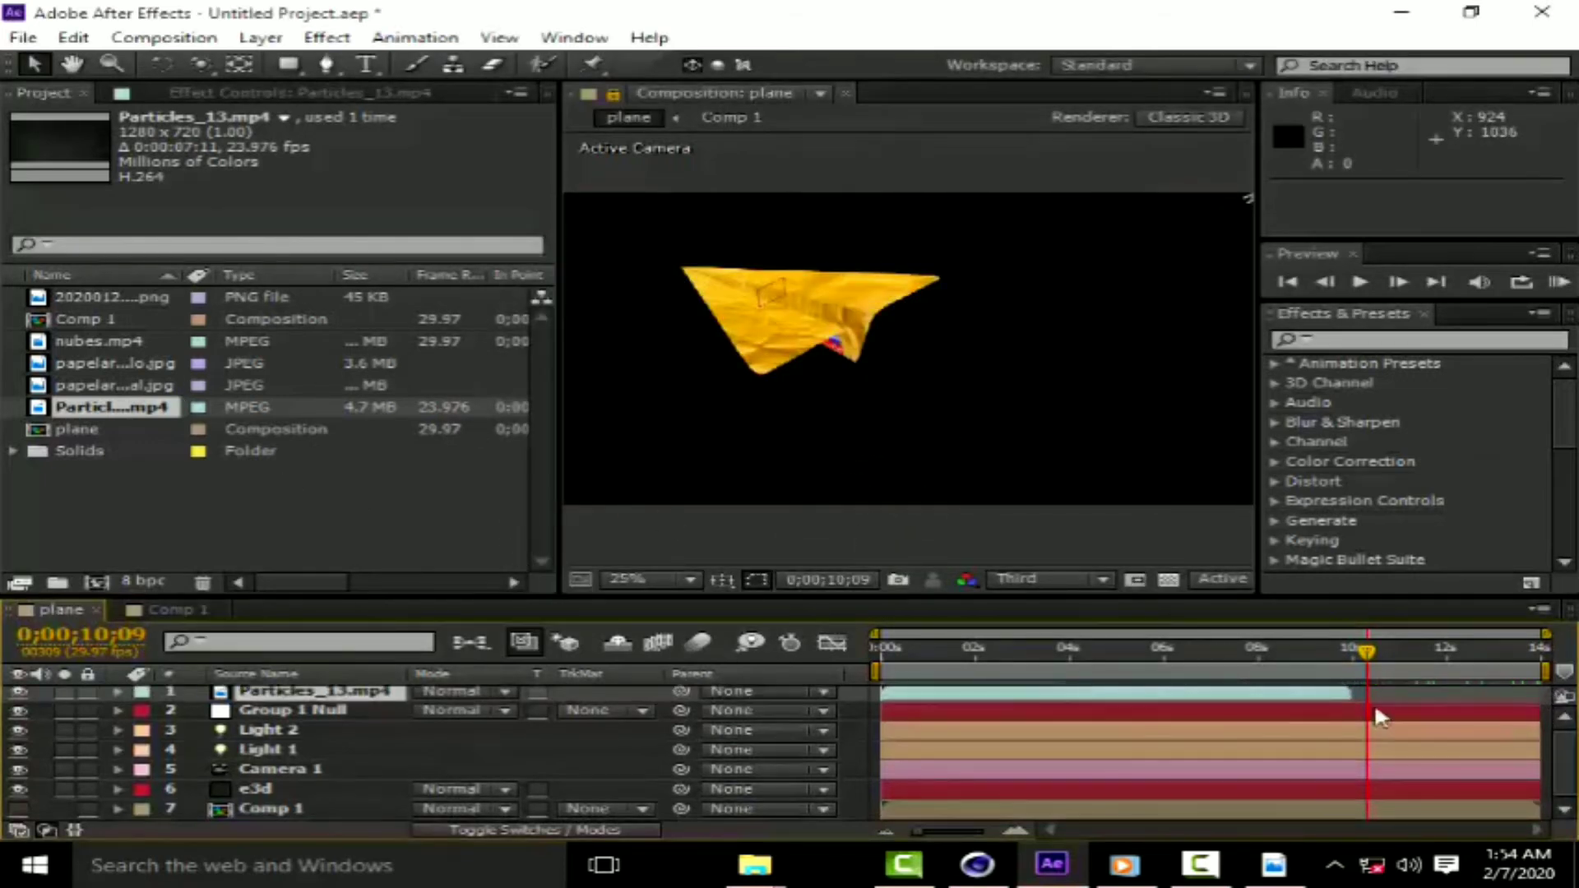
left_click_drag(1375, 656, 1224, 651)
key("Home")
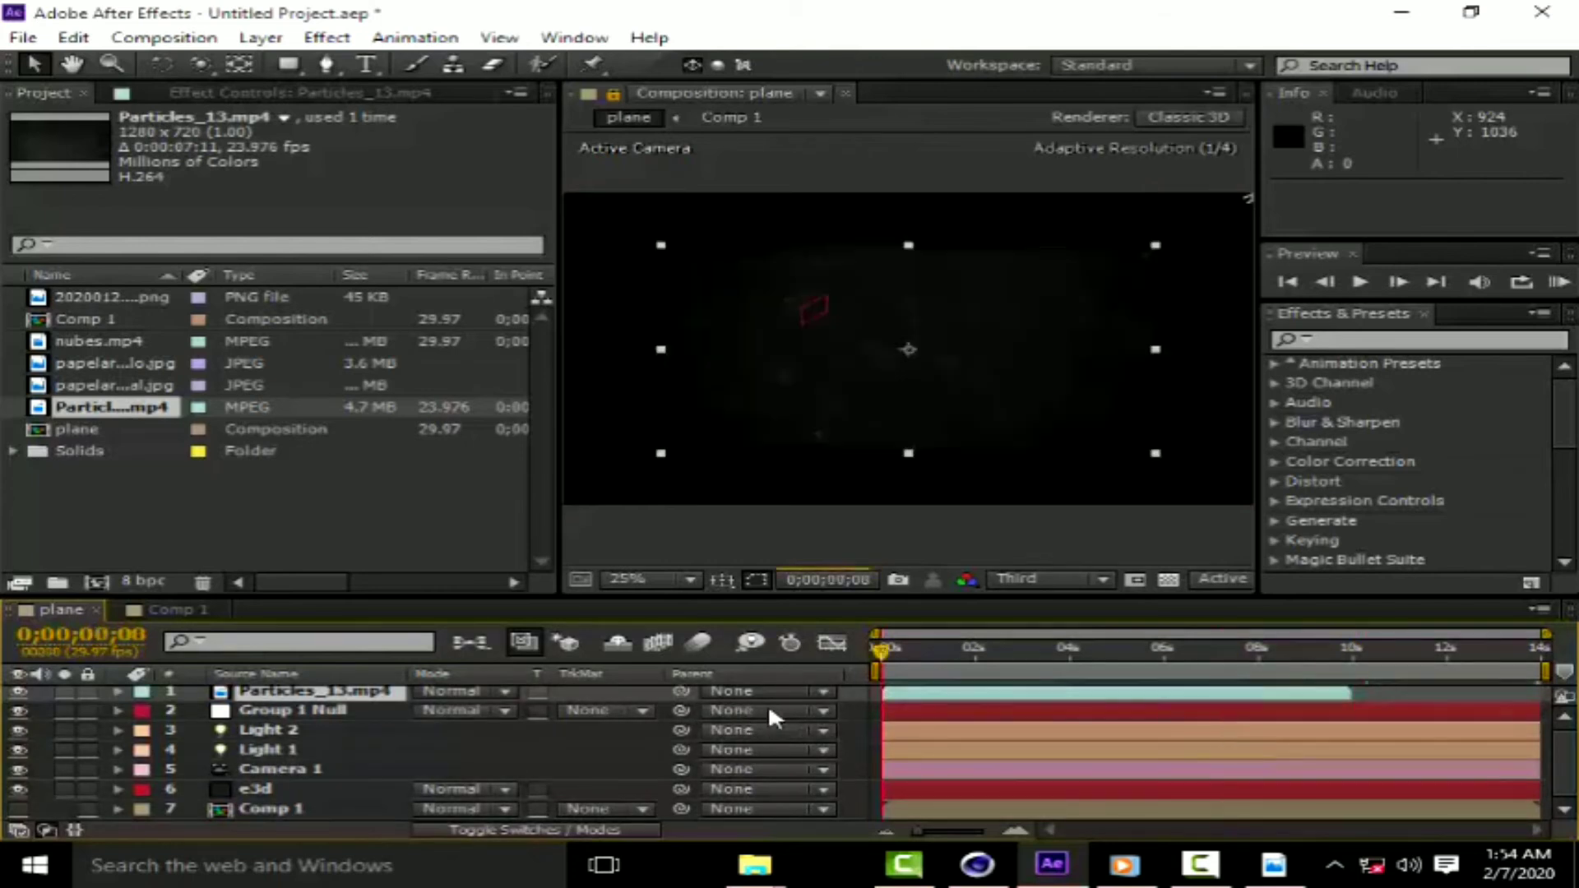
key("s")
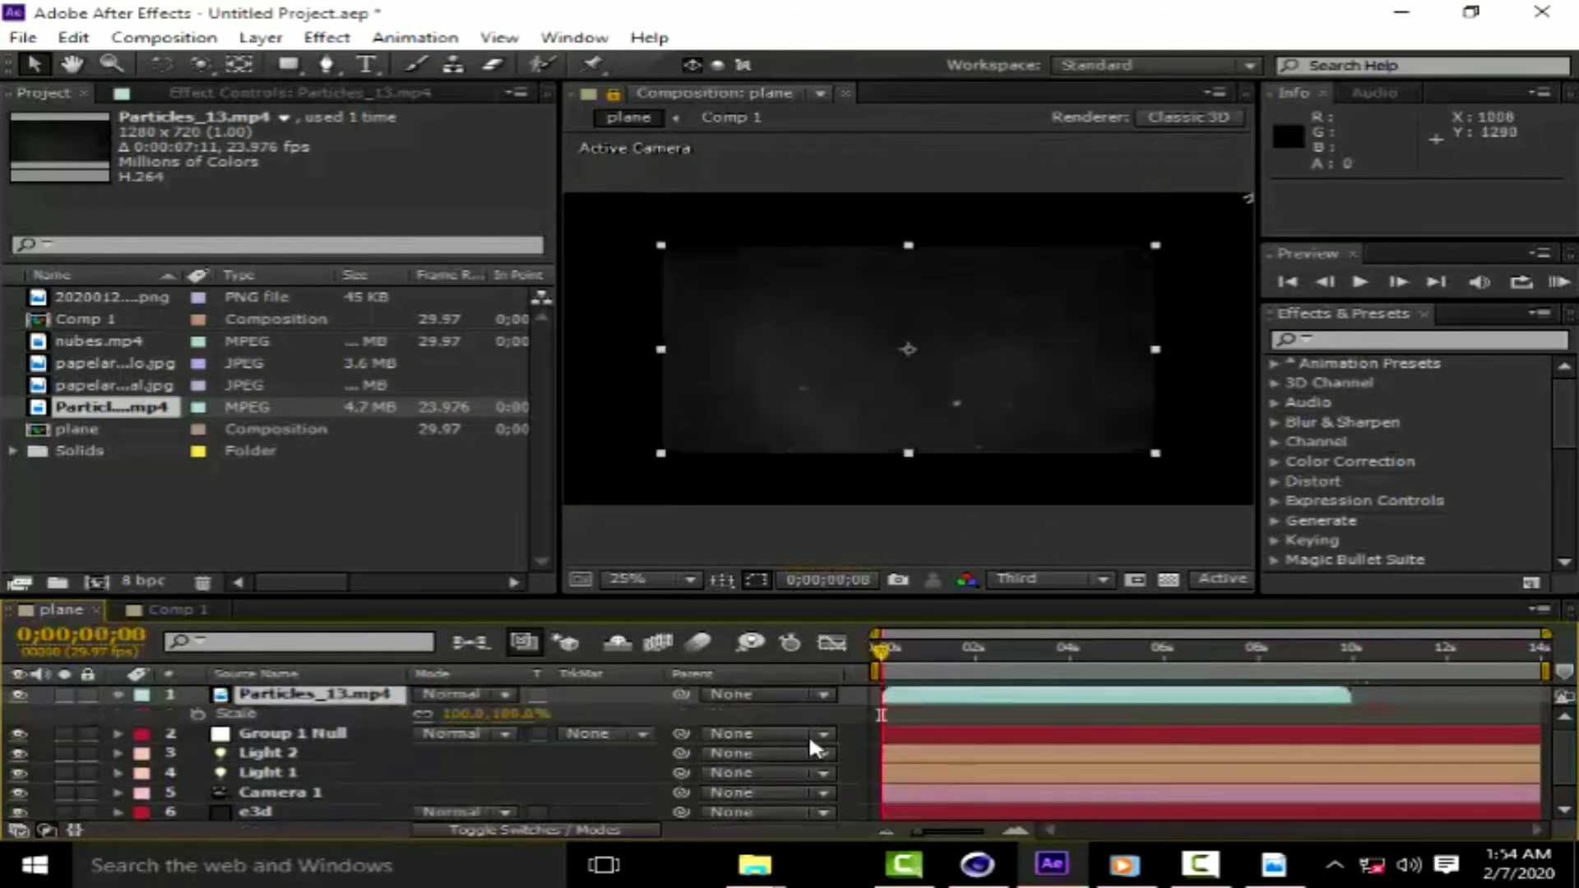
mouse_move(510, 716)
left_mouse_down()
mouse_move(586, 716)
mouse_move(556, 715)
left_mouse_up()
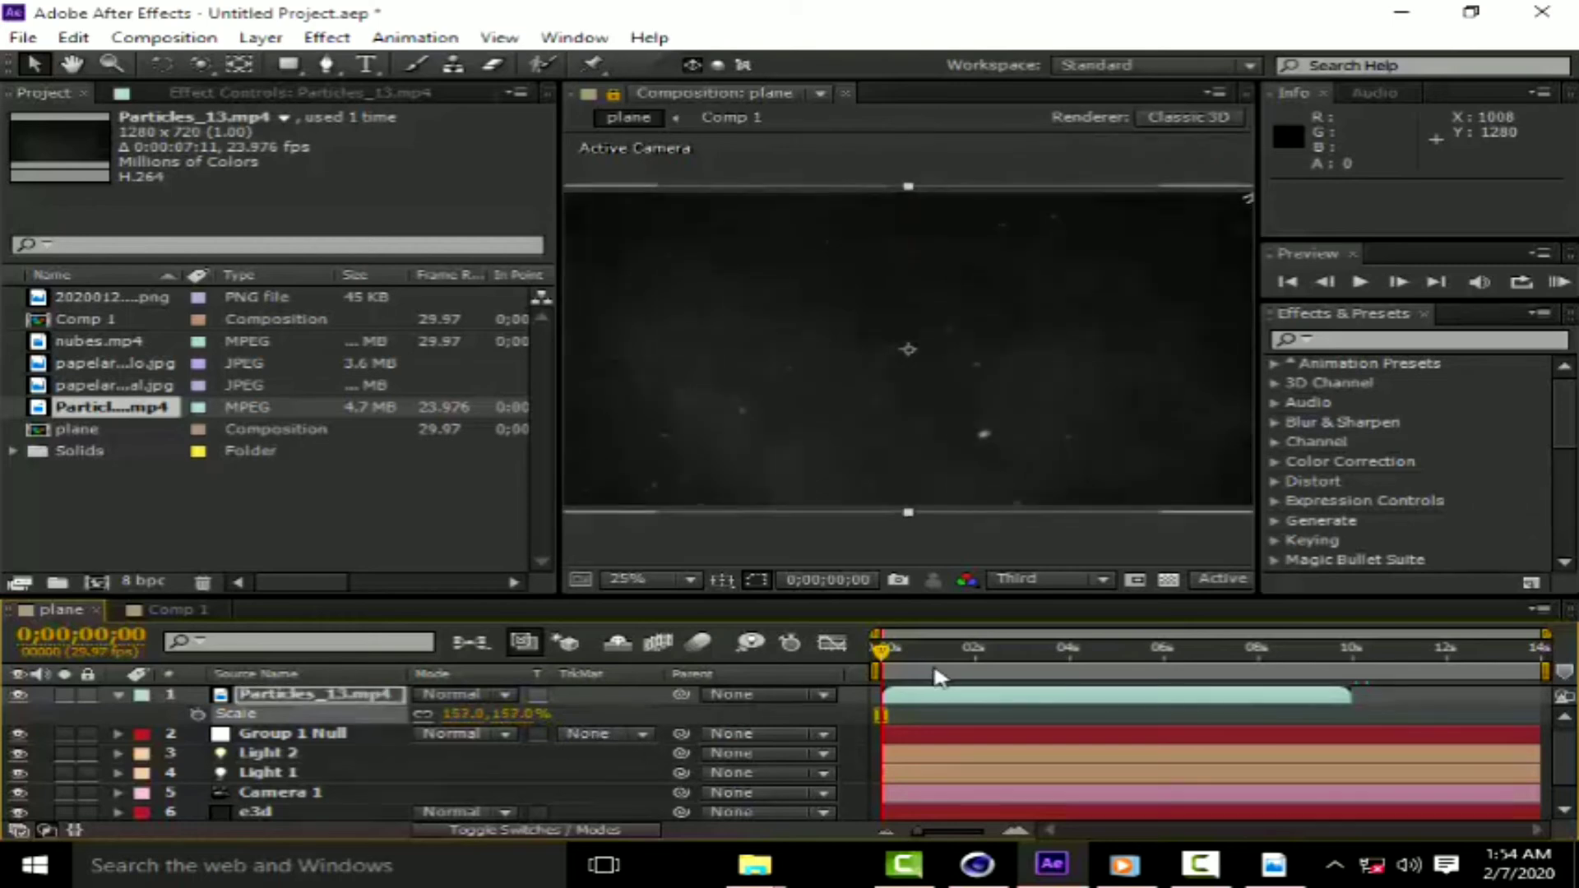
right_click(968, 699)
mouse_move(1040, 203)
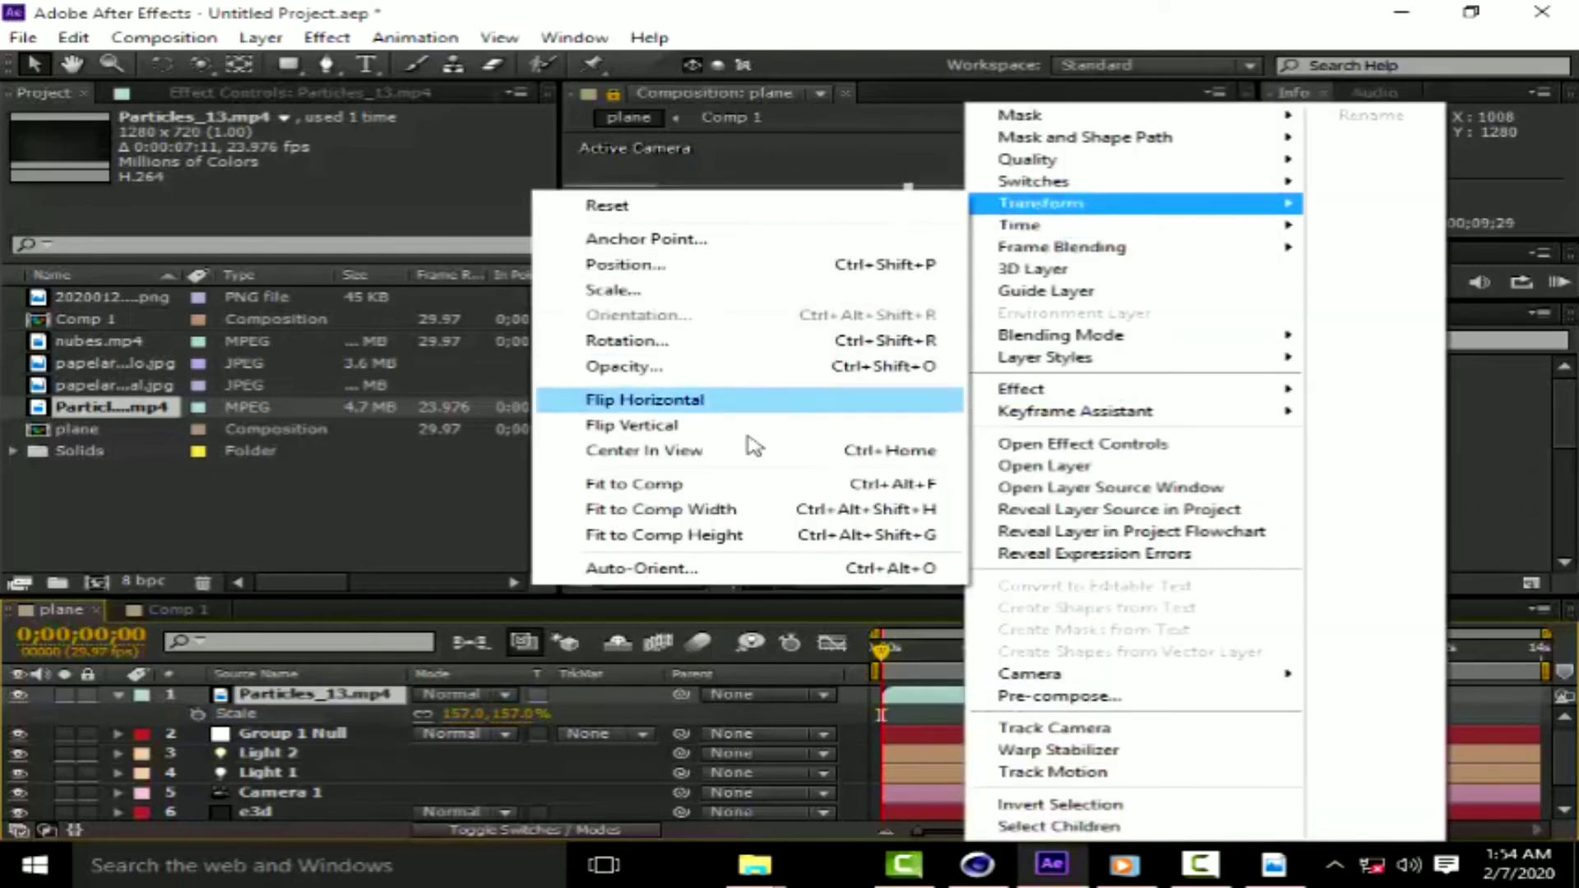
left_click(721, 485)
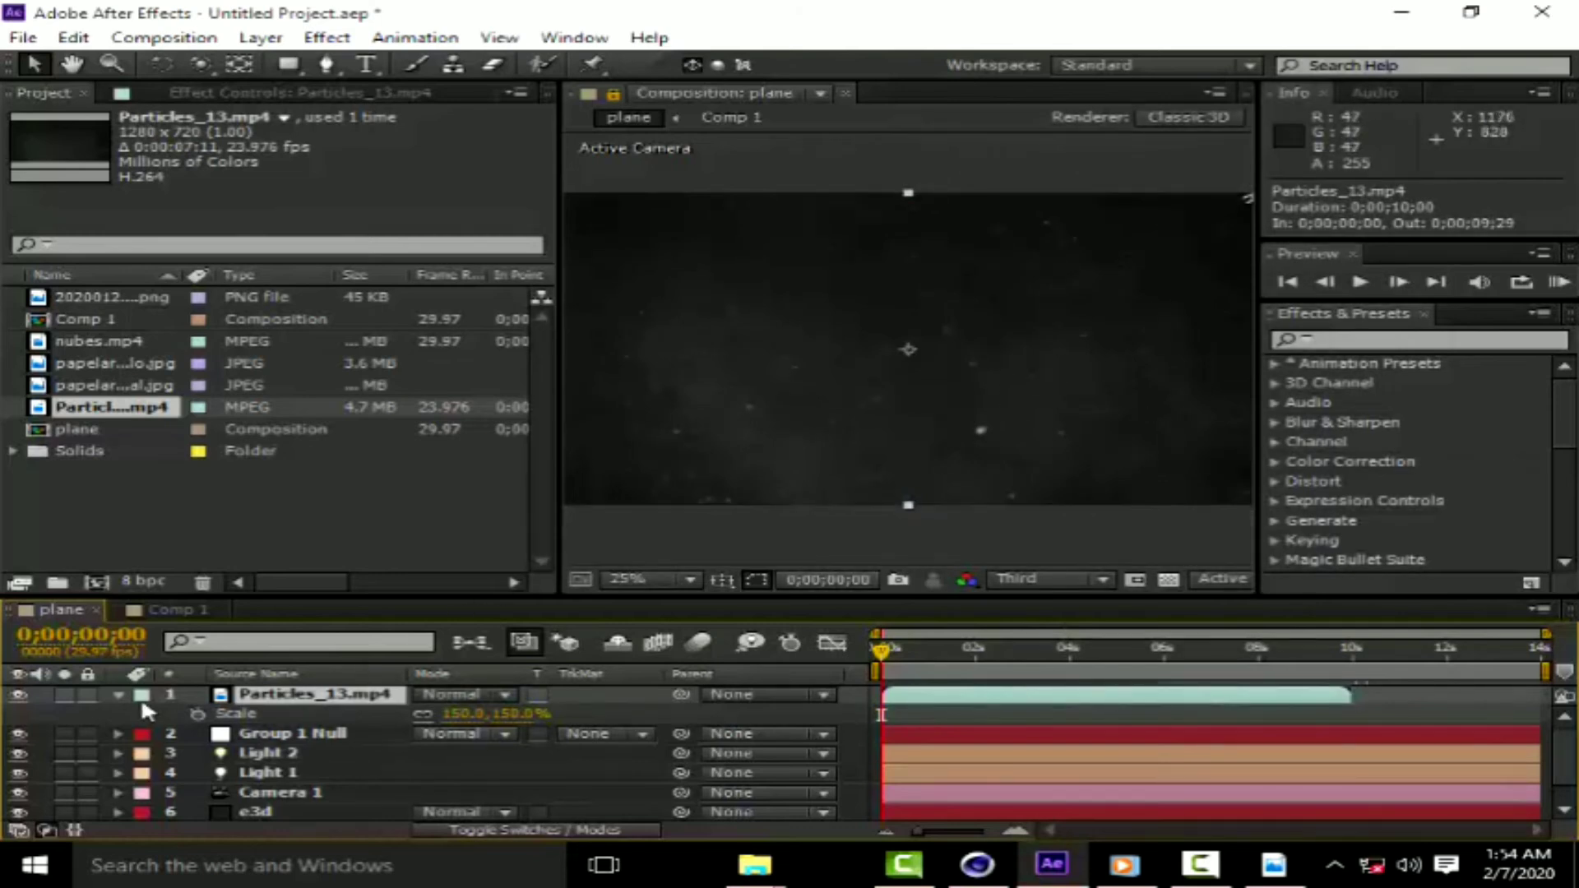
Set the particles layer to Screen blending and scrub to about 3 seconds.
left_click(119, 693)
left_click(465, 694)
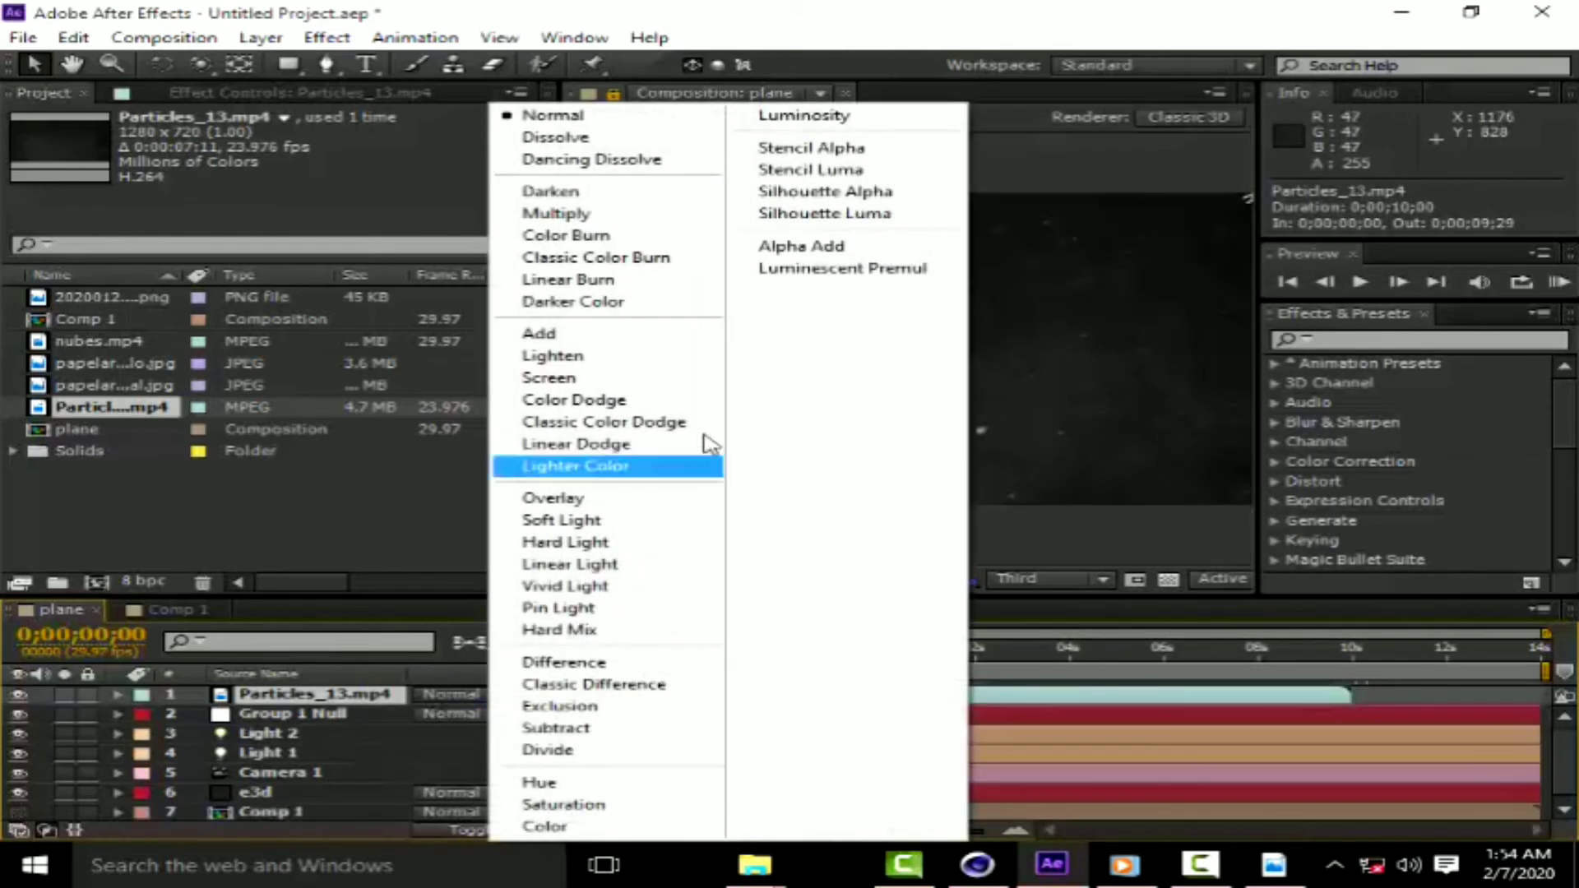
left_click(566, 378)
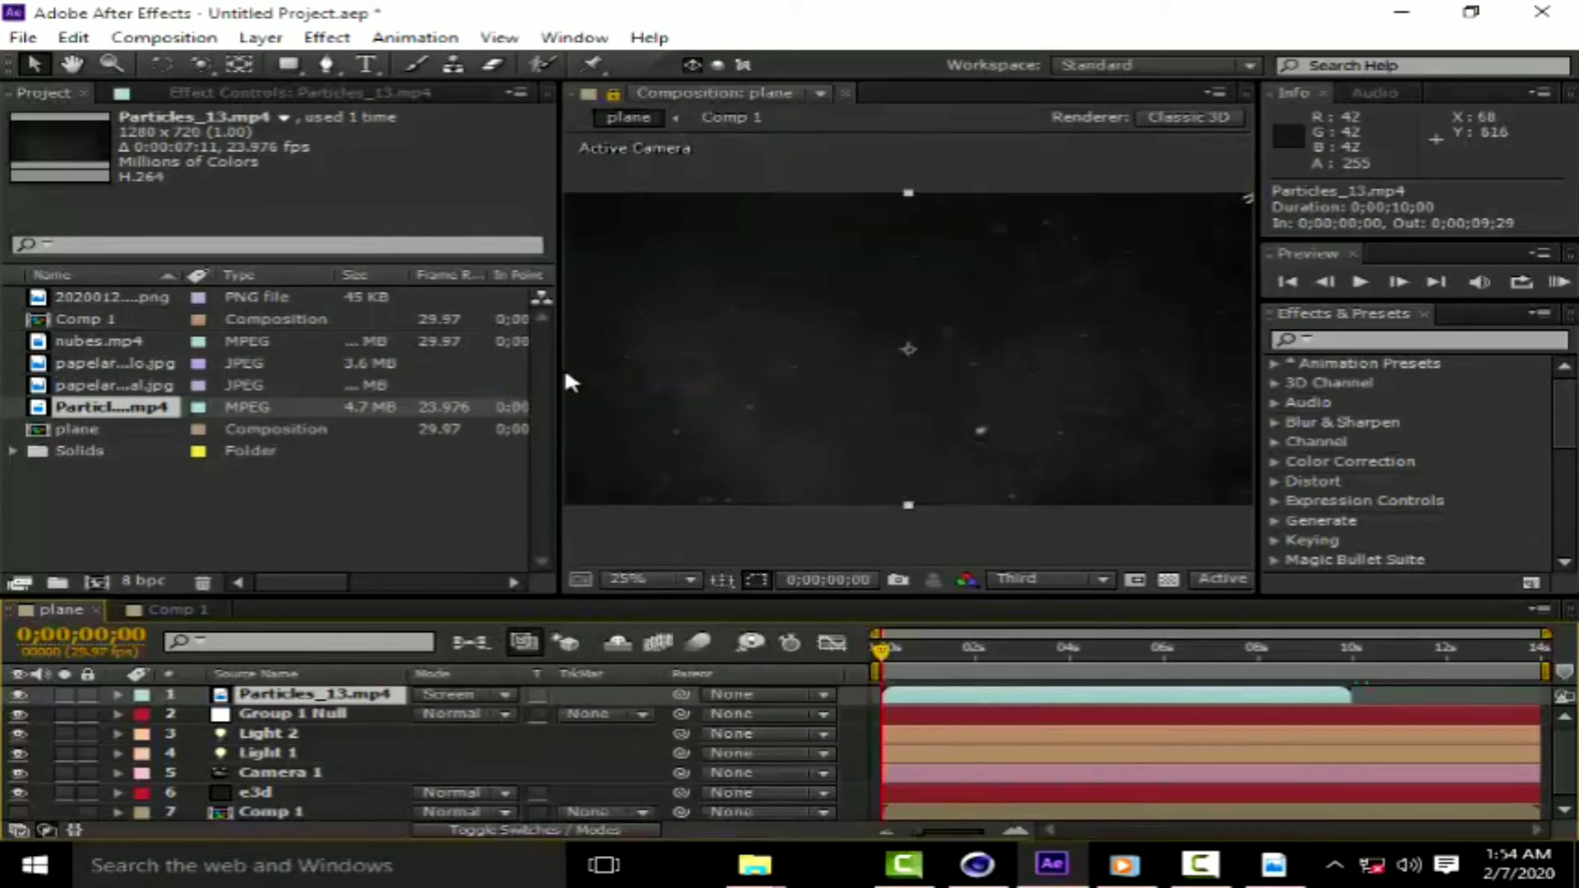
left_click(907, 645)
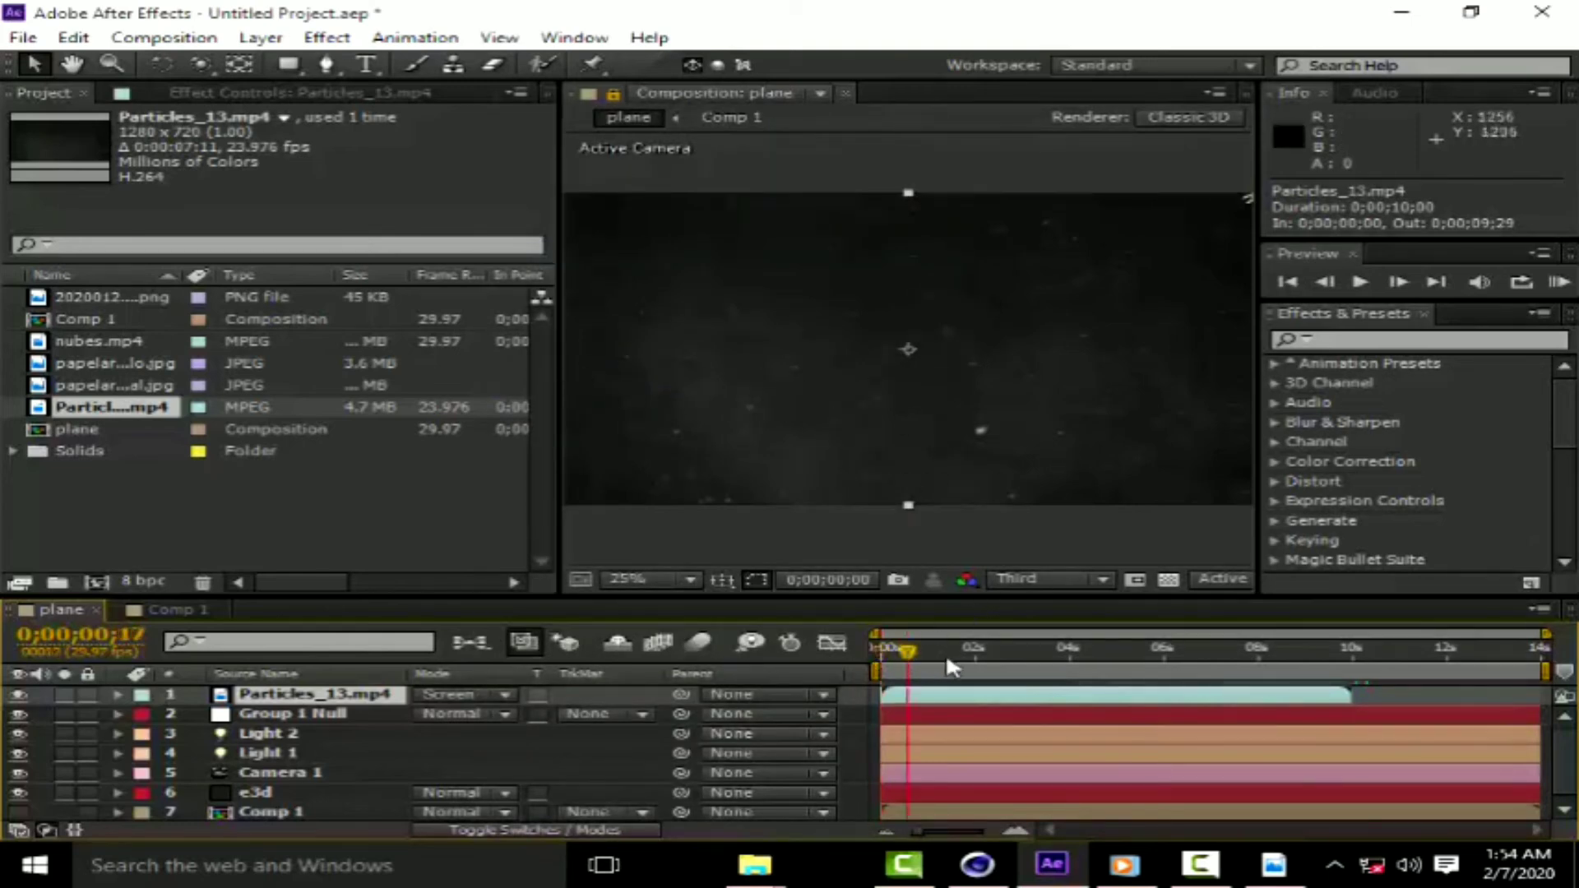
left_click_drag(948, 663, 1014, 662)
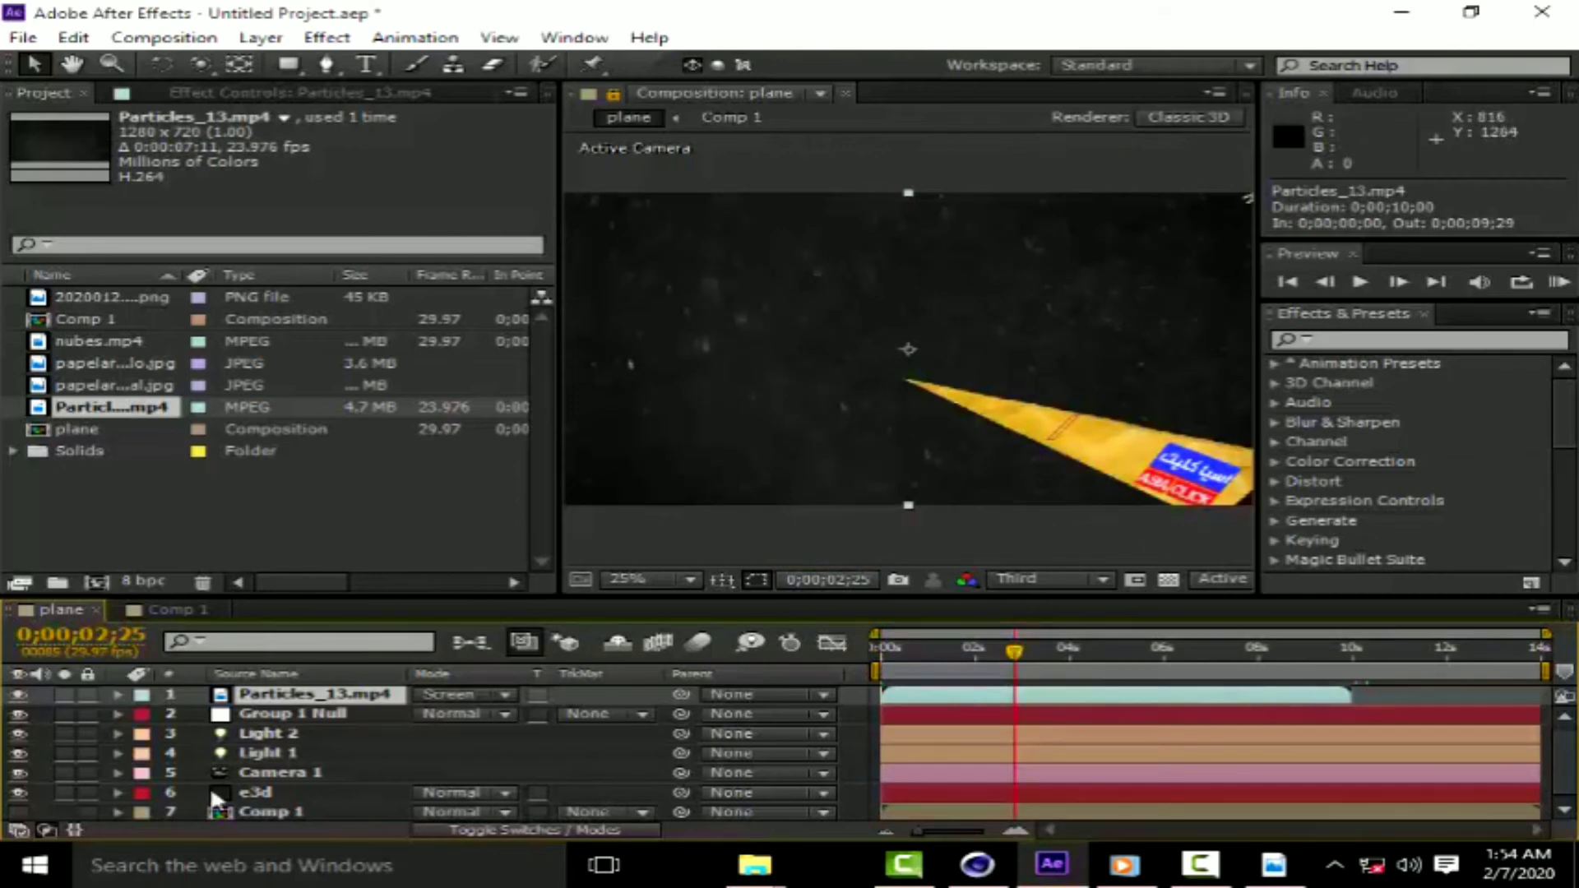
Look over the paper texture images and select the nubes.mp4 footage in the Project panel.
left_click(173, 364)
left_click(135, 384)
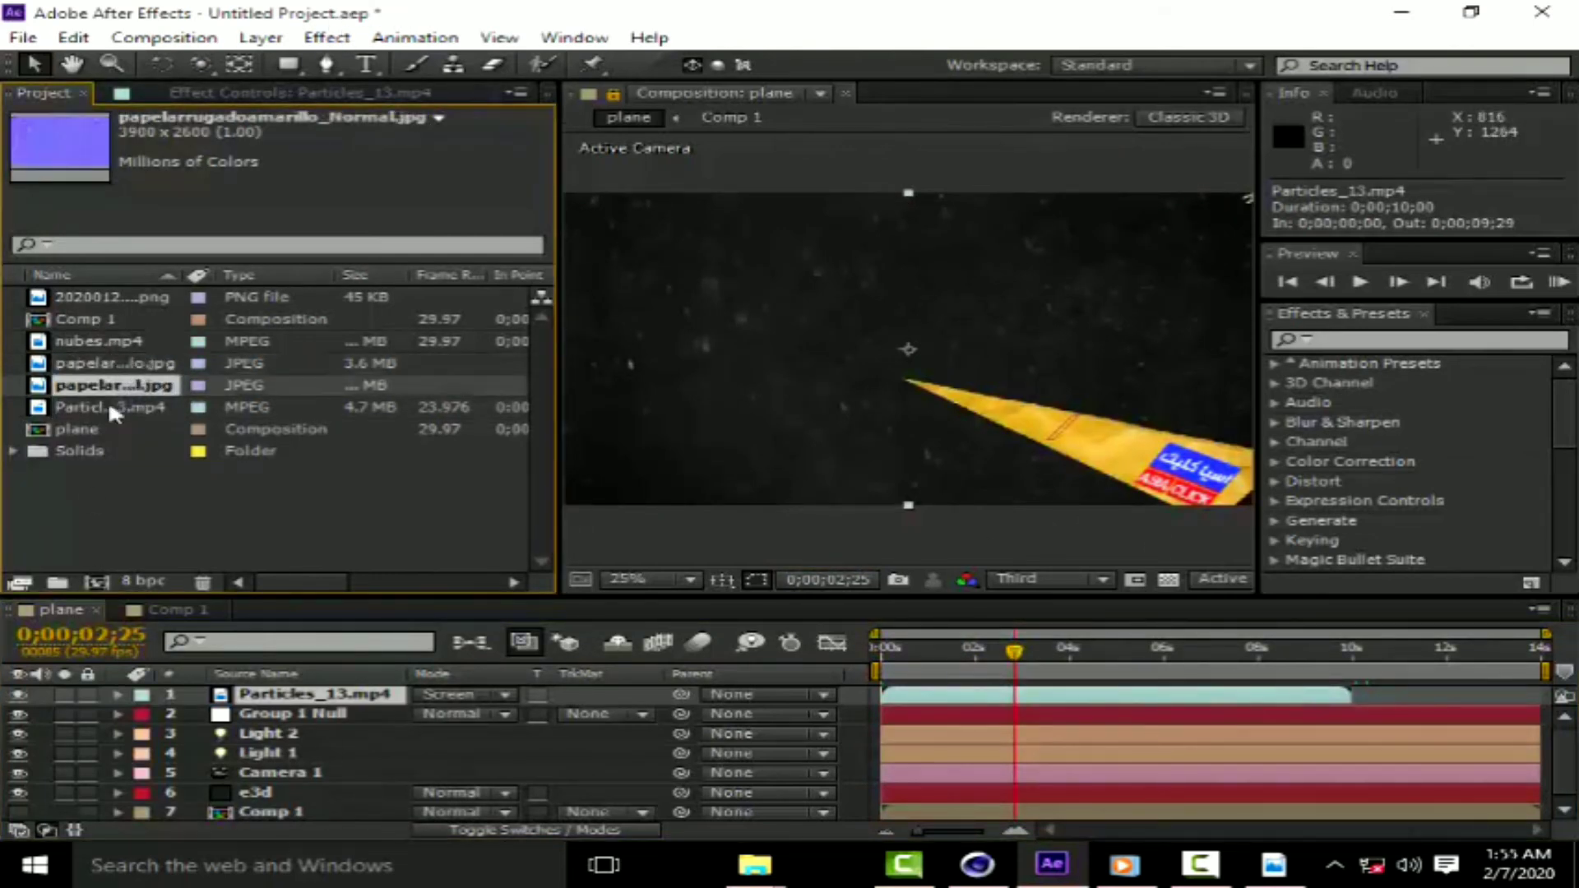
left_click(82, 407)
left_click(92, 341)
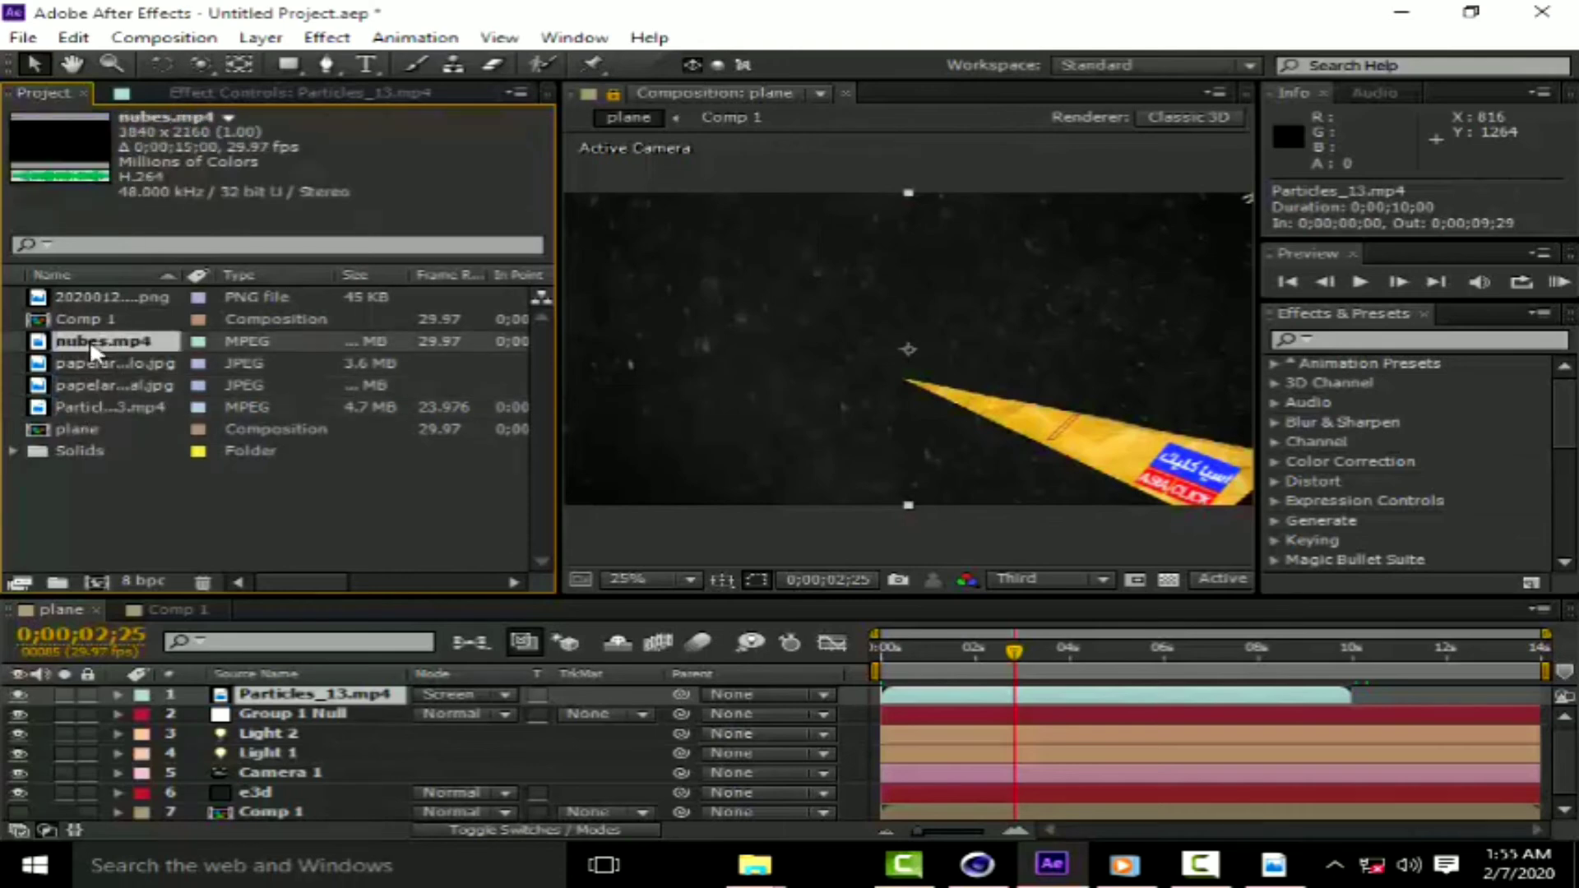
Drag nubes.mp4 into the plane composition as a layer beneath the e3d layer.
mouse_move(91, 339)
left_mouse_down()
mouse_move(225, 787)
mouse_move(275, 707)
left_mouse_up()
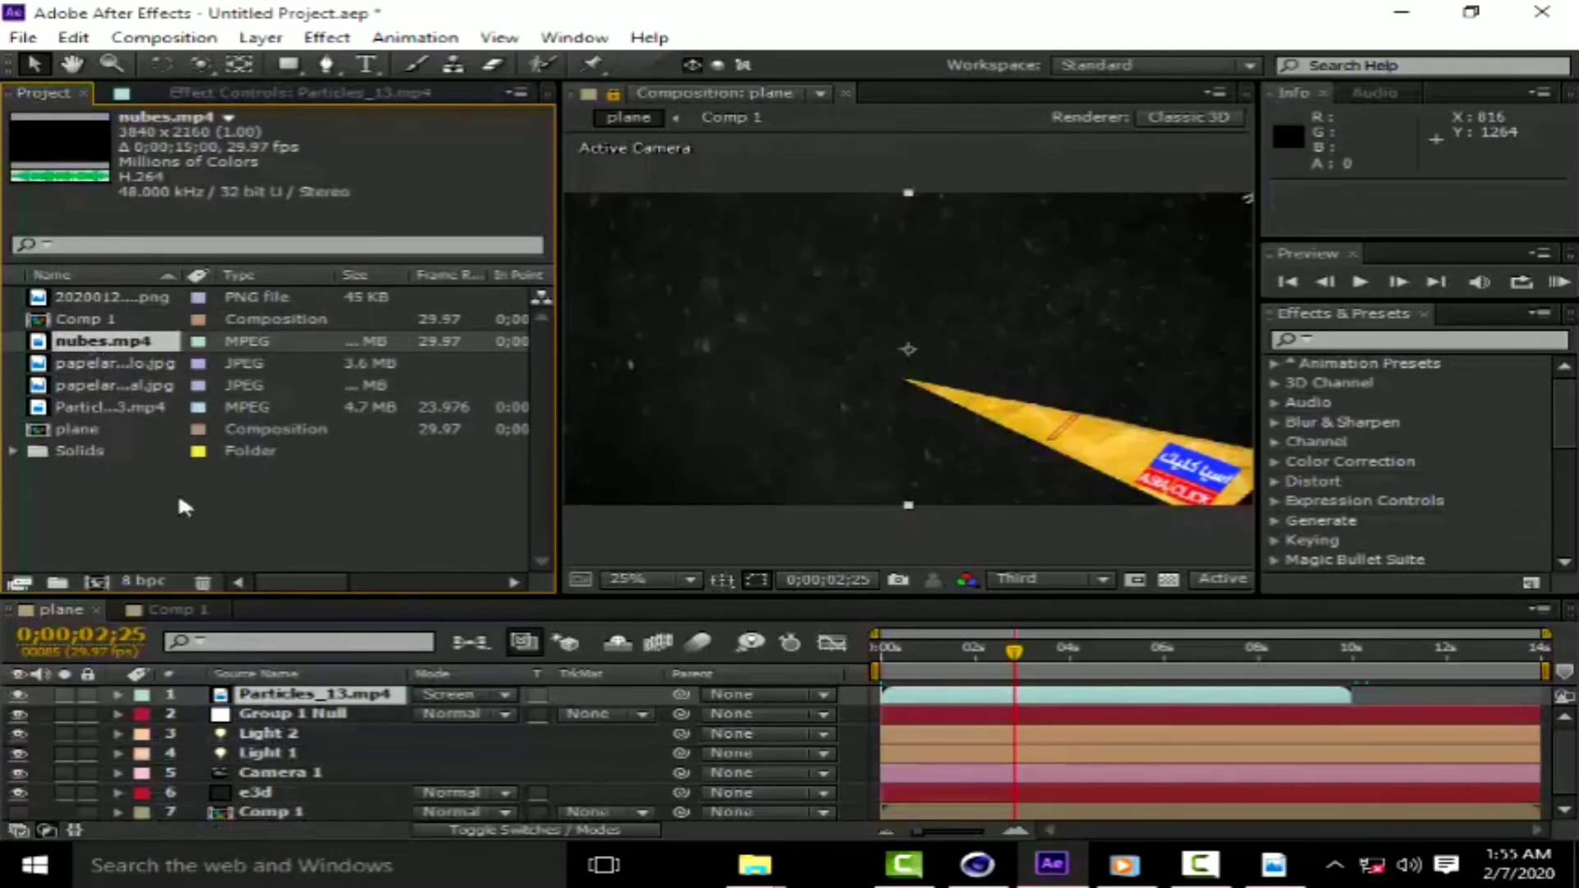
left_click_drag(92, 338, 281, 824)
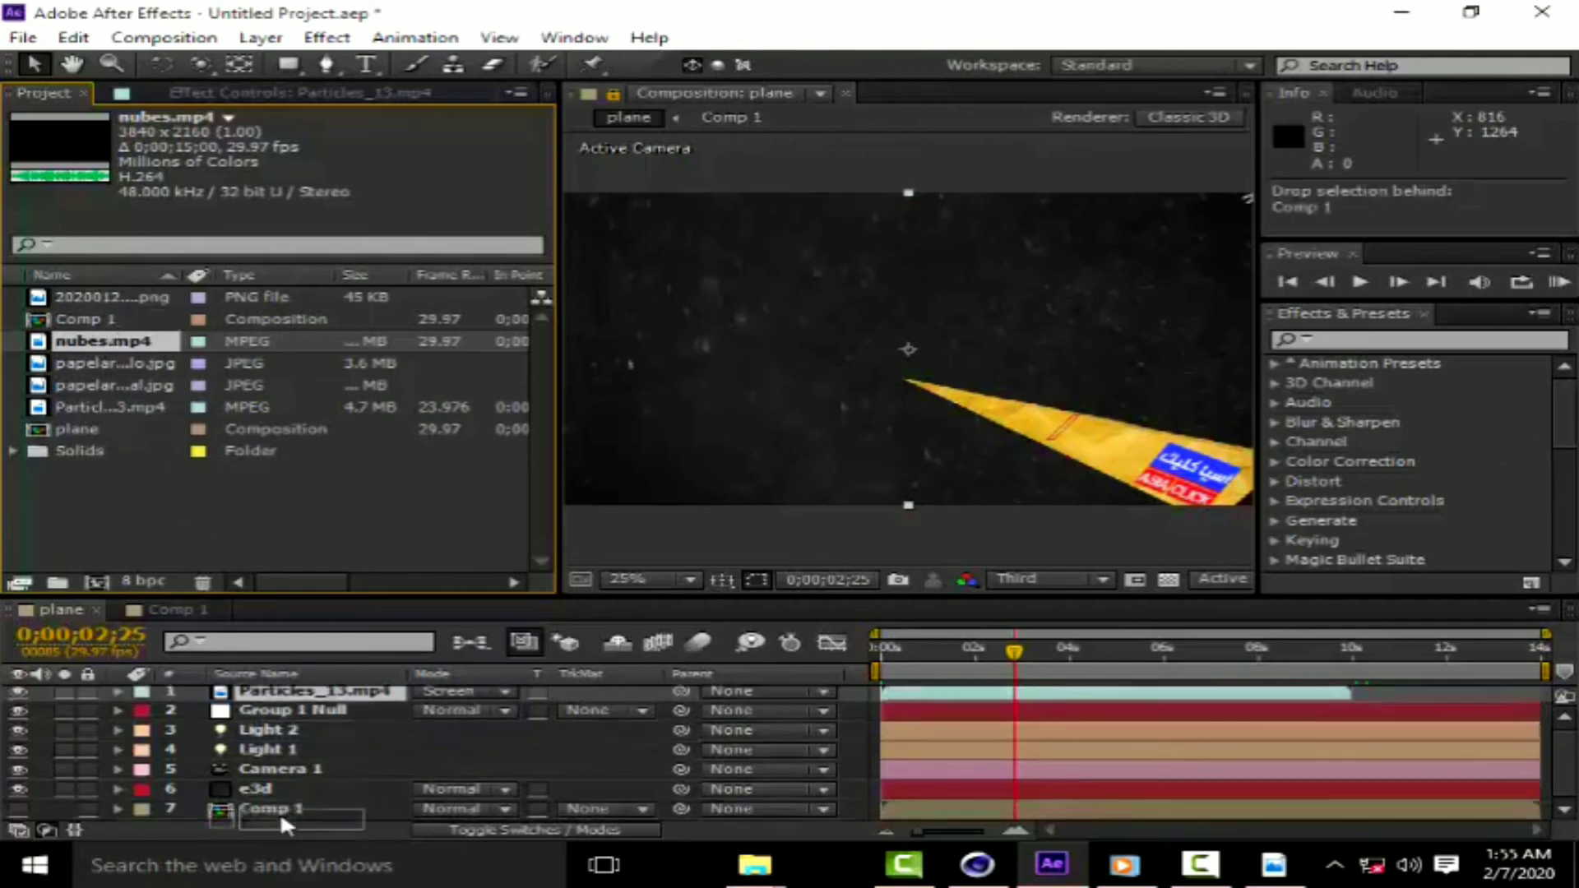
left_click_drag(107, 338, 239, 820)
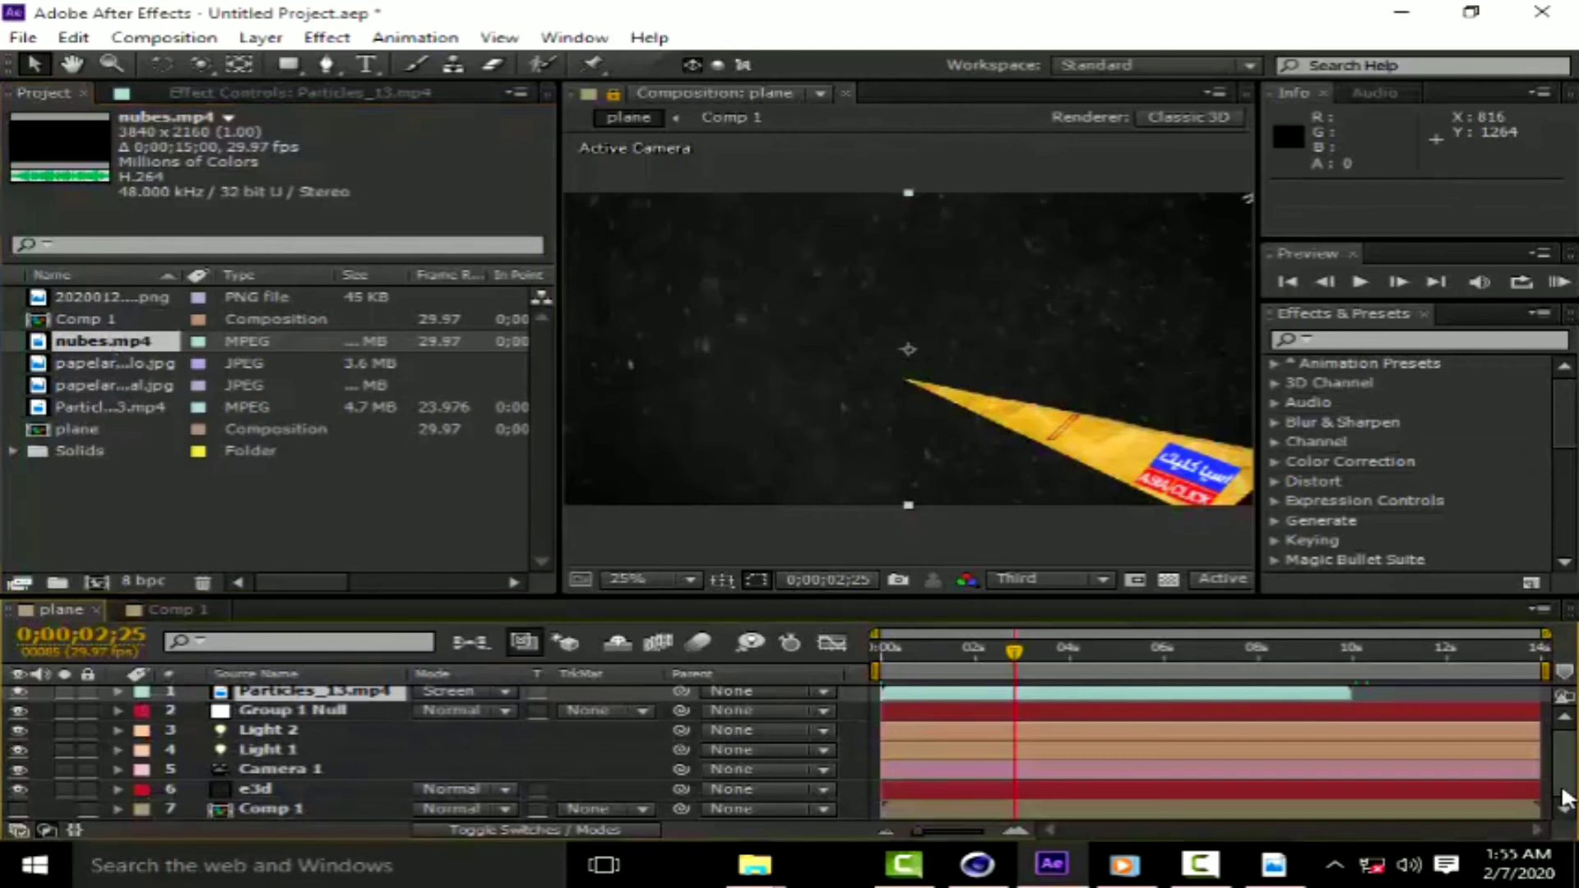
left_click_drag(99, 350, 267, 785)
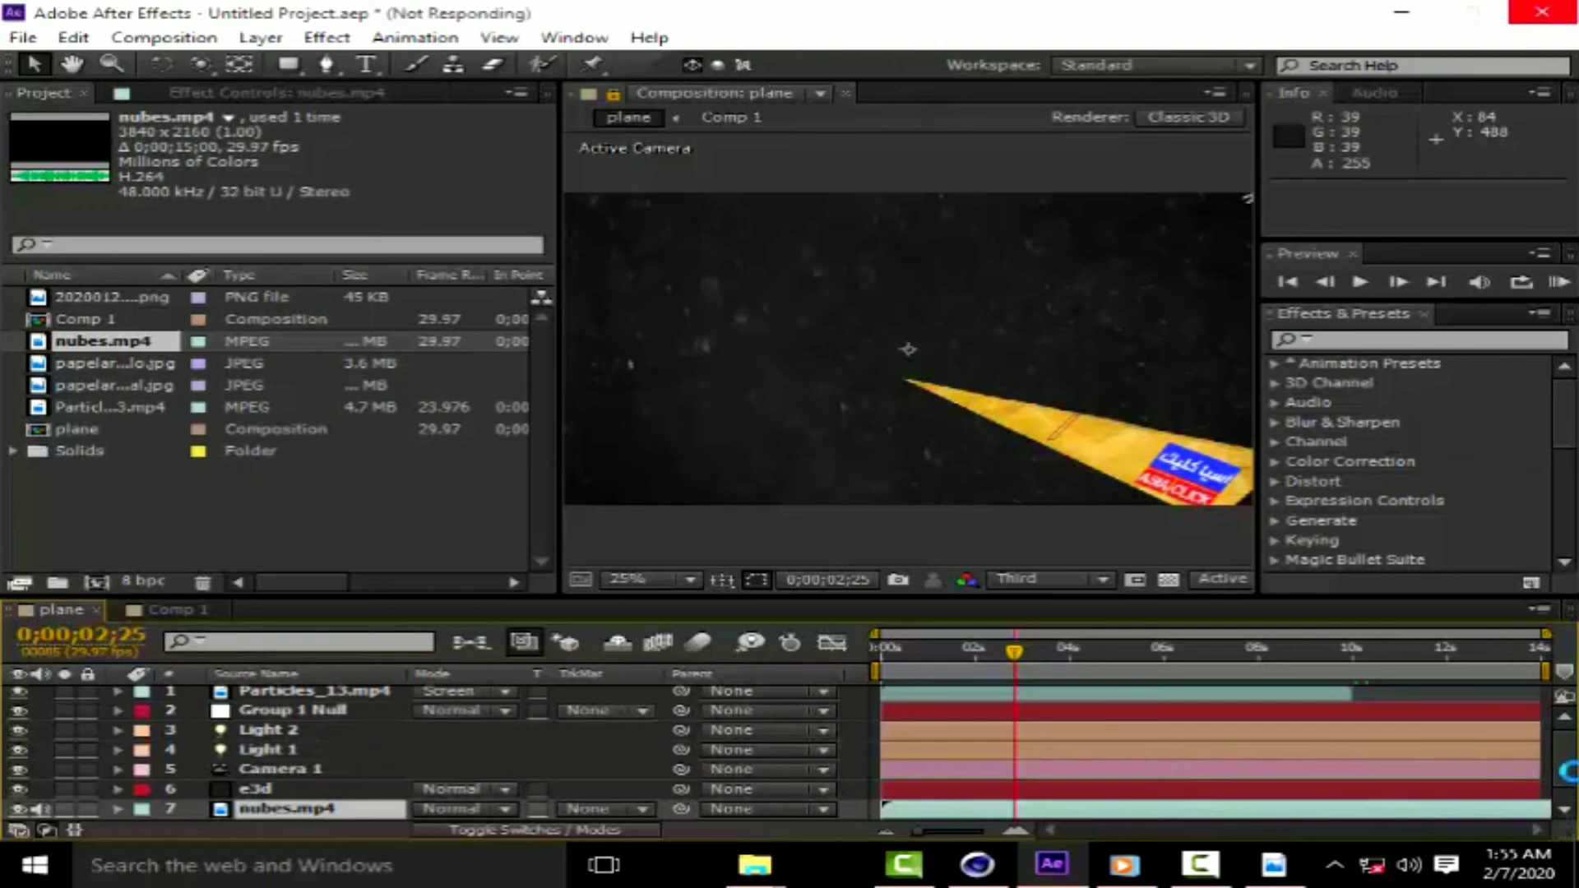
Switch to File Explorer and back while the comp renders, then open the Composition menu.
key("alt+Tab")
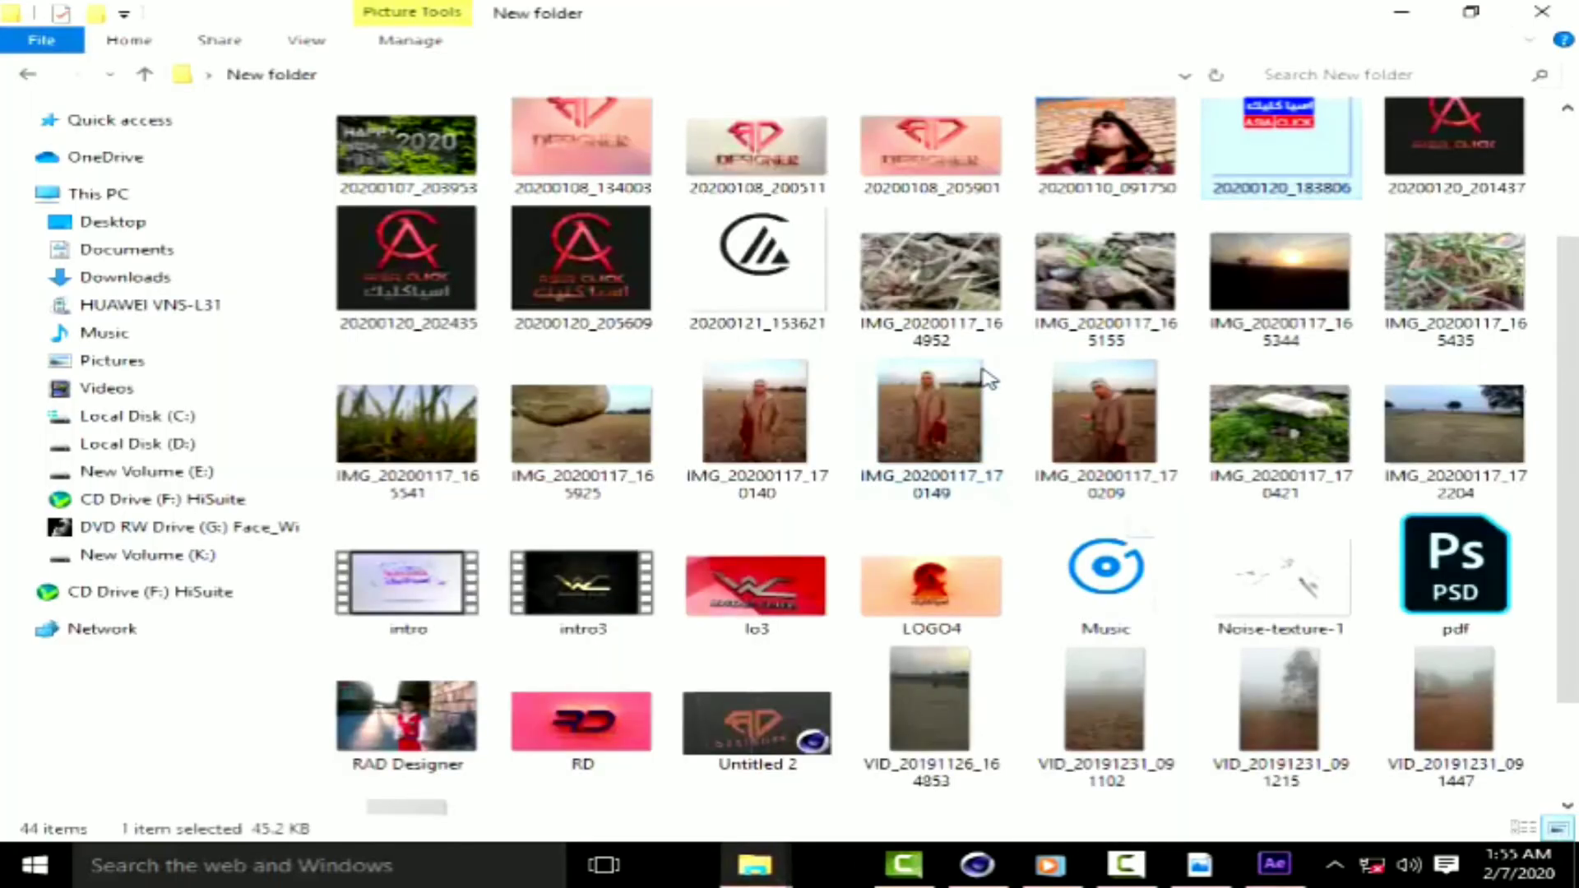
key("alt+Tab")
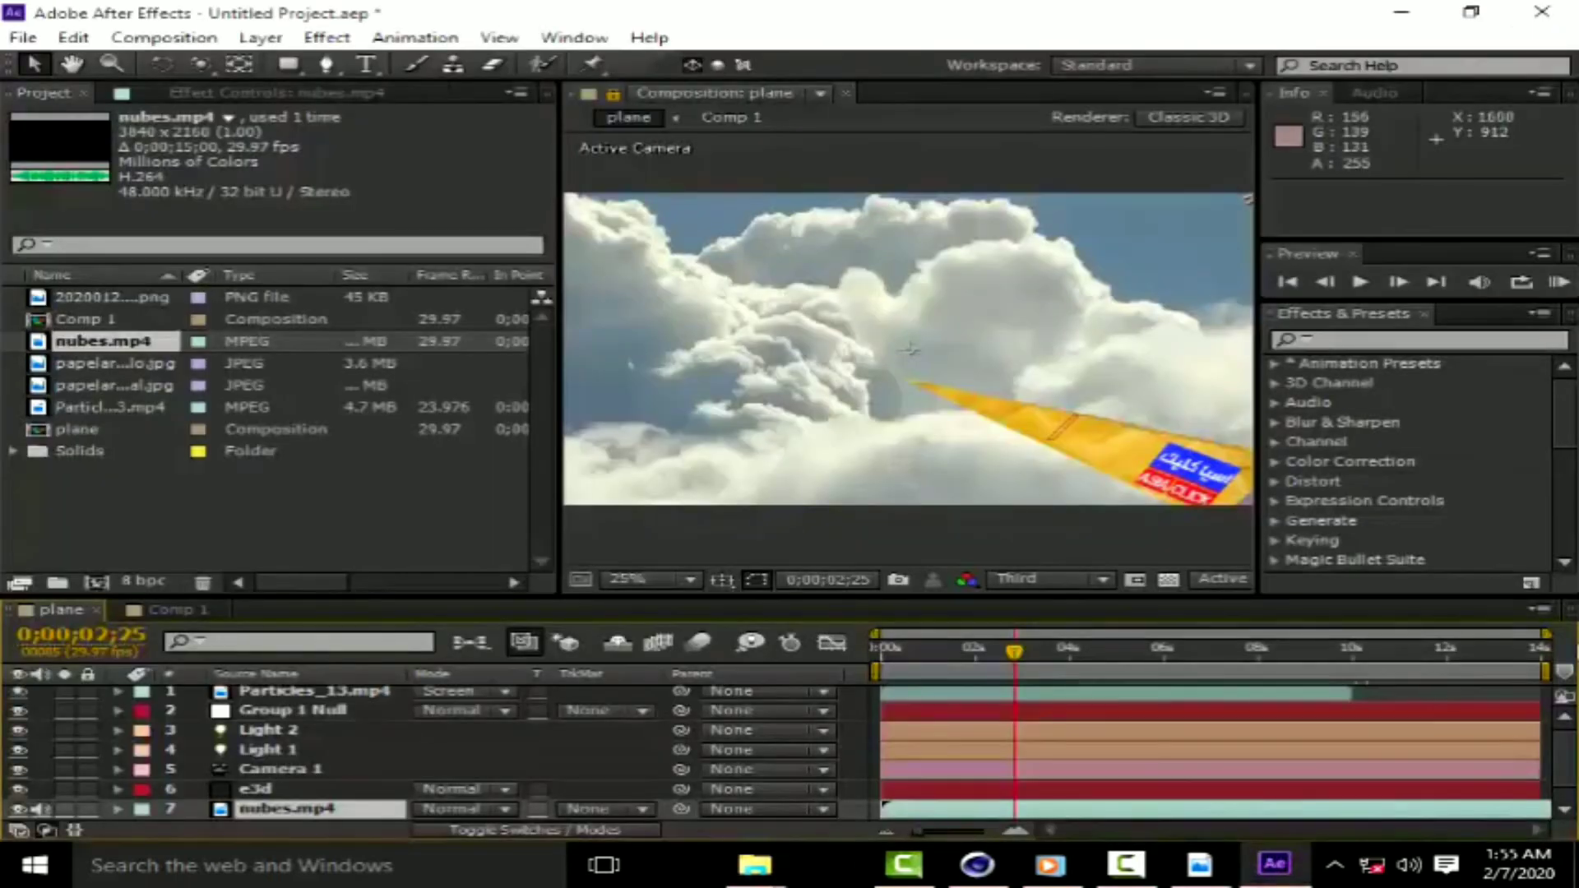
left_click(1563, 809)
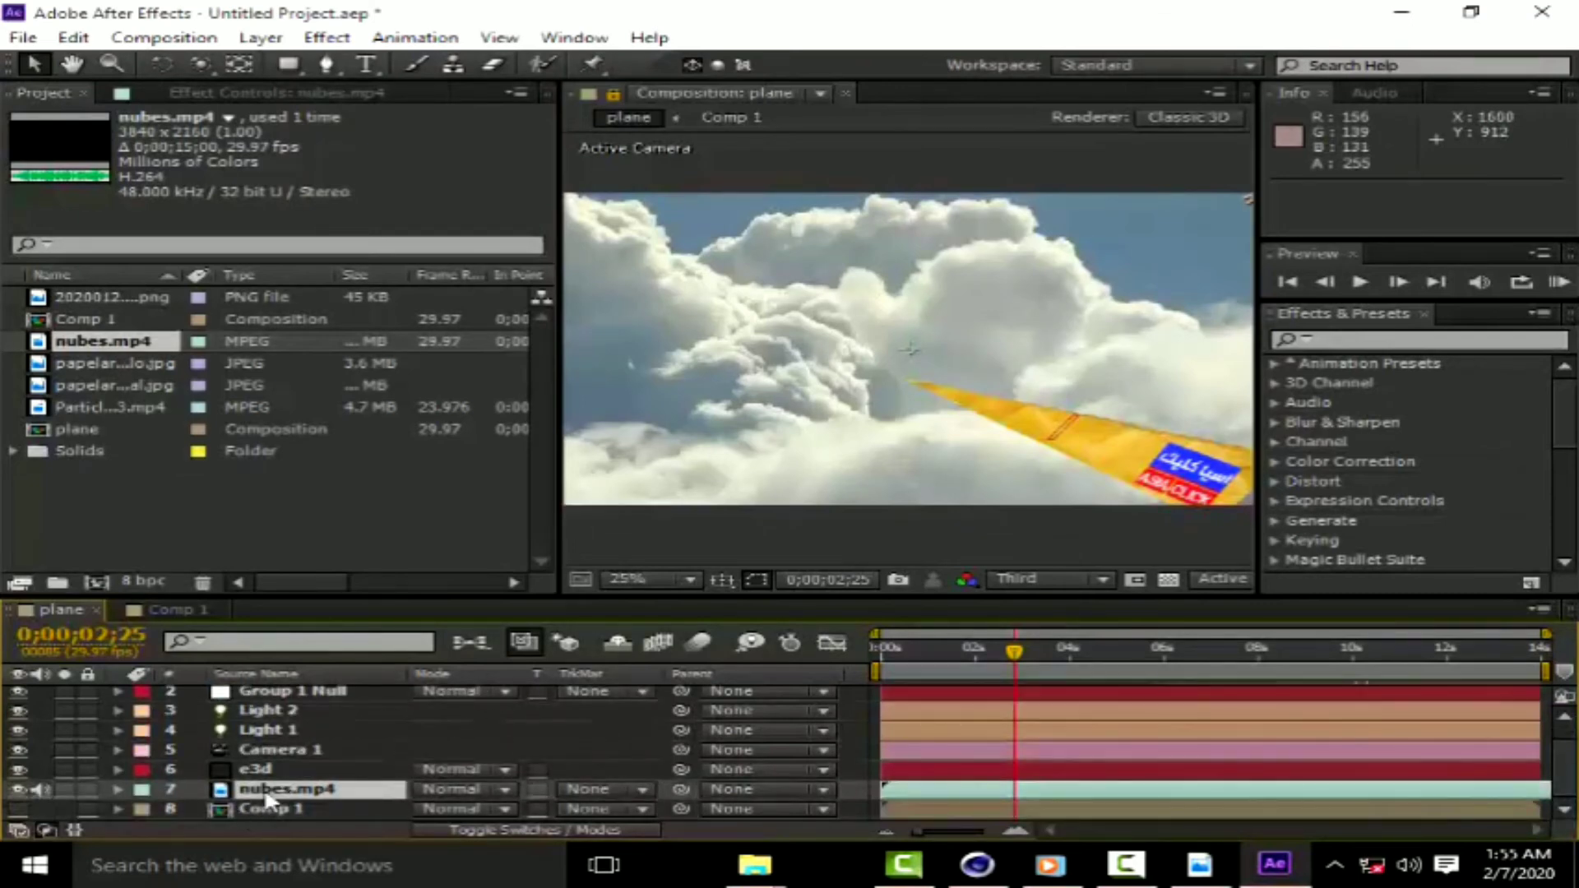
left_click_drag(264, 796, 276, 794)
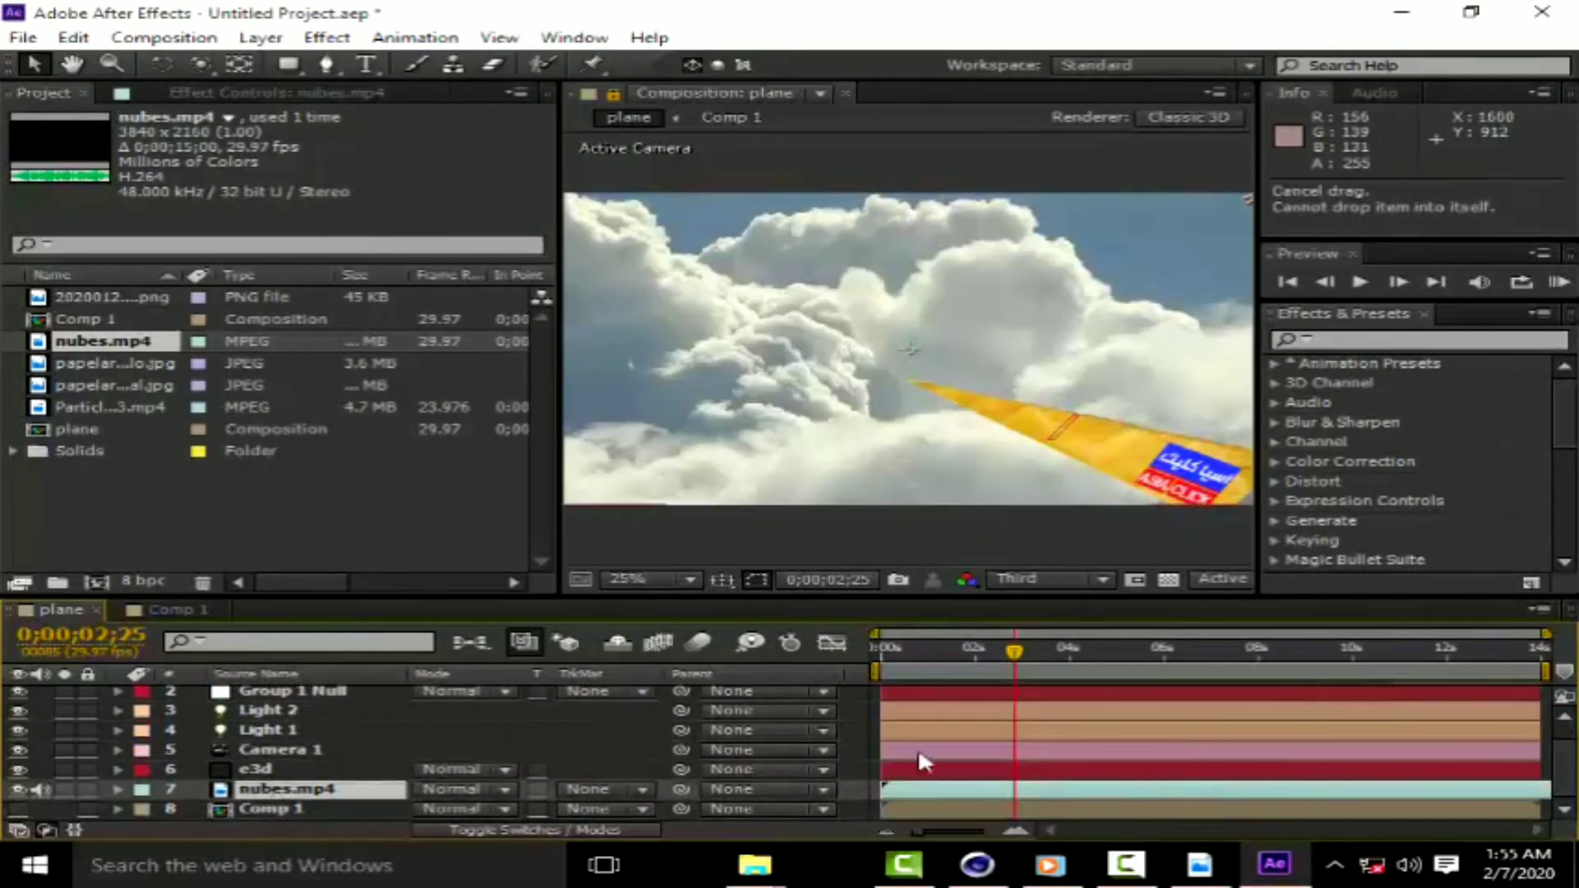
left_click(1563, 716)
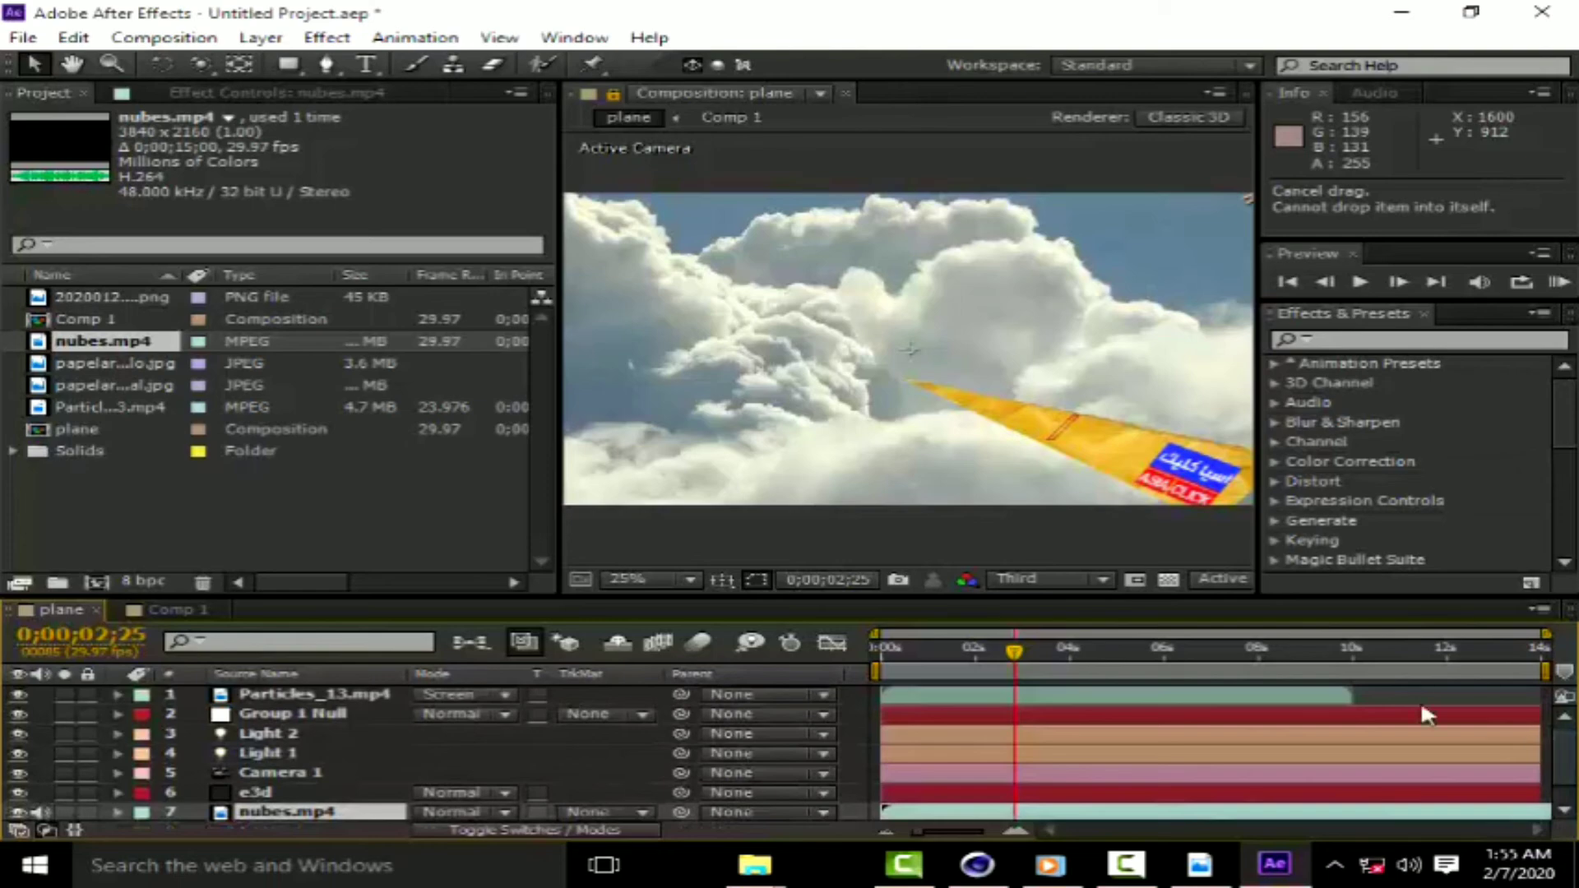
left_click(165, 38)
Change the plane composition's duration from 14 to 10 seconds in Composition Settings.
left_click(272, 97)
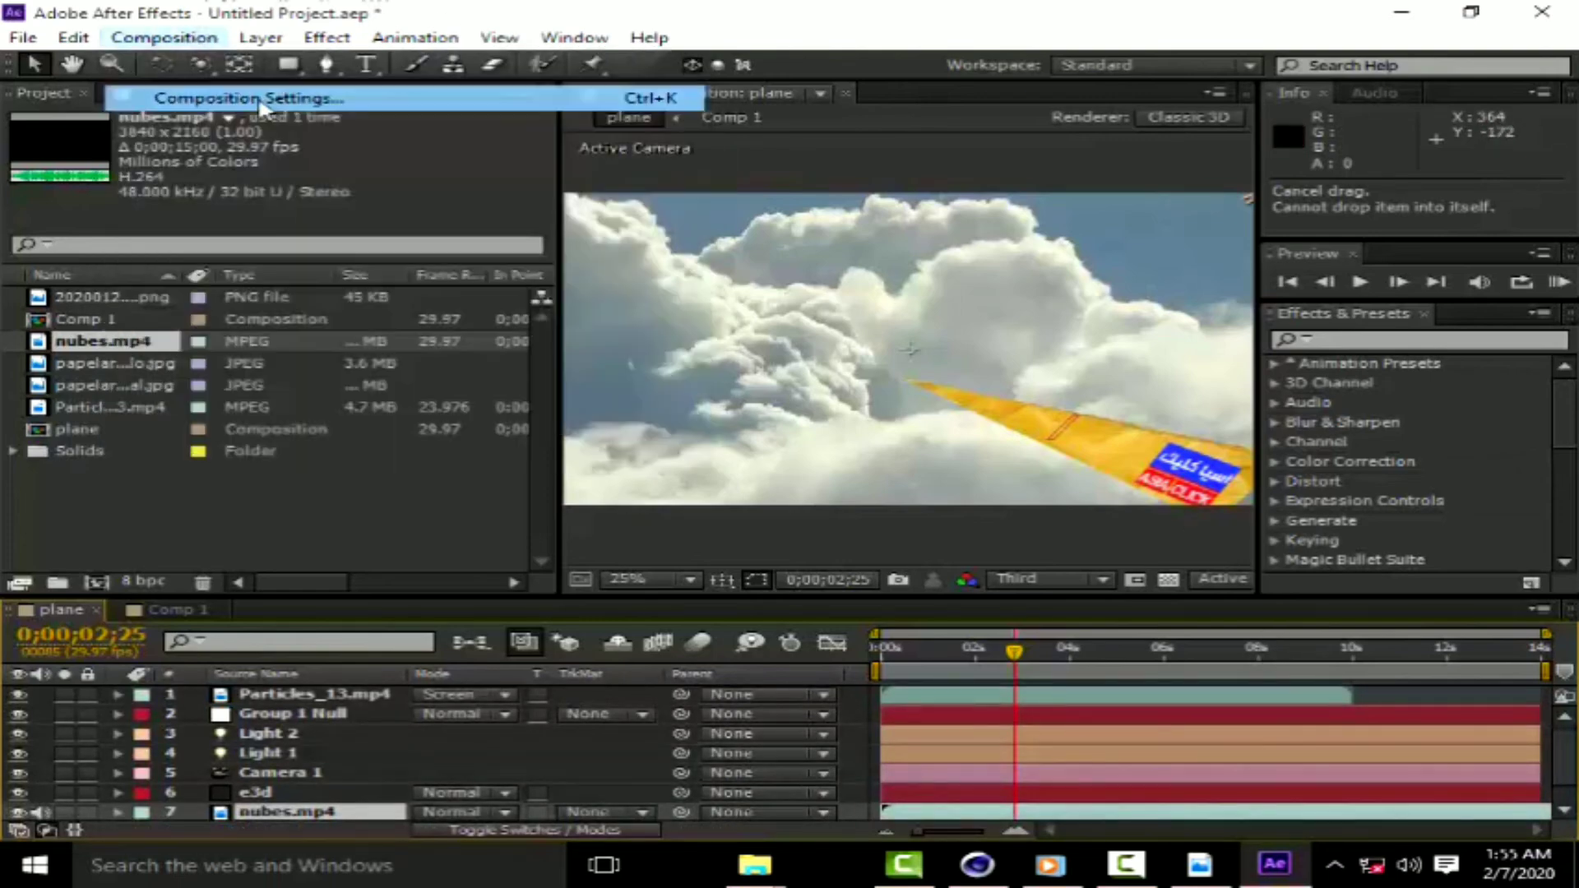
double_click(628, 516)
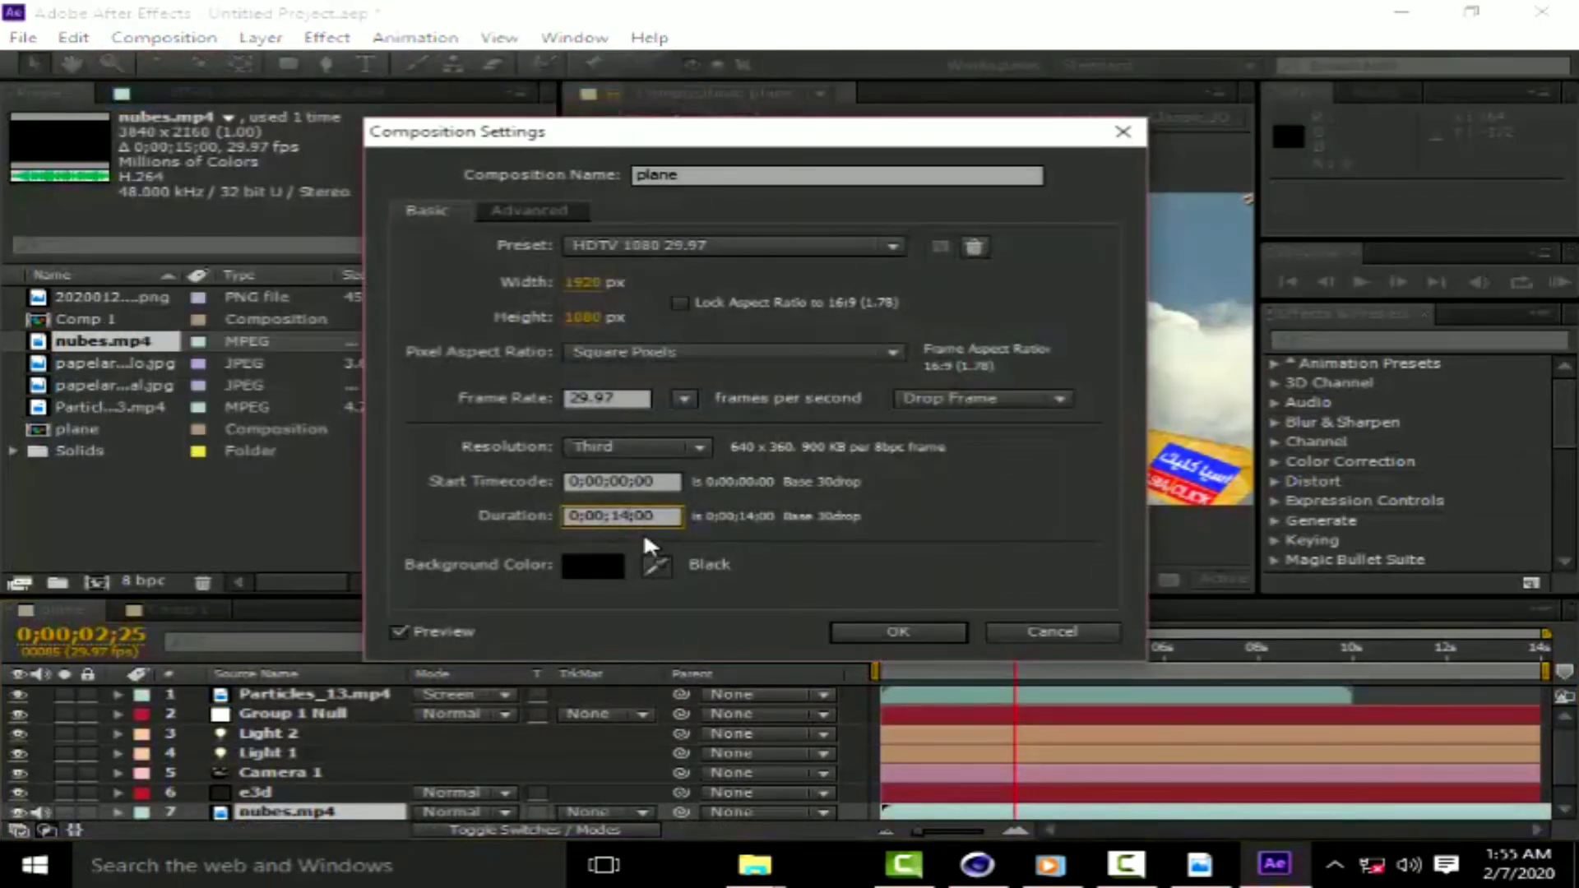
key("BackSpace")
left_click(886, 630)
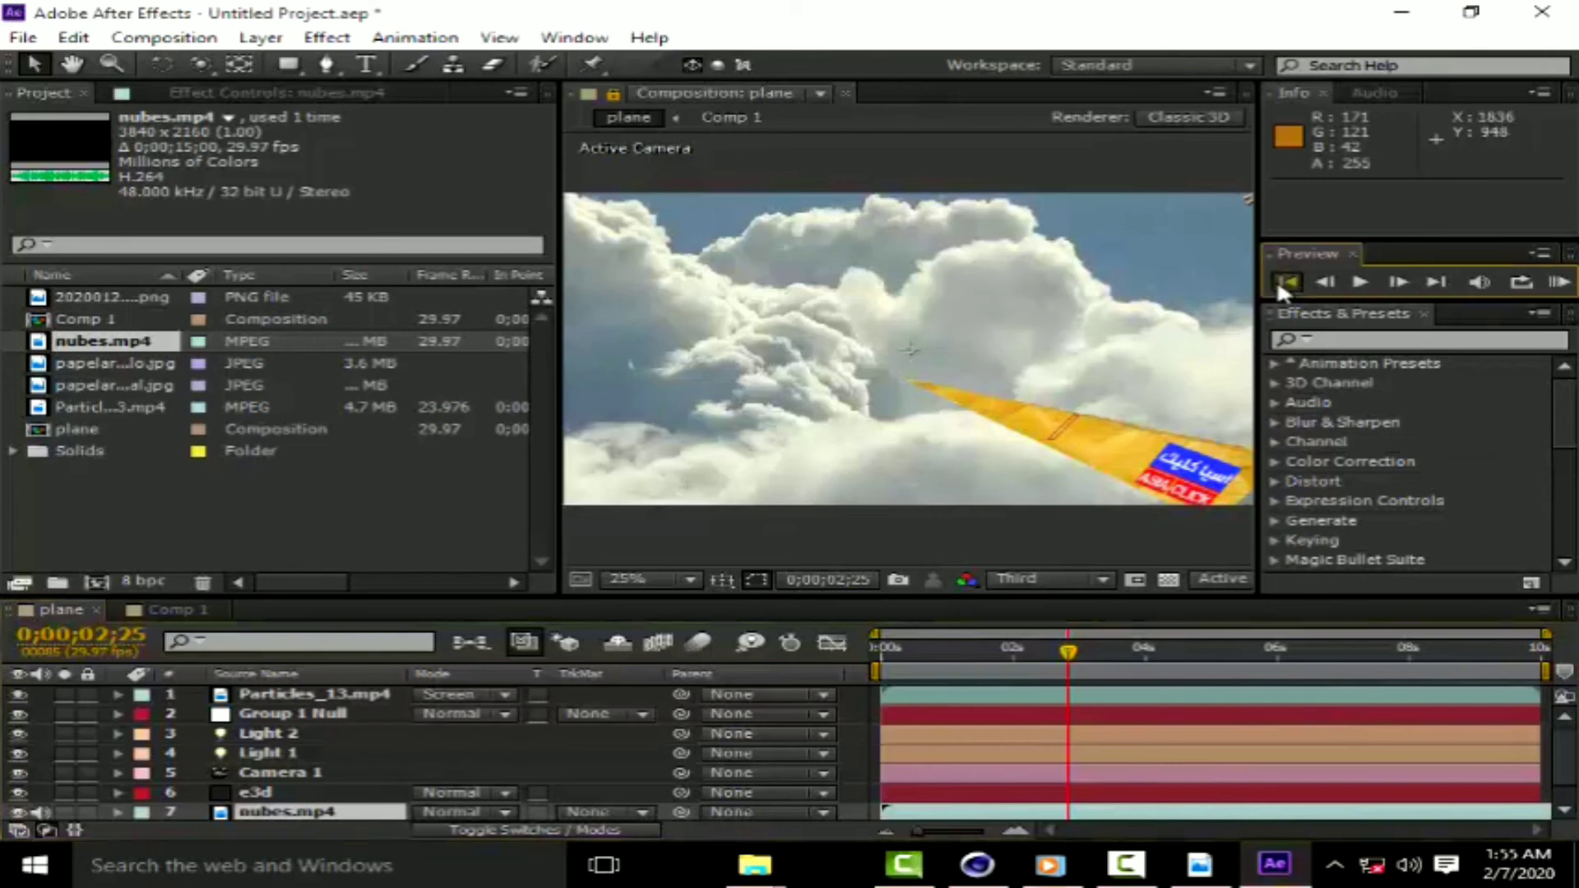
Slide the nubes.mp4 layer about 28 frames earlier so clouds show from frame 0.
left_click(1285, 281)
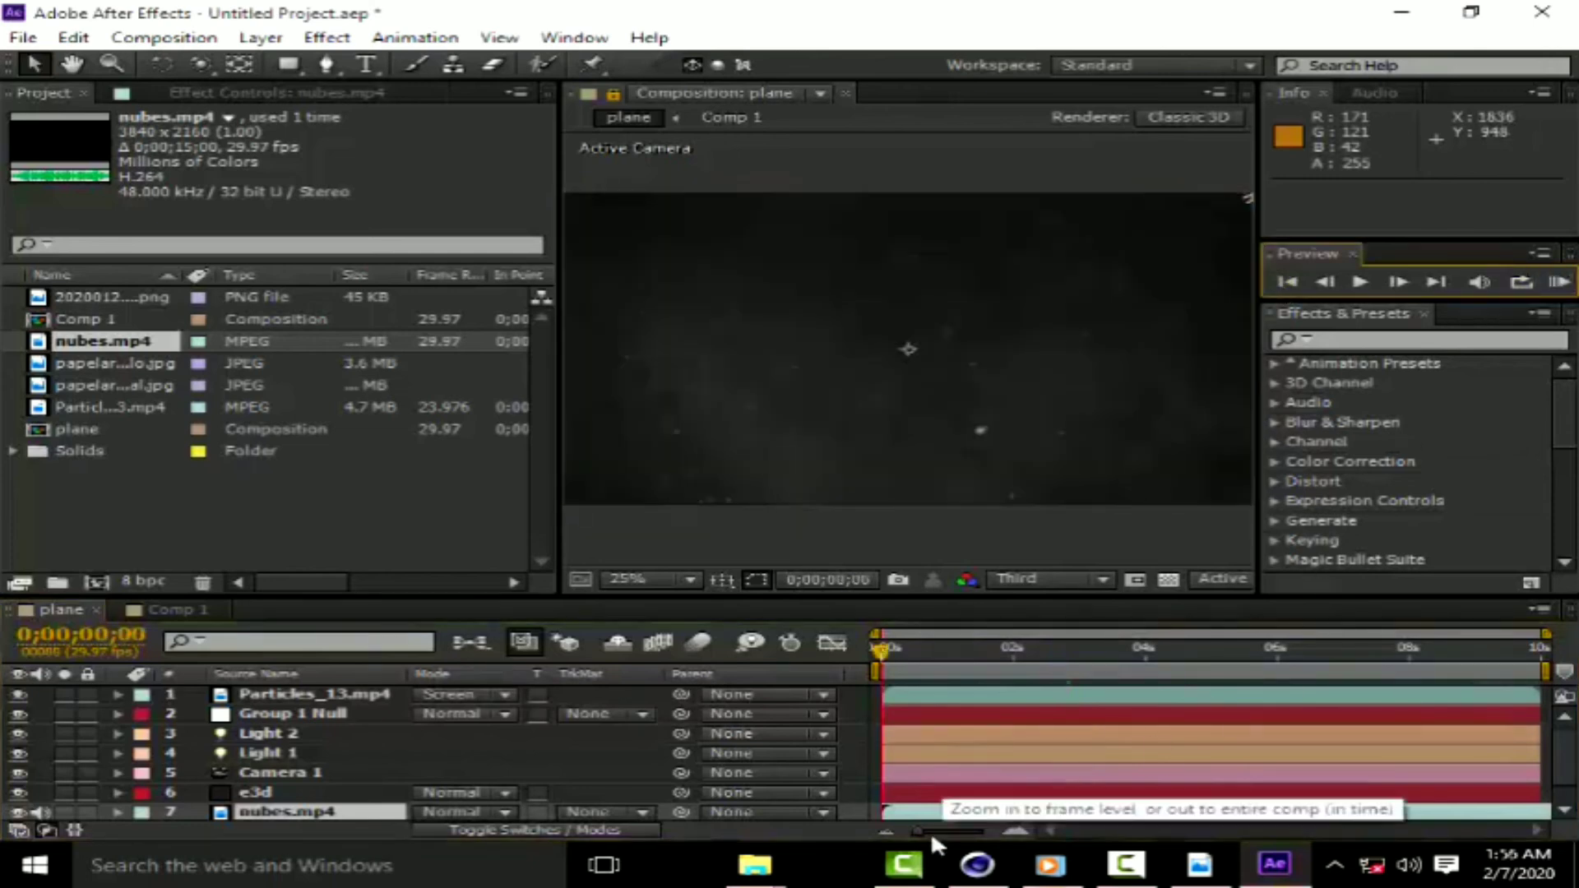
scroll(1530, 765, "down", 1)
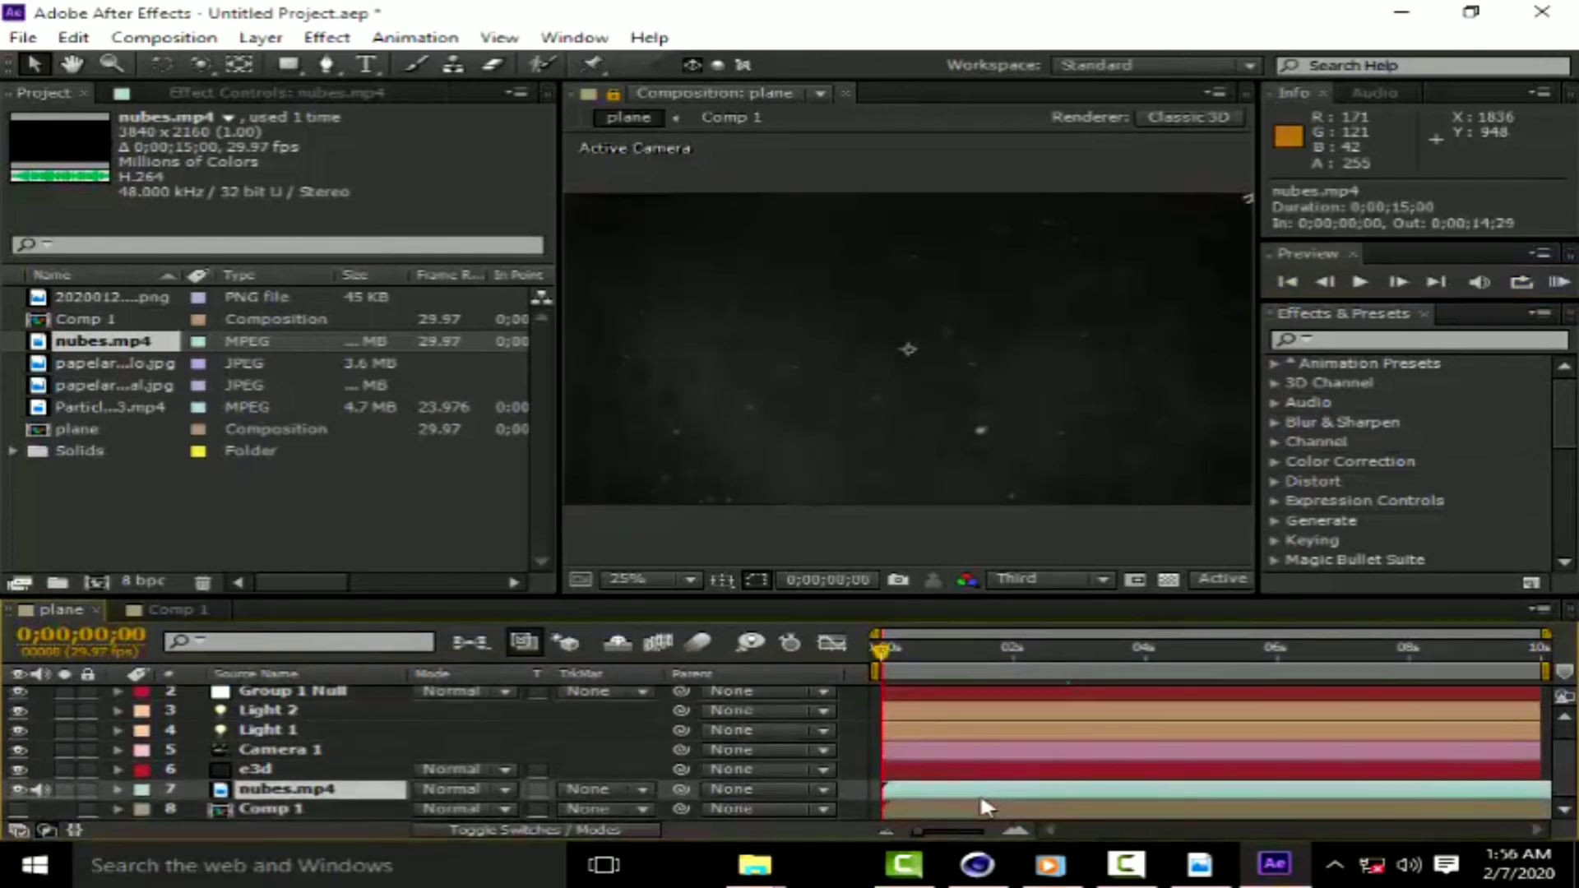
left_click_drag(922, 802, 864, 798)
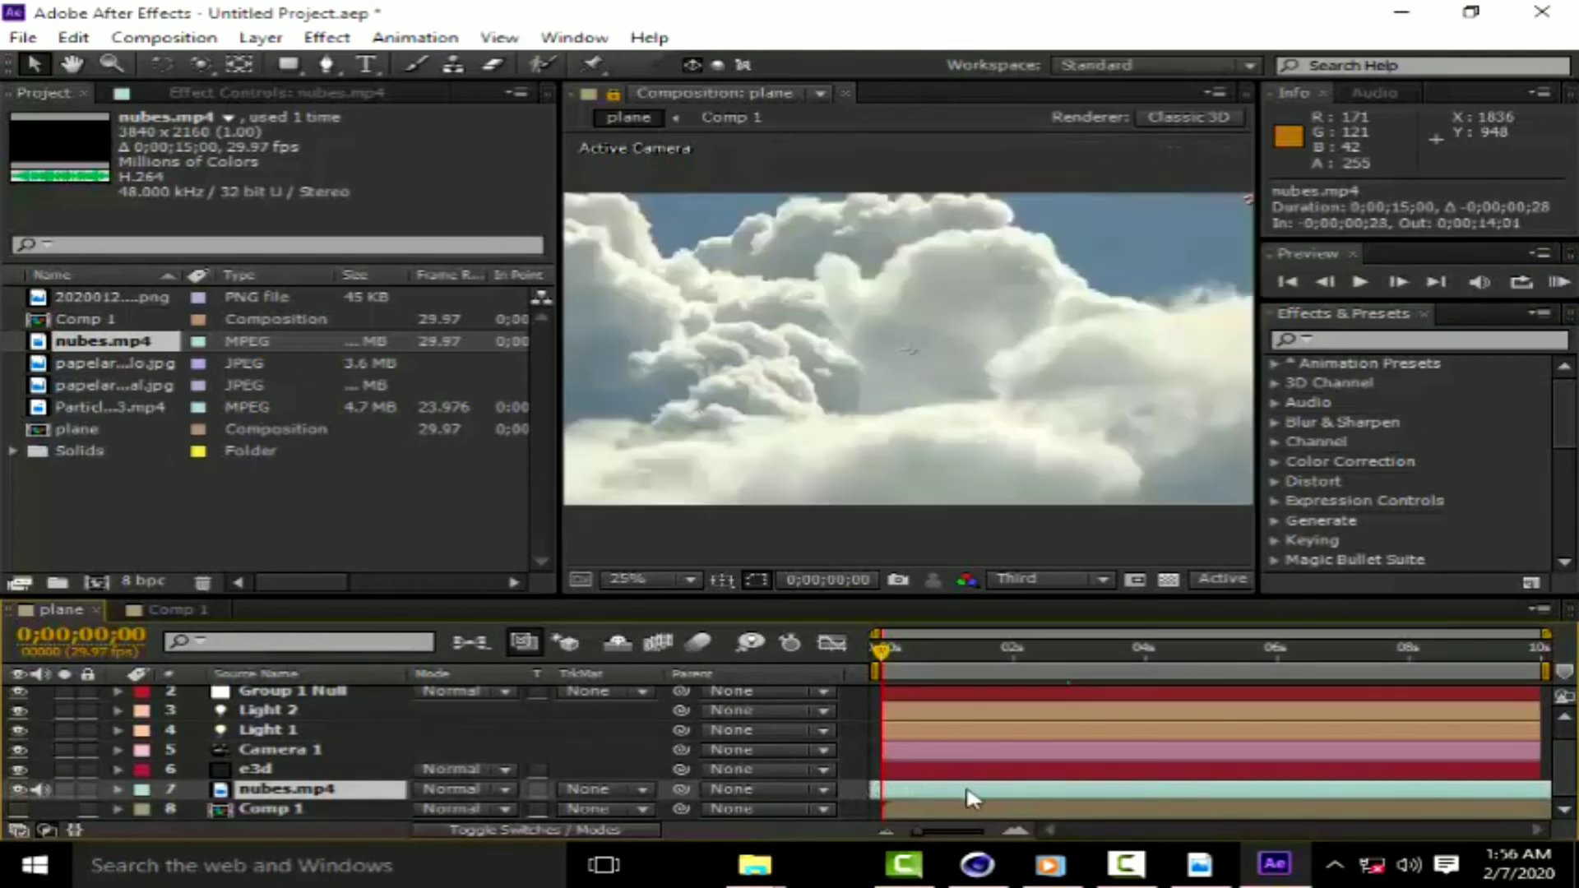
left_click(1288, 281)
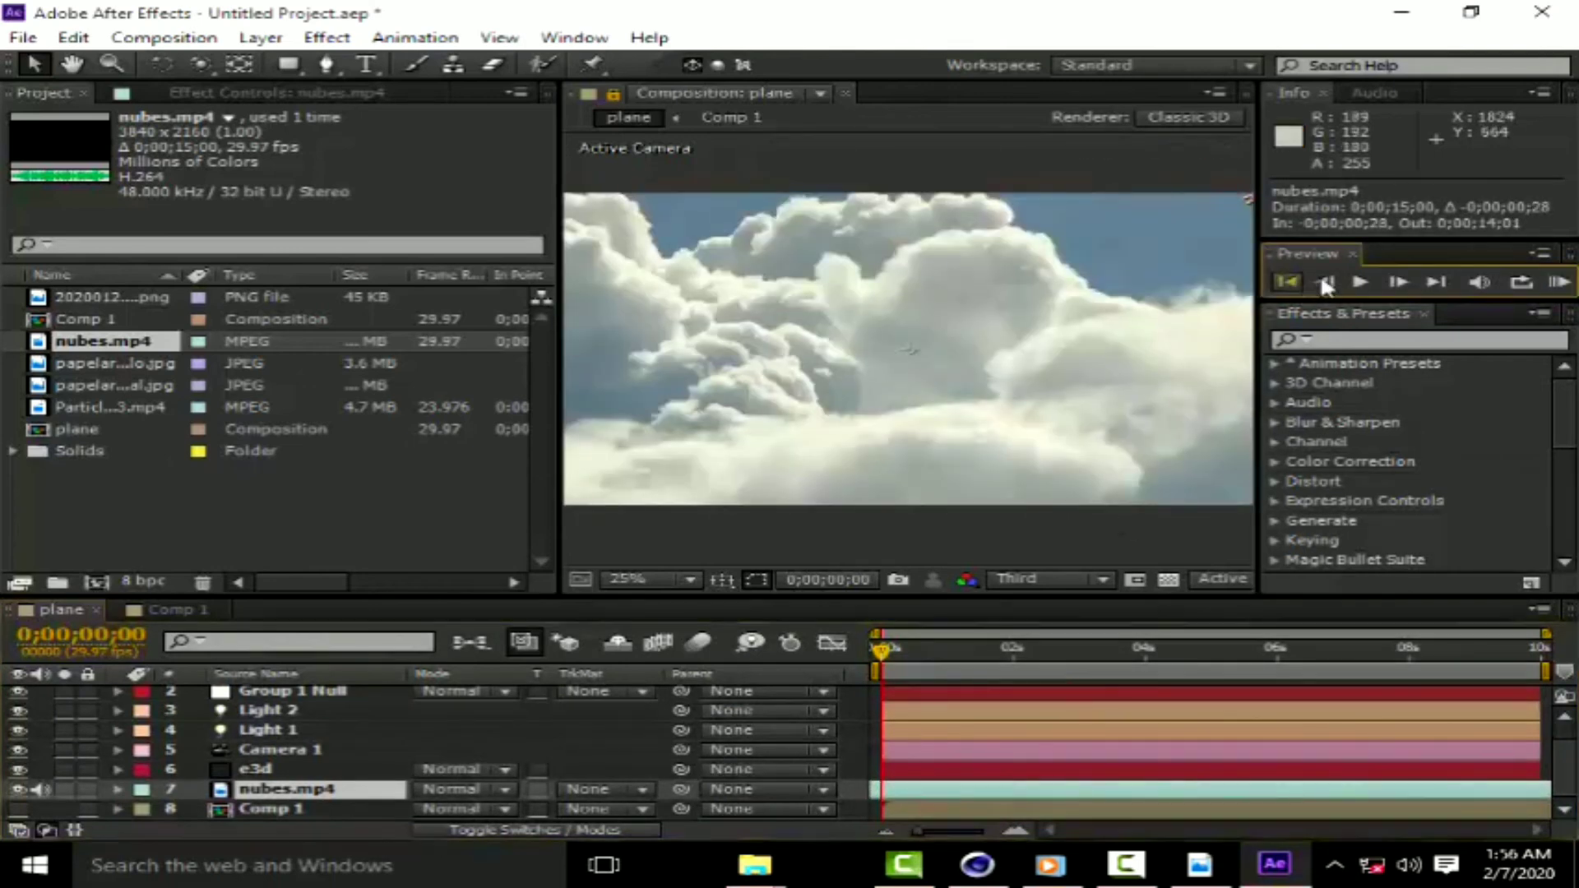
RAM-preview the plane flying over the clouds, stop it, and scrub to about 0;00;06;07.
left_click(1554, 281)
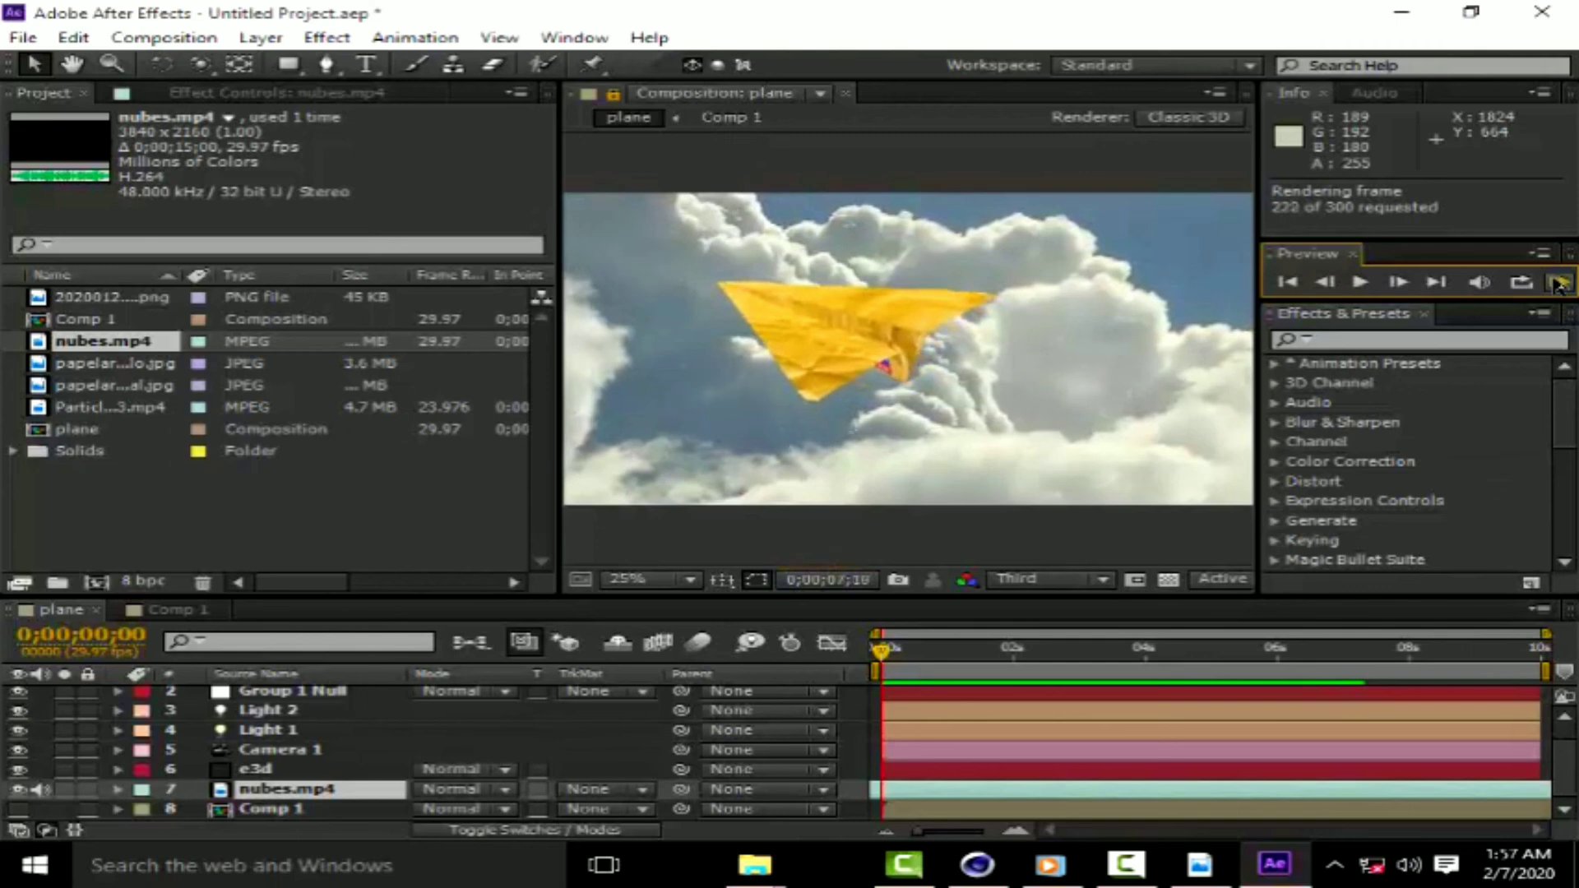
left_click(1558, 284)
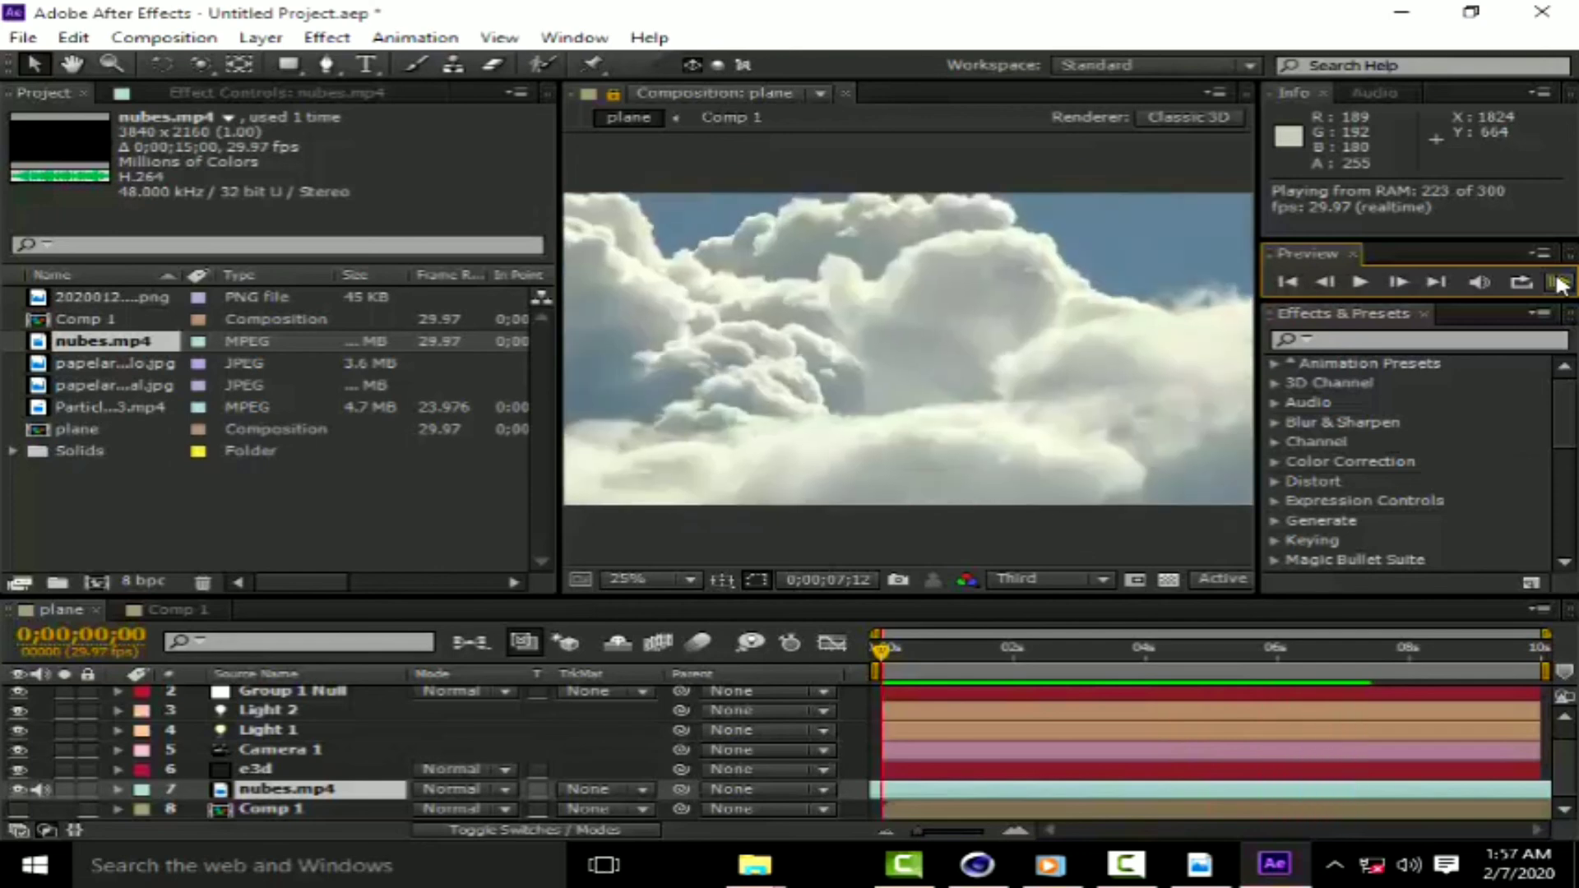
left_click(1560, 284)
left_click_drag(880, 646, 1293, 681)
Enable Ambient Occlusion in the e3d layer's Element Render Settings and set SSAO Intensity to 10.7.
left_click(271, 750)
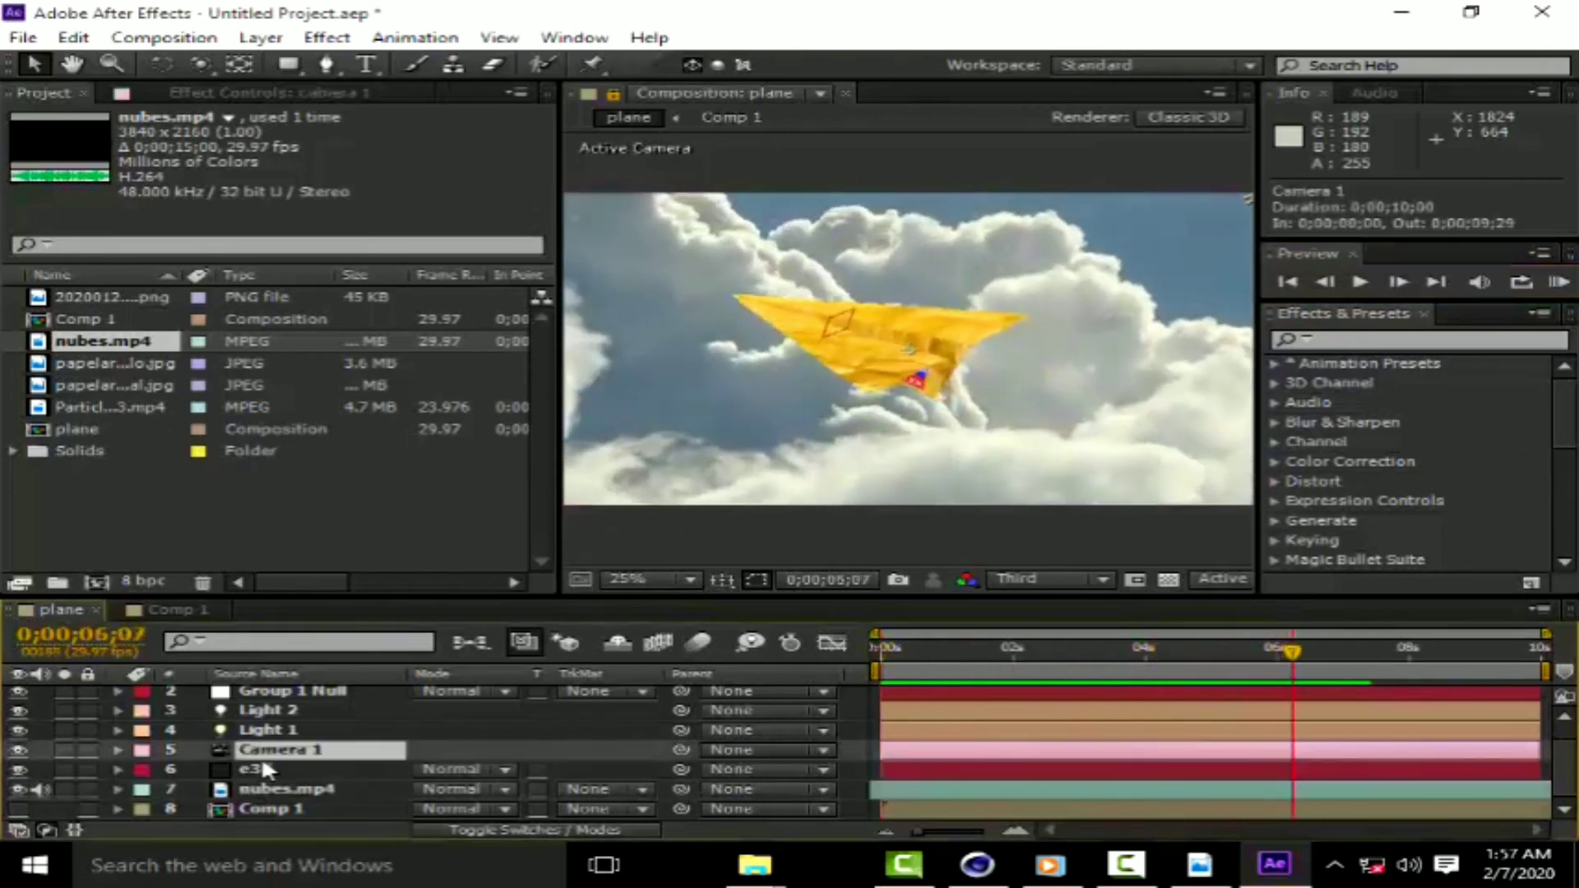
left_click(273, 766)
left_click(256, 92)
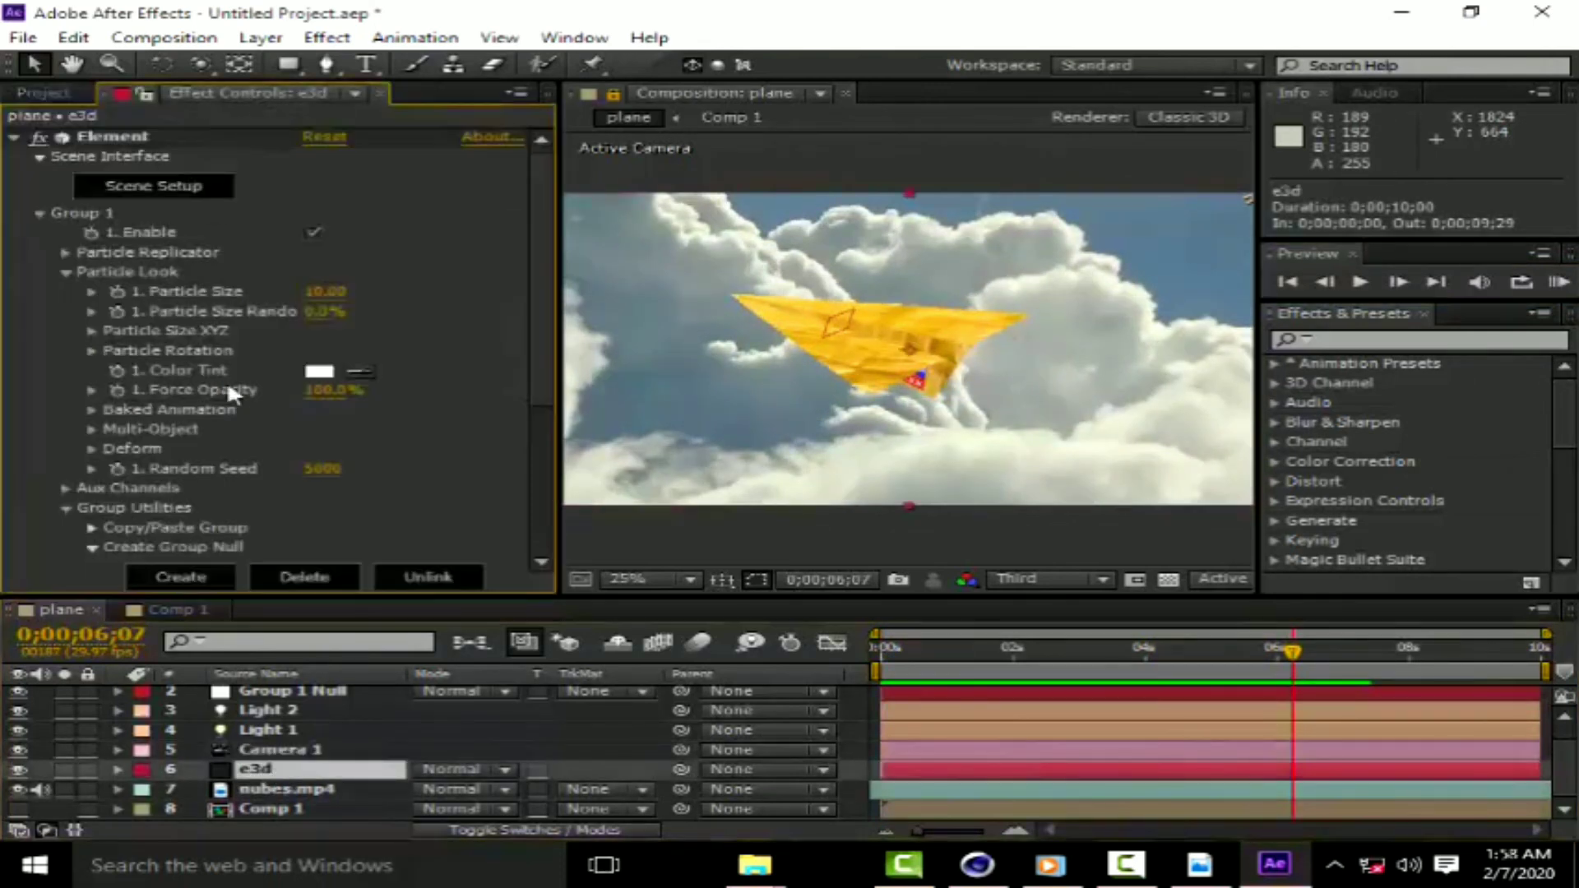
left_click(40, 212)
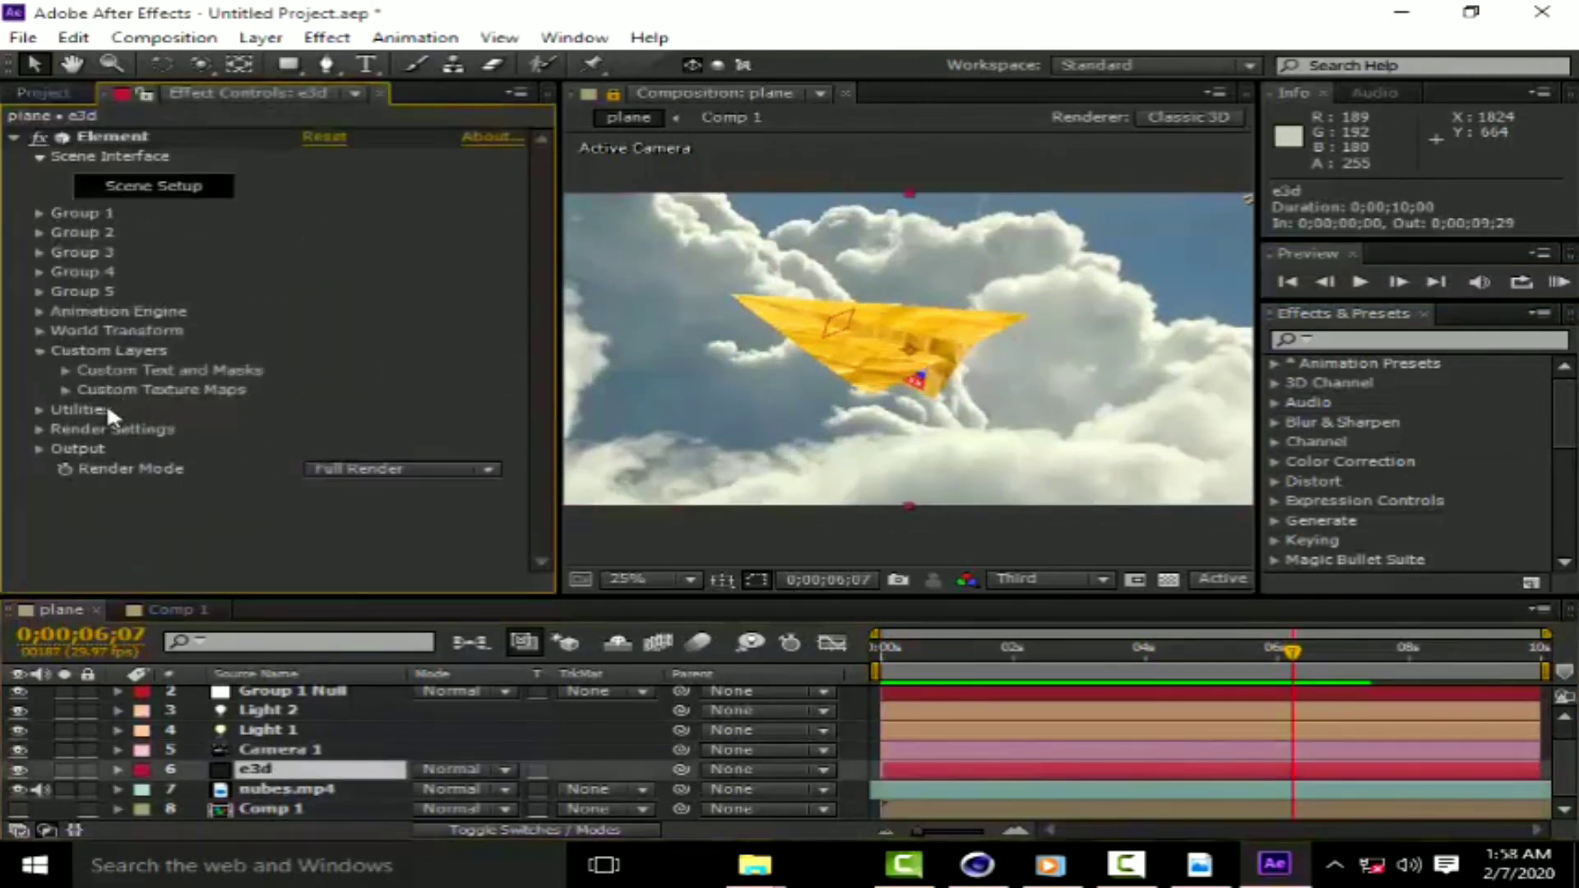
left_click(43, 429)
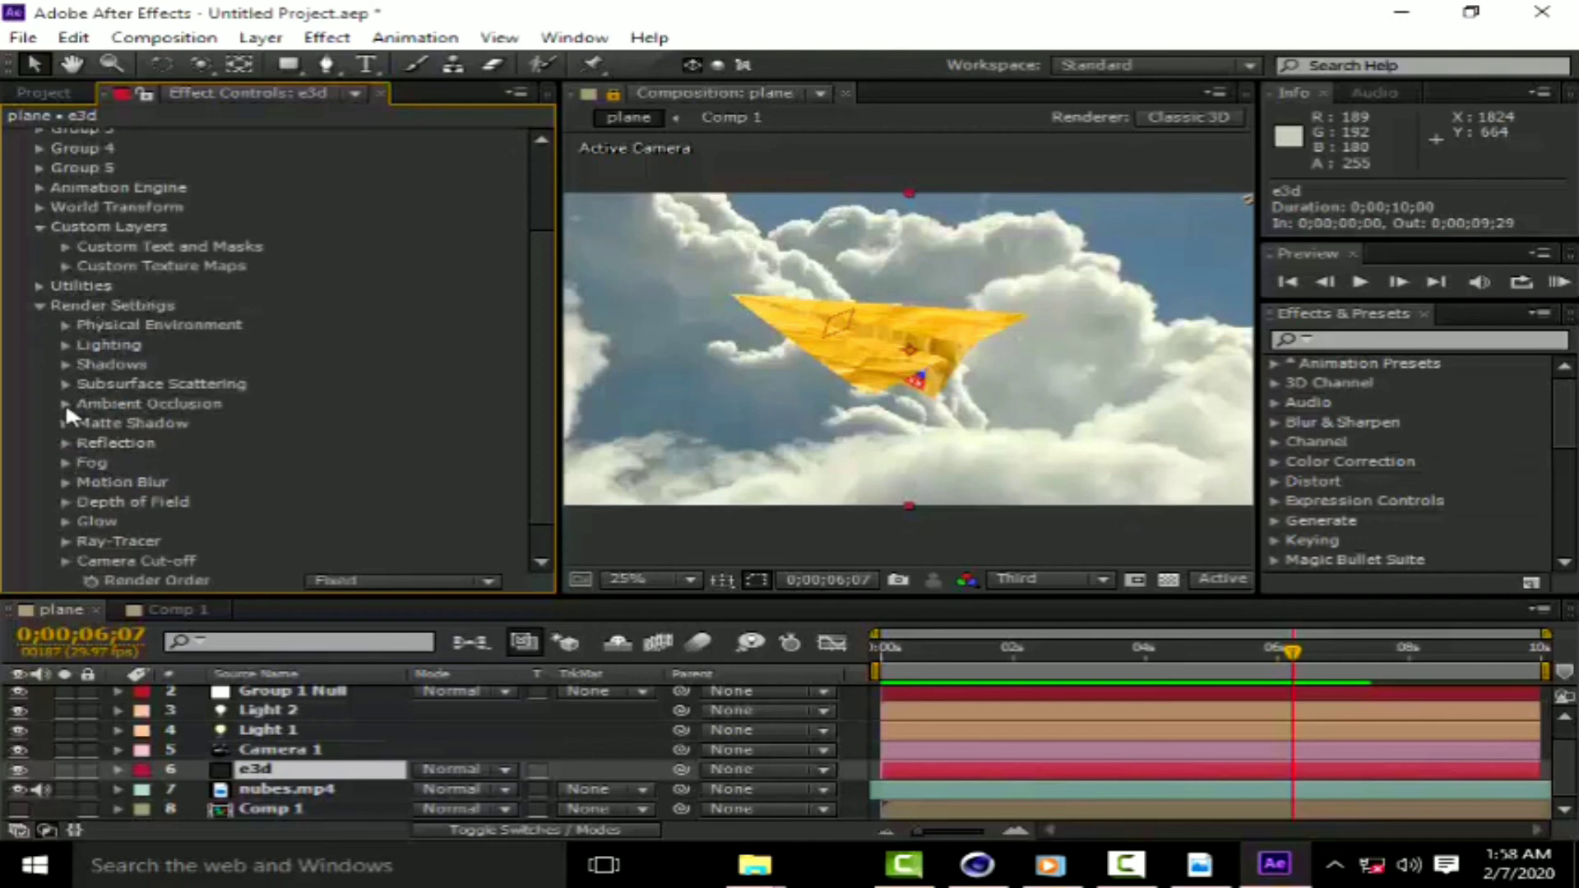
left_click(65, 404)
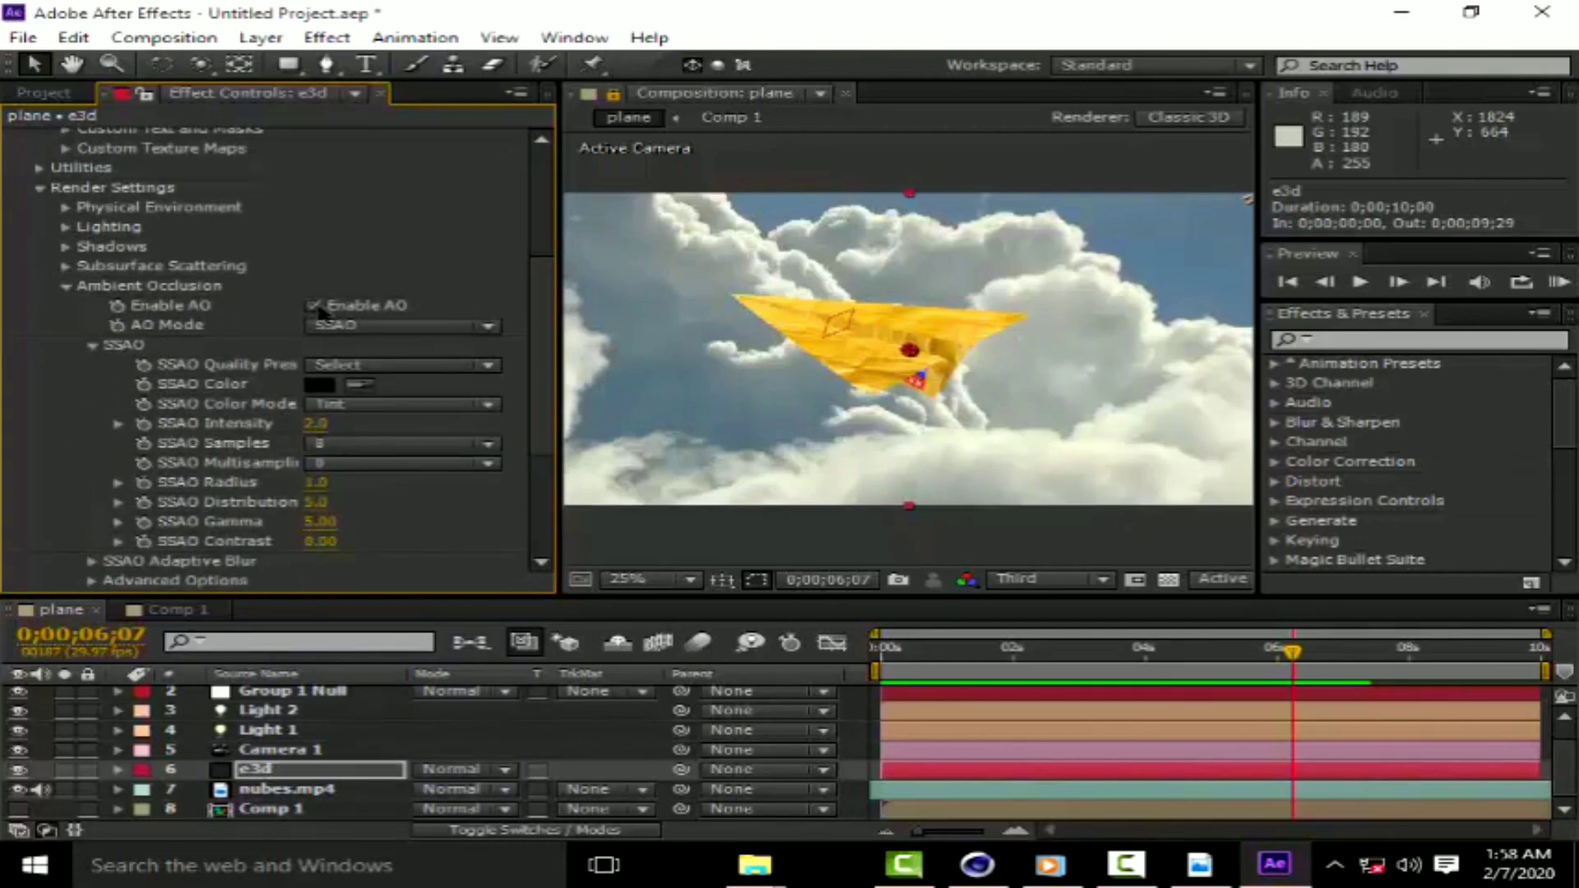
left_click(312, 305)
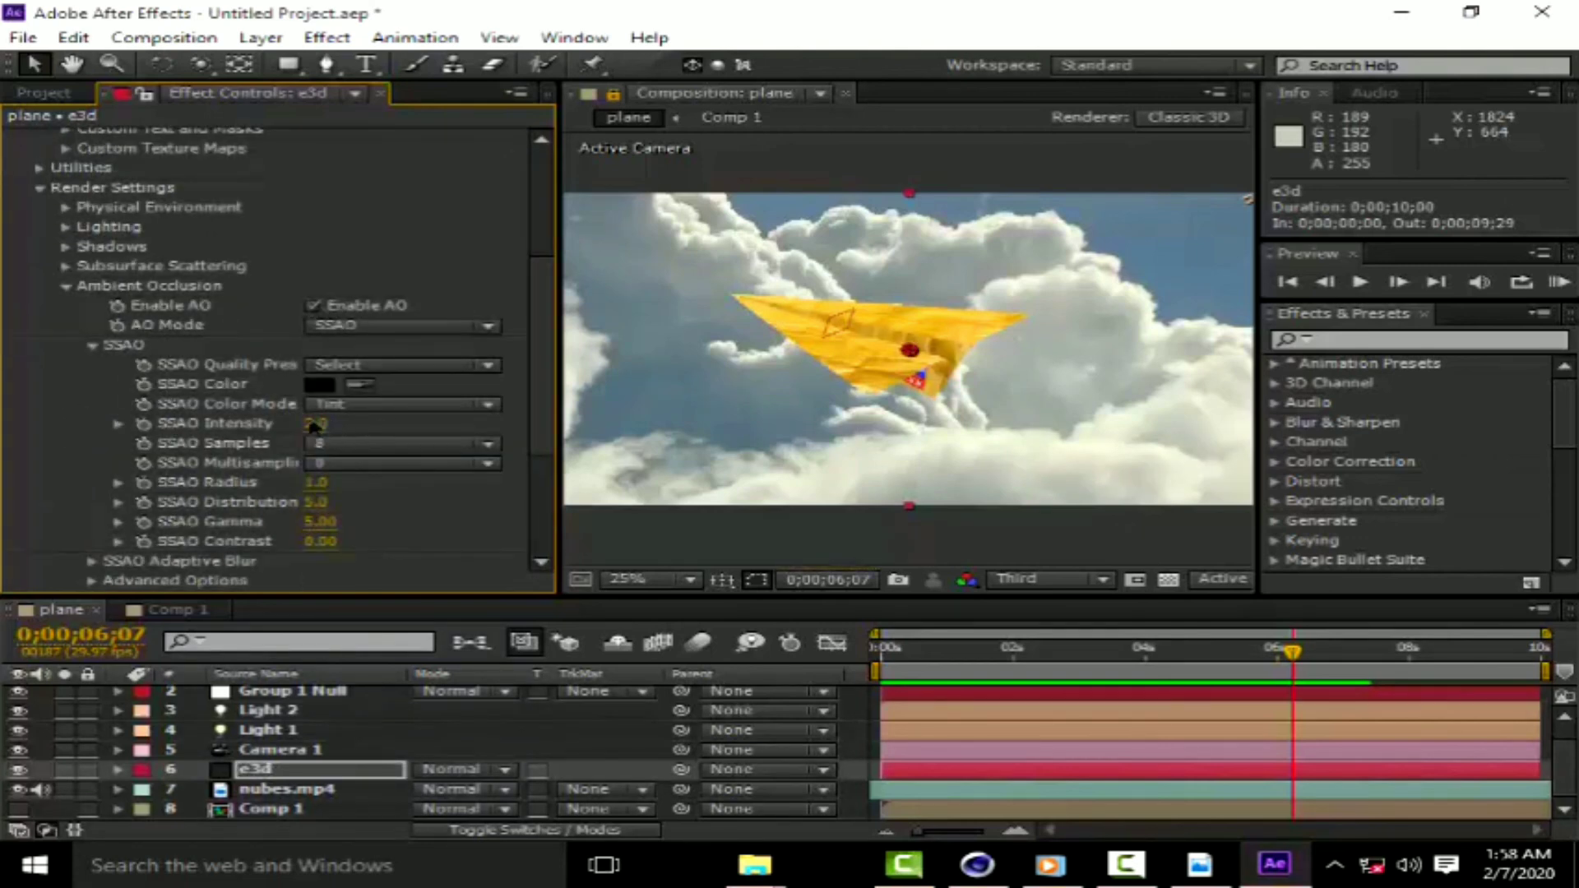
mouse_move(346, 424)
left_mouse_down()
mouse_move(391, 434)
mouse_move(346, 426)
left_mouse_up()
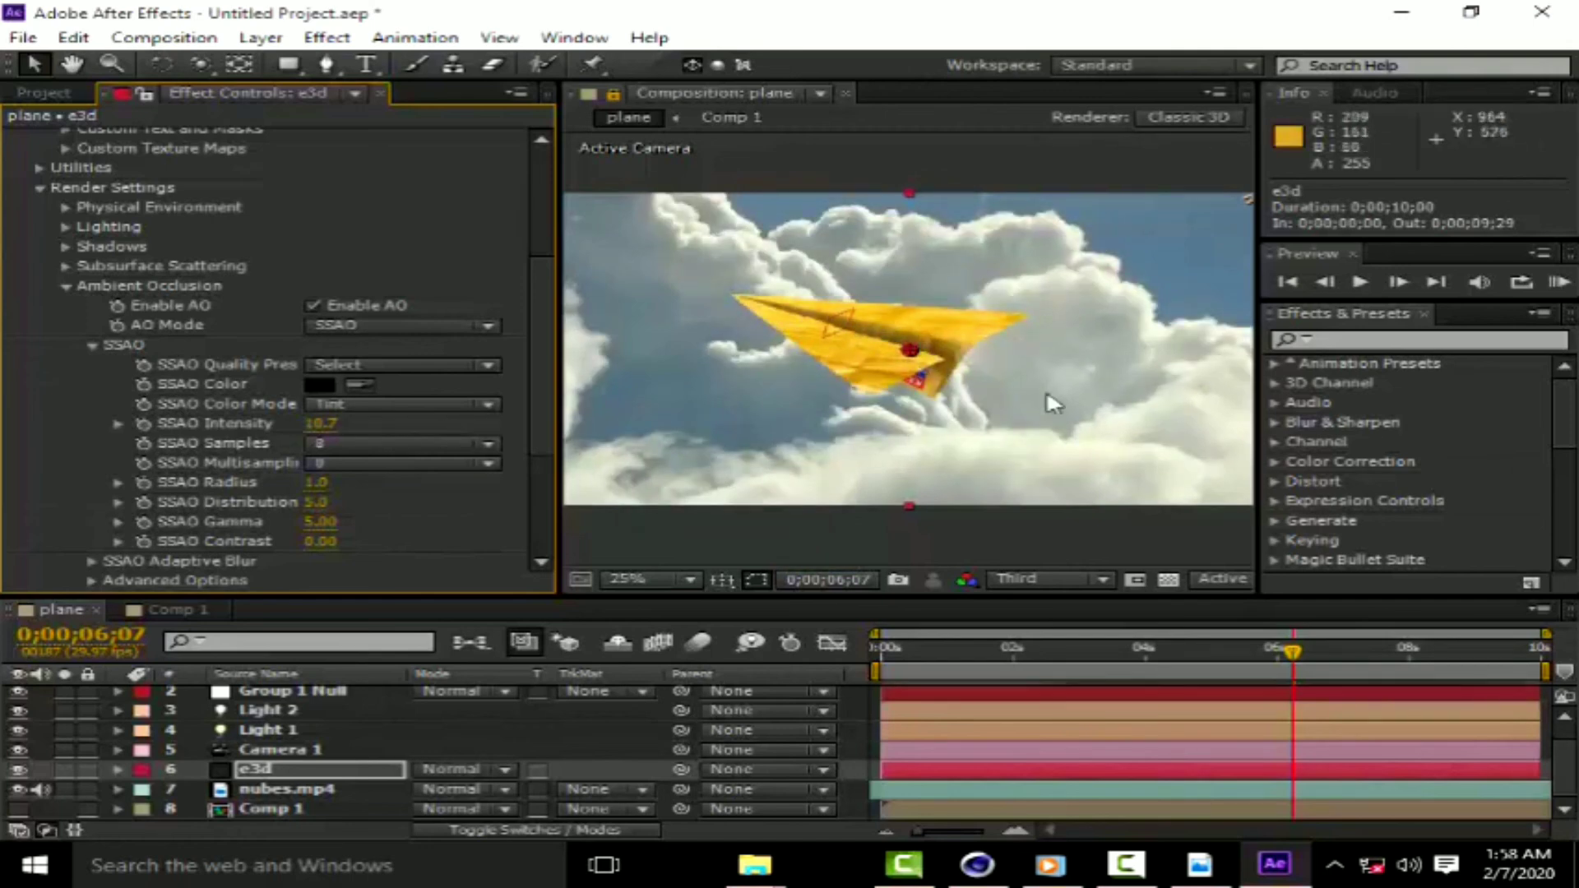
left_click_drag(1291, 664, 873, 689)
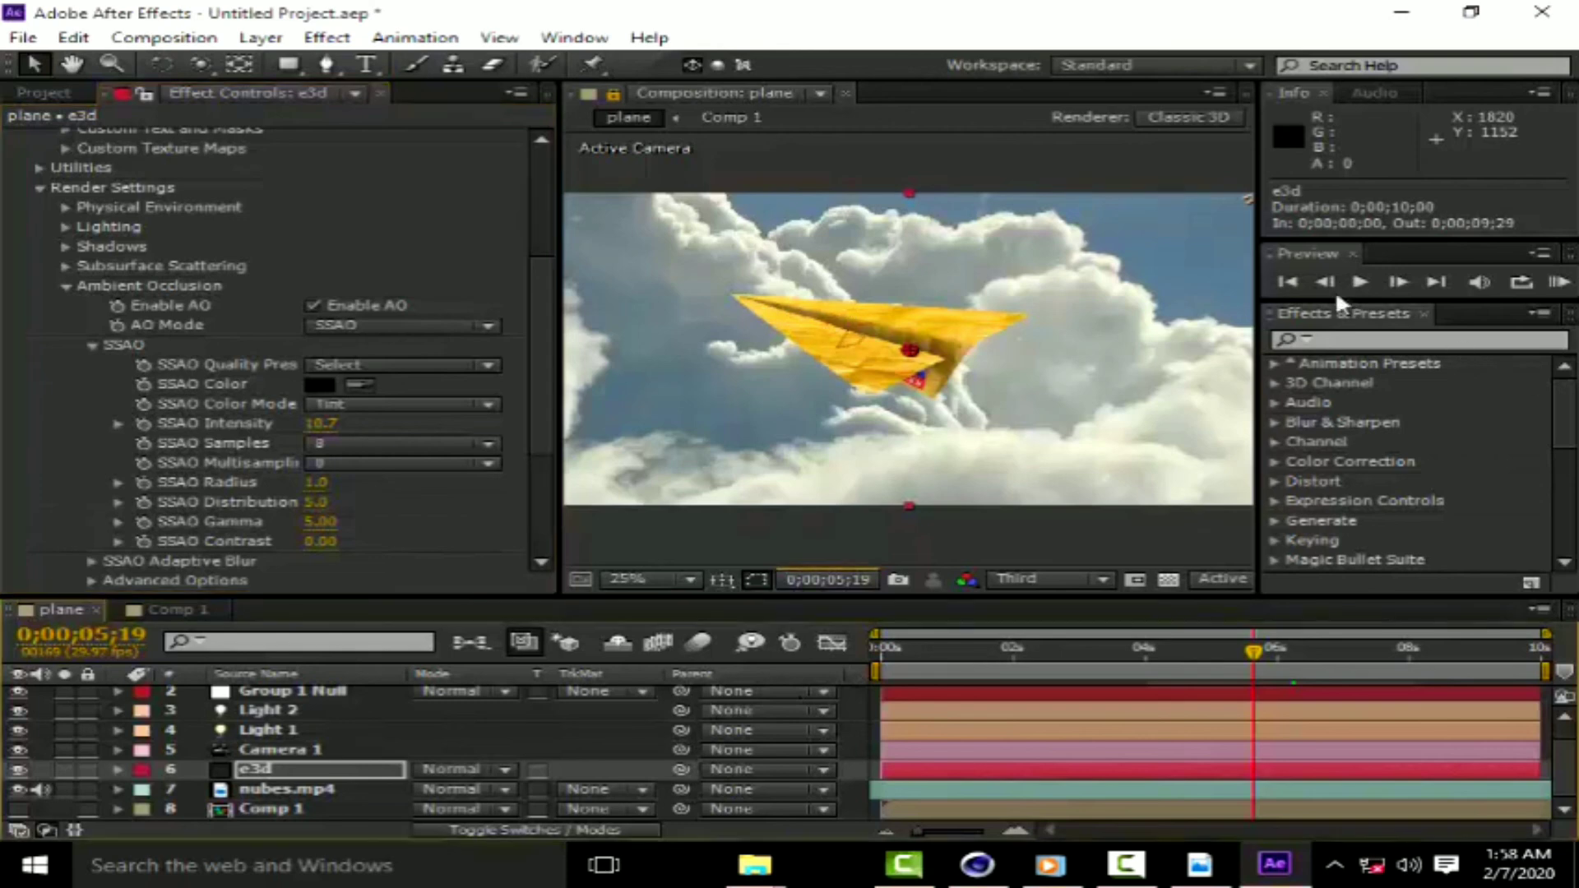
Rewind to the first frame and start a fresh RAM preview of all 300 frames.
left_click(1286, 282)
left_click(1558, 282)
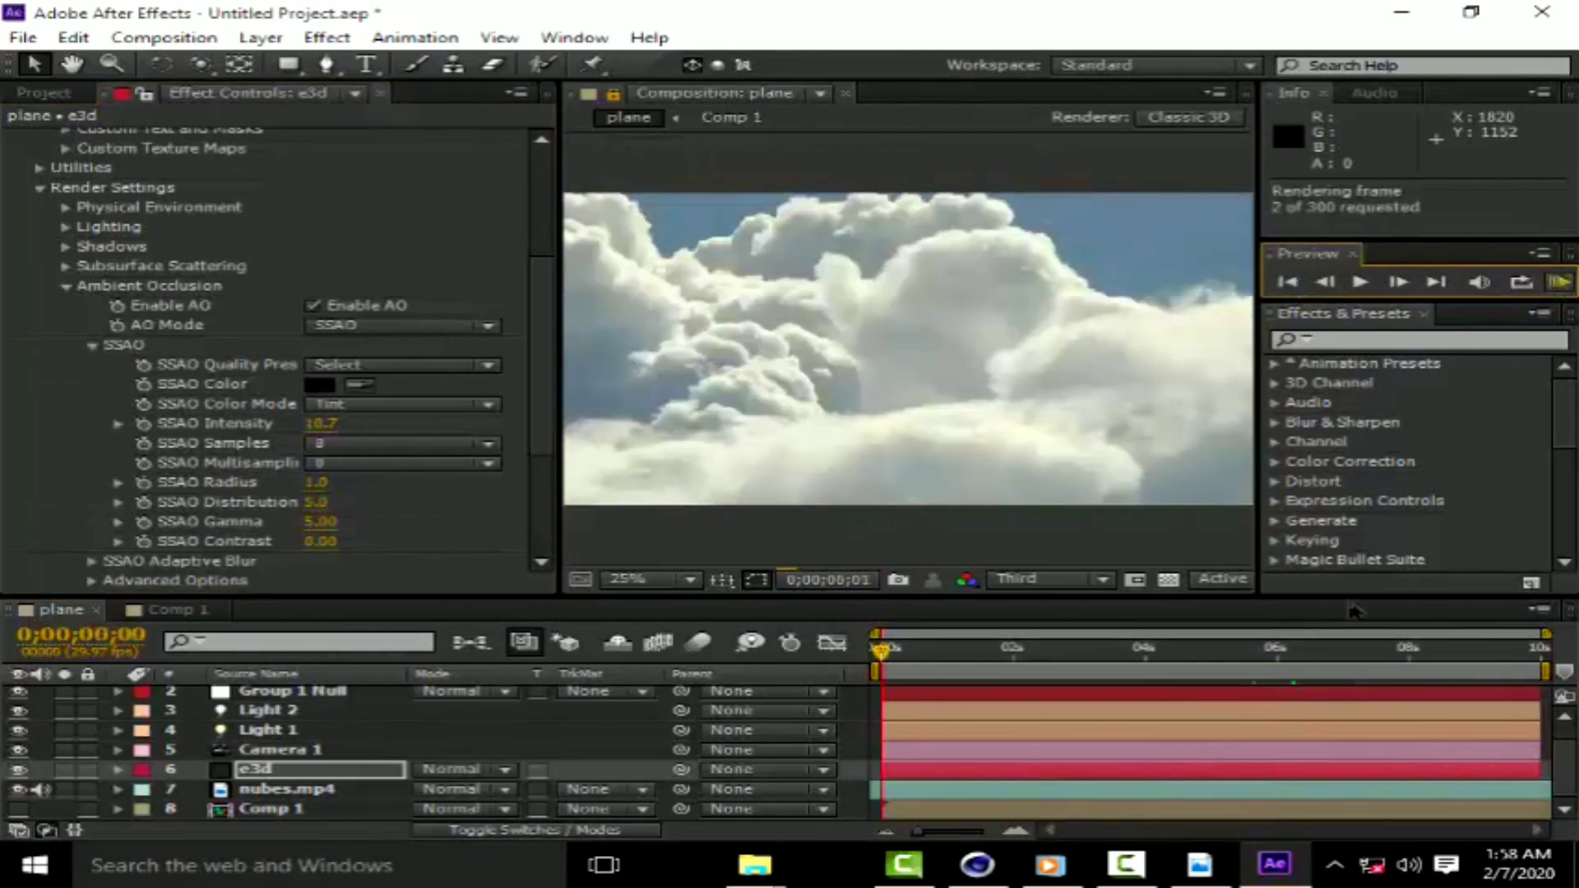
left_click(1126, 863)
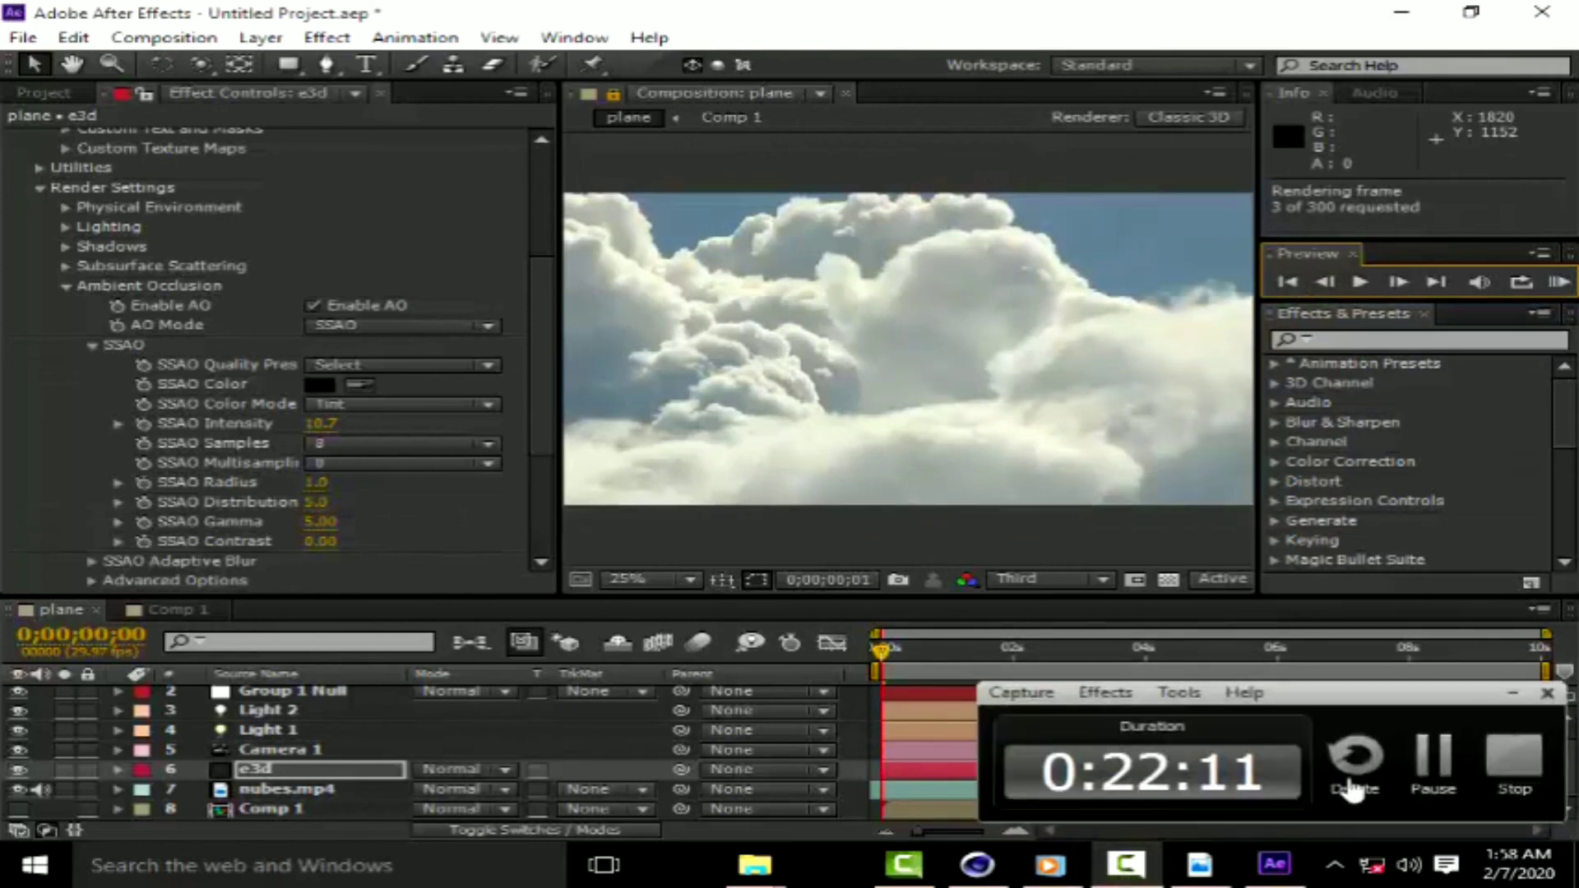